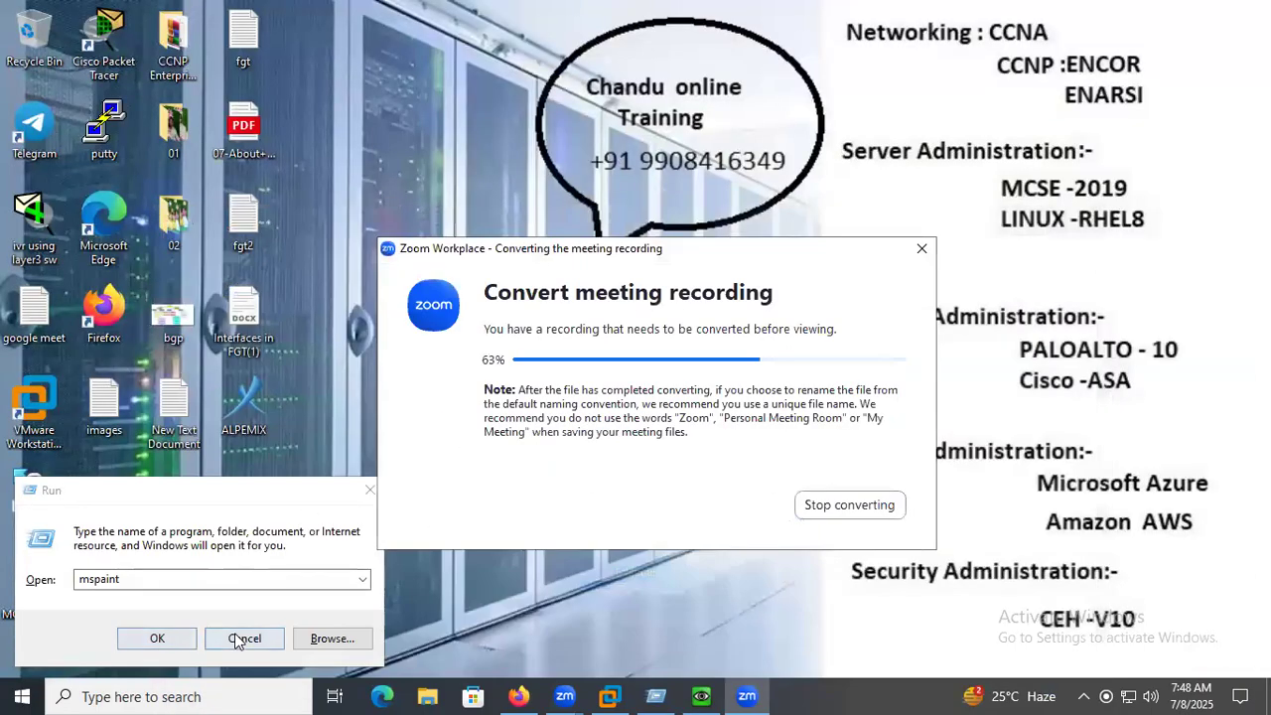
# Dismiss the Run dialog, switch to the Winserver virtual machine and run wmimgmt.msc in its Command Prompt.
pyautogui.click(238, 640)
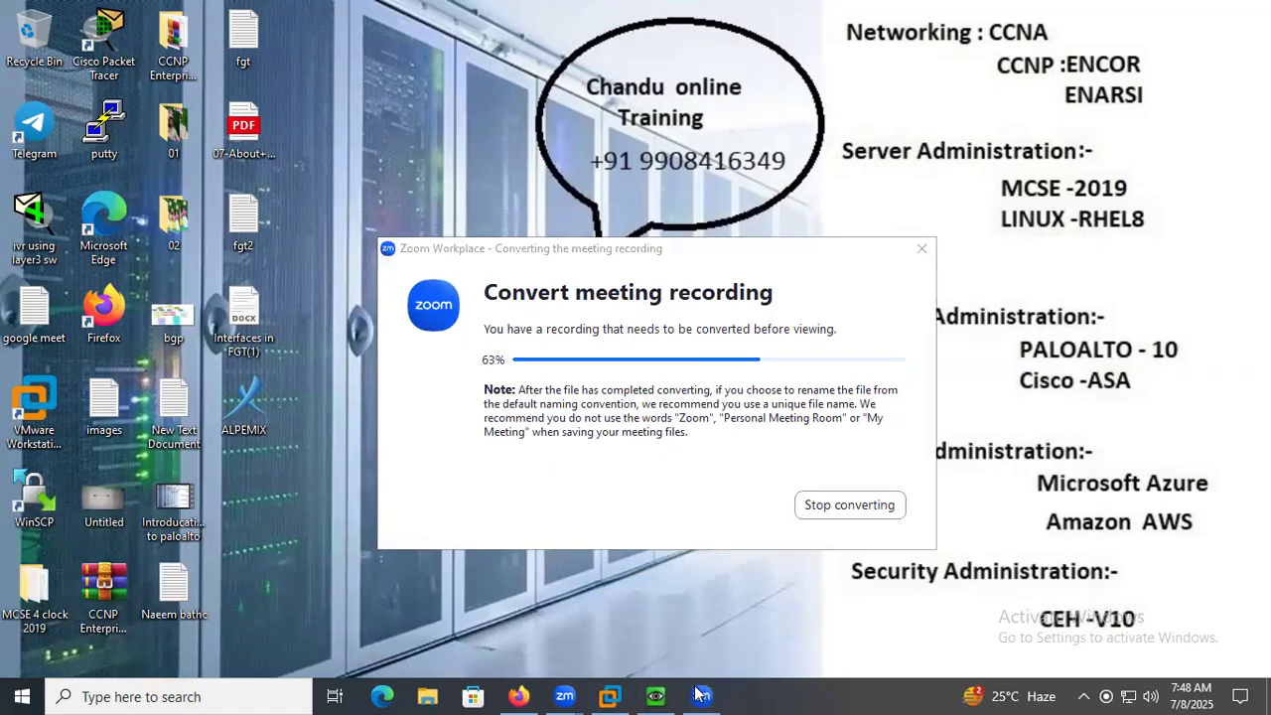
pyautogui.click(653, 695)
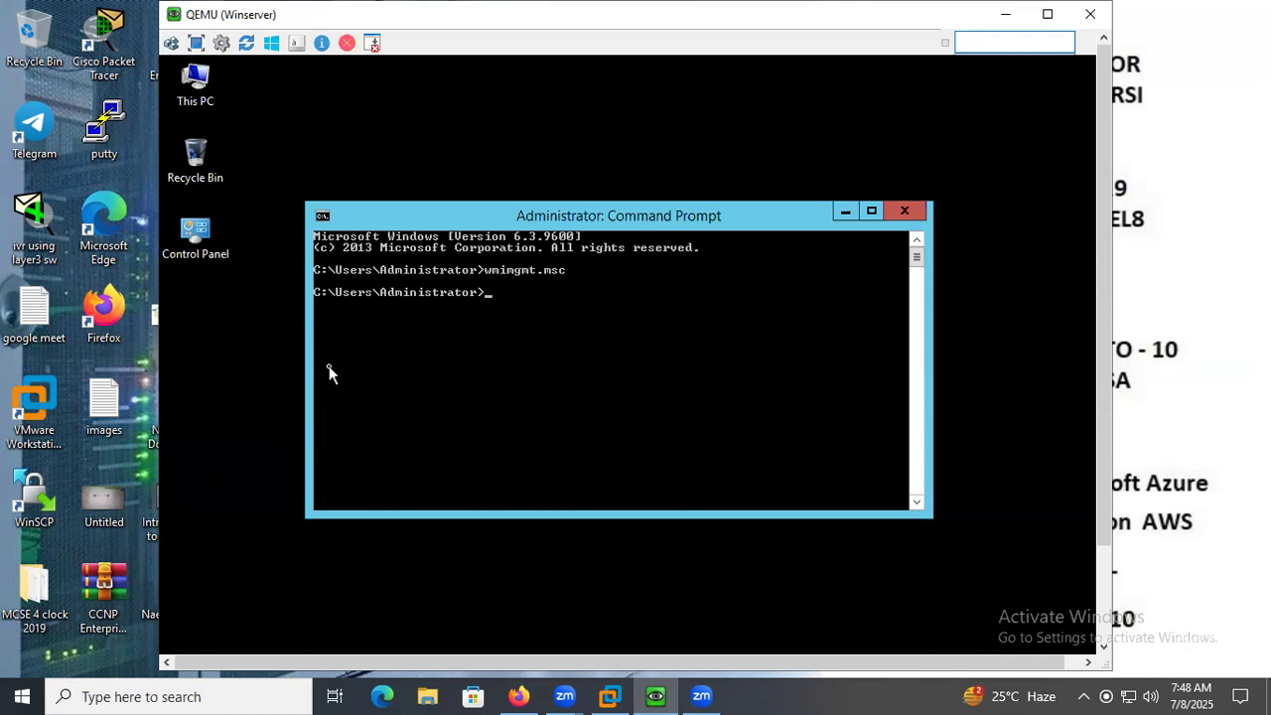
pyautogui.write('wm')
pyautogui.press('BackSpace')
pyautogui.press('BackSpace')
pyautogui.press('Up')
pyautogui.press('Return')
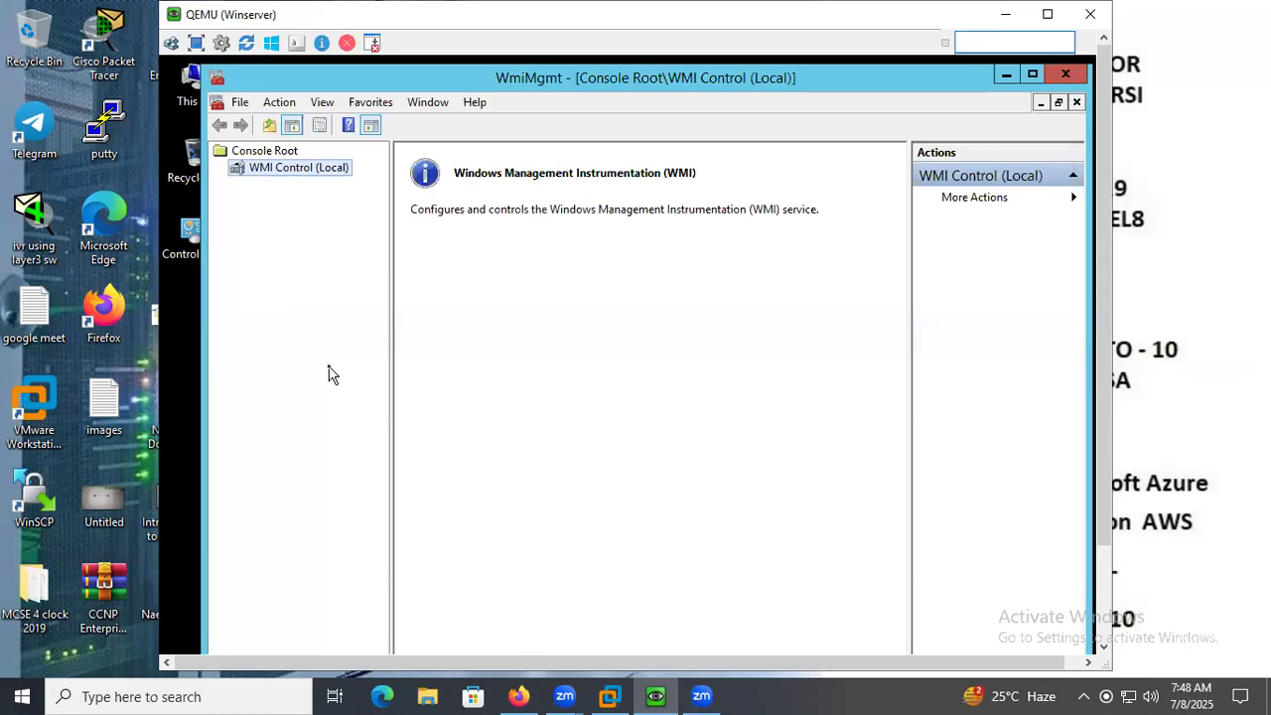
# Open the security settings of the Root\CIMV2 namespace from the WMI Control (Local) properties.
pyautogui.click(604, 171)
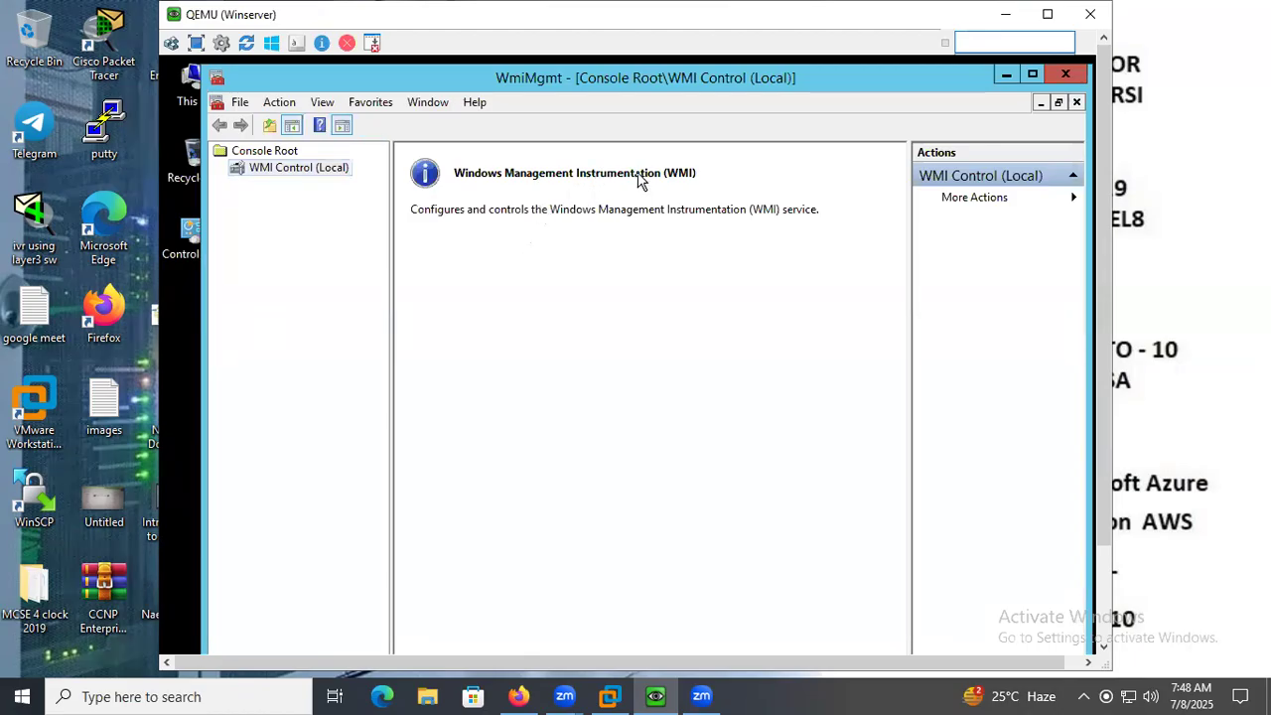
pyautogui.rightClick(285, 163)
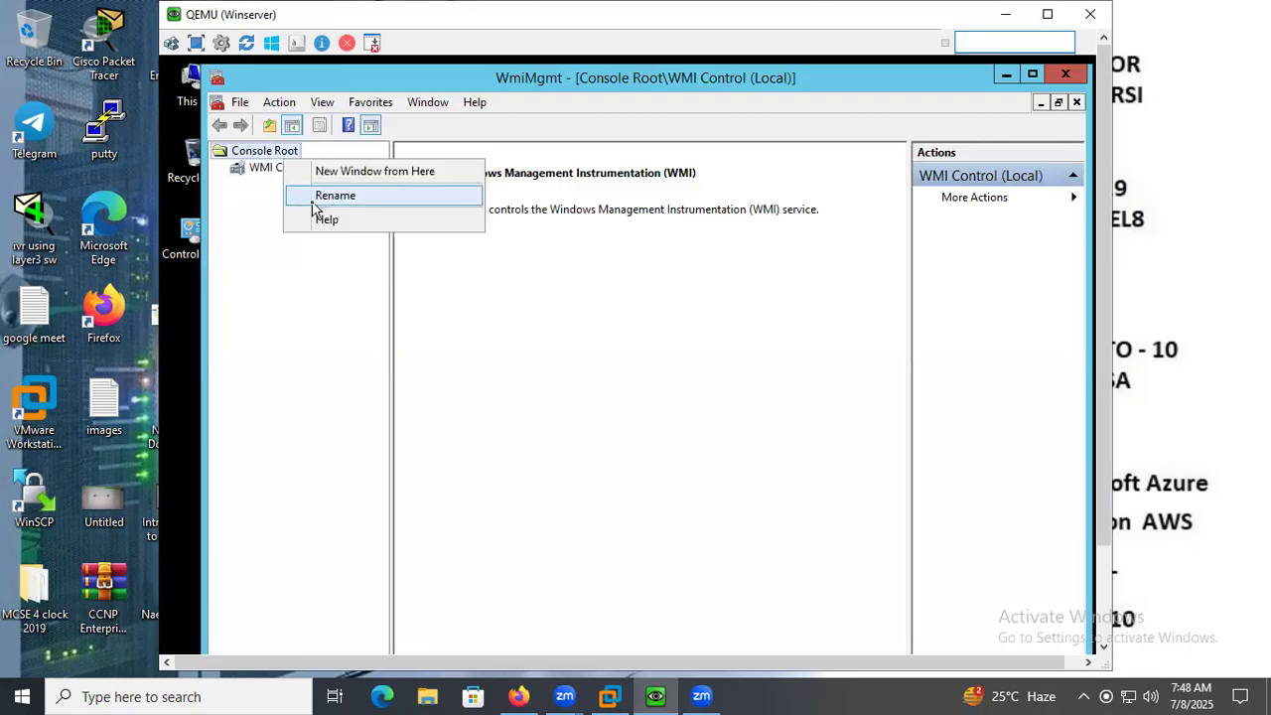
pyautogui.click(361, 179)
pyautogui.rightClick(300, 170)
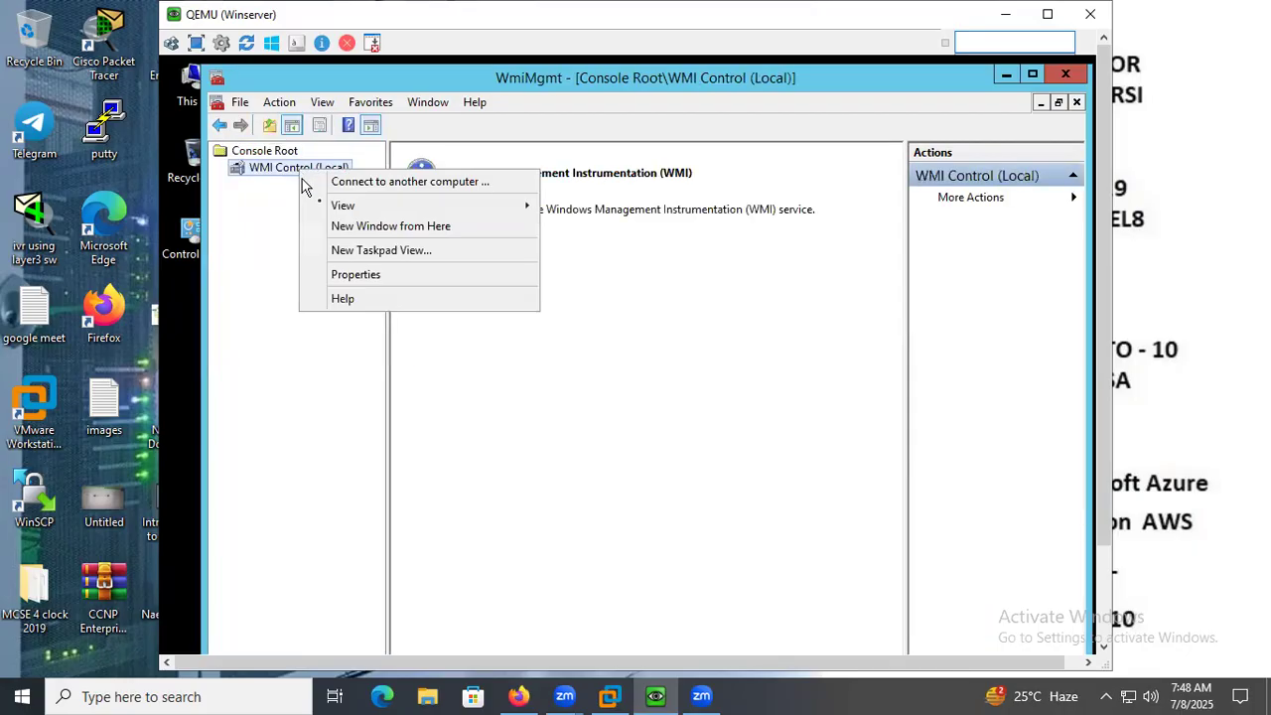
pyautogui.click(356, 277)
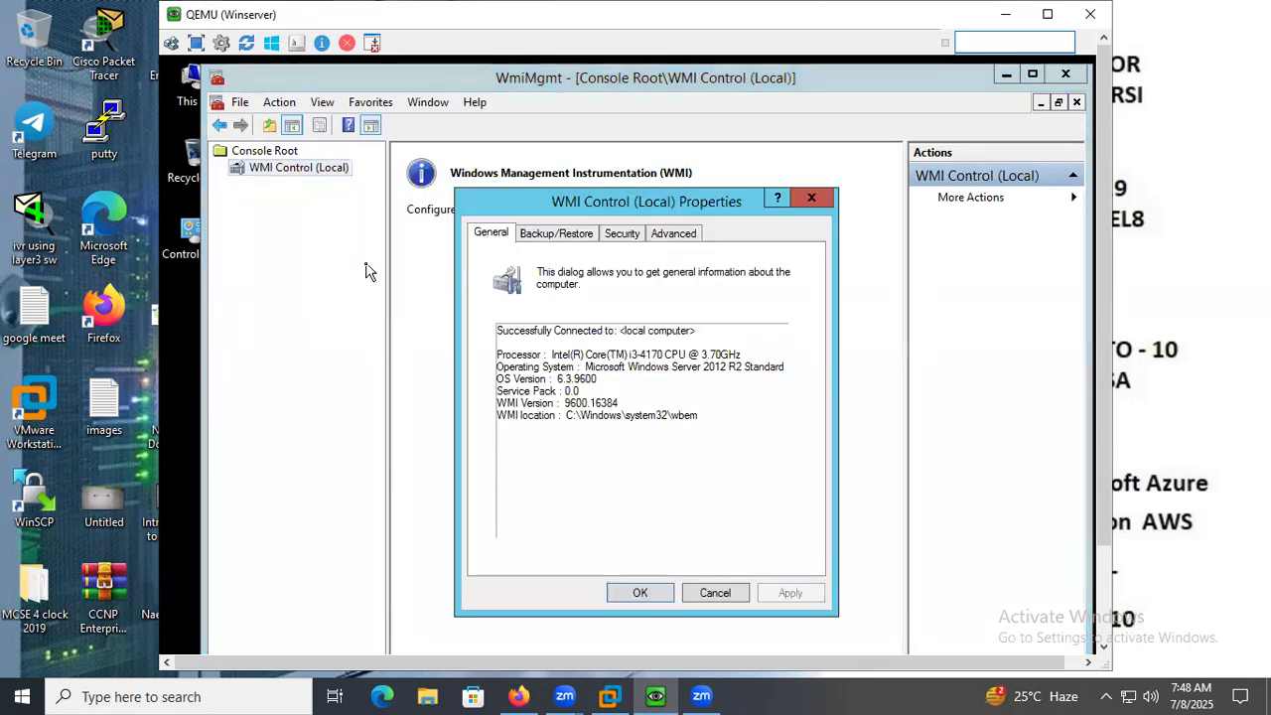
pyautogui.click(617, 234)
pyautogui.click(491, 294)
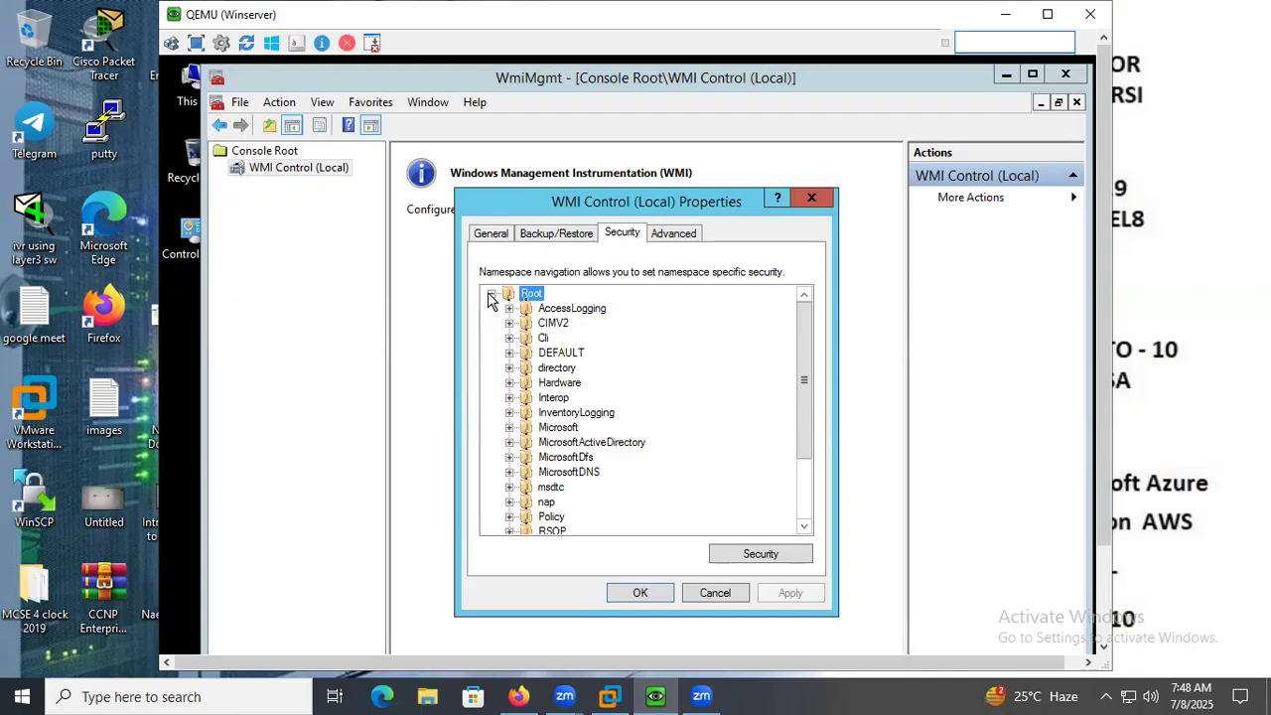
pyautogui.doubleClick(556, 324)
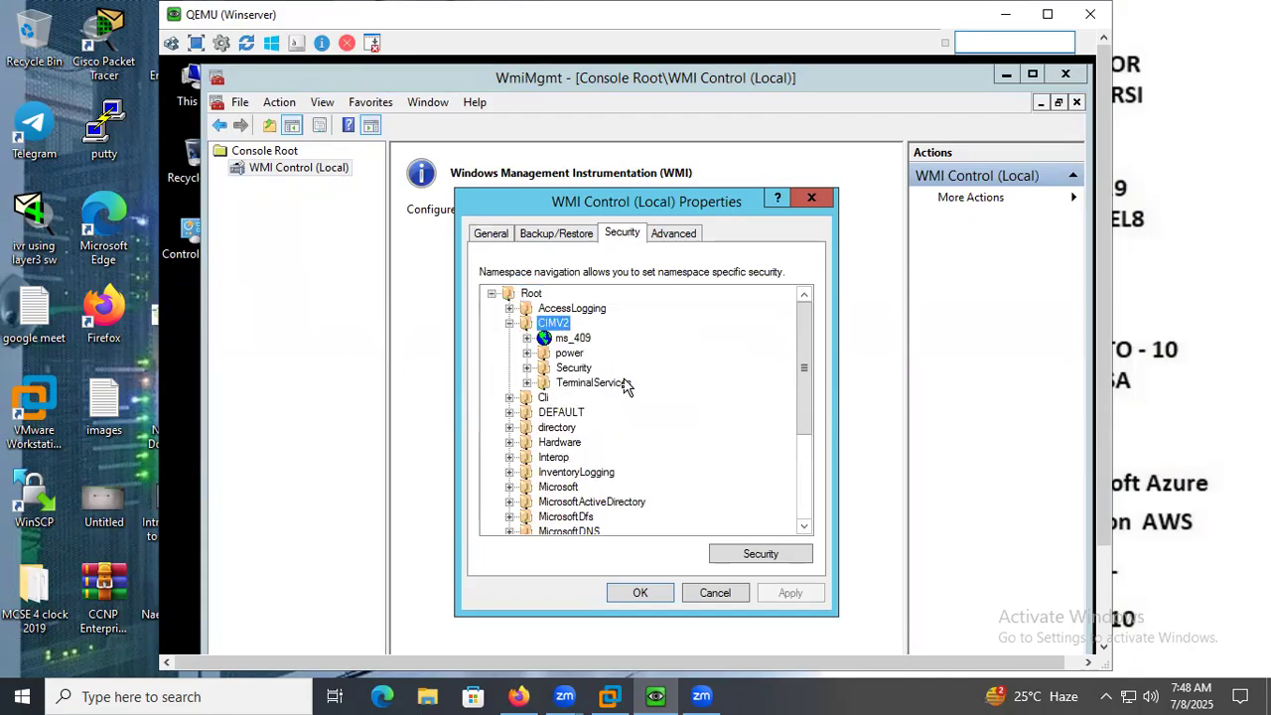
pyautogui.click(746, 562)
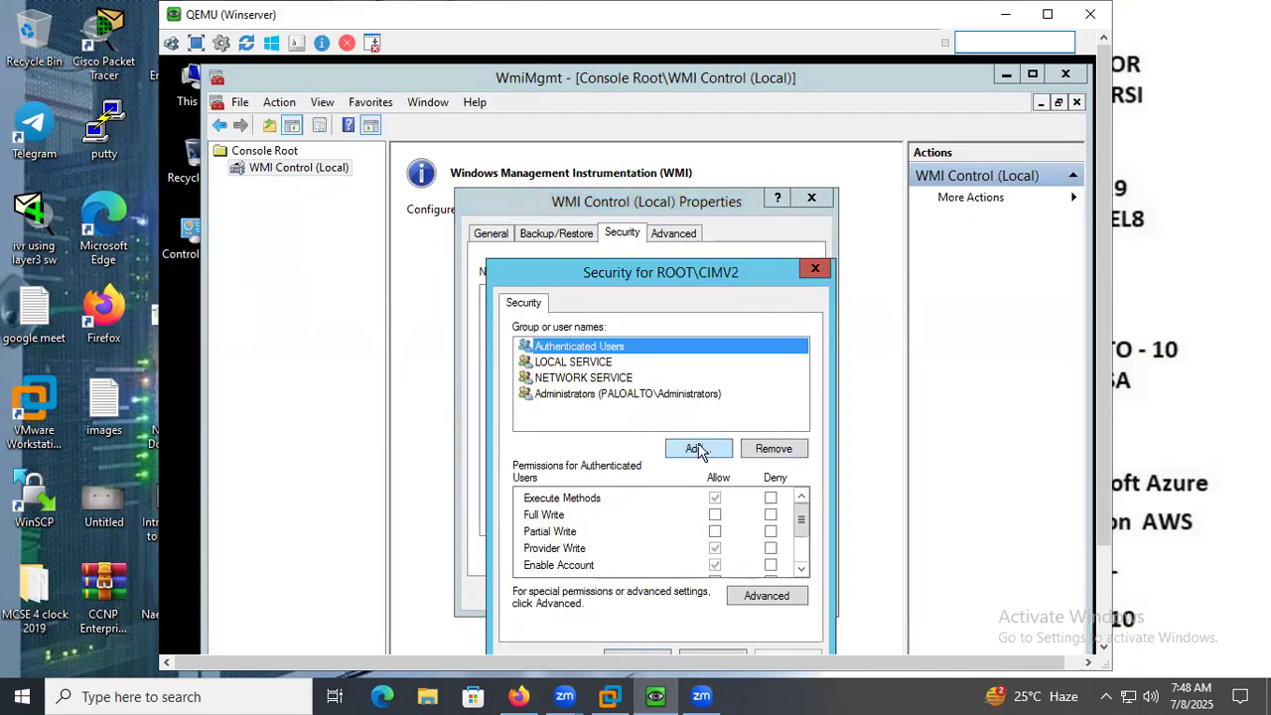
# Find the palo account in the paloalto.com domain and add it to the CIMV2 namespace's security list.
pyautogui.click(698, 449)
pyautogui.click(552, 501)
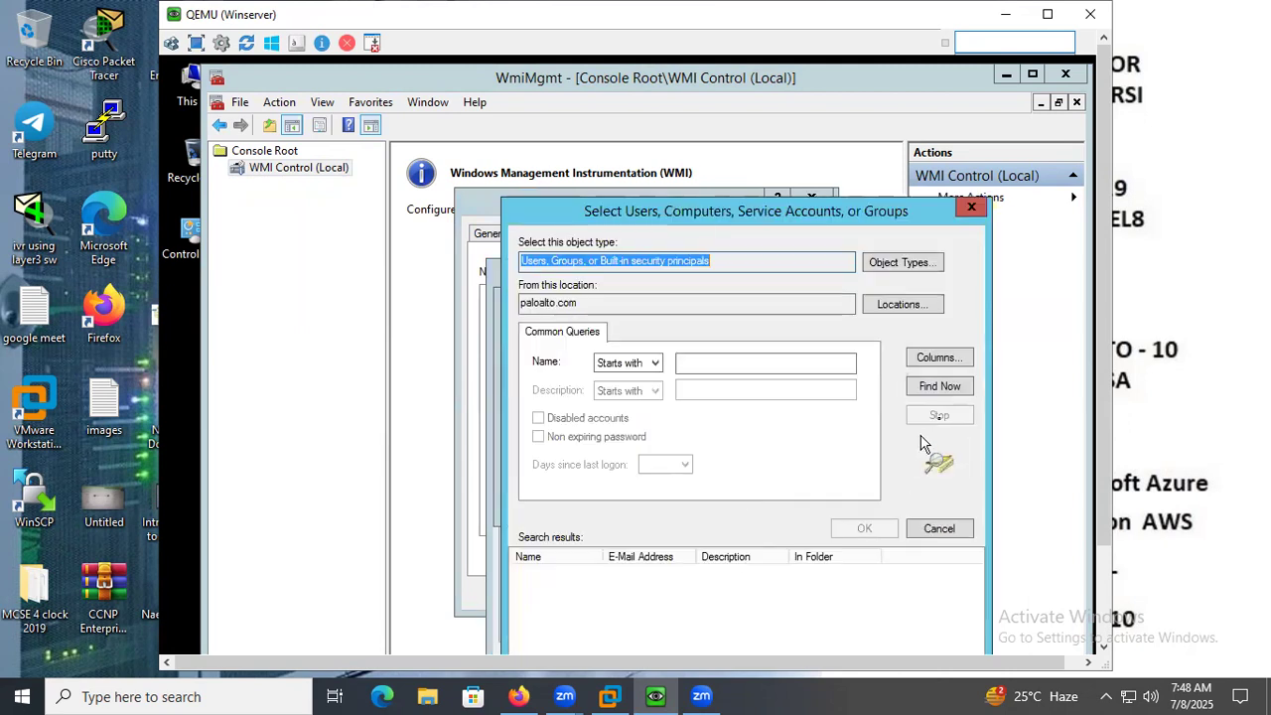
pyautogui.click(939, 387)
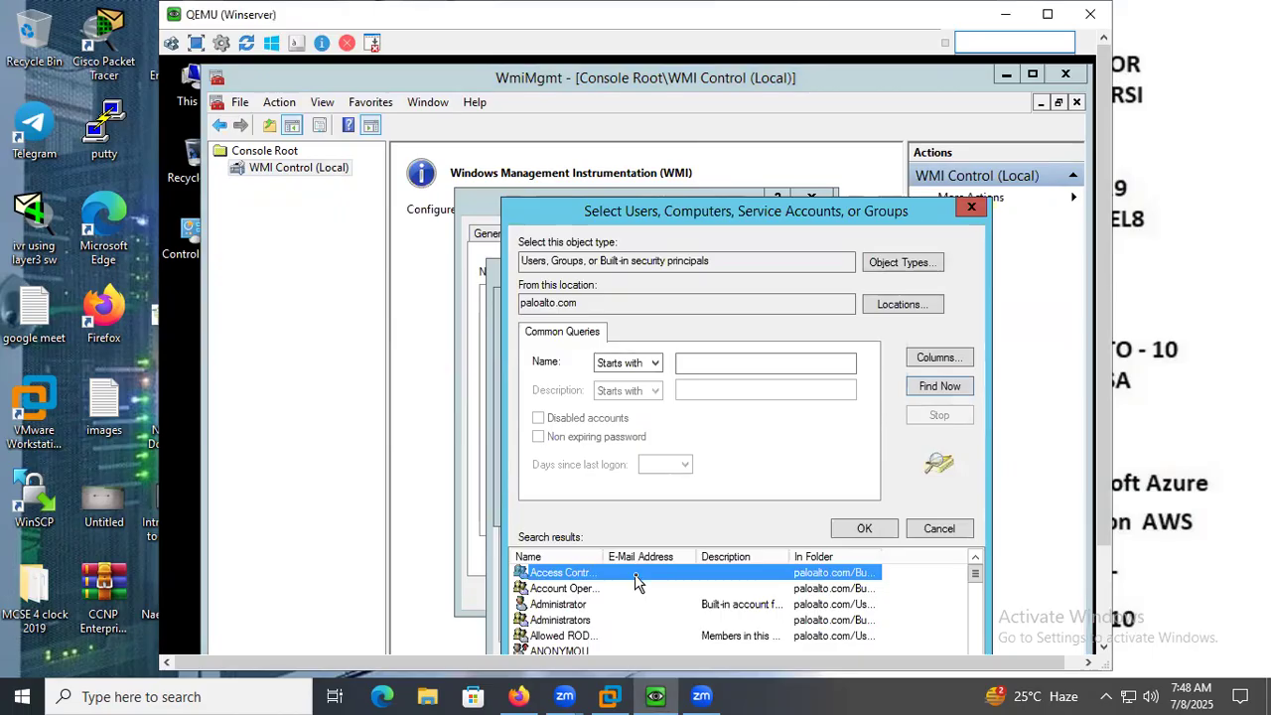
pyautogui.click(576, 638)
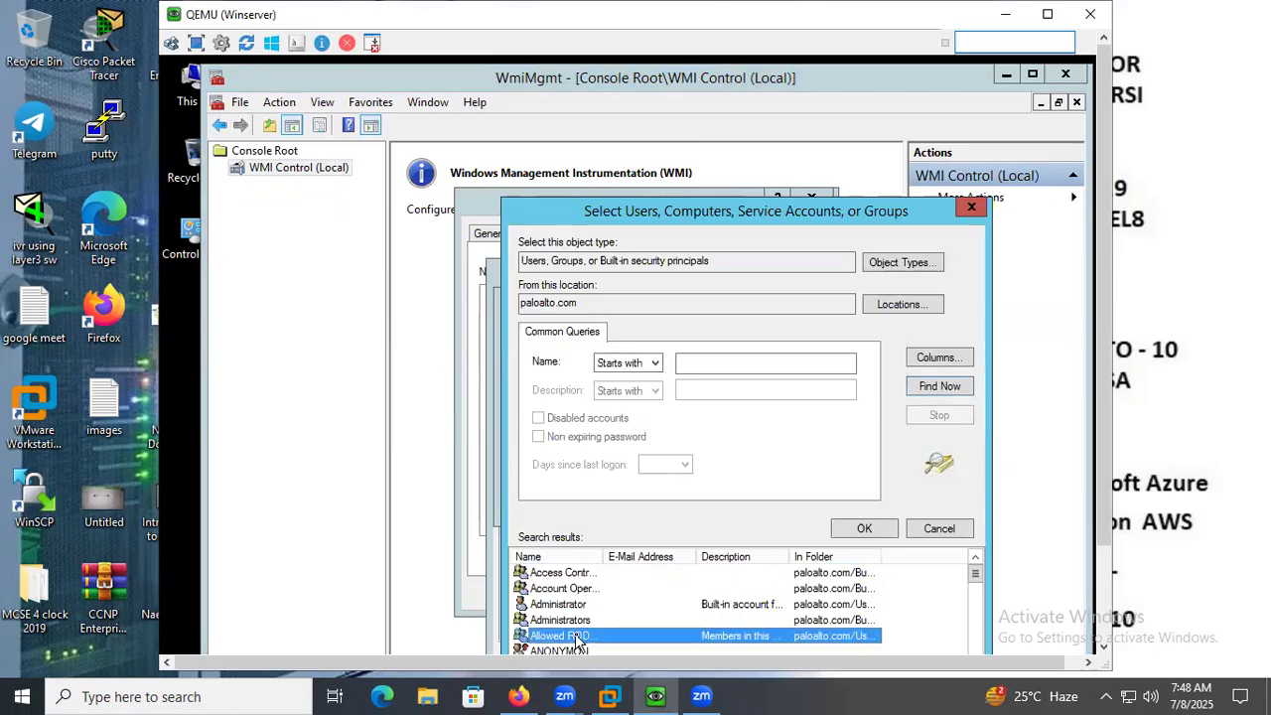
pyautogui.press('p')
pyautogui.click(864, 528)
pyautogui.click(800, 503)
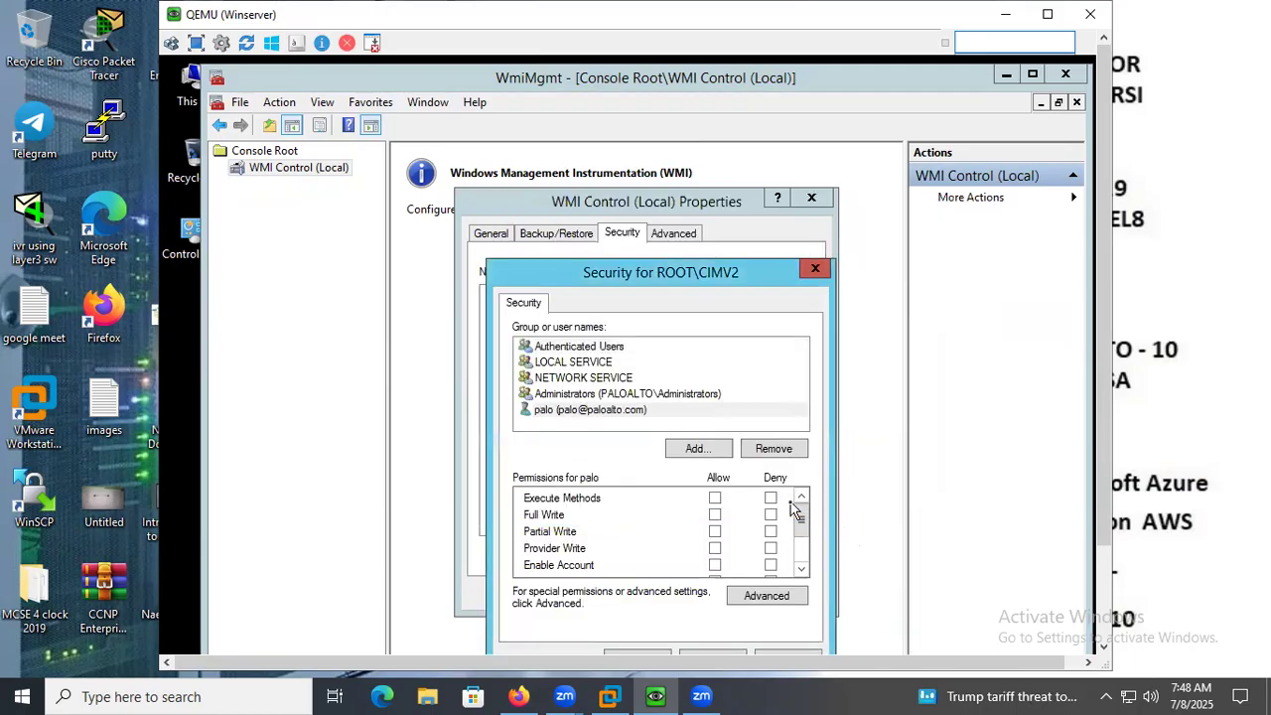
# Allow the palo account's permissions on CIMV2, including Execute Methods, Full Write, Partial Write, Provider Write and Enable Account.
pyautogui.click(714, 497)
pyautogui.click(714, 515)
pyautogui.scroll(-2, 735, 554)
pyautogui.click(714, 516)
pyautogui.click(715, 533)
pyautogui.click(715, 551)
pyautogui.scroll(2, 726, 553)
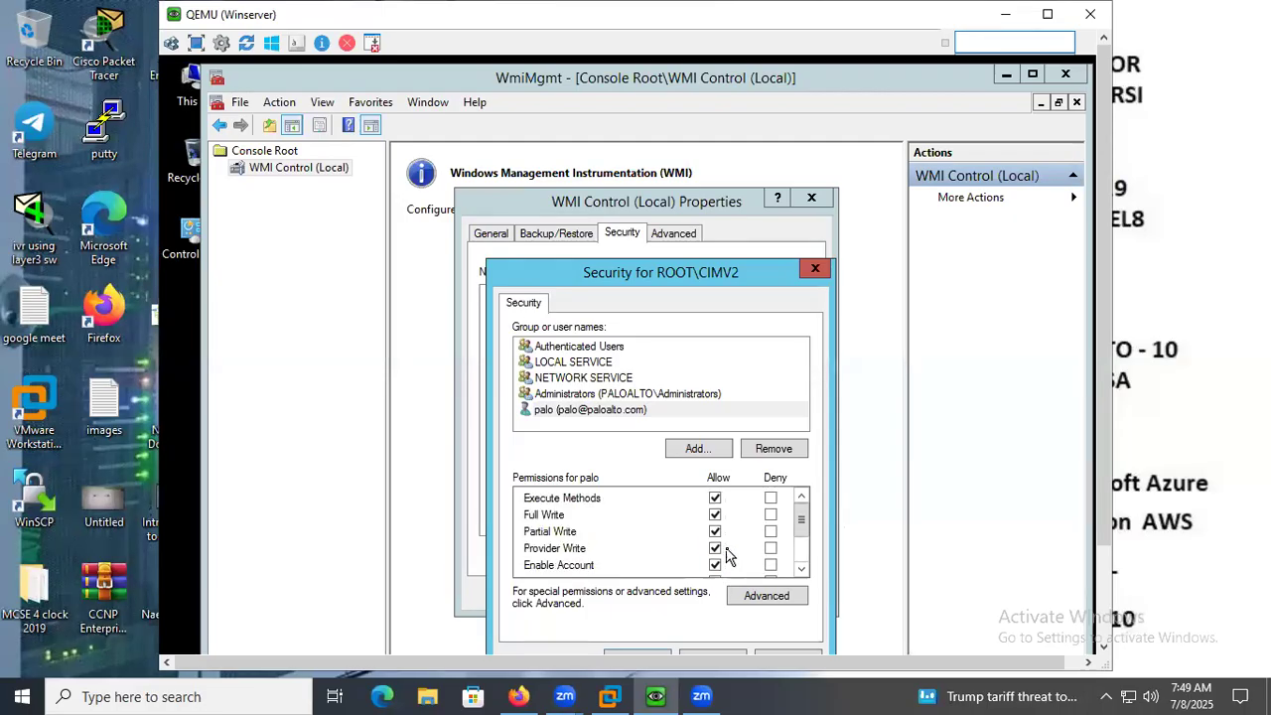
# Apply the CIMV2 security changes and close the WMI Control properties with the changes accepted.
pyautogui.click(645, 201)
pyautogui.moveTo(694, 274); pyautogui.dragTo(674, 172)
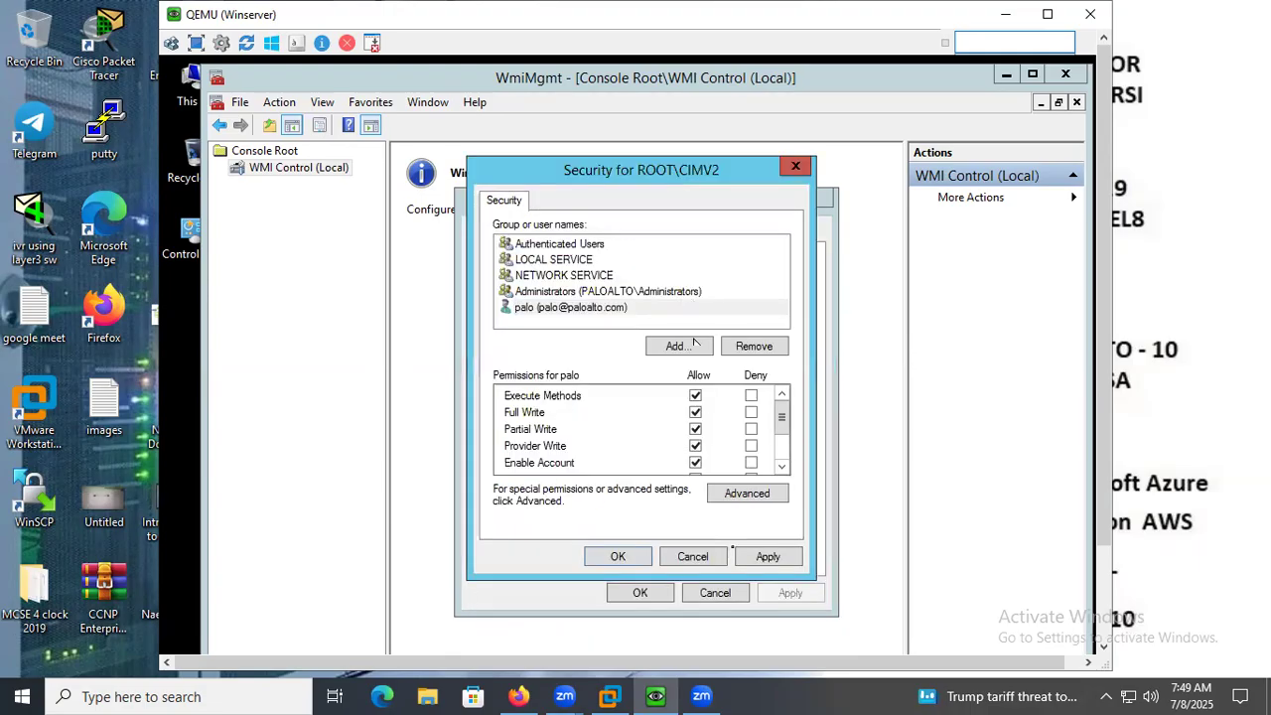
pyautogui.click(767, 556)
pyautogui.click(618, 556)
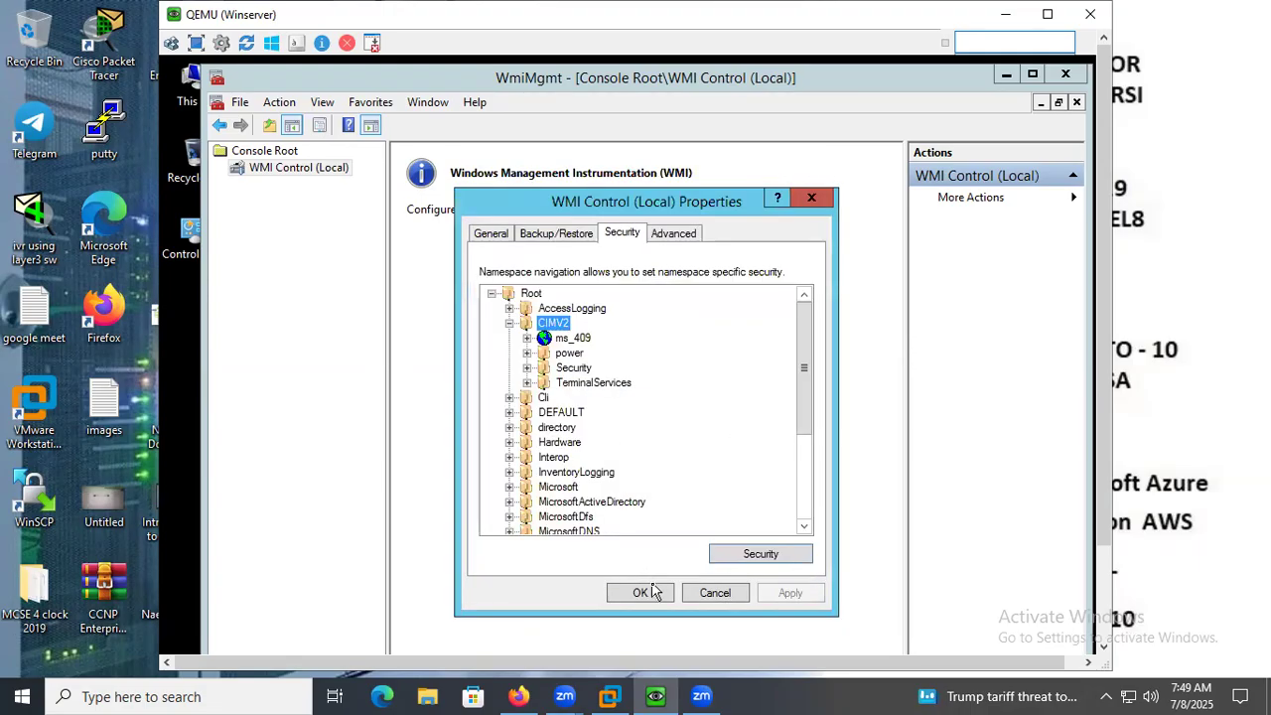
pyautogui.click(641, 591)
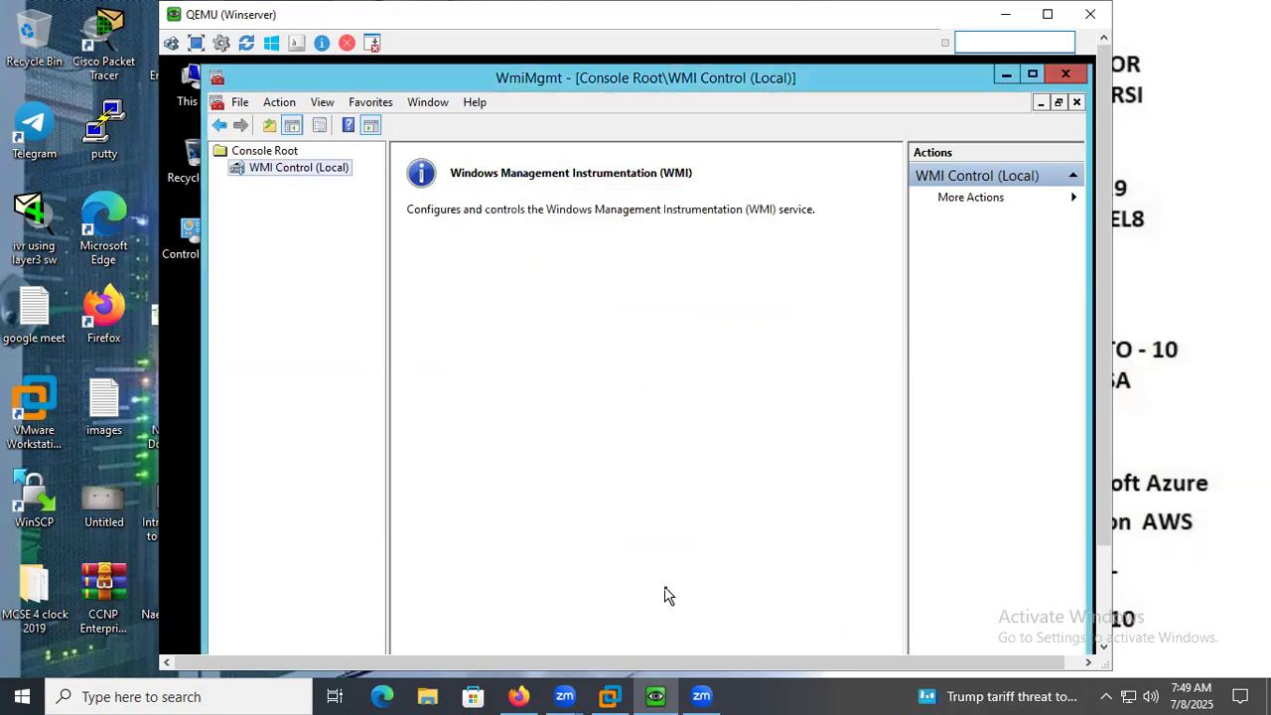
# Close the WMI console without saving its settings, close the Command Prompt and minimize the Winserver window.
pyautogui.click(1066, 79)
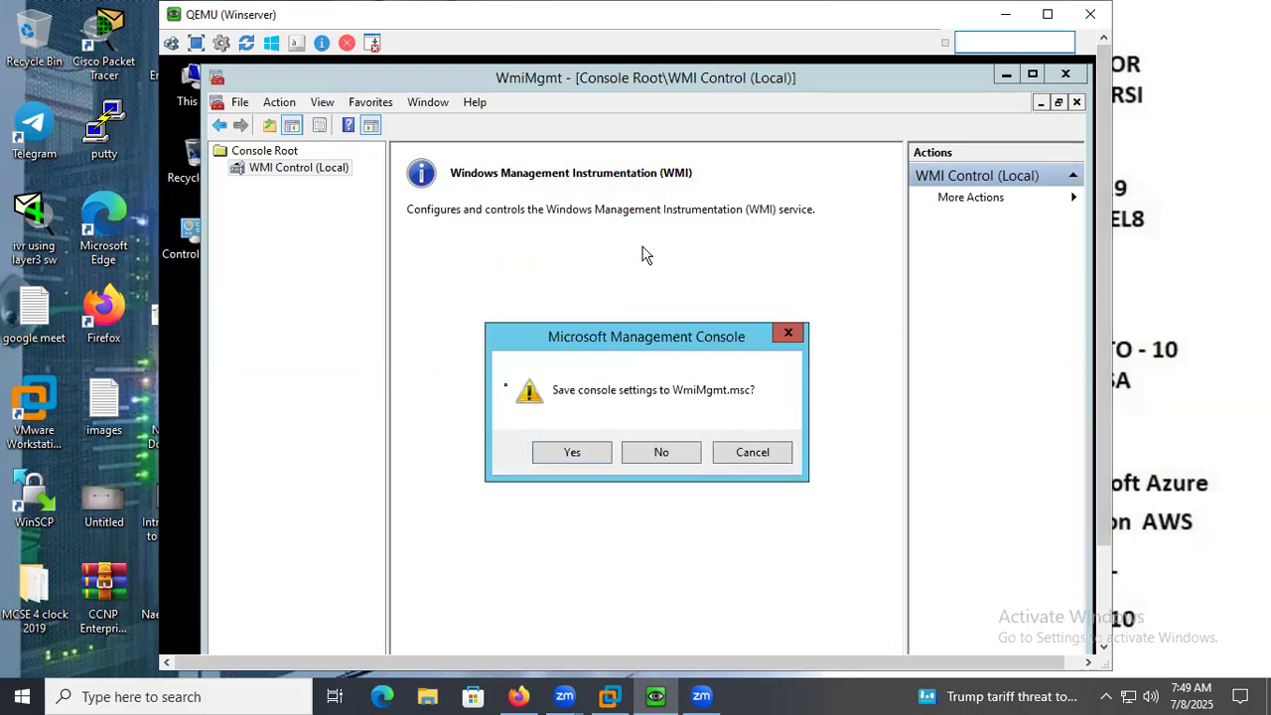
pyautogui.click(637, 459)
pyautogui.click(906, 212)
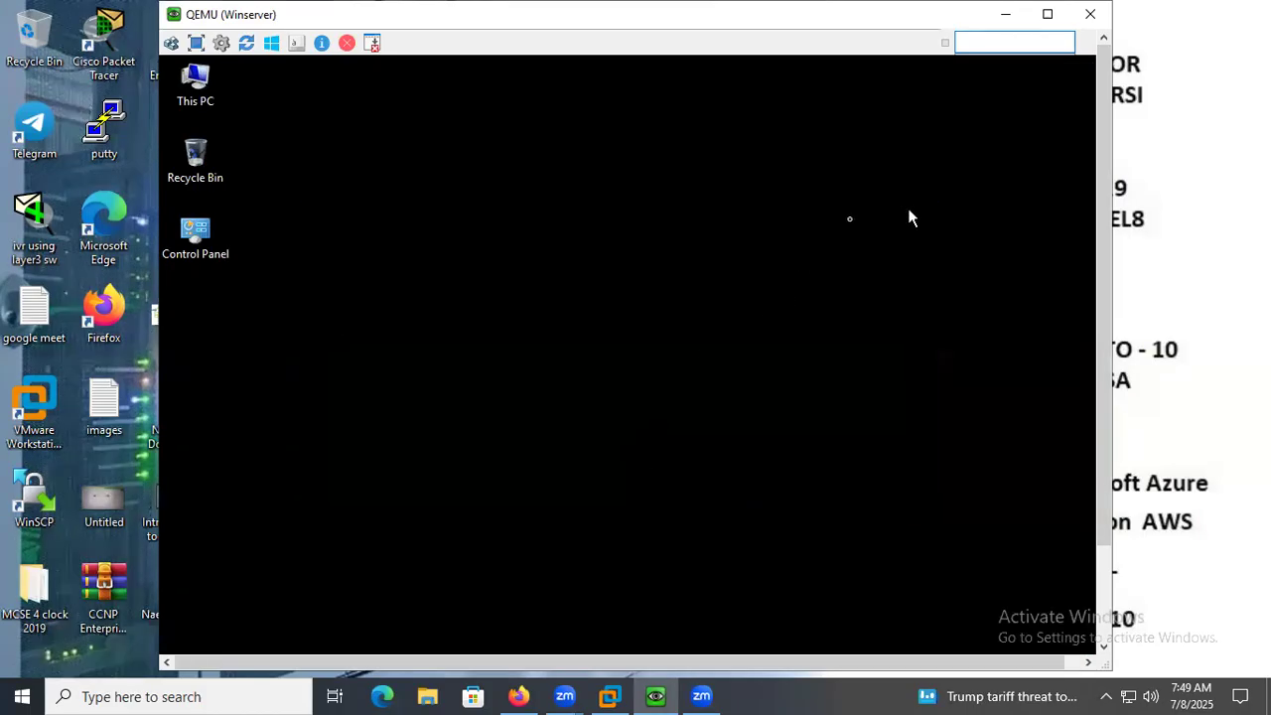
pyautogui.click(1005, 13)
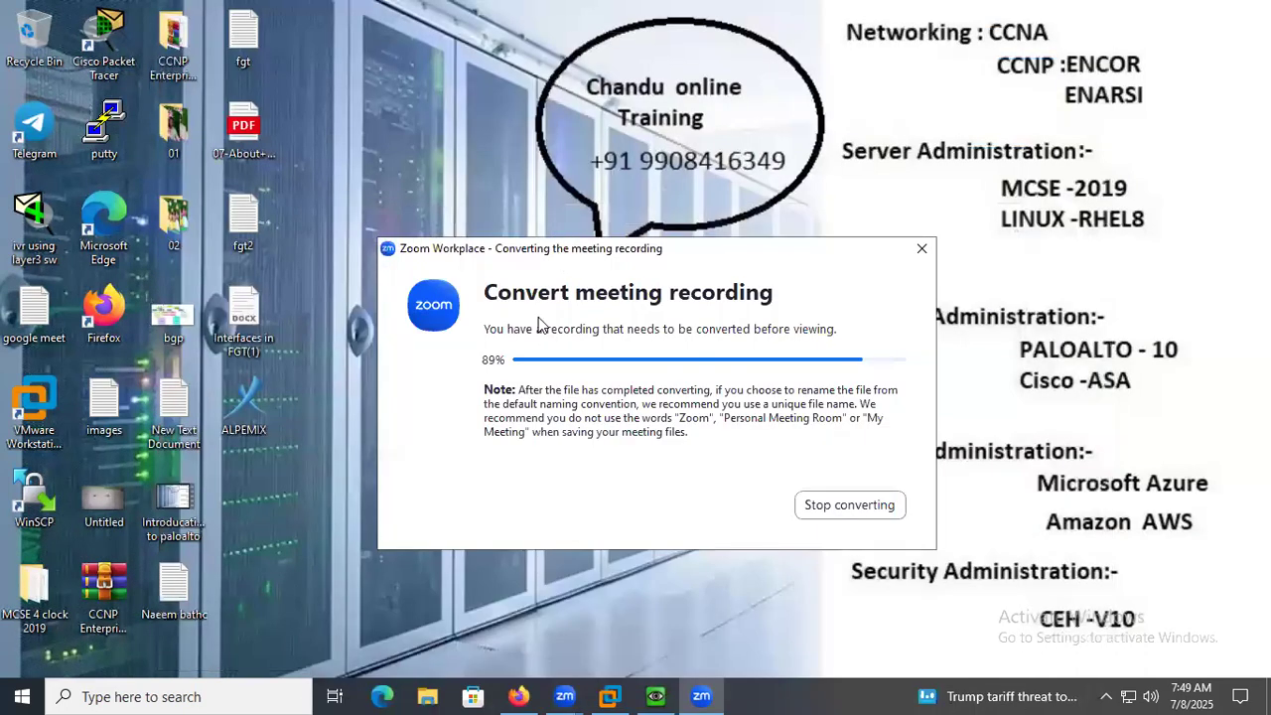
# Switch to the PA-VM page in Firefox and close the Commit Status dialog.
pyautogui.moveTo(587, 251); pyautogui.dragTo(520, 156)
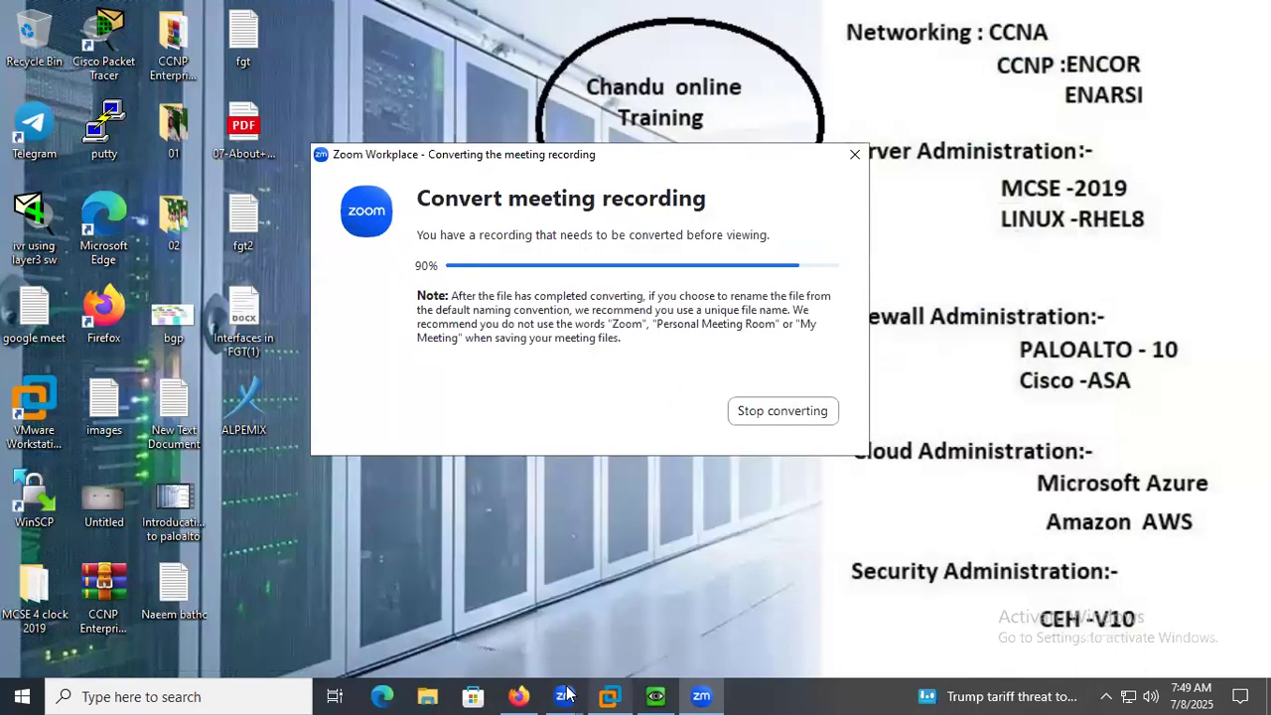
pyautogui.click(518, 696)
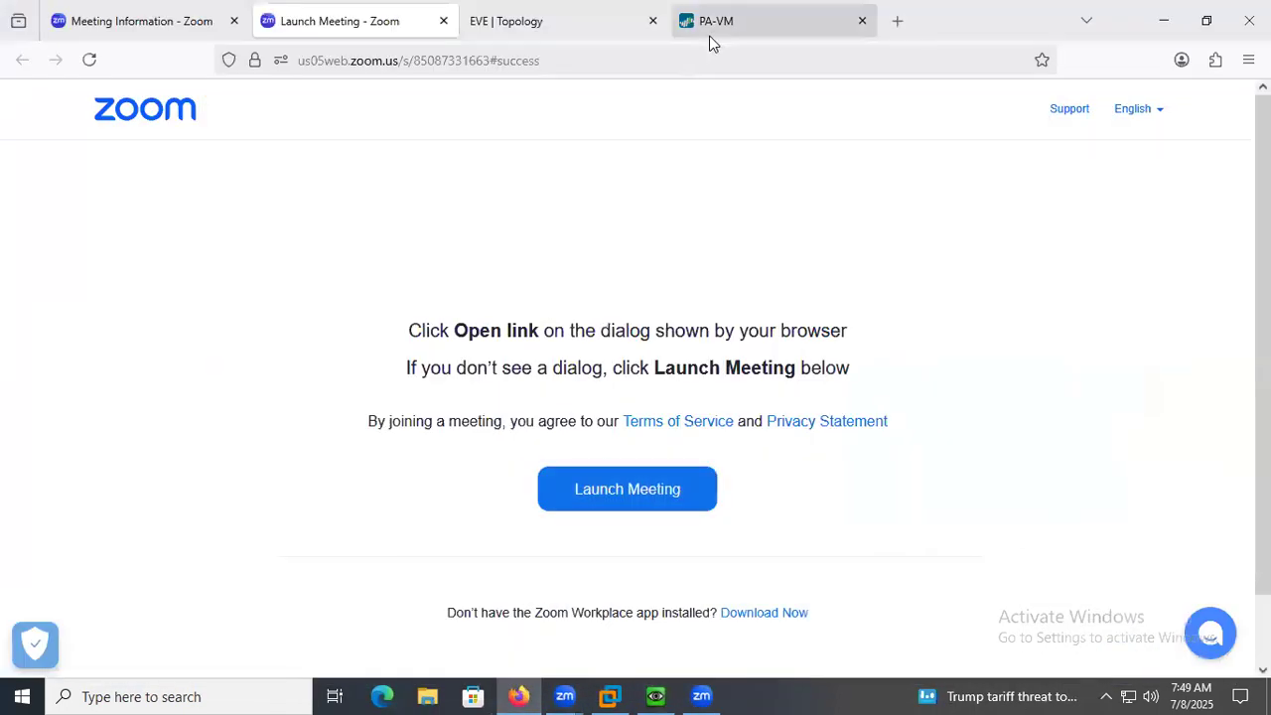
pyautogui.click(709, 30)
pyautogui.moveTo(541, 171); pyautogui.dragTo(515, 242)
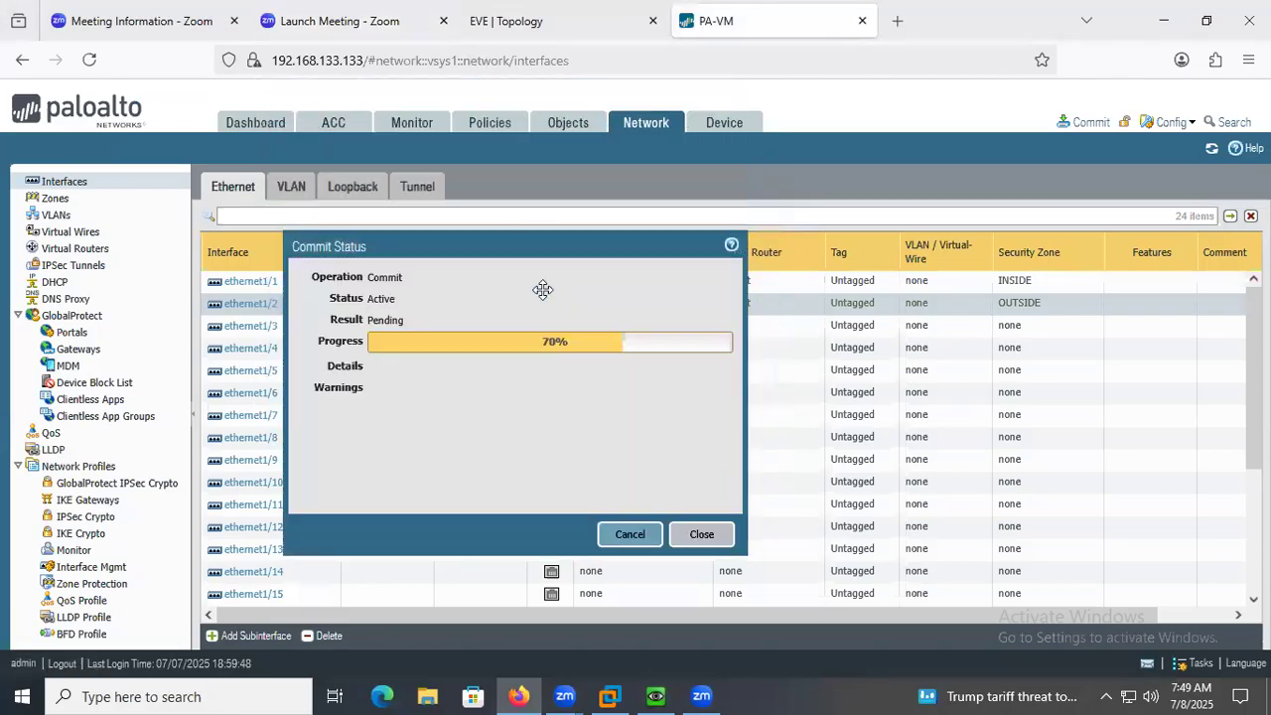
pyautogui.click(700, 535)
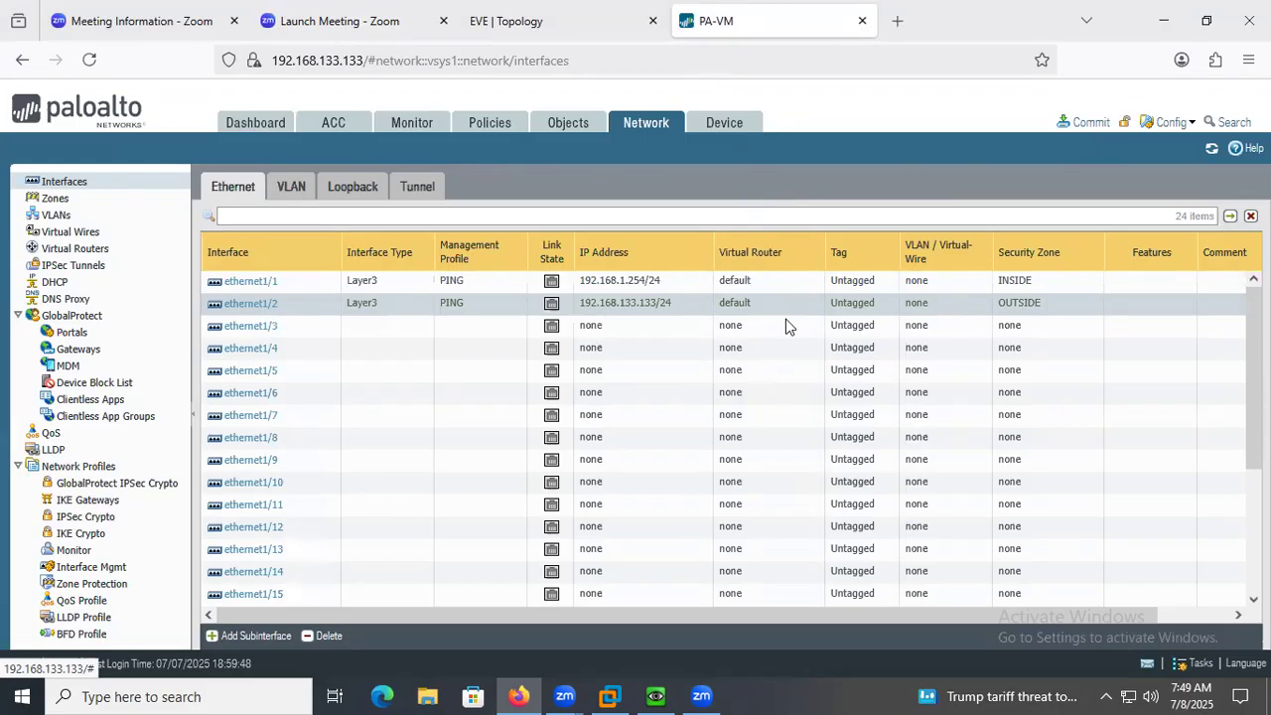
# Stop the PaloAlto node in the EVE topology and start it again.
pyautogui.click(476, 28)
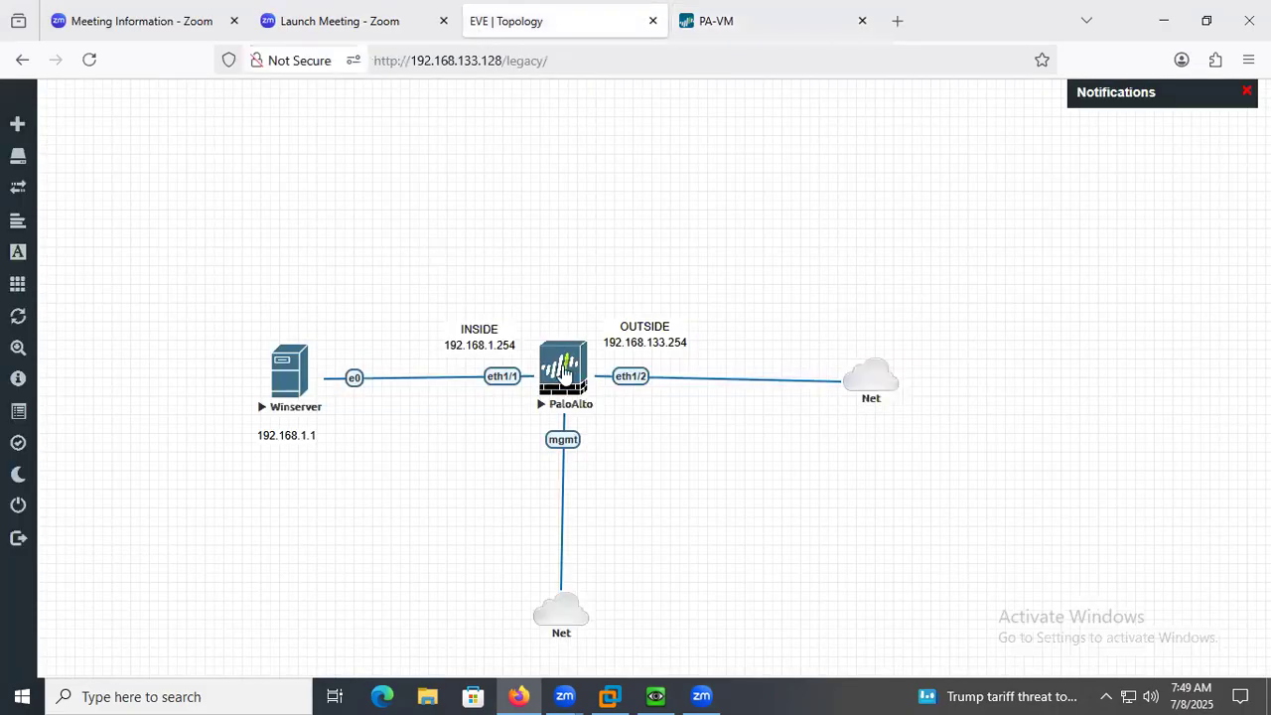
pyautogui.rightClick(564, 373)
pyautogui.click(620, 409)
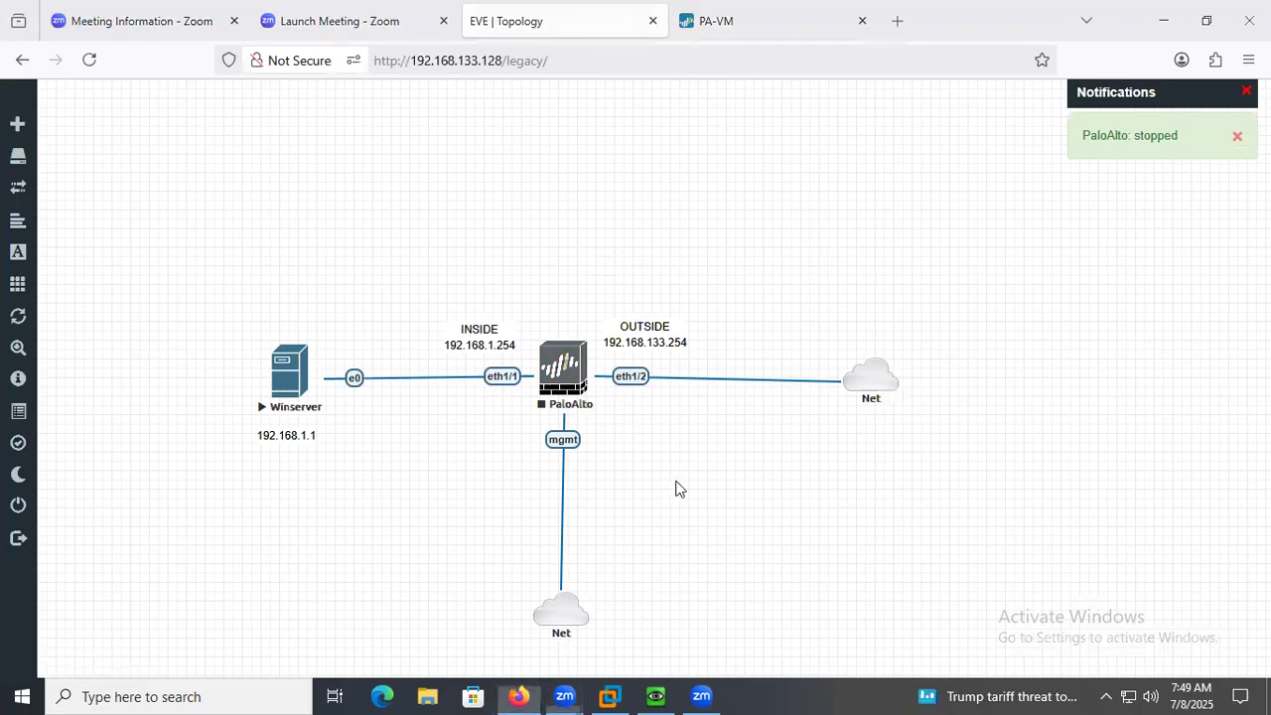
pyautogui.rightClick(554, 369)
pyautogui.click(604, 417)
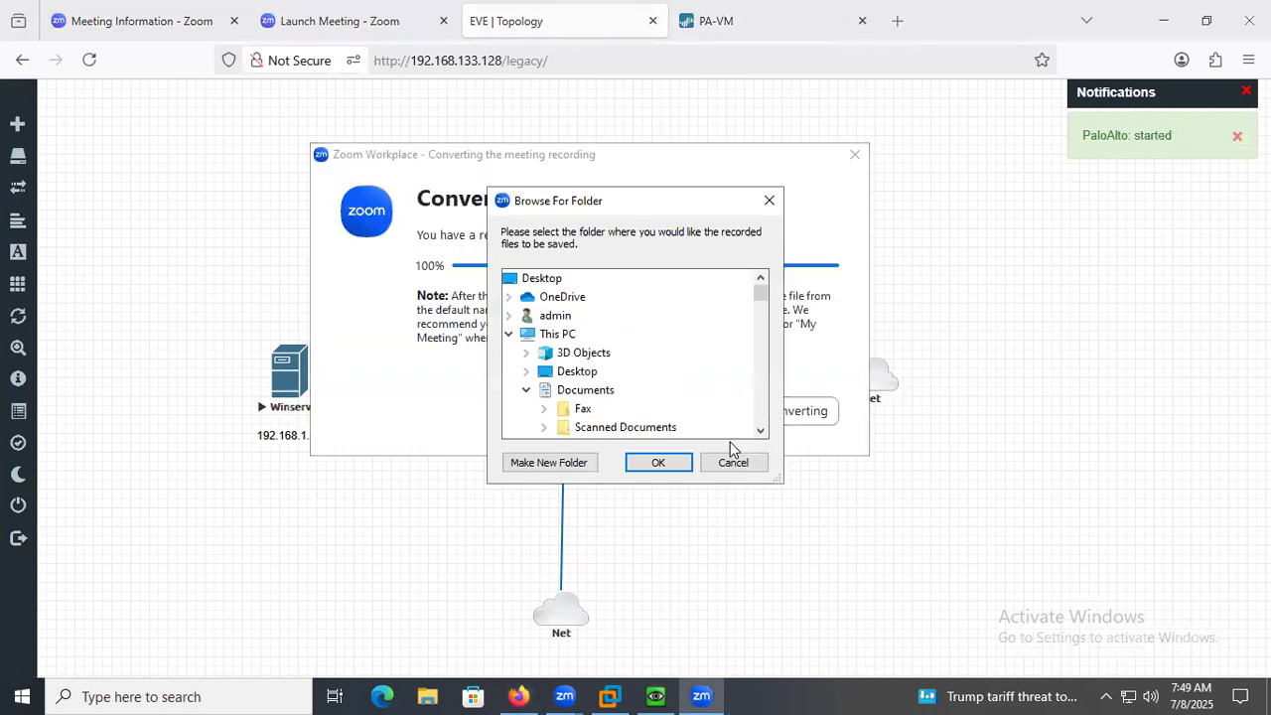
# Save the converted Zoom recording in the preselected folder 2025-07-08 07.05.33 My Meeting.
pyautogui.moveTo(760, 293); pyautogui.dragTo(758, 402)
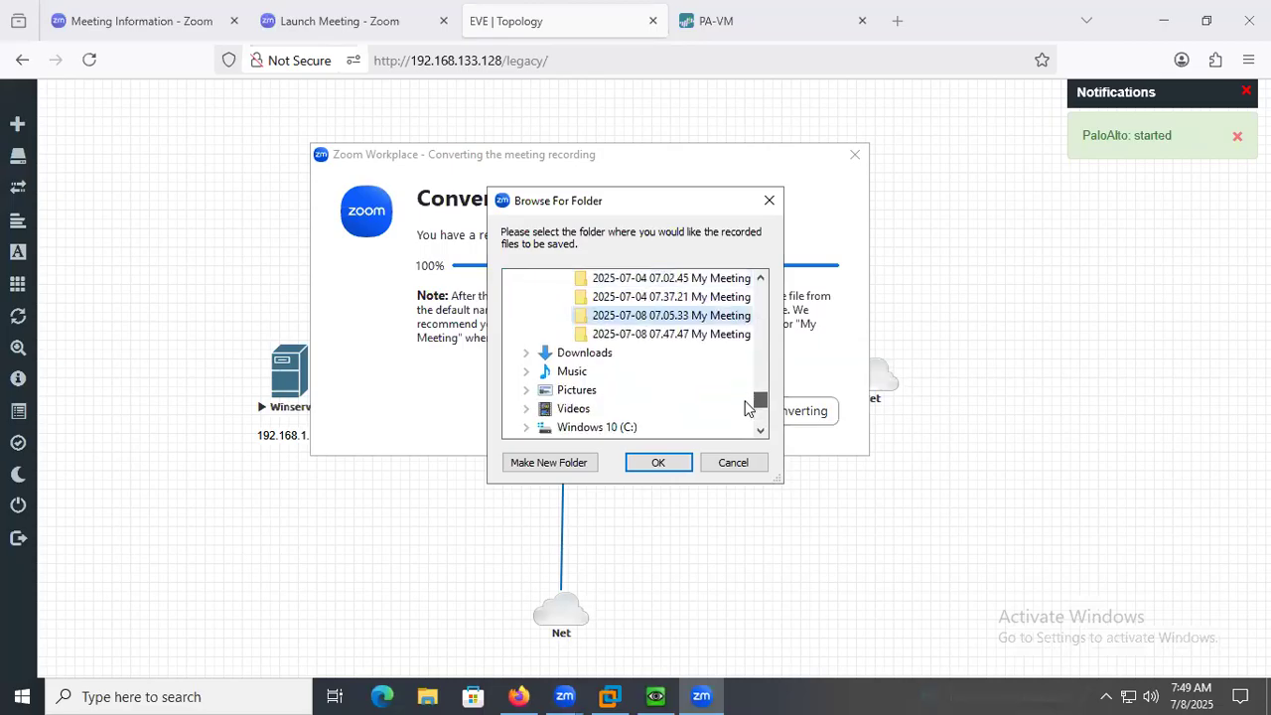
pyautogui.click(657, 464)
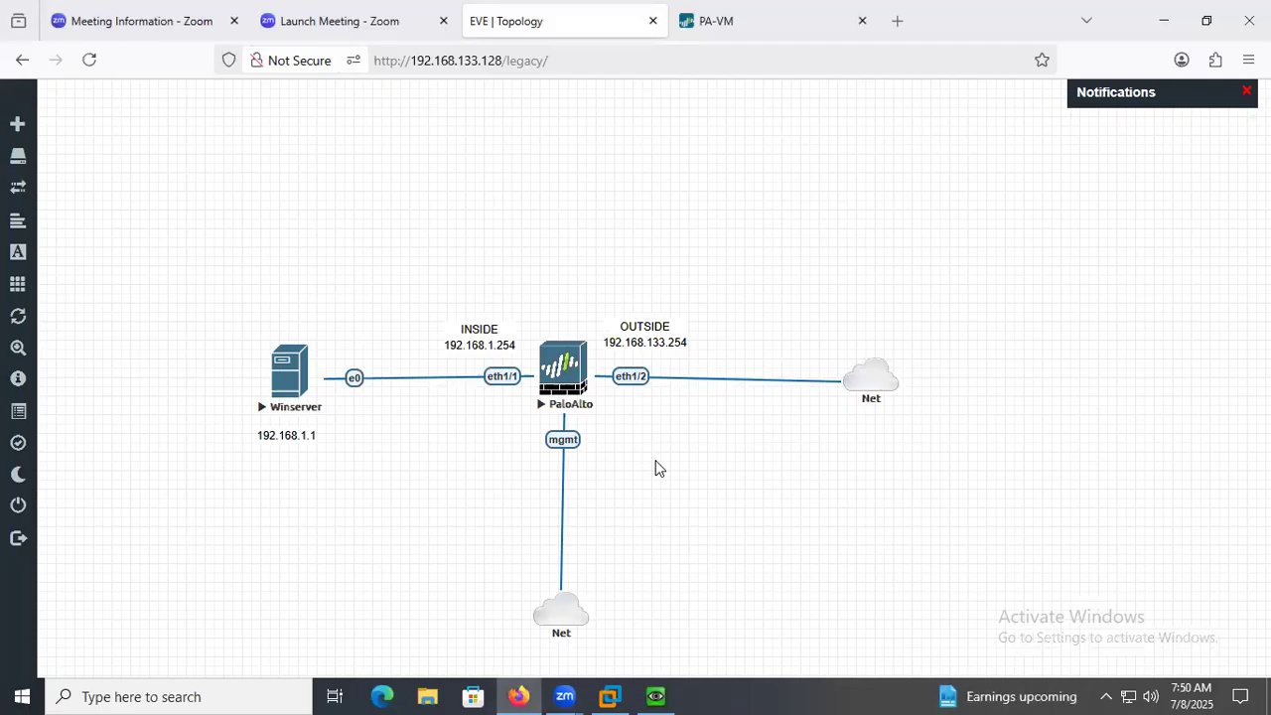
pyautogui.click(655, 695)
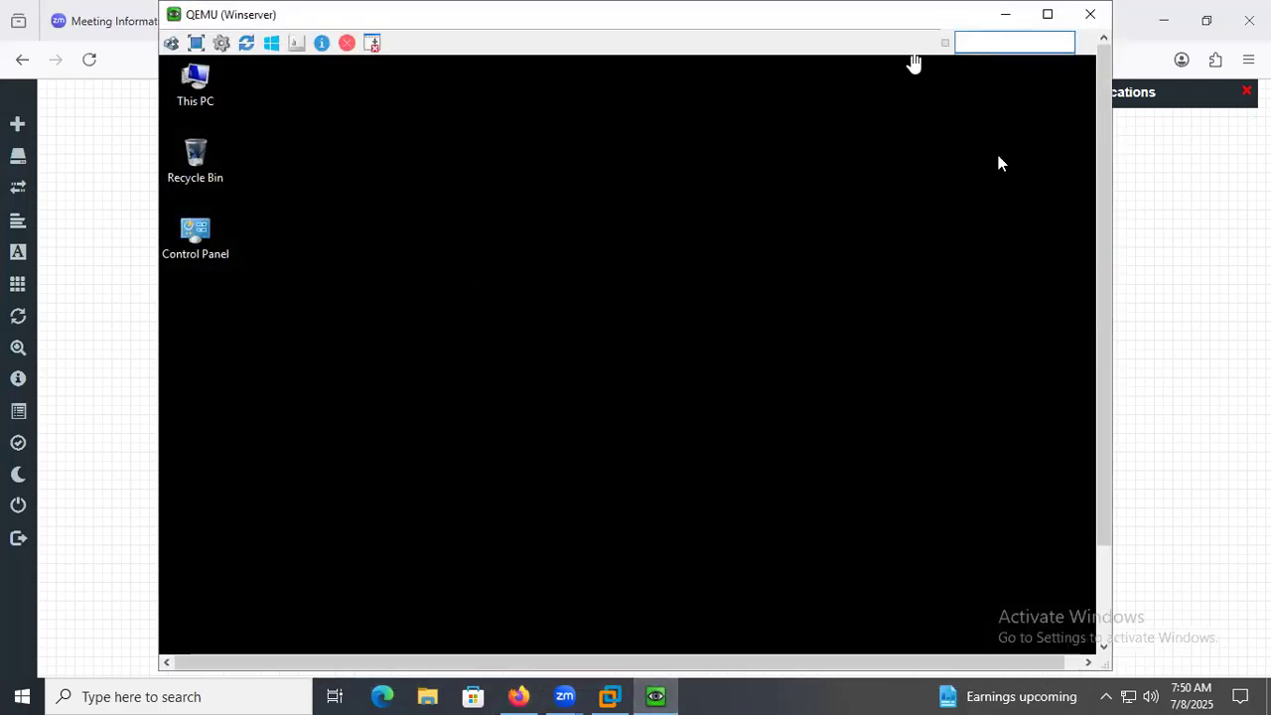
pyautogui.click(913, 62)
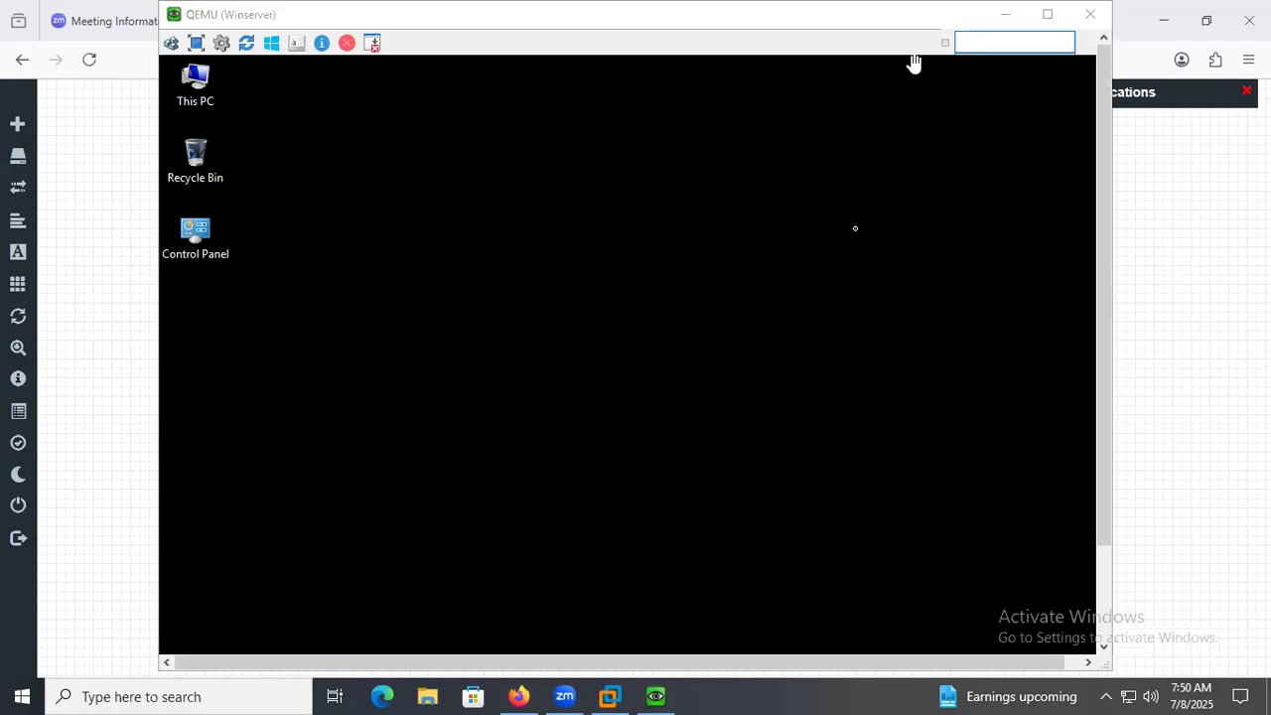
pyautogui.moveTo(857, 20); pyautogui.dragTo(785, 57)
pyautogui.click(929, 50)
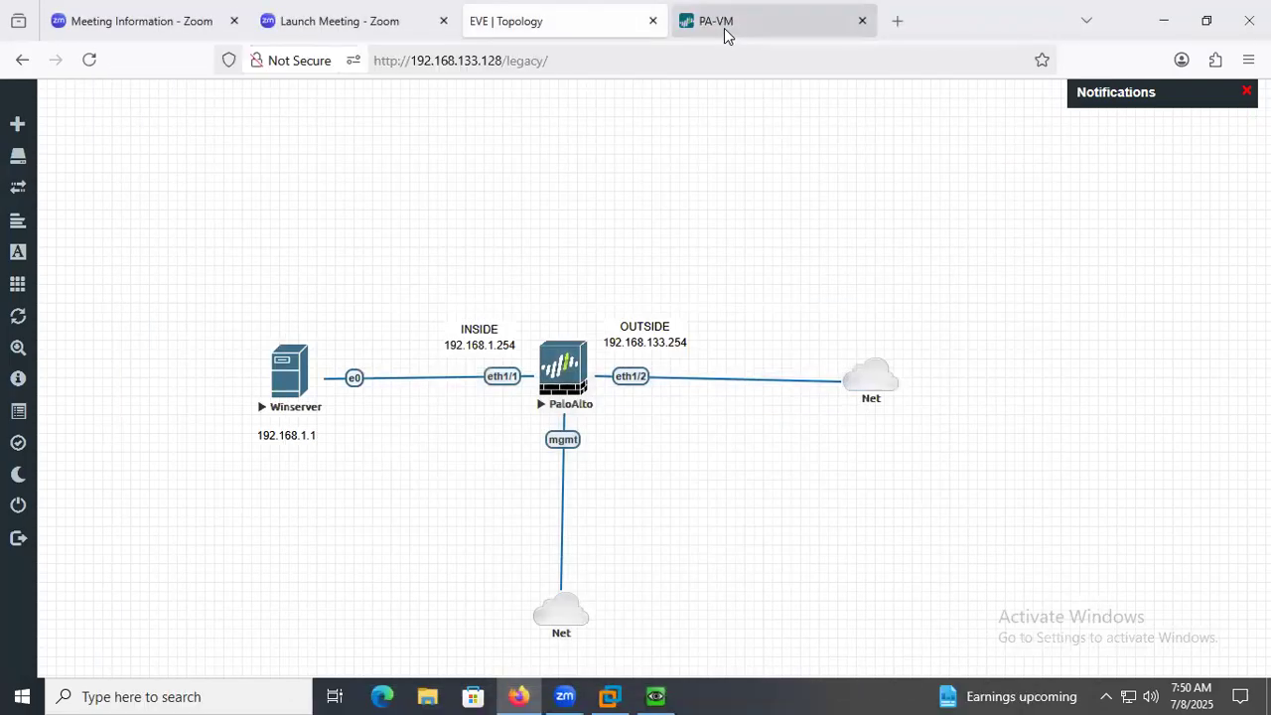
pyautogui.click(716, 33)
pyautogui.click(635, 441)
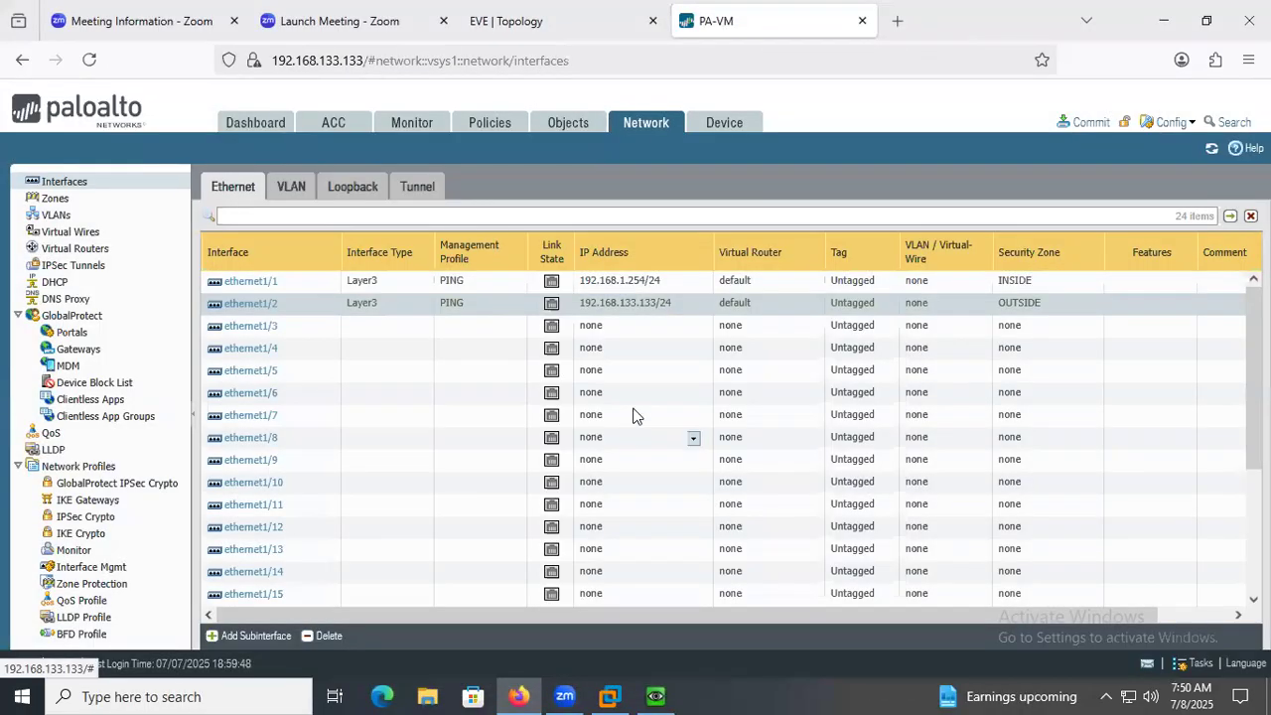
pyautogui.click(519, 38)
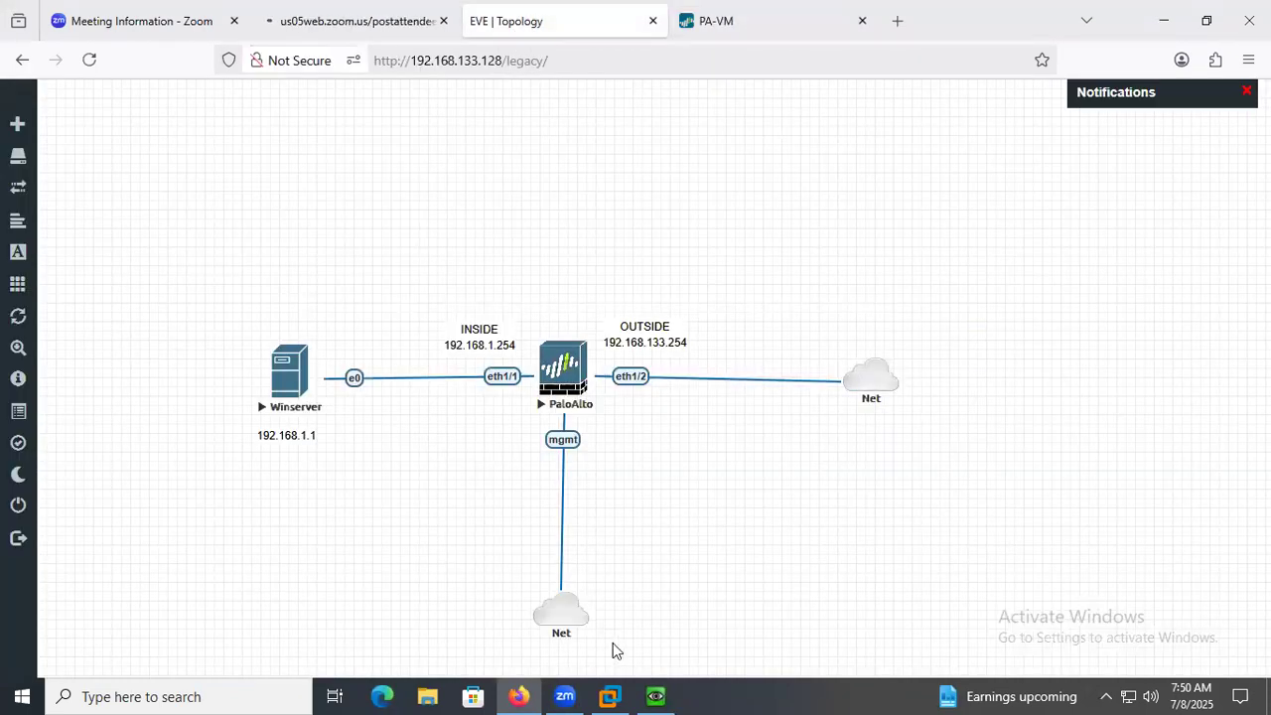
# Minimize the Winserver window, open the PaloAlto node's console and try to log in as admin with the account password.
pyautogui.click(650, 689)
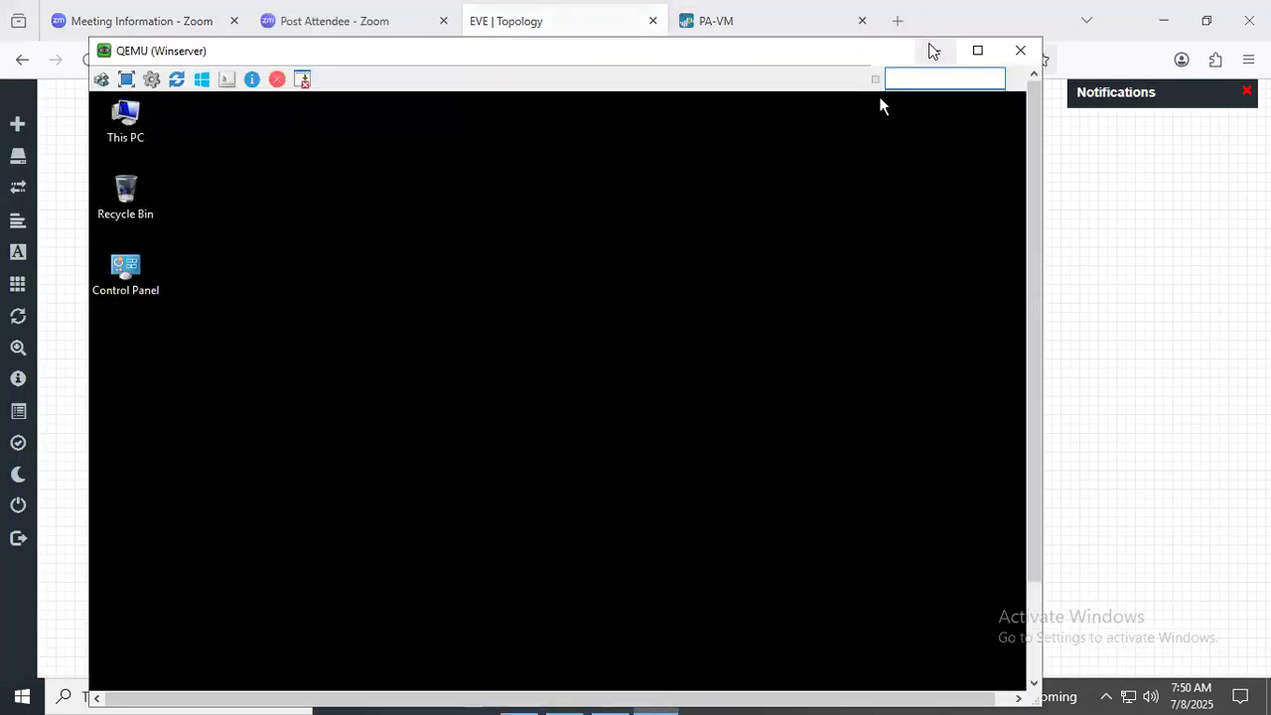
pyautogui.click(935, 50)
pyautogui.click(576, 371)
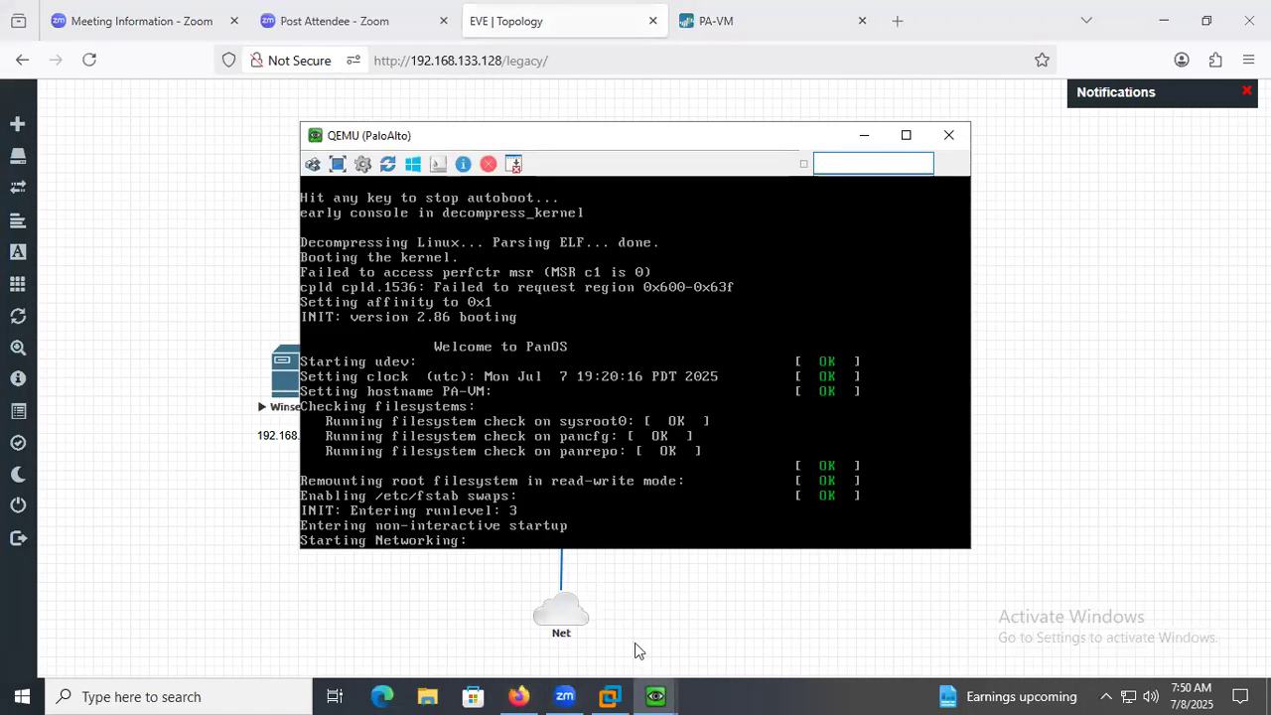
pyautogui.moveTo(656, 695)
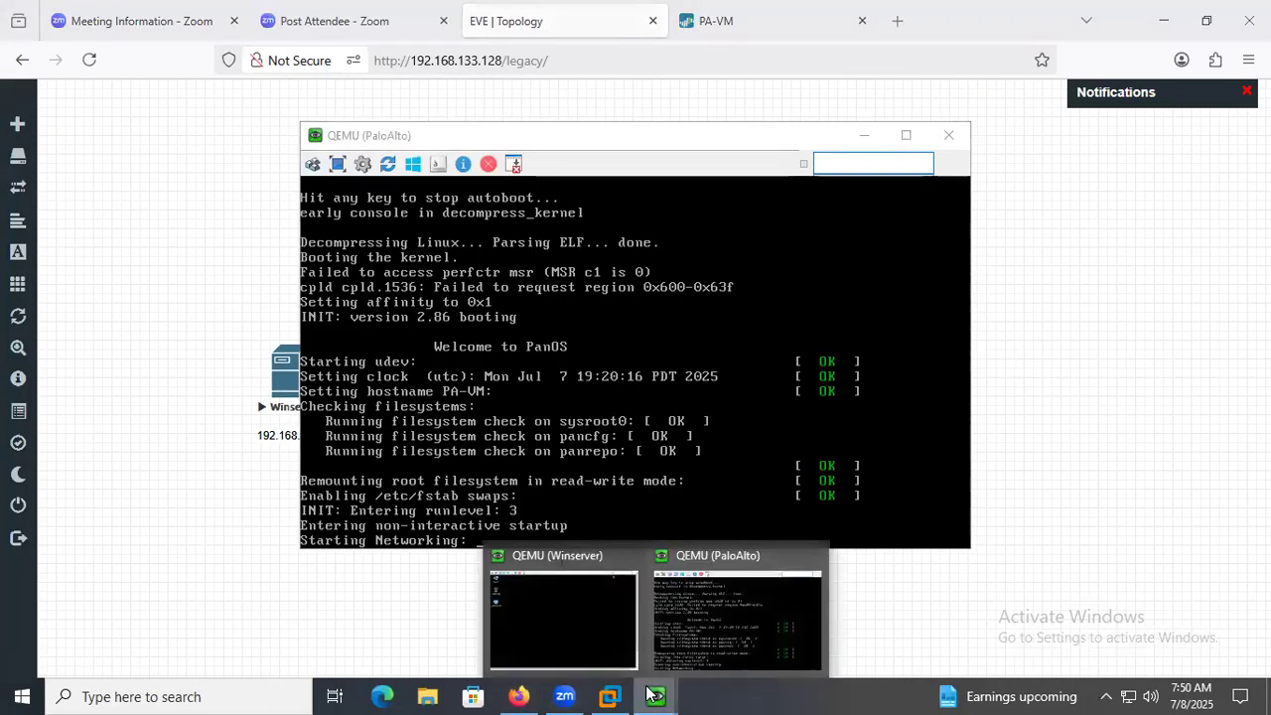
pyautogui.click(716, 602)
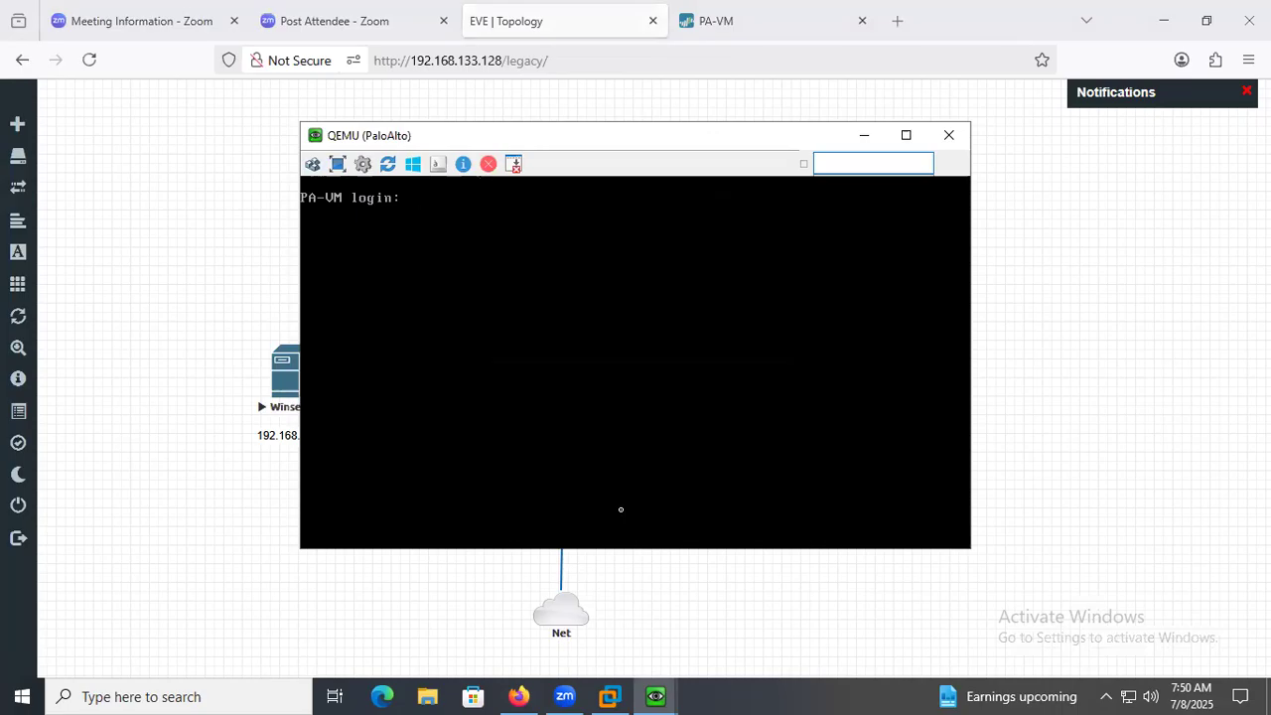
pyautogui.press('Return')
pyautogui.press('Return')
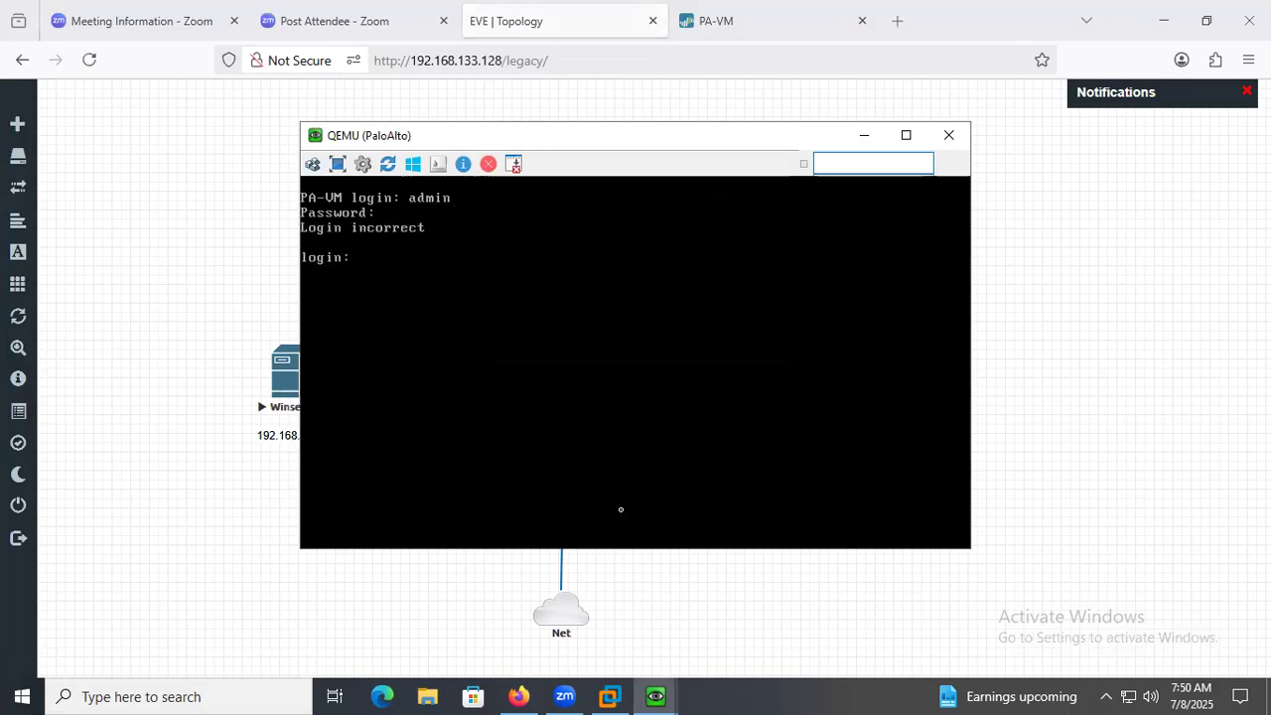
pyautogui.click(715, 21)
pyautogui.click(589, 58)
pyautogui.press('Return')
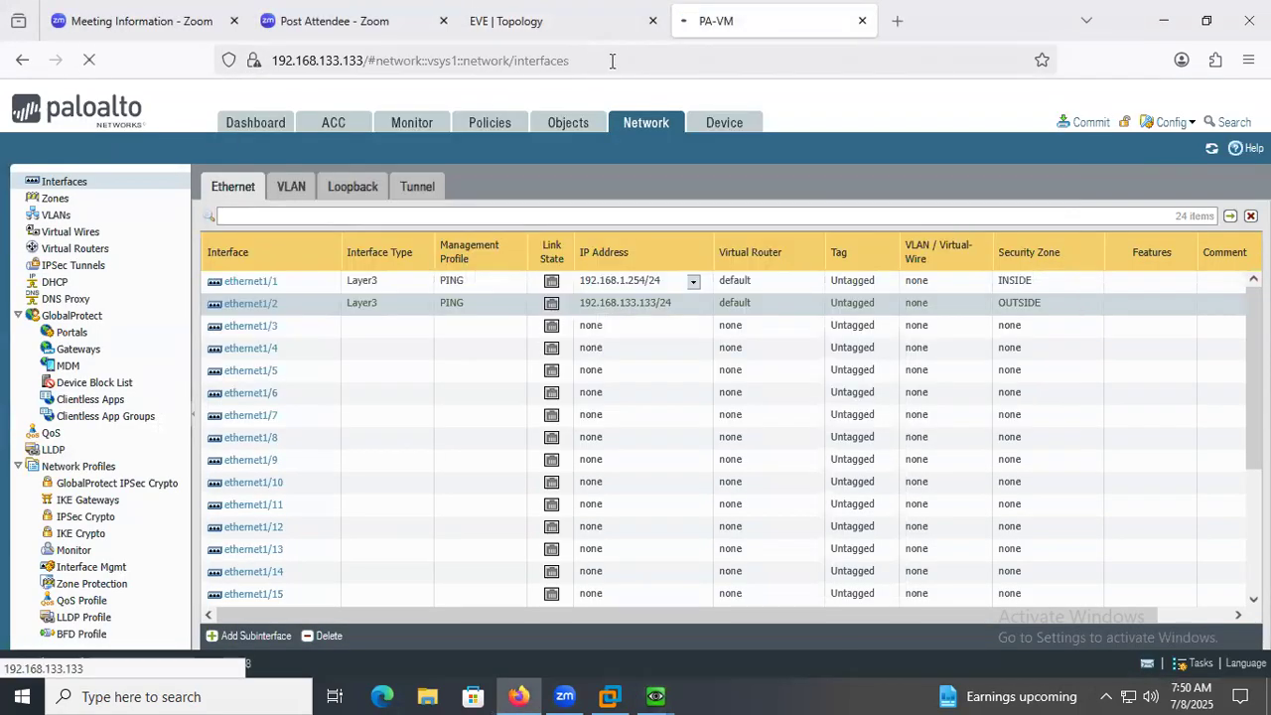
pyautogui.click(611, 61)
pyautogui.click(612, 60)
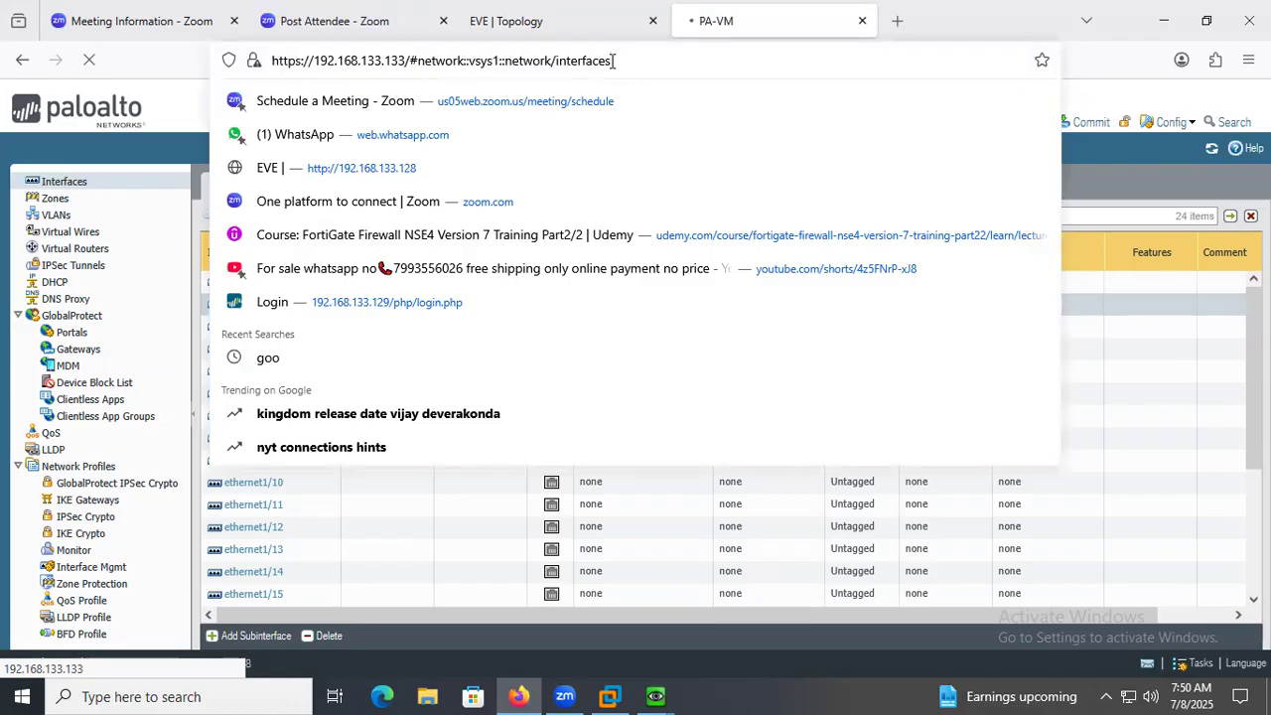
pyautogui.press('BackSpace')
pyautogui.press('BackSpace')
pyautogui.press('BackSpace')
pyautogui.press('BackSpace')
pyautogui.press('BackSpace')
pyautogui.press('BackSpace')
pyautogui.press('BackSpace')
pyautogui.press('BackSpace')
pyautogui.press('BackSpace')
pyautogui.press('BackSpace')
pyautogui.press('BackSpace')
pyautogui.press('BackSpace')
pyautogui.press('BackSpace')
pyautogui.press('BackSpace')
pyautogui.press('BackSpace')
pyautogui.press('BackSpace')
pyautogui.press('BackSpace')
pyautogui.press('BackSpace')
pyautogui.press('BackSpace')
pyautogui.press('BackSpace')
pyautogui.press('BackSpace')
pyautogui.press('BackSpace')
pyautogui.press('BackSpace')
pyautogui.press('BackSpace')
pyautogui.press('BackSpace')
pyautogui.press('BackSpace')
pyautogui.press('BackSpace')
pyautogui.press('BackSpace')
pyautogui.press('BackSpace')
pyautogui.press('BackSpace')
pyautogui.press('BackSpace')
pyautogui.press('BackSpace')
pyautogui.press('BackSpace')
pyautogui.press('BackSpace')
pyautogui.press('BackSpace')
pyautogui.press('BackSpace')
pyautogui.press('BackSpace')
pyautogui.press('BackSpace')
pyautogui.press('BackSpace')
pyautogui.press('BackSpace')
pyautogui.write('ht')
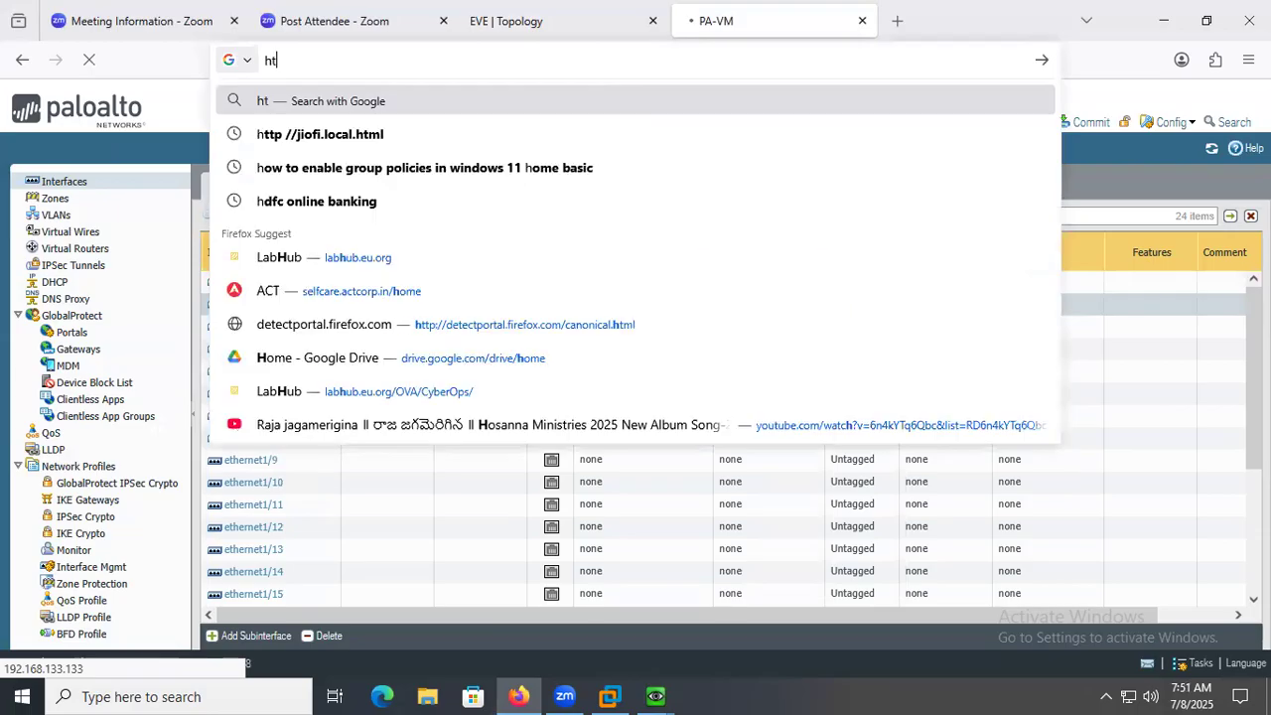
pyautogui.write('tps://1')
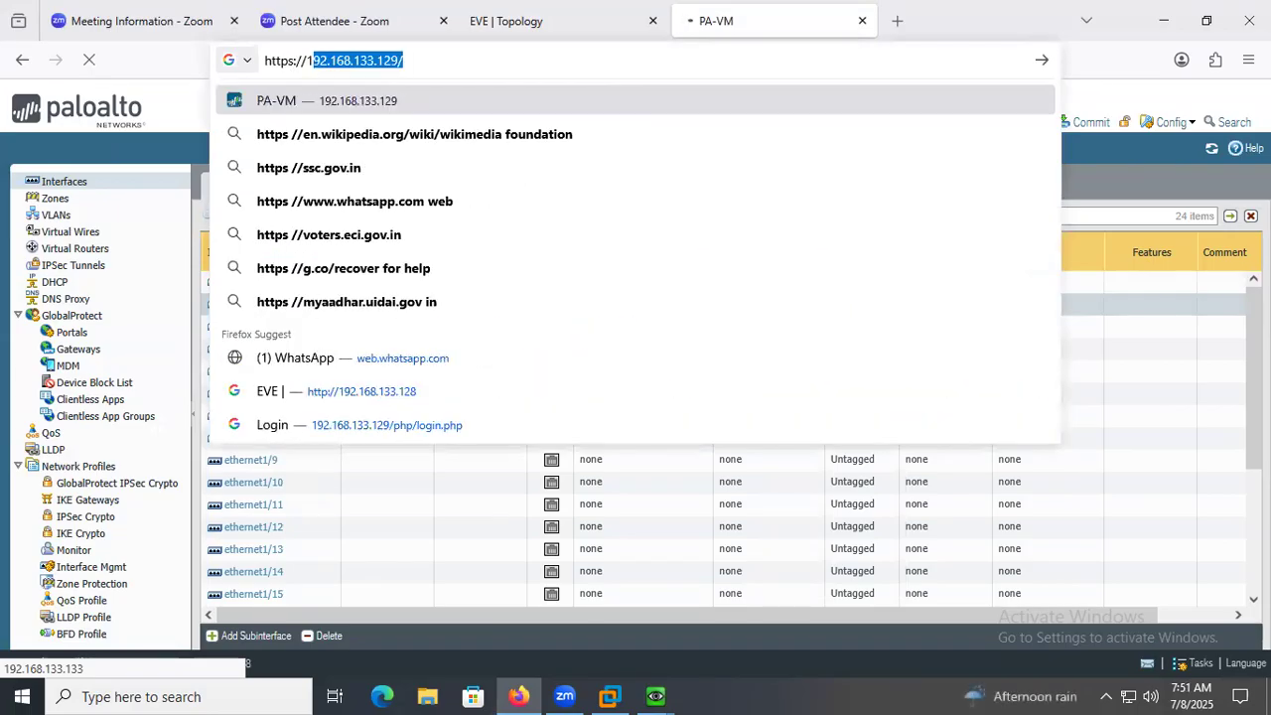
pyautogui.write('92.16')
pyautogui.write('8.133.133')
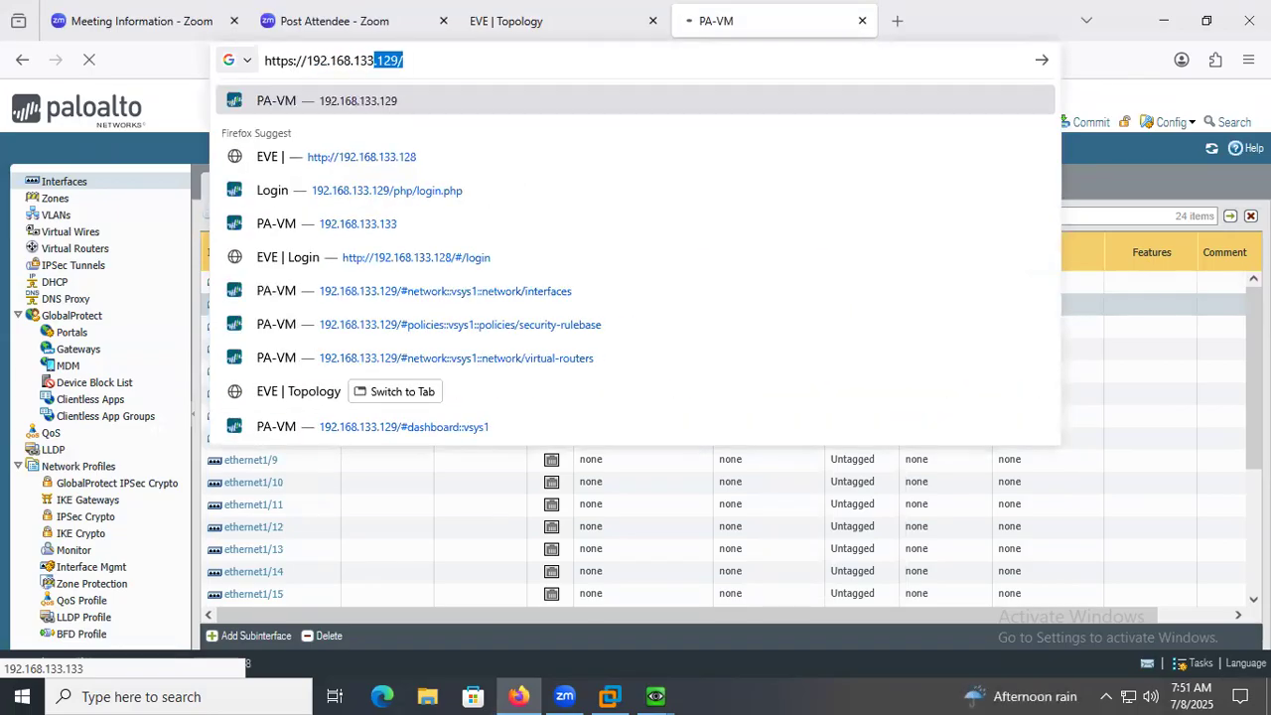
pyautogui.press('Return')
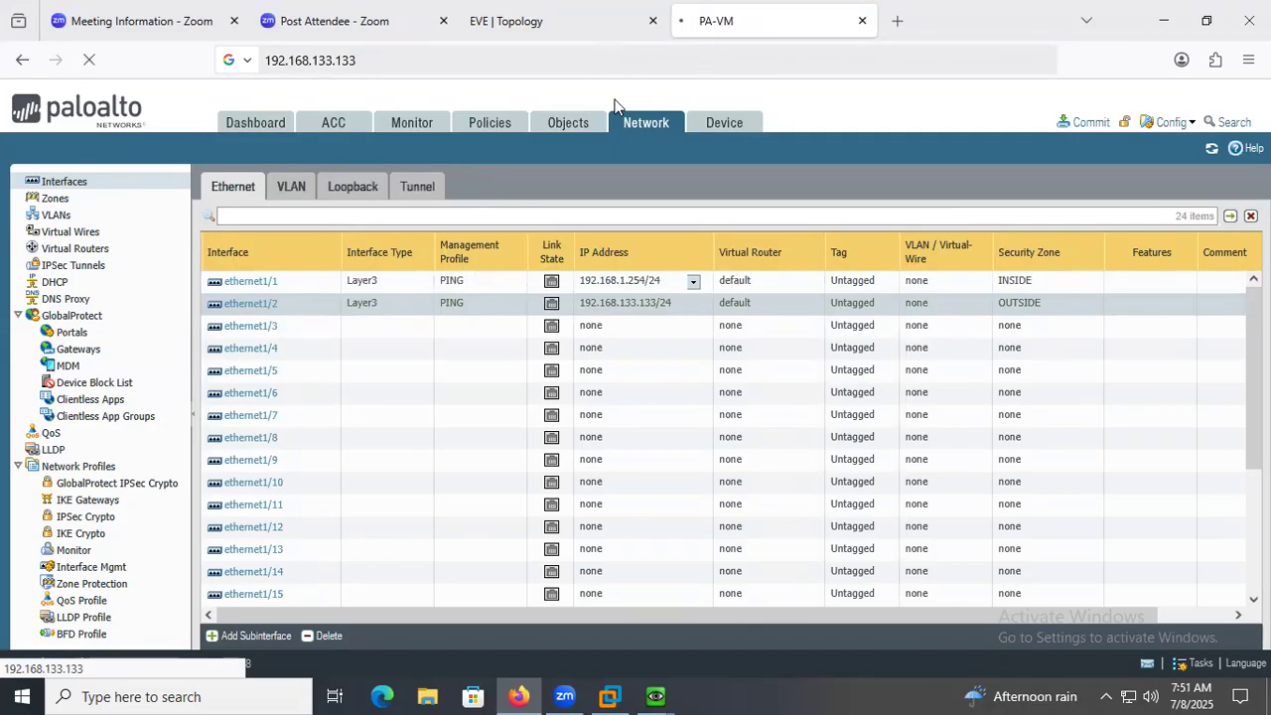
# Return to the PaloAlto console and retry the login as admin with the account password several times.
pyautogui.moveTo(656, 695)
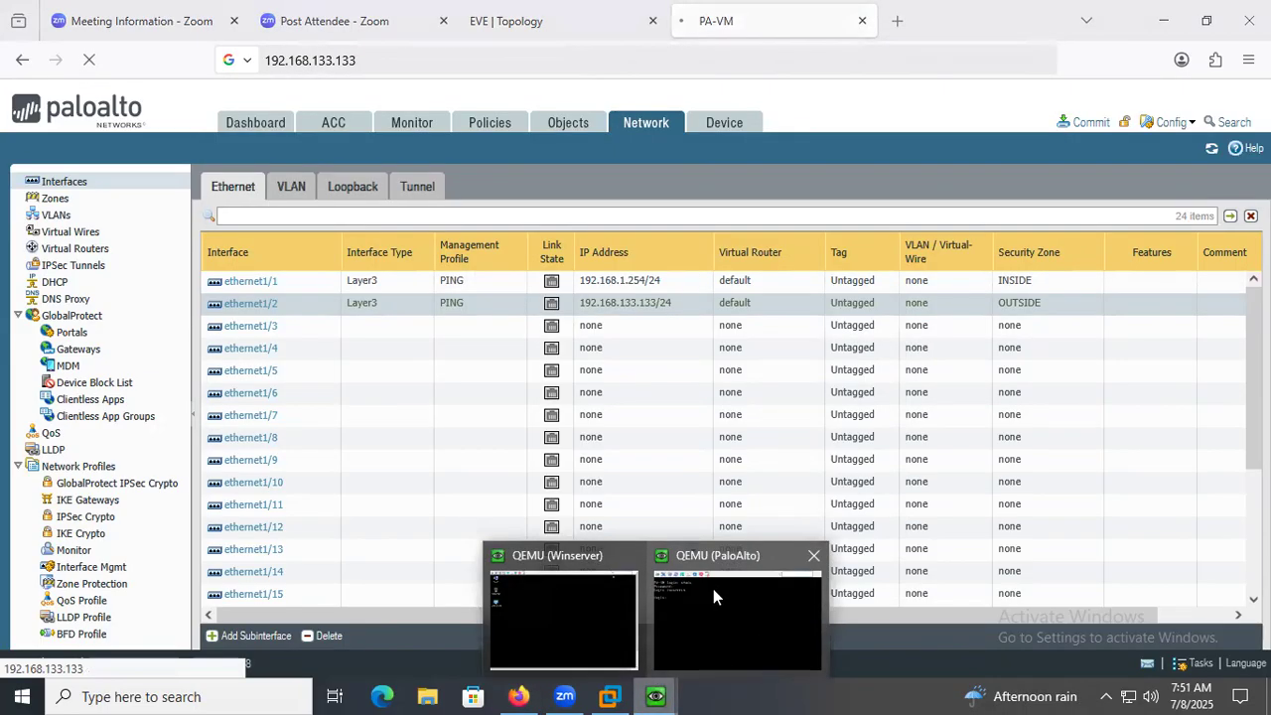
pyautogui.click(700, 586)
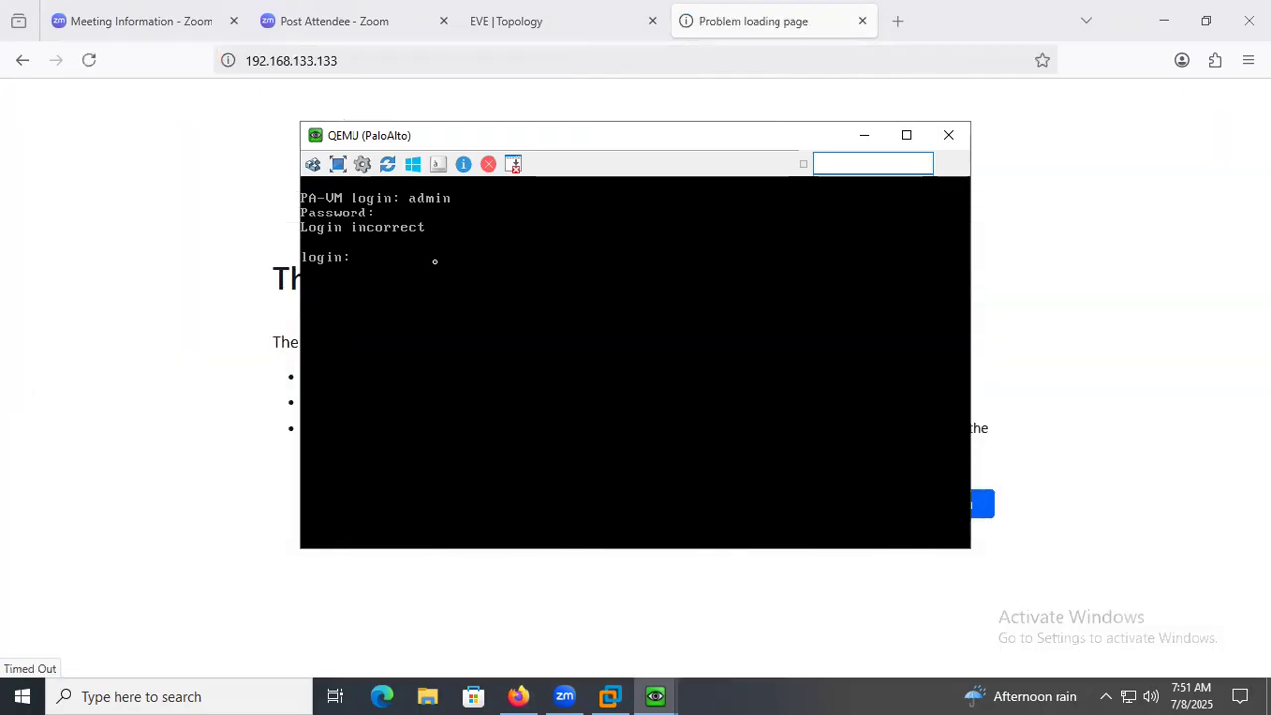
pyautogui.write('admin')
pyautogui.press('Return')
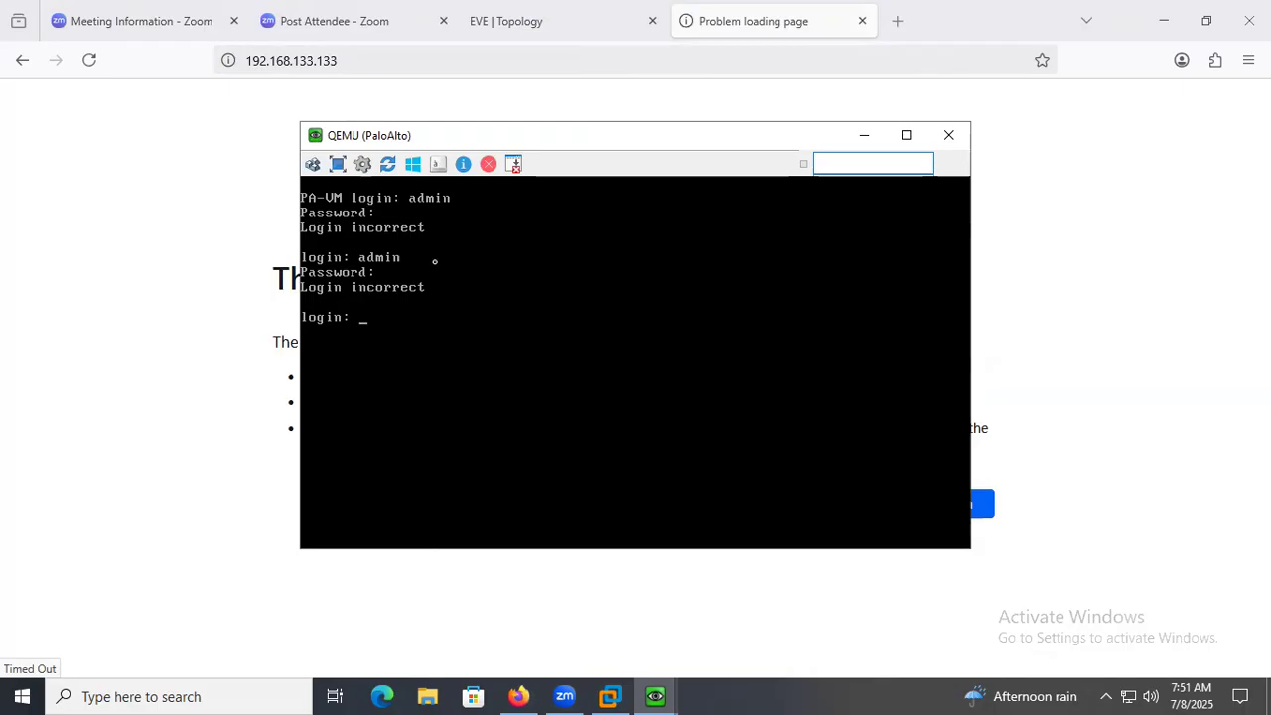
pyautogui.write('admin')
pyautogui.press('Return')
pyautogui.write('admin')
pyautogui.press('BackSpace')
pyautogui.press('BackSpace')
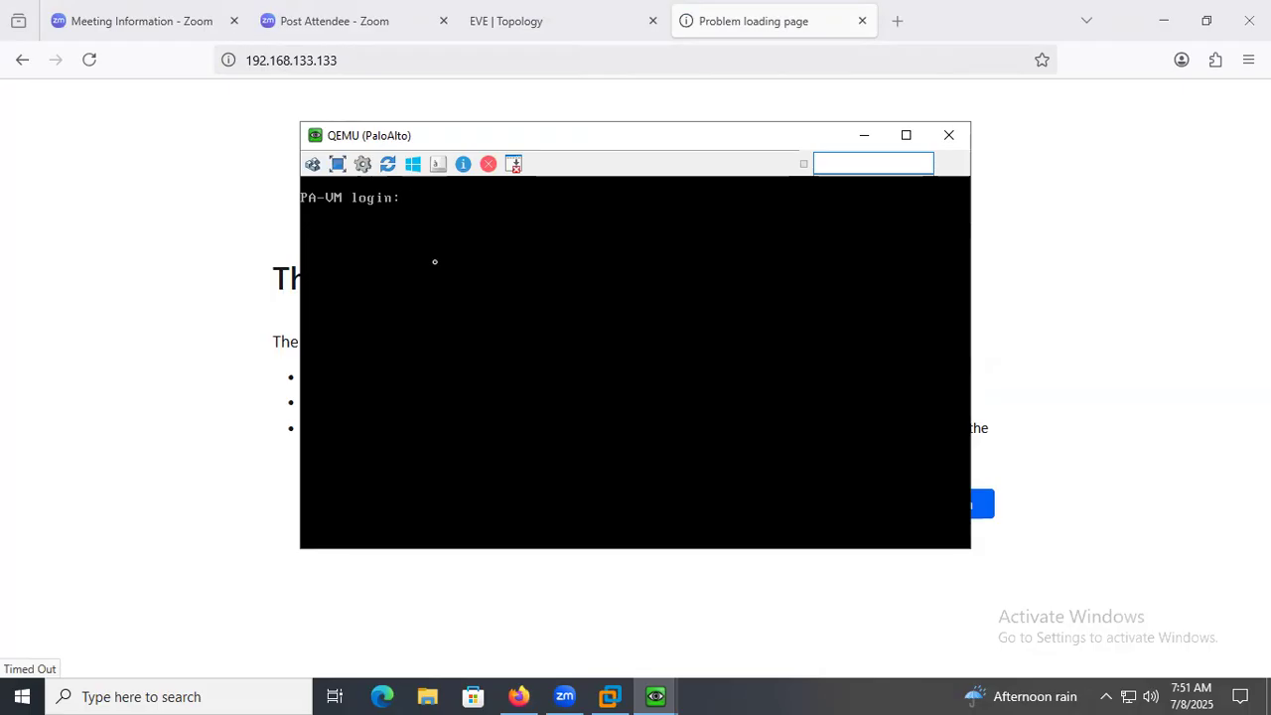
pyautogui.write('admin')
pyautogui.press('Return')
pyautogui.press('Return')
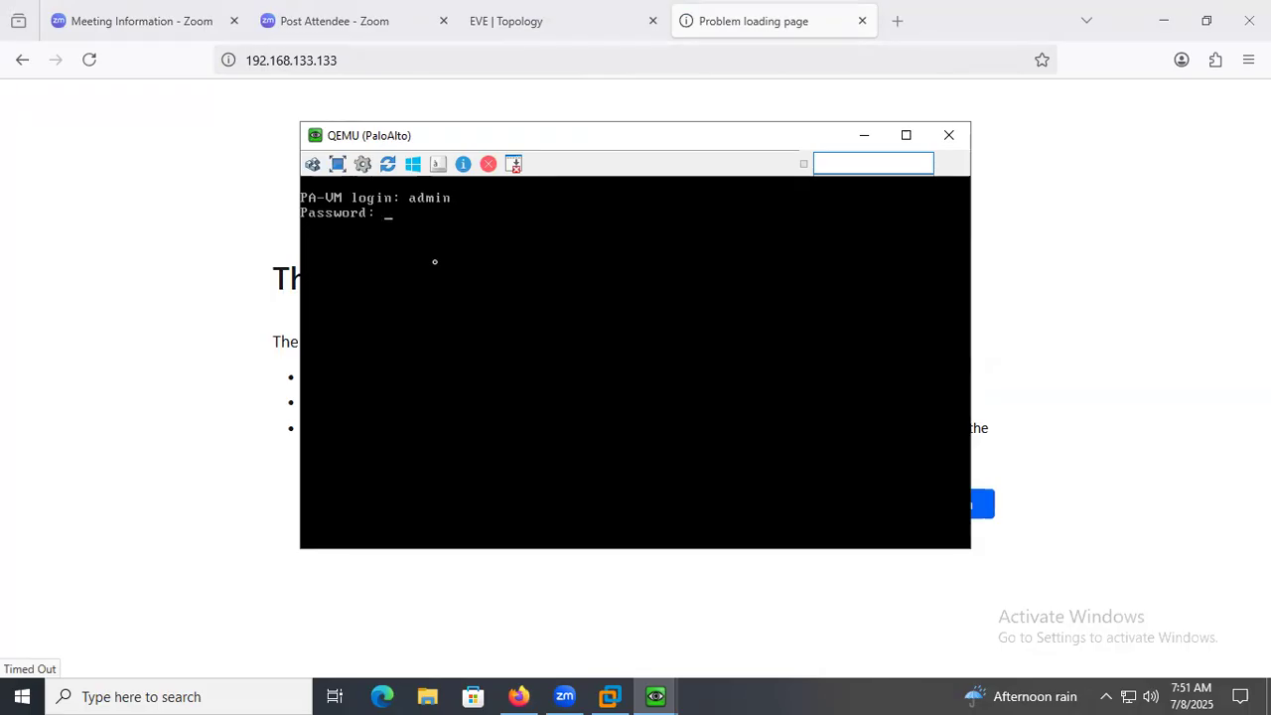
pyautogui.write('admin')
pyautogui.press('Return')
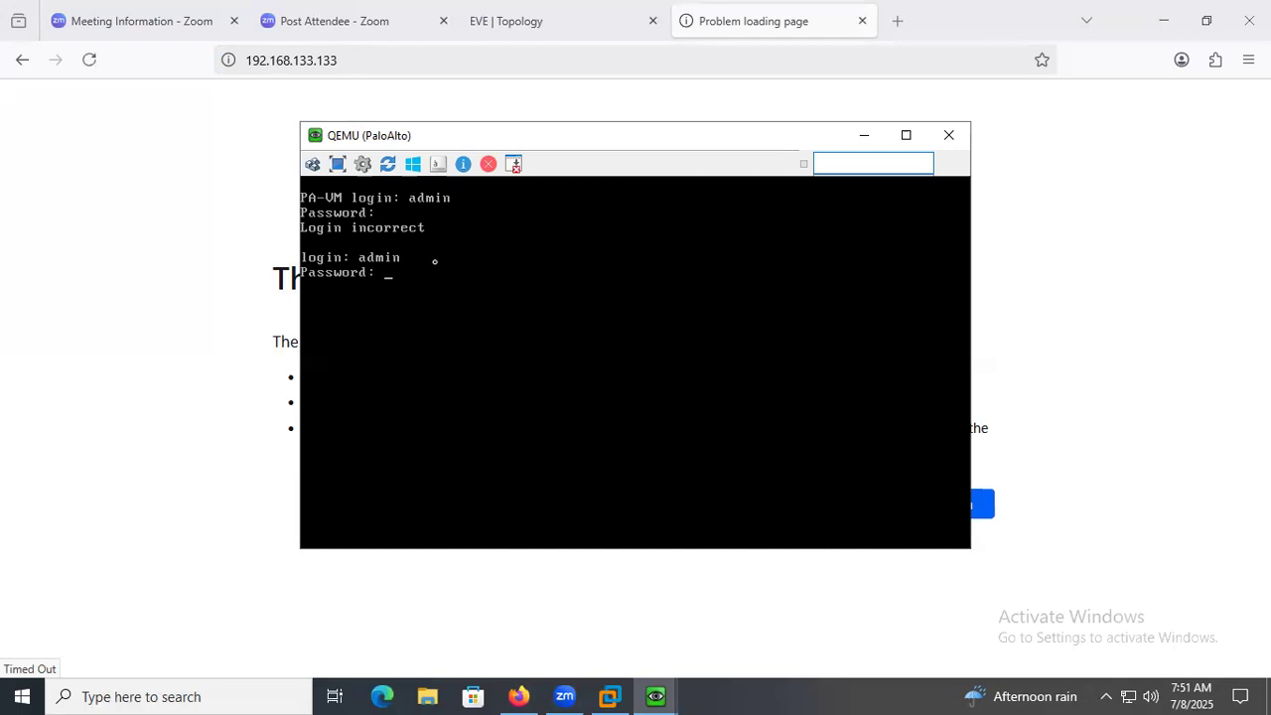
pyautogui.press('Return')
pyautogui.write('admin')
pyautogui.press('Return')
pyautogui.press('Return')
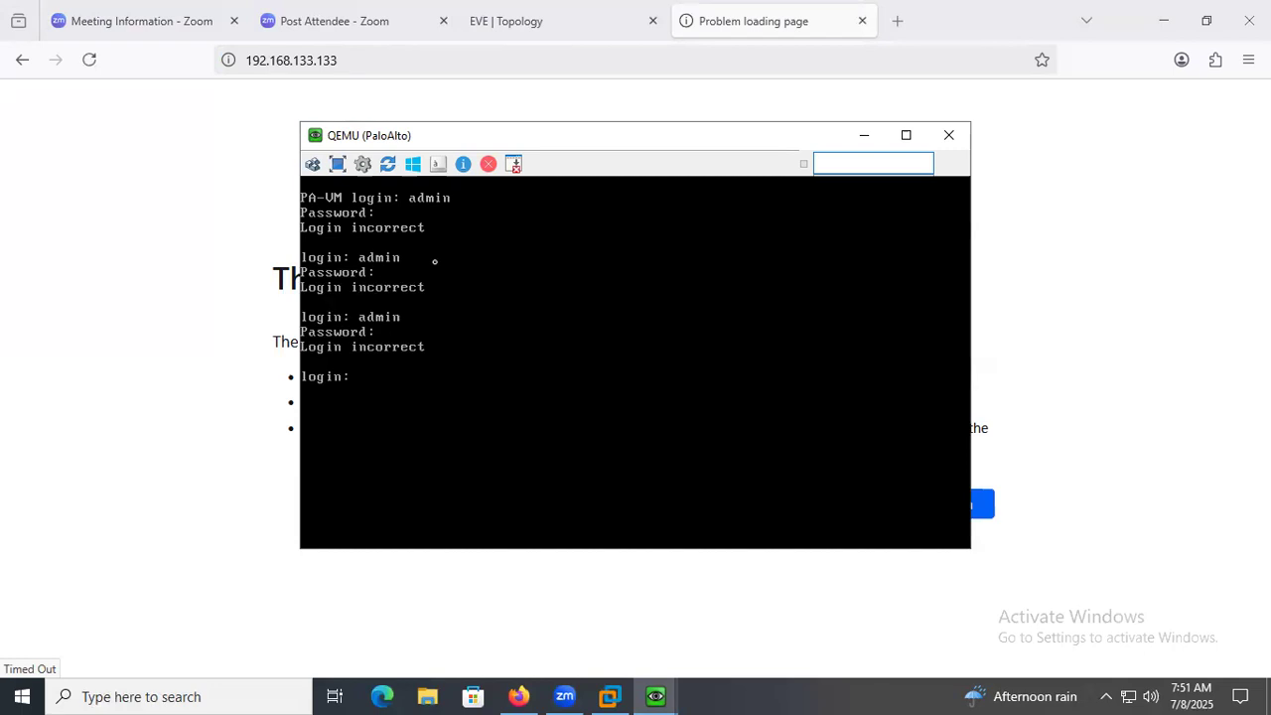
pyautogui.write('admin')
pyautogui.press('Return')
pyautogui.press('Return')
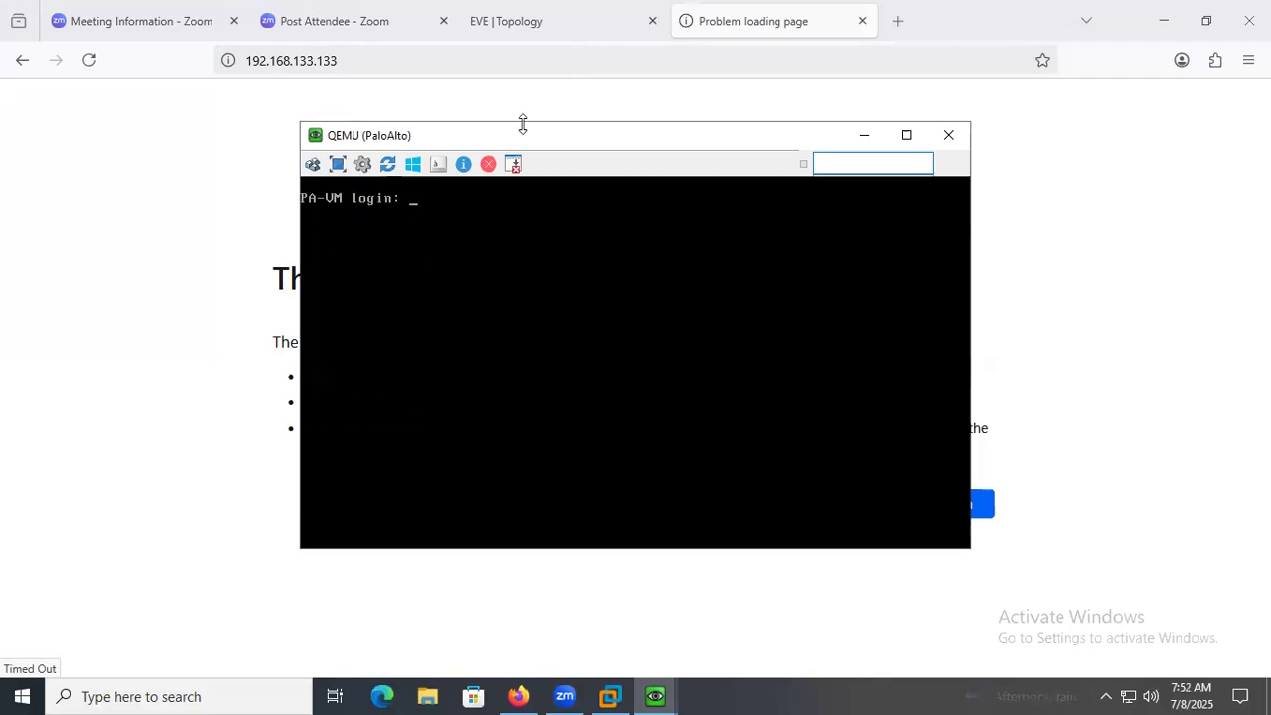
# Minimize the PaloAlto console and retry loading 192.168.133.133 in Firefox.
pyautogui.click(864, 136)
pyautogui.click(437, 29)
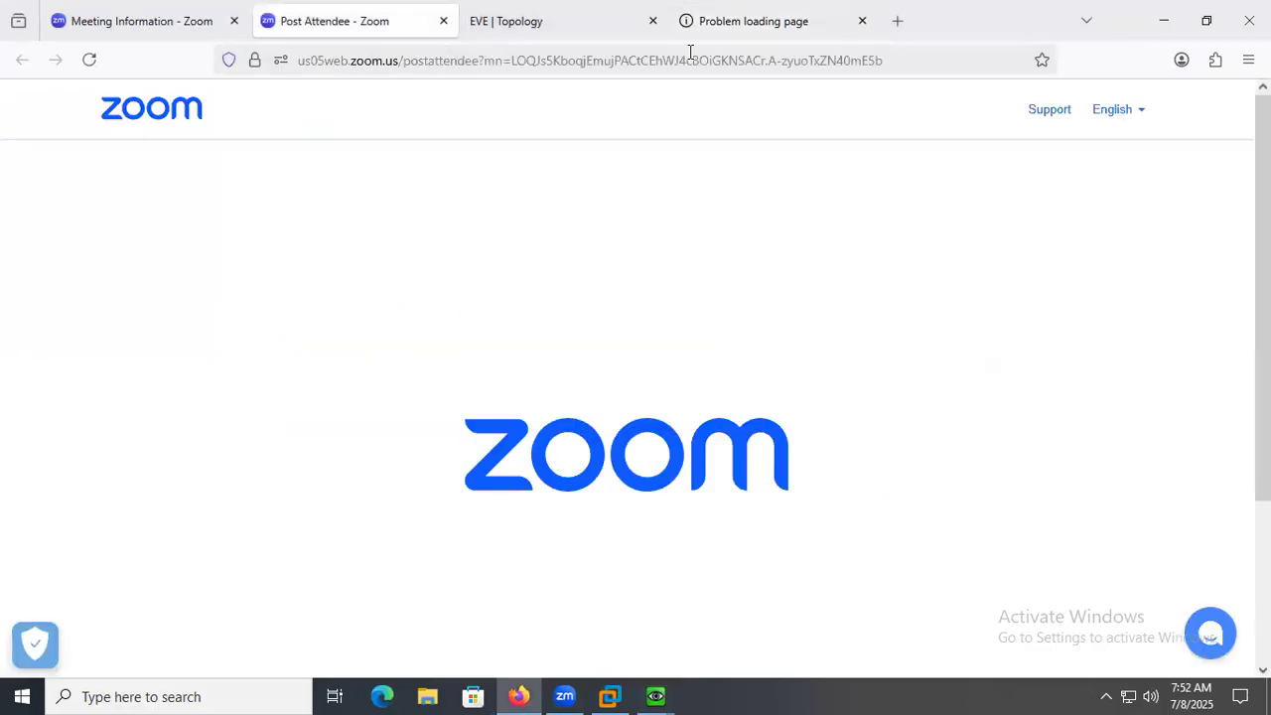
pyautogui.click(769, 30)
pyautogui.click(533, 56)
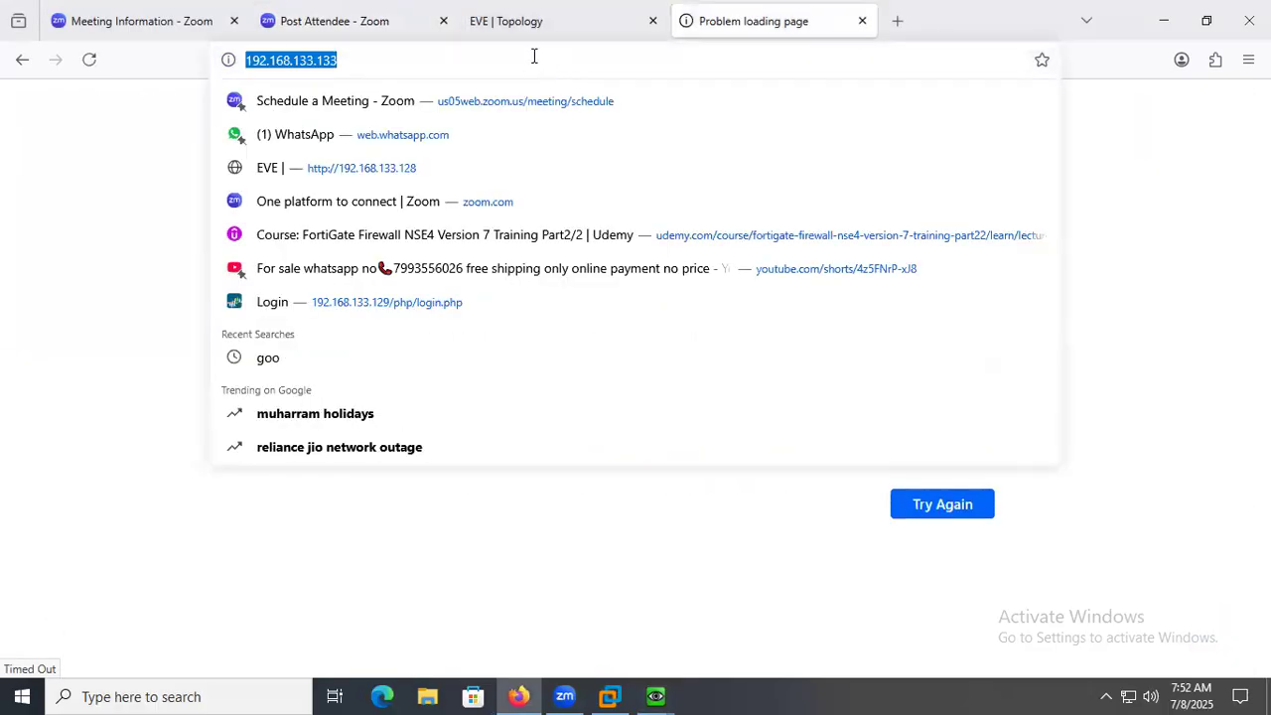
pyautogui.press('Return')
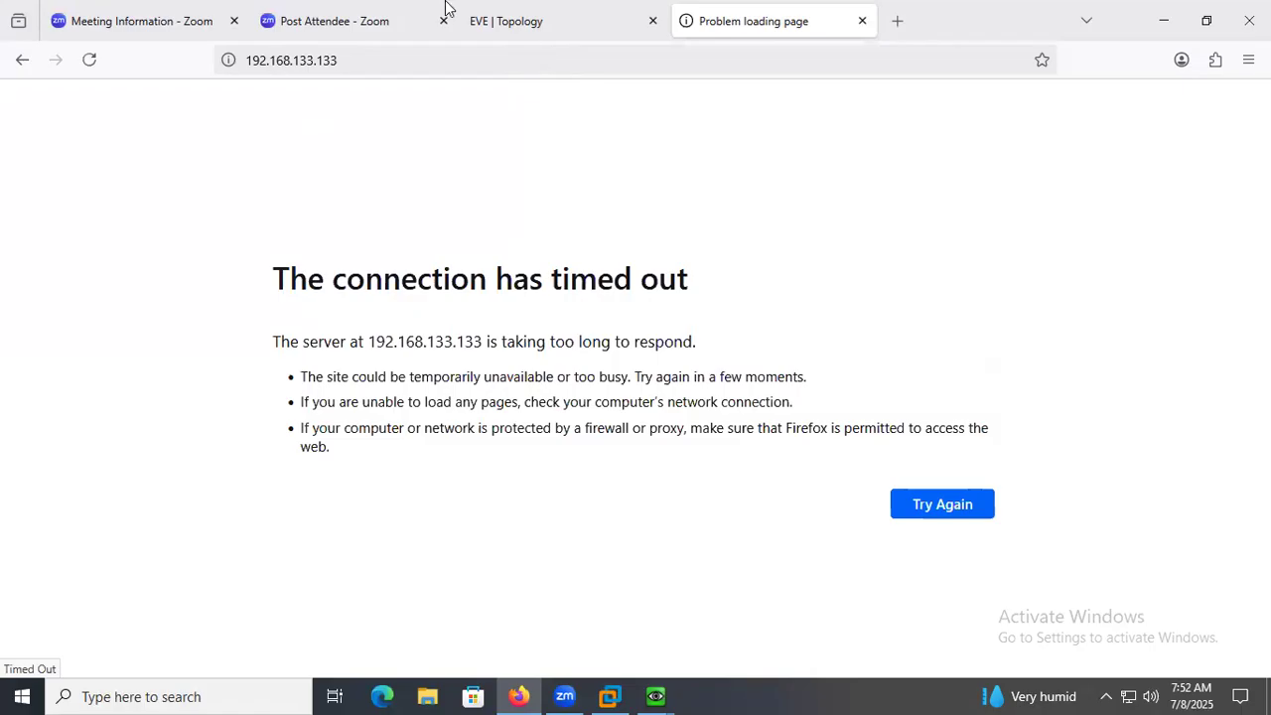
pyautogui.click(353, 57)
pyautogui.press('Return')
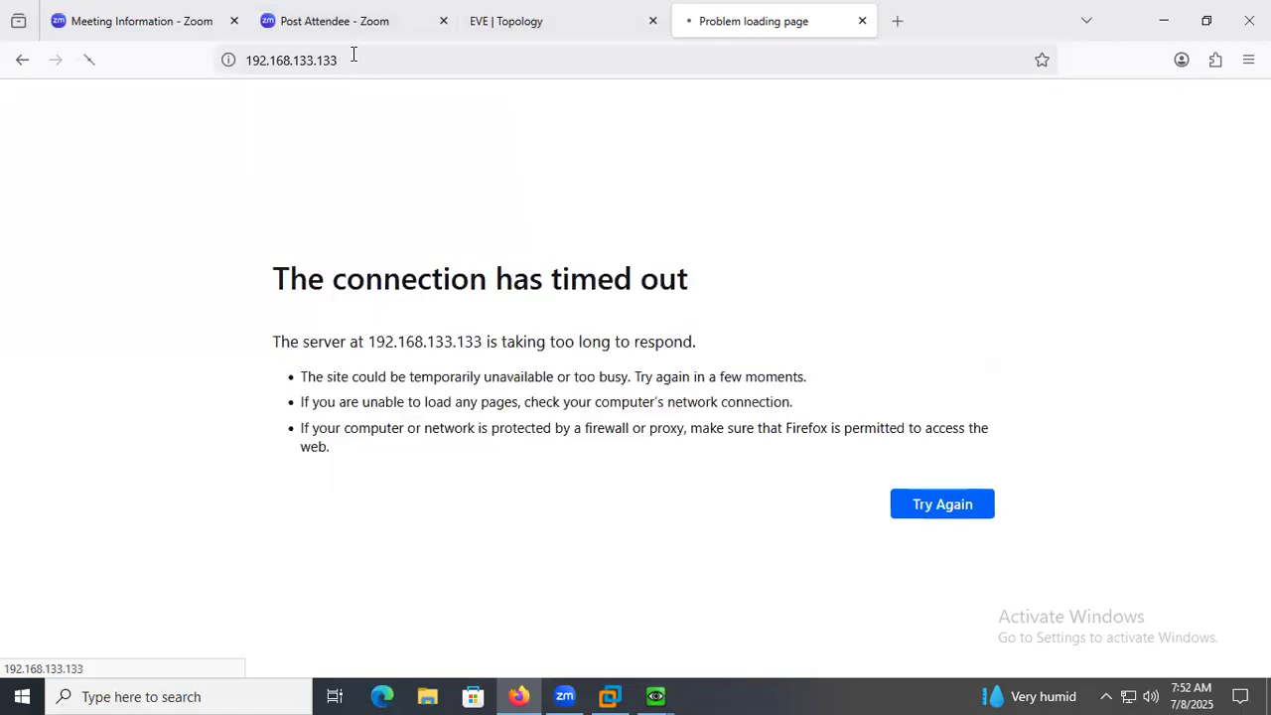
# Bring back the PaloAlto console and log in as admin with the account password.
pyautogui.moveTo(663, 693)
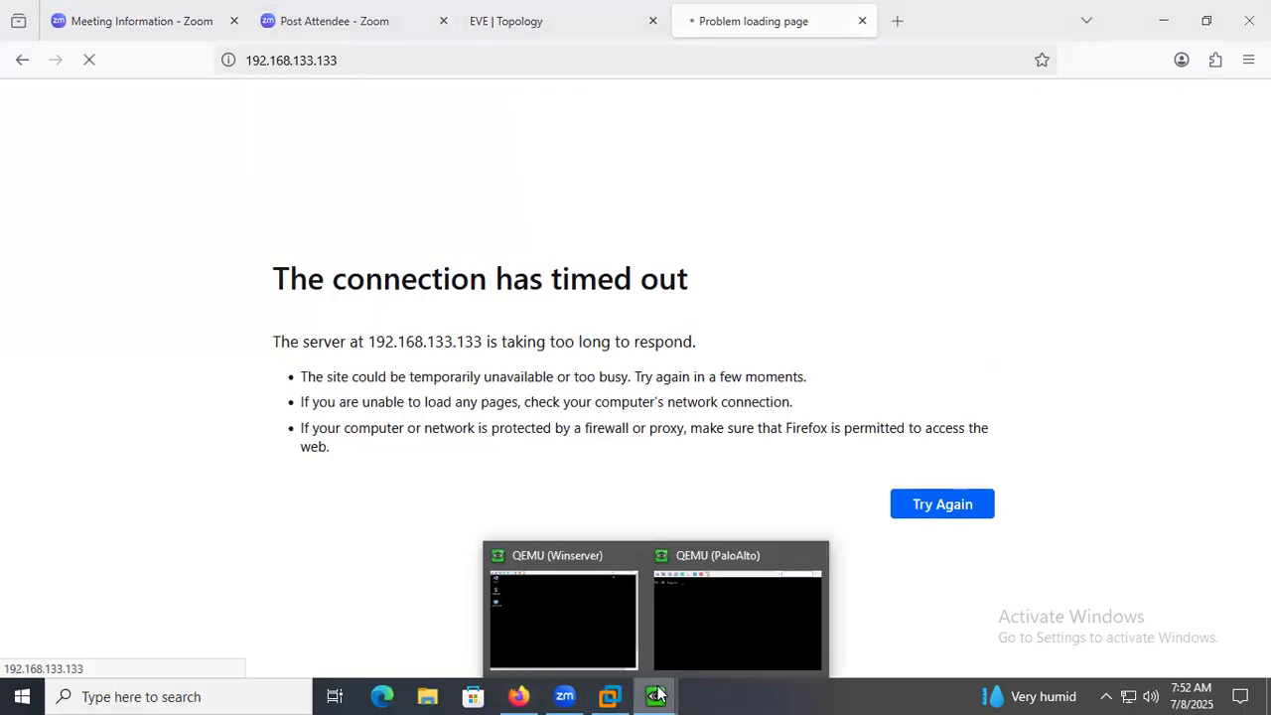
pyautogui.click(729, 615)
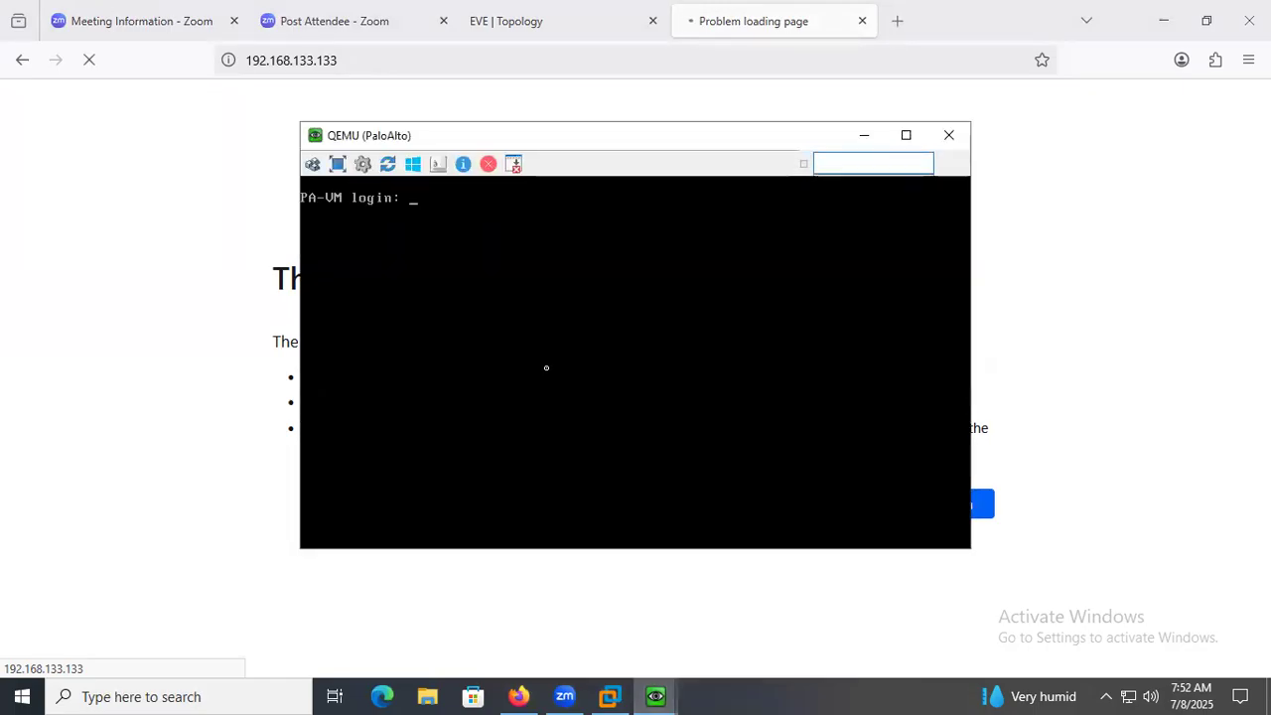
pyautogui.write('admin')
pyautogui.press('Return')
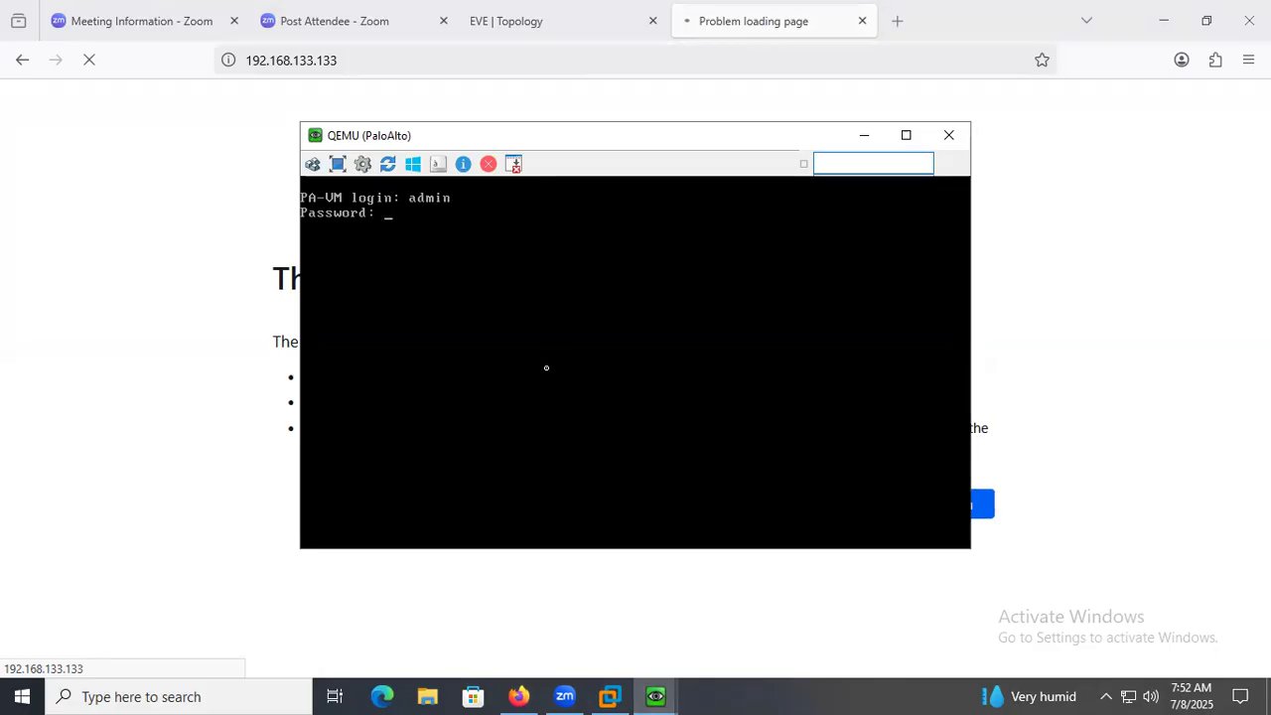
pyautogui.write('admin')
pyautogui.press('Return')
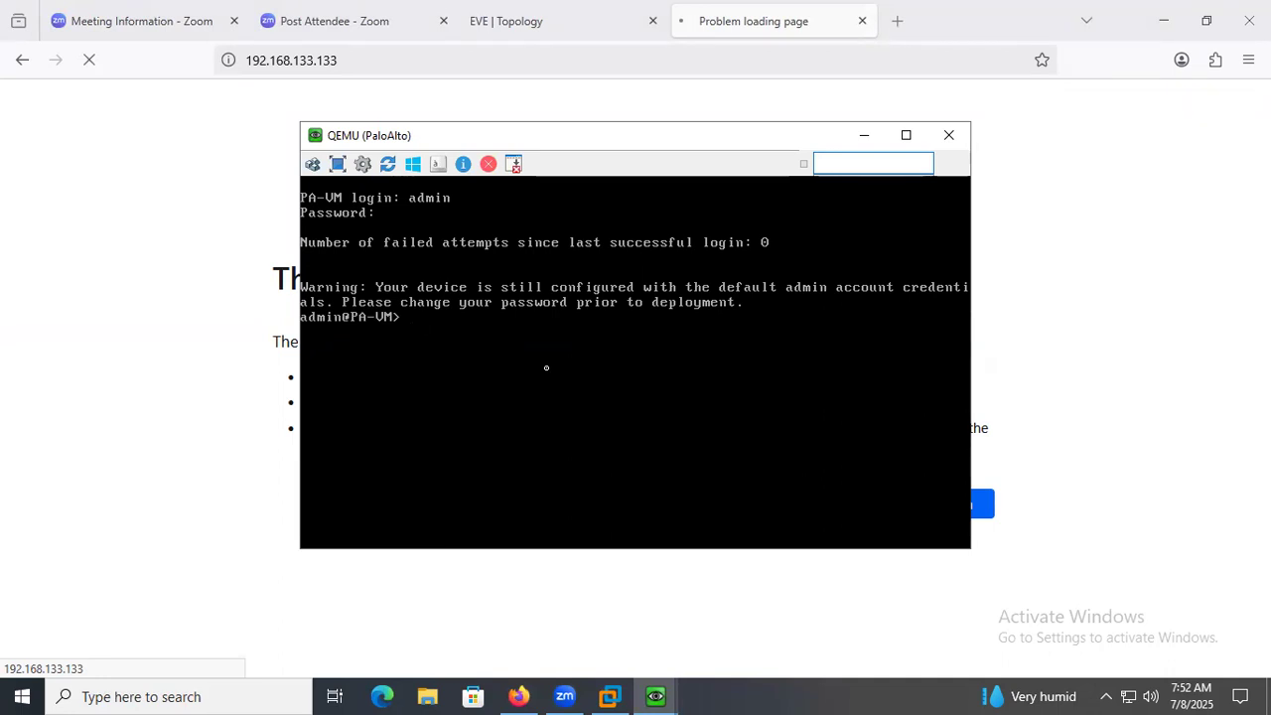
# Display the firewall's management address with show system info and close the PaloAlto console window.
pyautogui.press('Return')
pyautogui.write('sho')
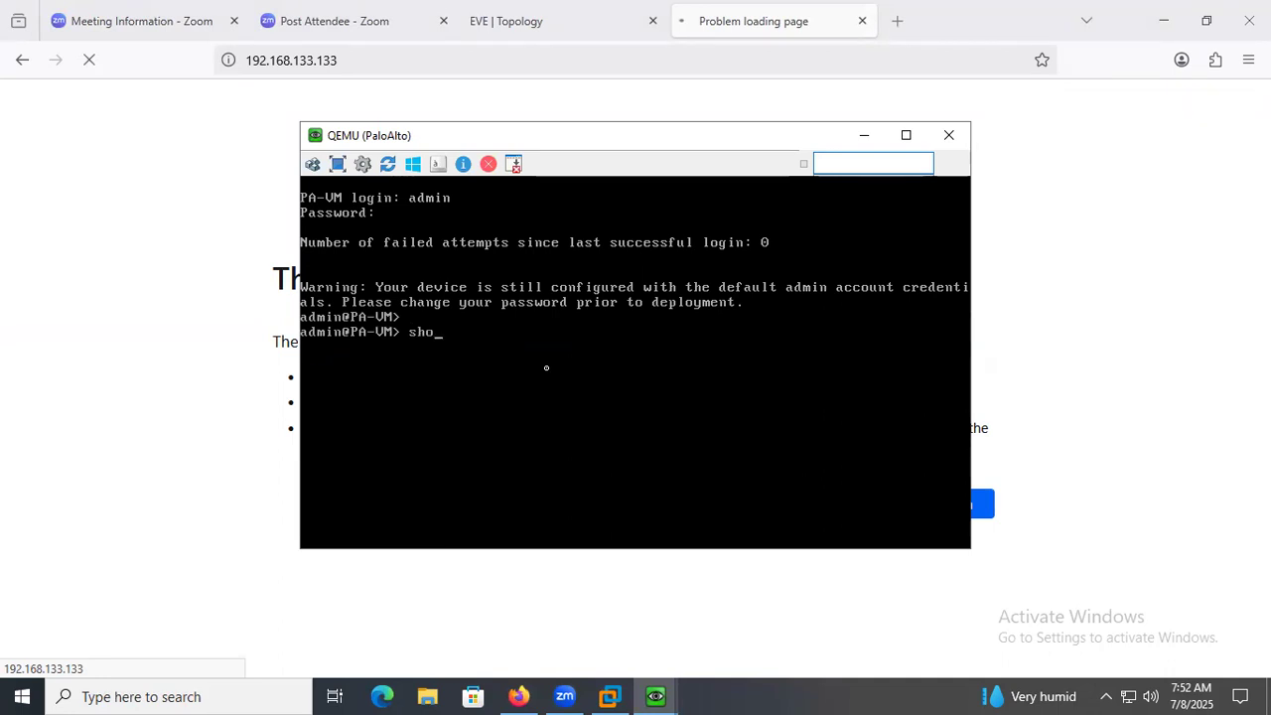
pyautogui.write('w system info')
pyautogui.press('Return')
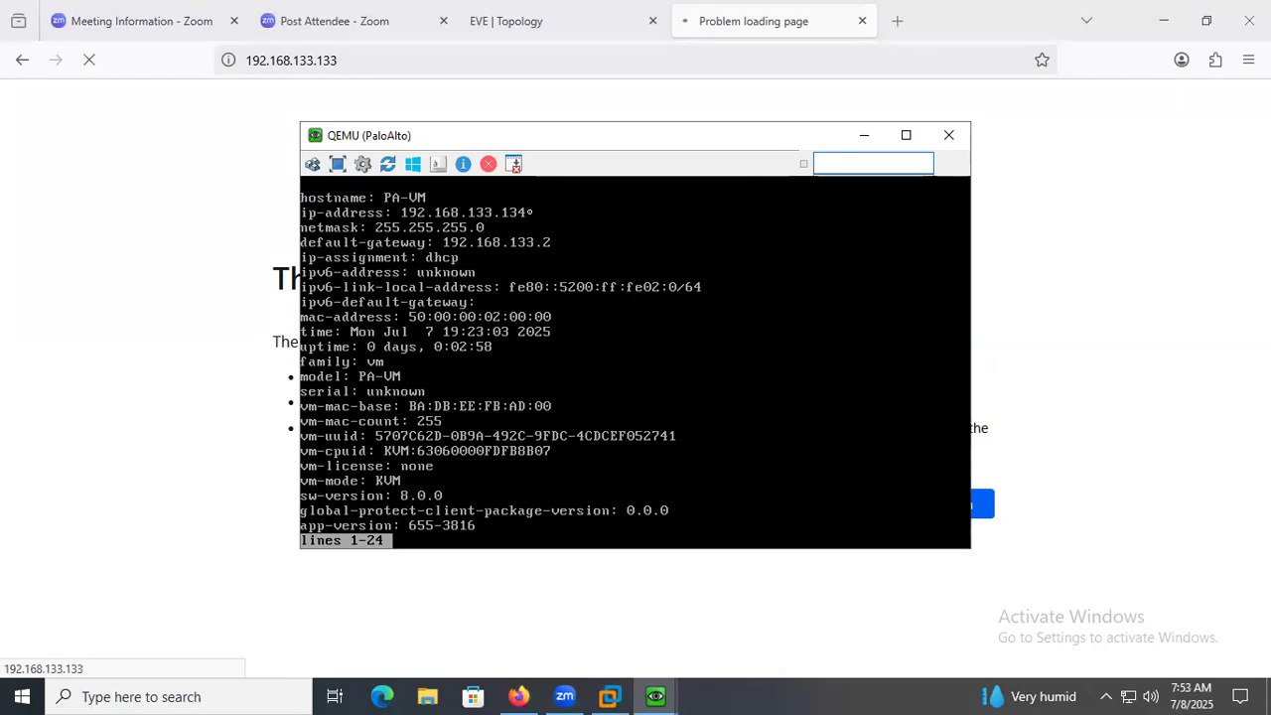
pyautogui.click(949, 135)
pyautogui.click(418, 63)
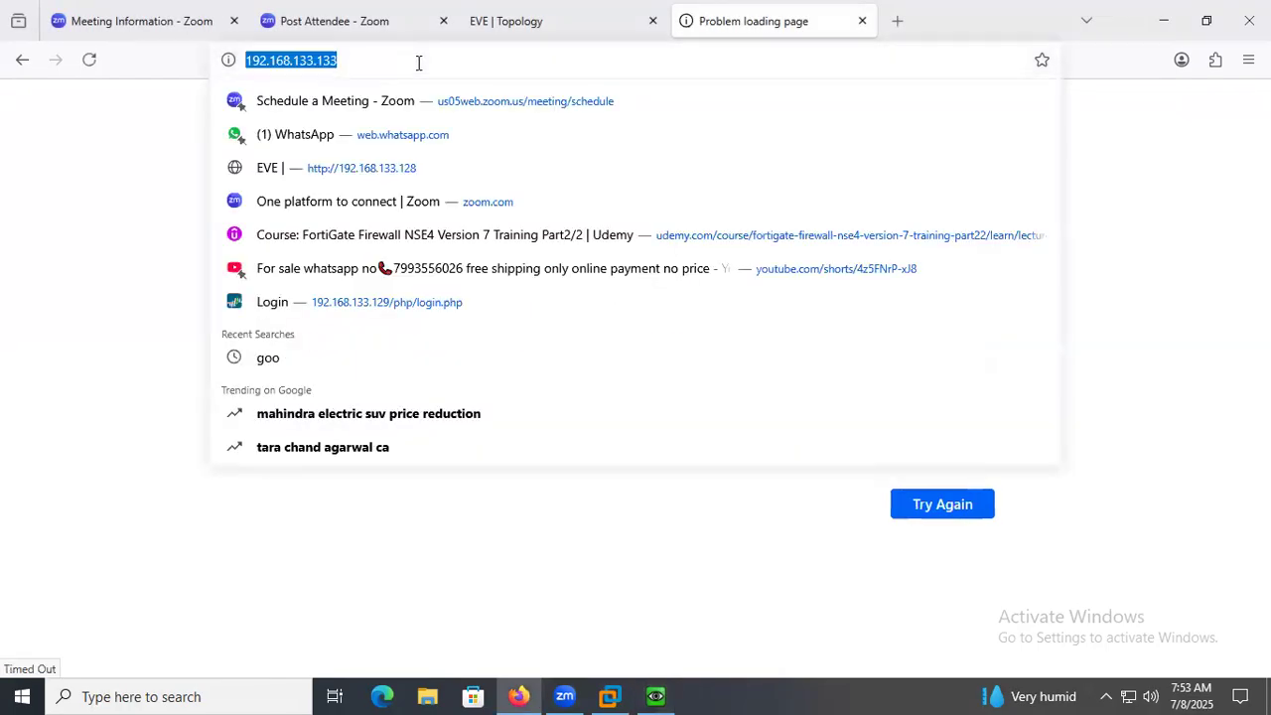
pyautogui.click(418, 63)
pyautogui.press('BackSpace')
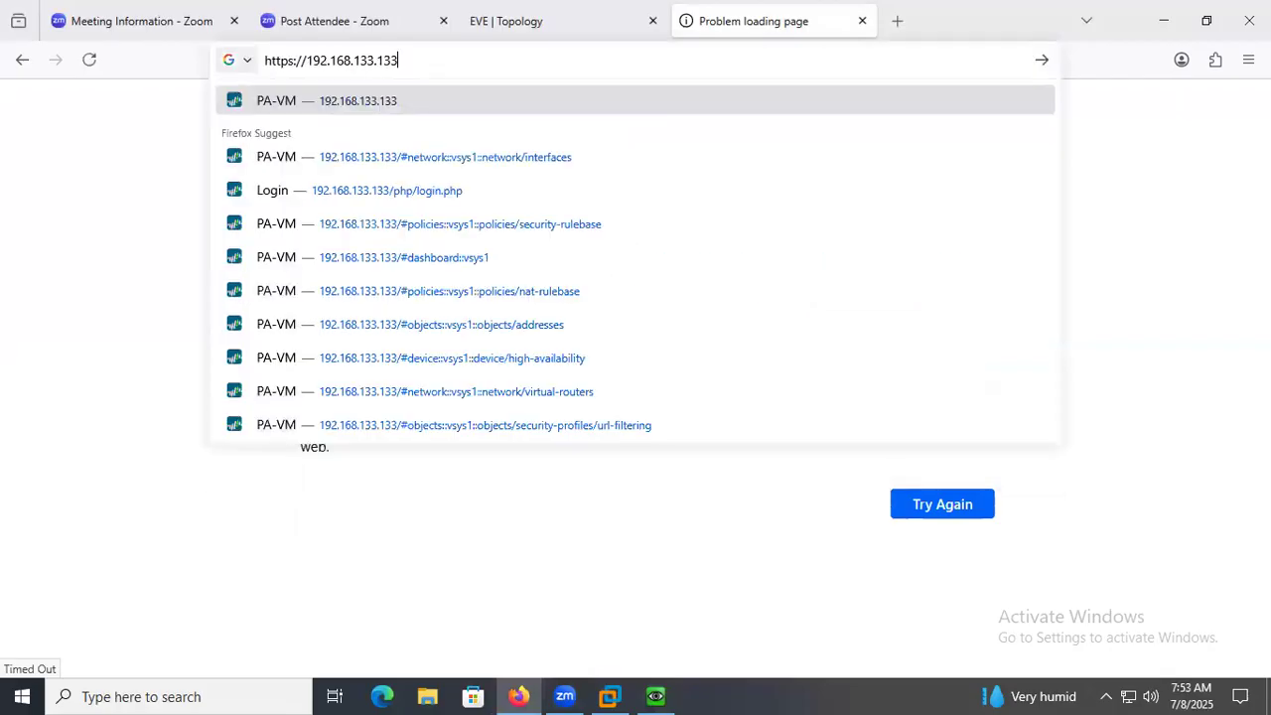
pyautogui.press('BackSpace')
pyautogui.write('4')
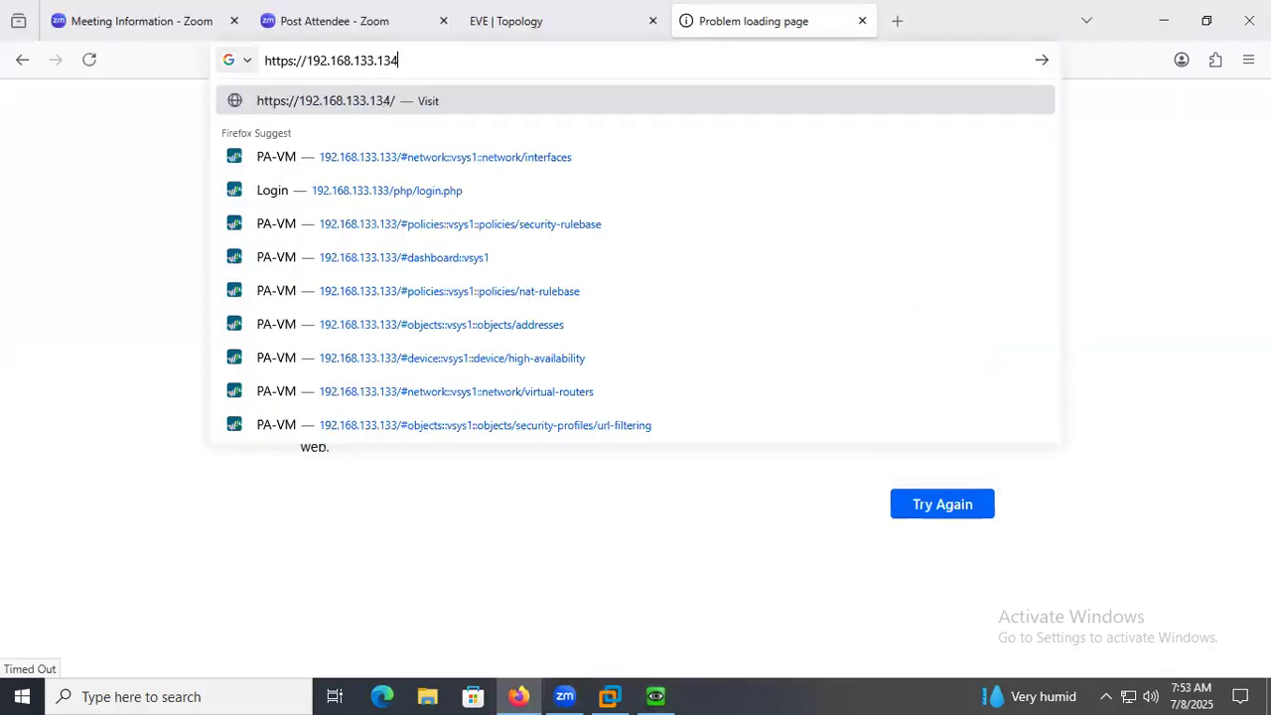
pyautogui.press('Return')
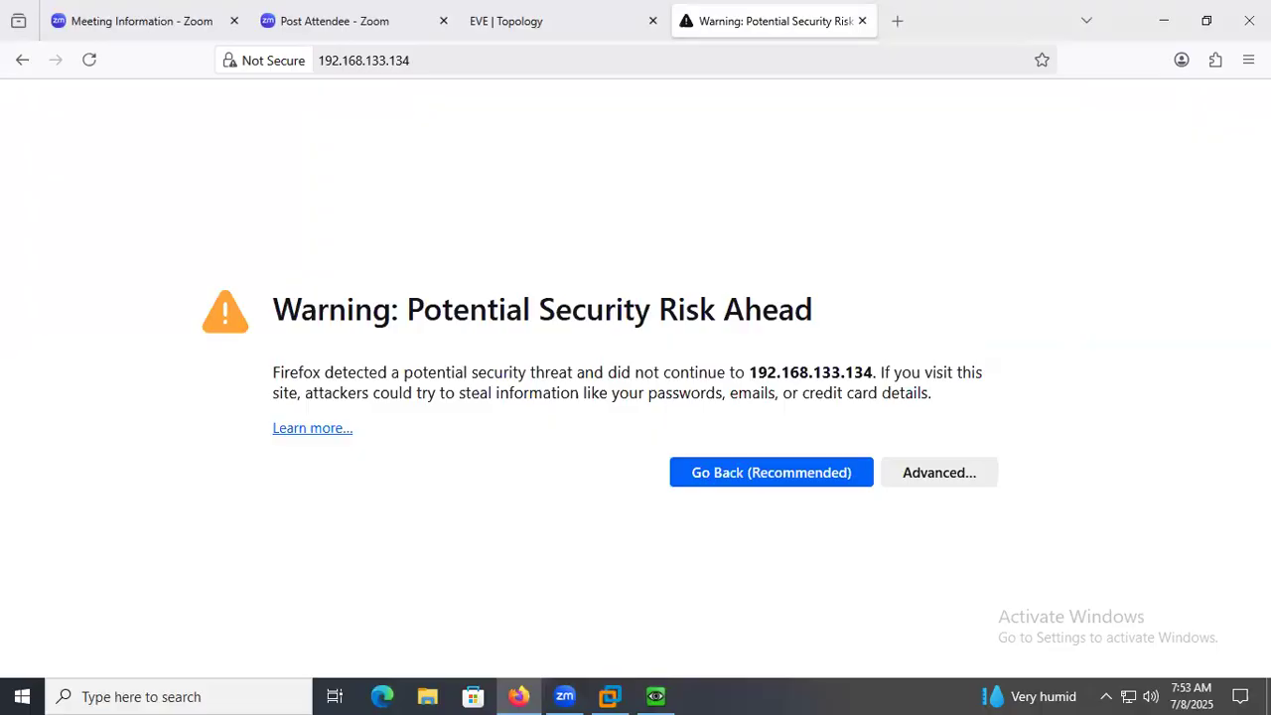
pyautogui.click(943, 482)
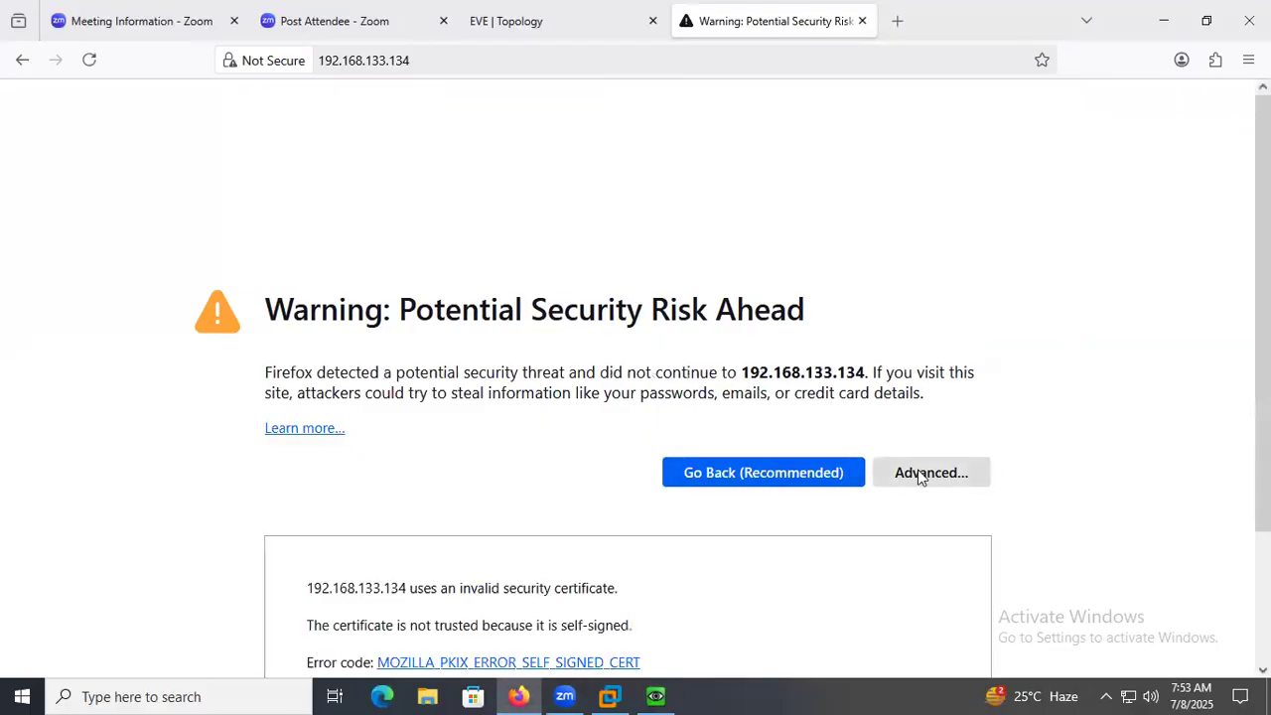
pyautogui.click(847, 609)
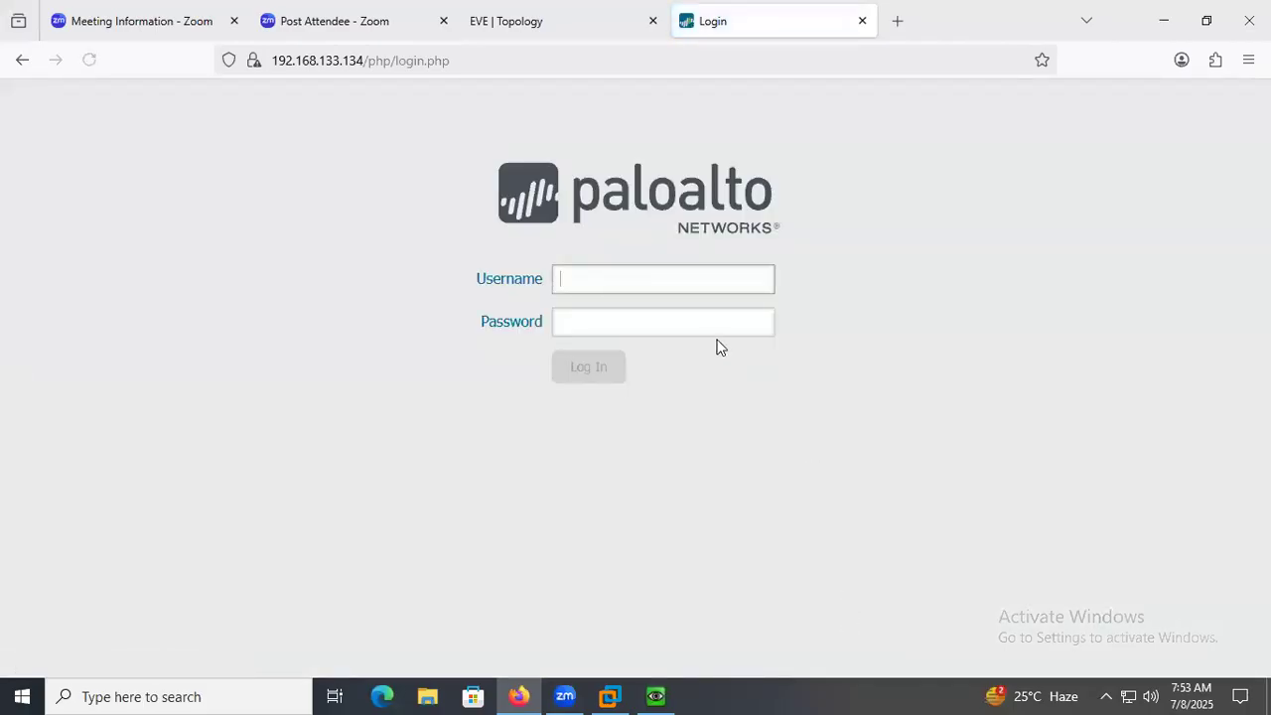
# Log in to the firewall as admin with the account password, decline saving the credentials and acknowledge the default-credentials warning.
pyautogui.write('admin')
pyautogui.press('Tab')
pyautogui.write('admin')
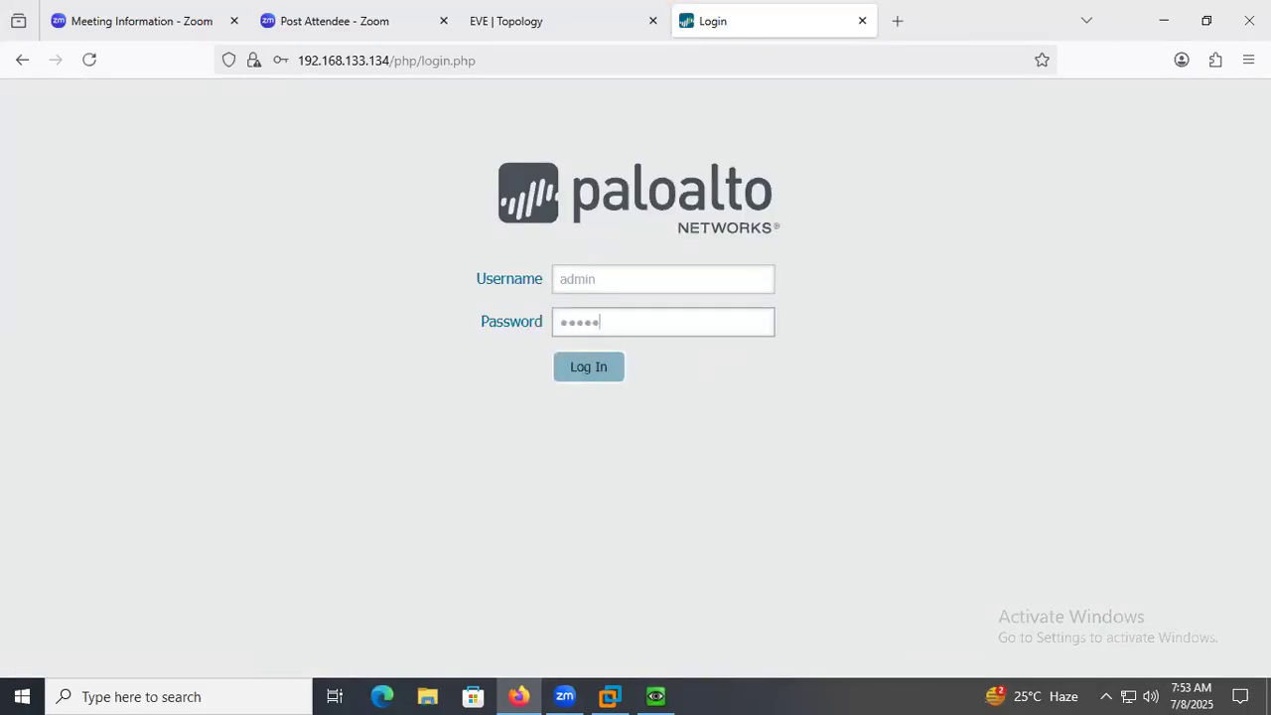
pyautogui.click(602, 366)
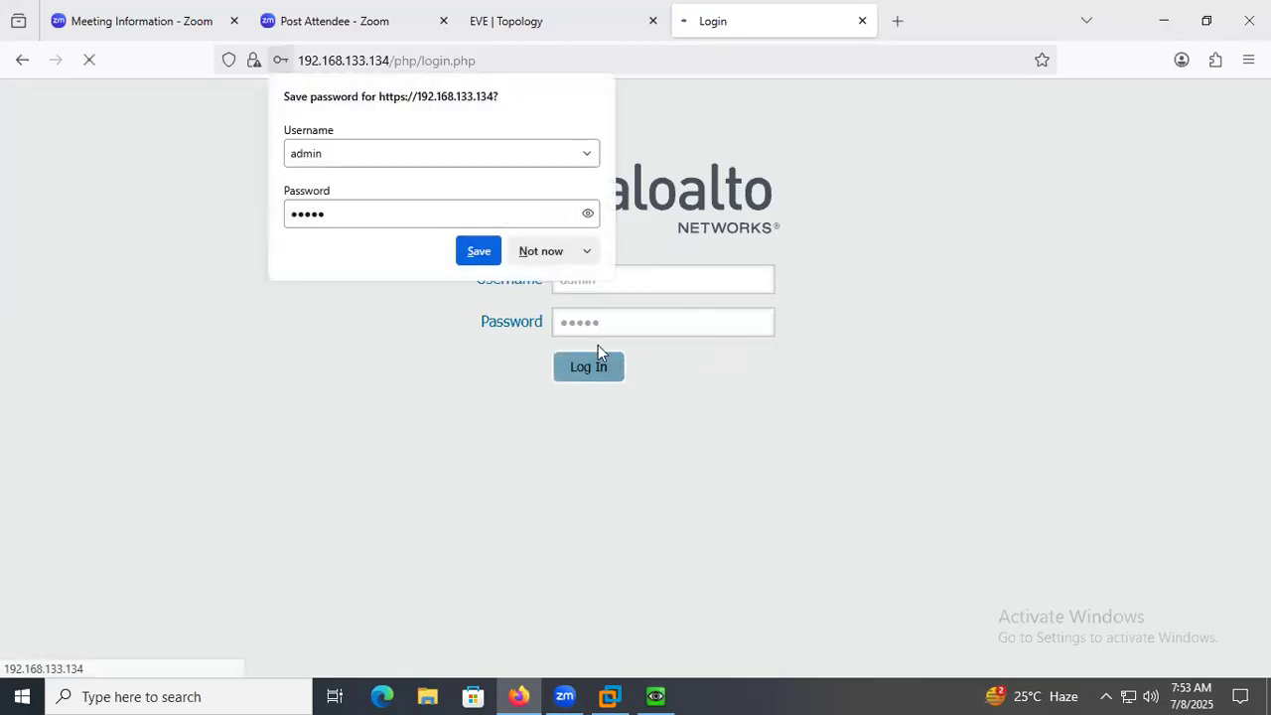
pyautogui.click(547, 239)
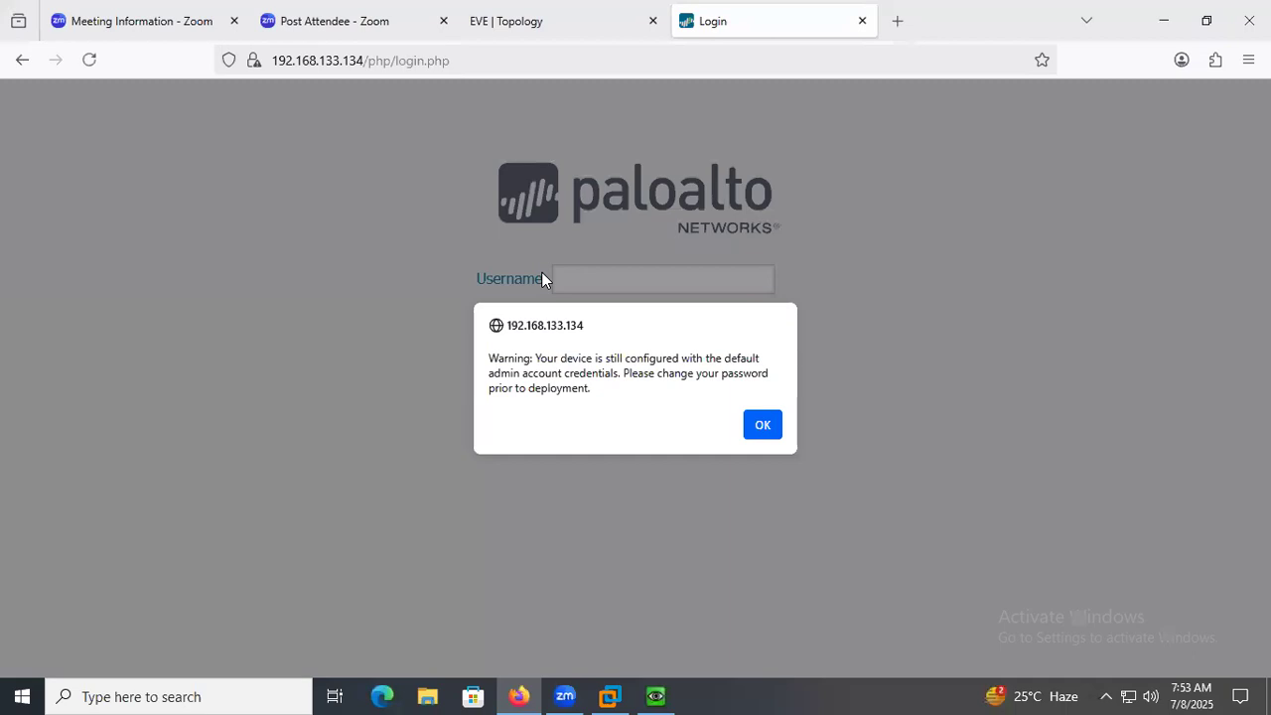
pyautogui.click(758, 424)
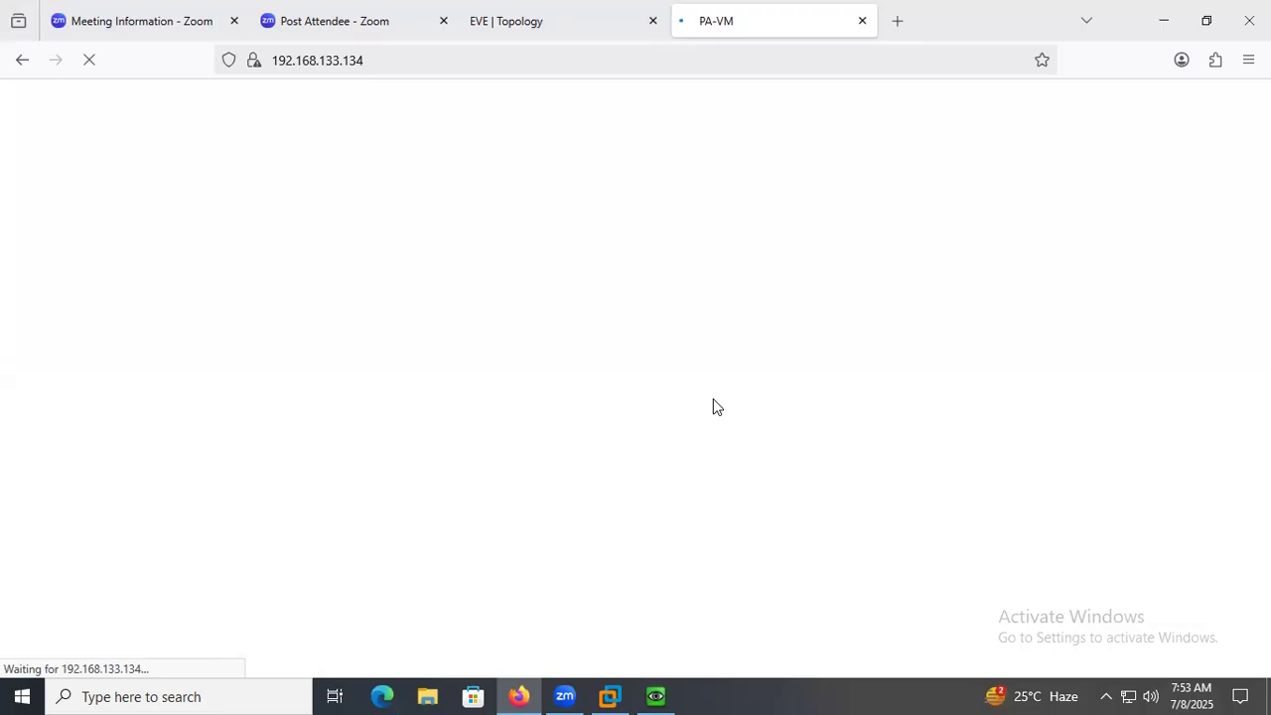
# Dismiss the PAN-OS 8.0 welcome message and open the firewall's list of Ethernet network interfaces.
pyautogui.click(553, 28)
pyautogui.click(703, 26)
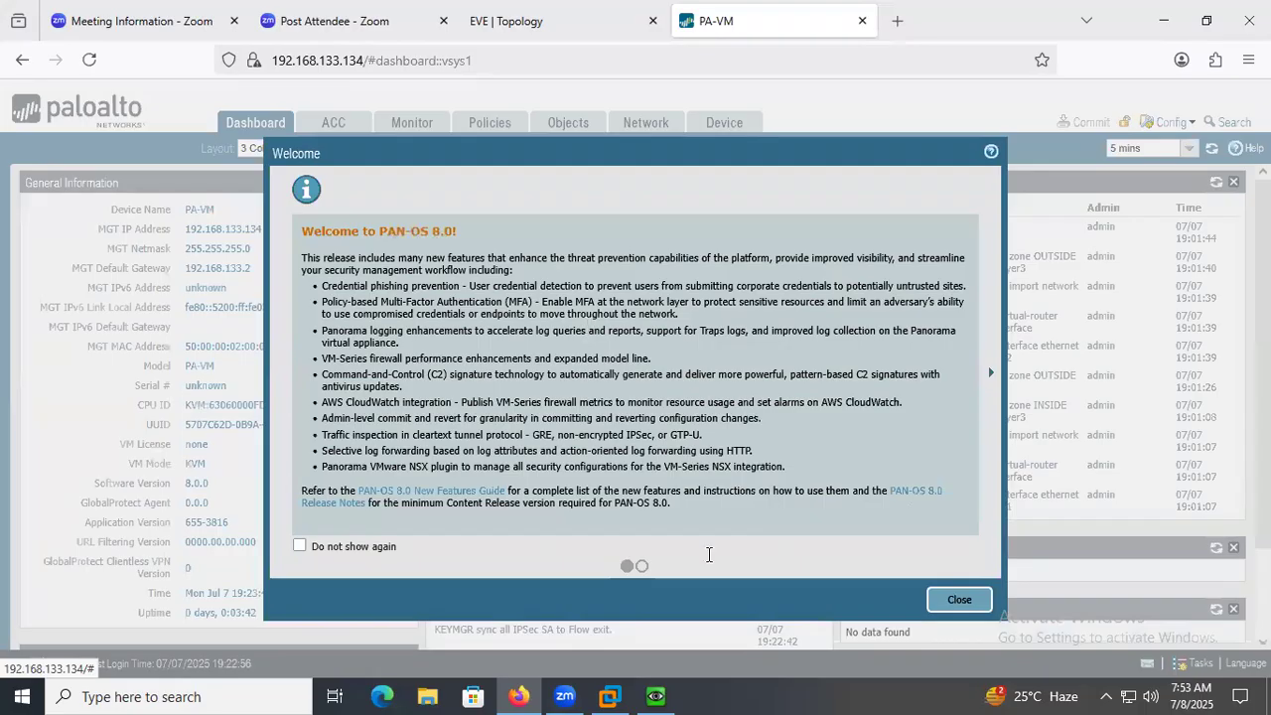
pyautogui.click(957, 600)
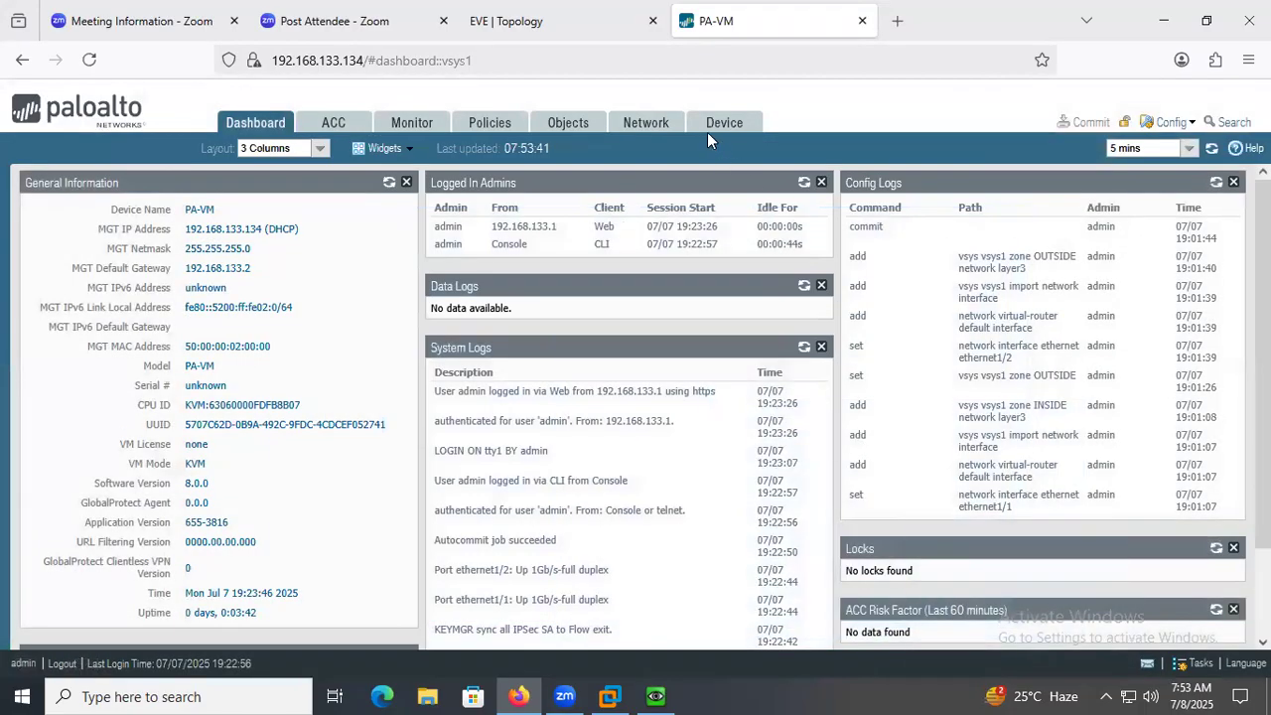
pyautogui.click(630, 123)
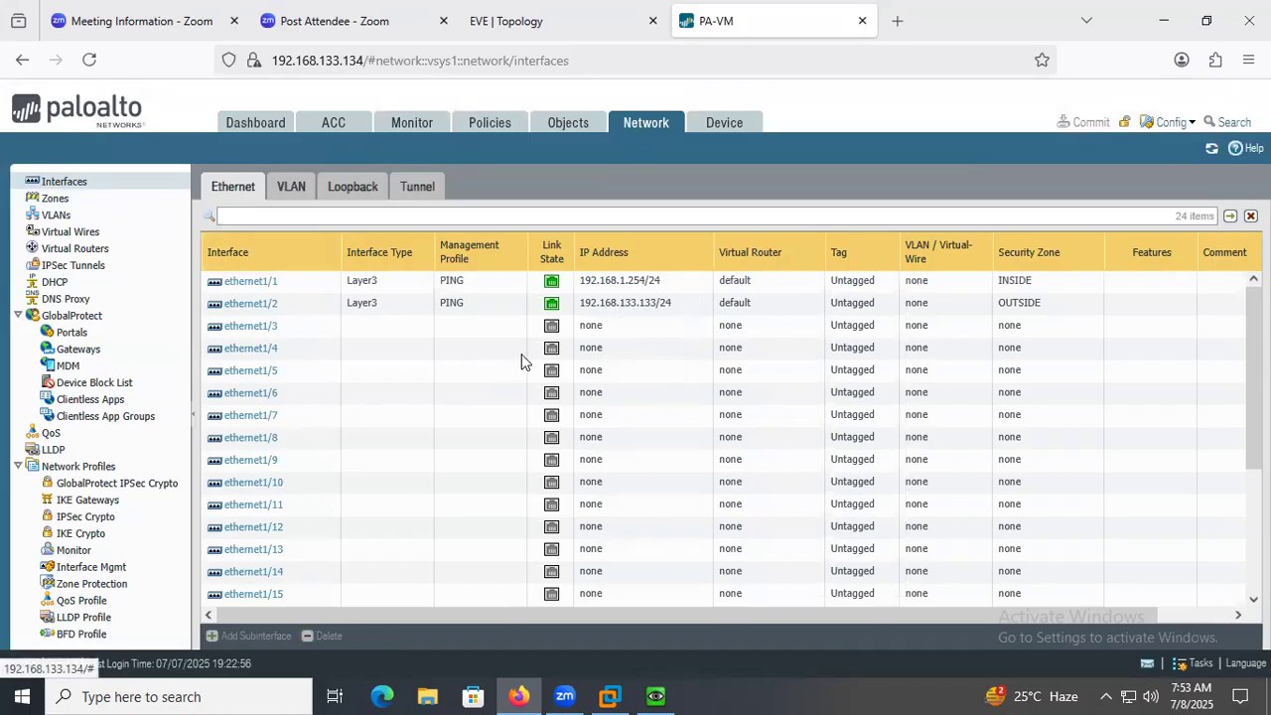
# Switch to the Winserver QEMU console, reposition its window and open a Command Prompt on the server.
pyautogui.click(655, 696)
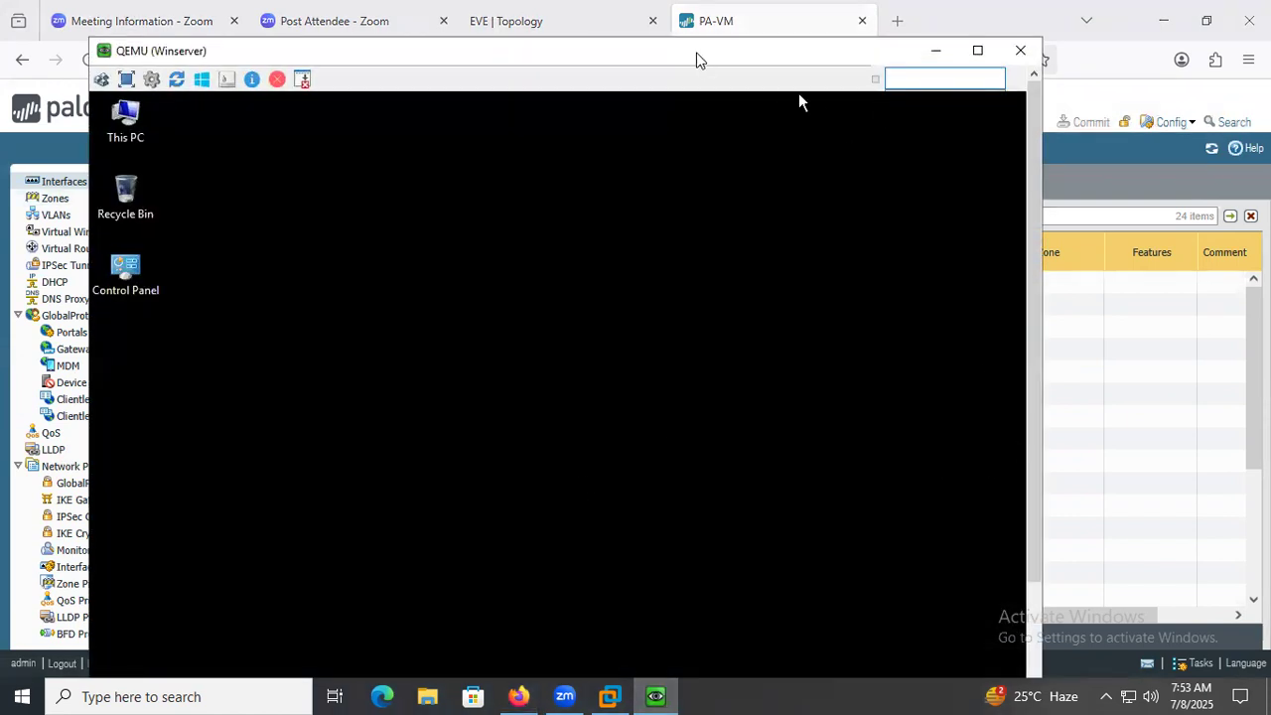
pyautogui.moveTo(700, 53); pyautogui.dragTo(710, 16)
pyautogui.moveTo(1040, 486); pyautogui.dragTo(1042, 593)
pyautogui.click(247, 643)
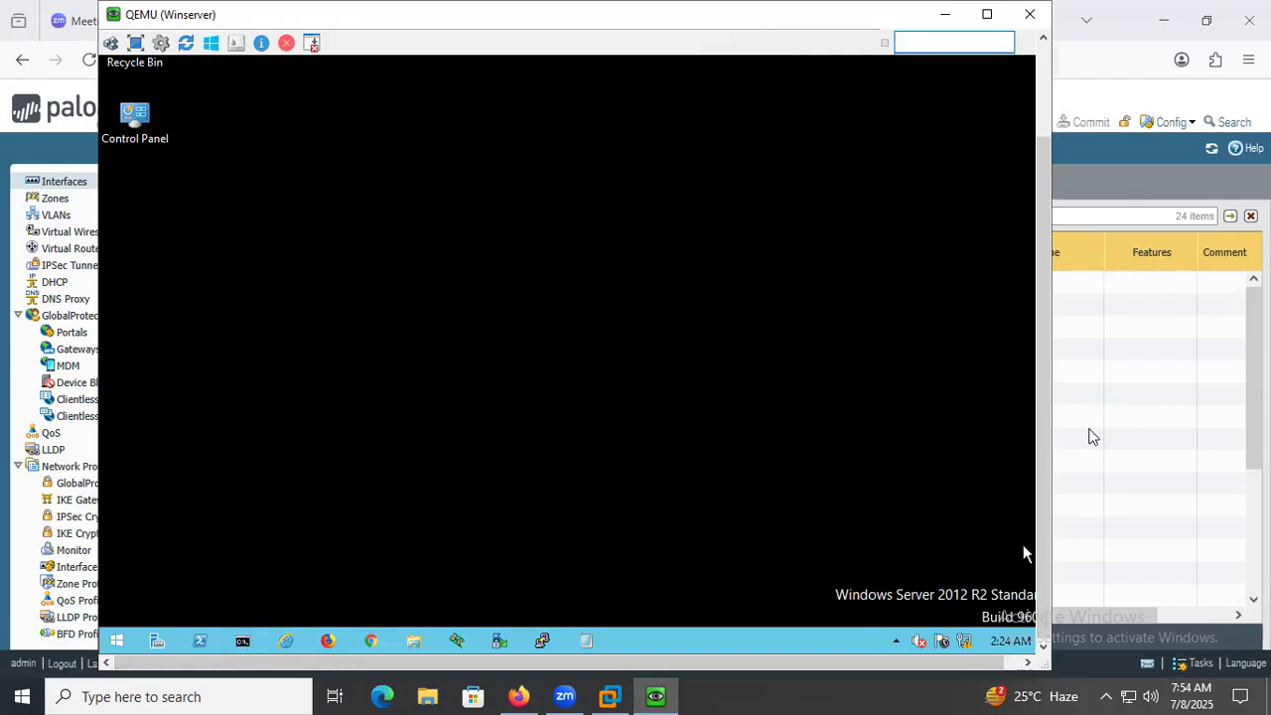
pyautogui.moveTo(1040, 447); pyautogui.dragTo(1033, 282)
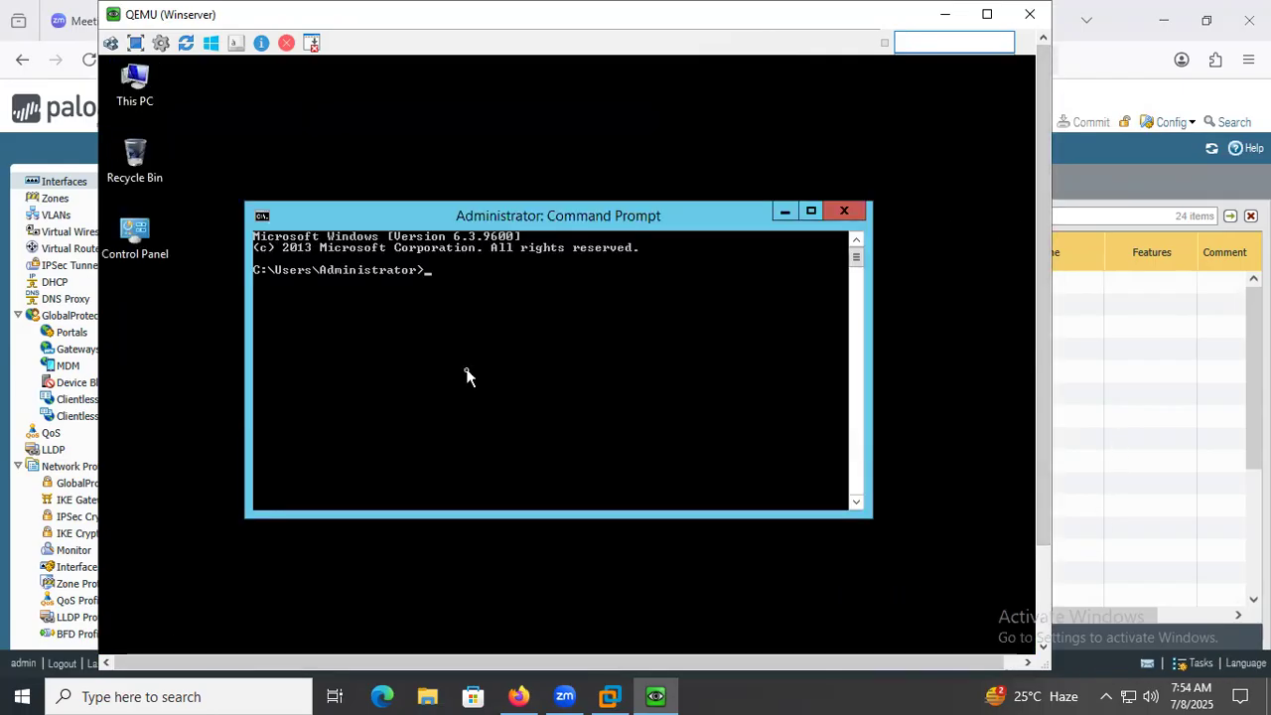
# Ping the firewall's inside interface at 192.168.1.254 from the server and minimize the Winserver console.
pyautogui.write('ping')
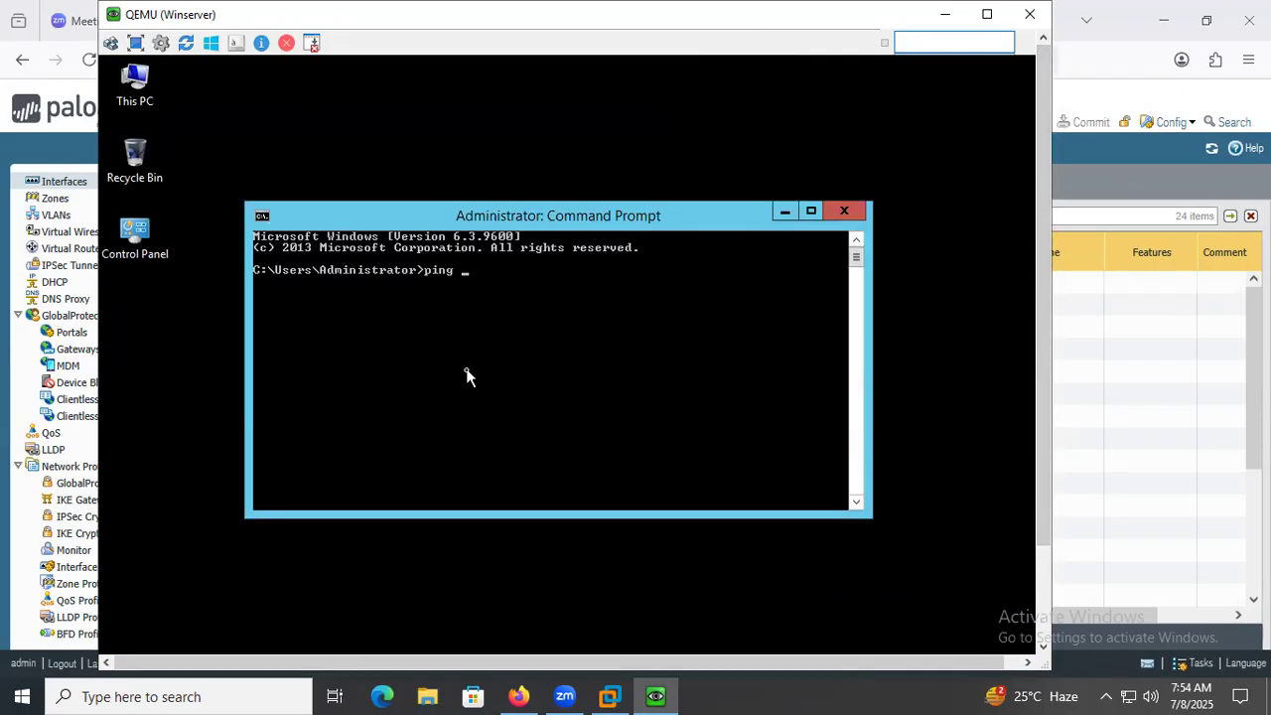
pyautogui.write(' 192.168.1.24')
pyautogui.press('BackSpace')
pyautogui.write('54')
pyautogui.press('Return')
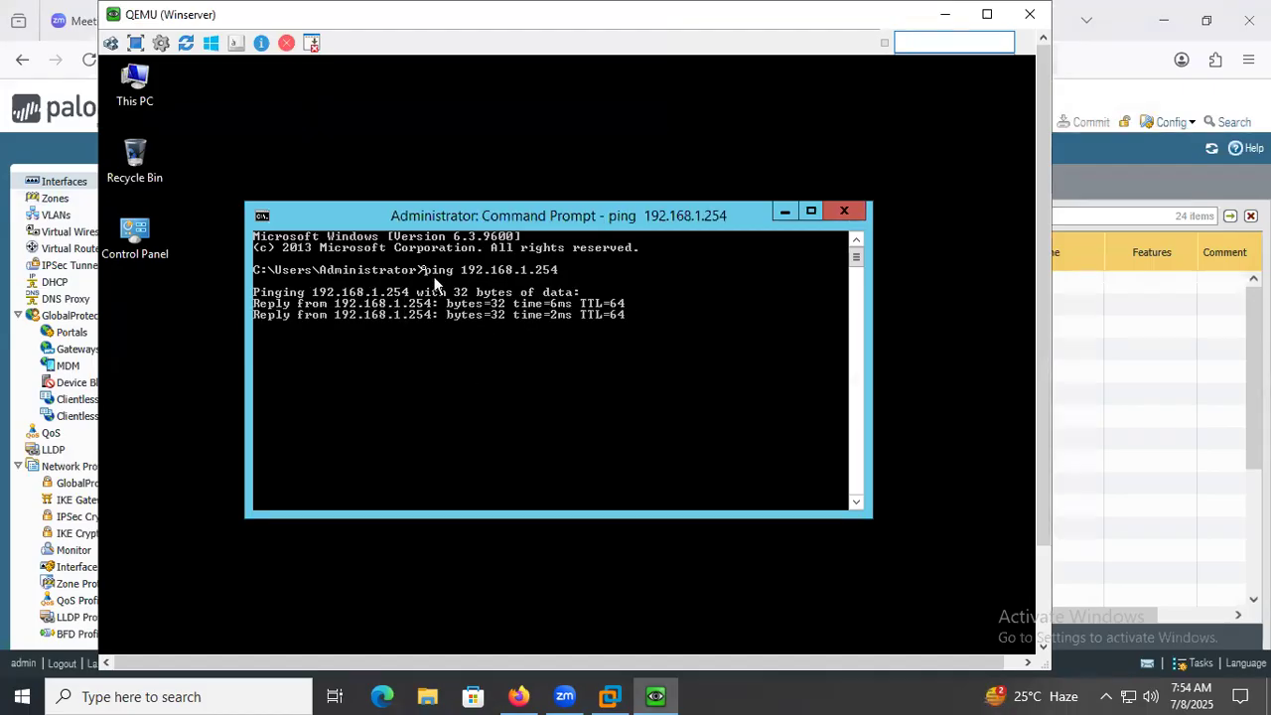
pyautogui.click(946, 19)
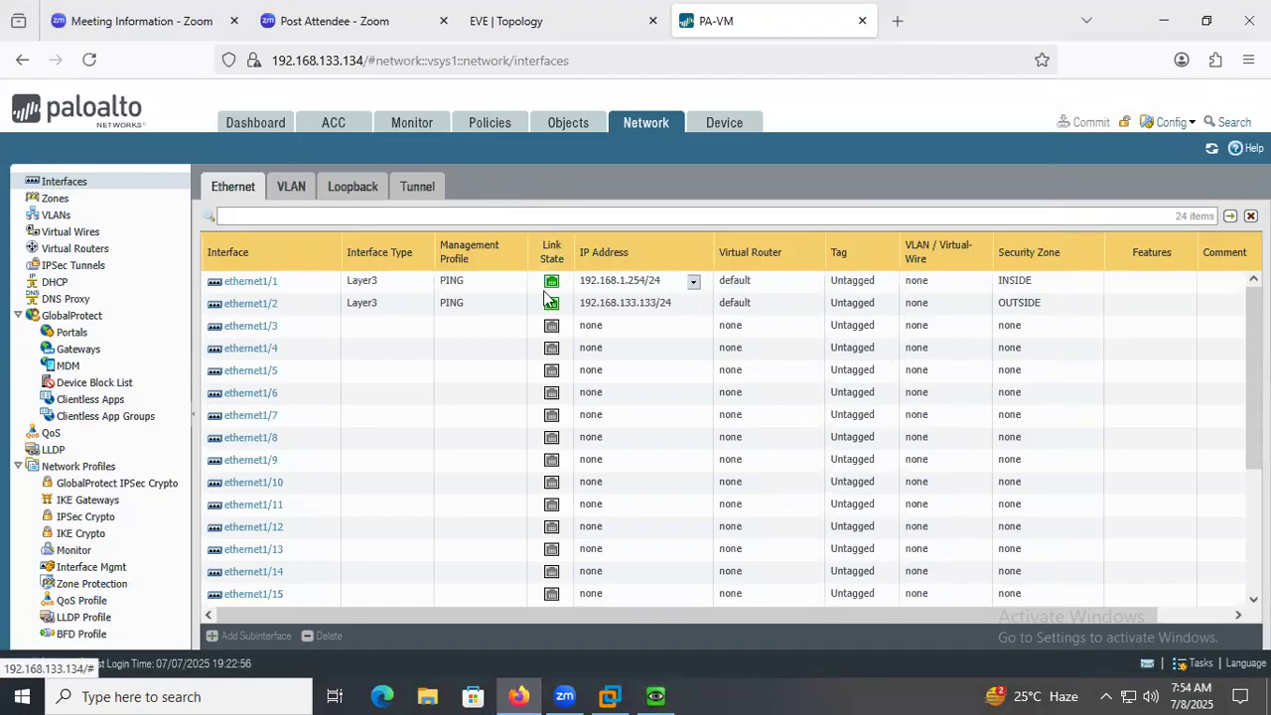
# Open the Service Route Configuration in the firewall's device setup services and switch it to Customize.
pyautogui.click(711, 135)
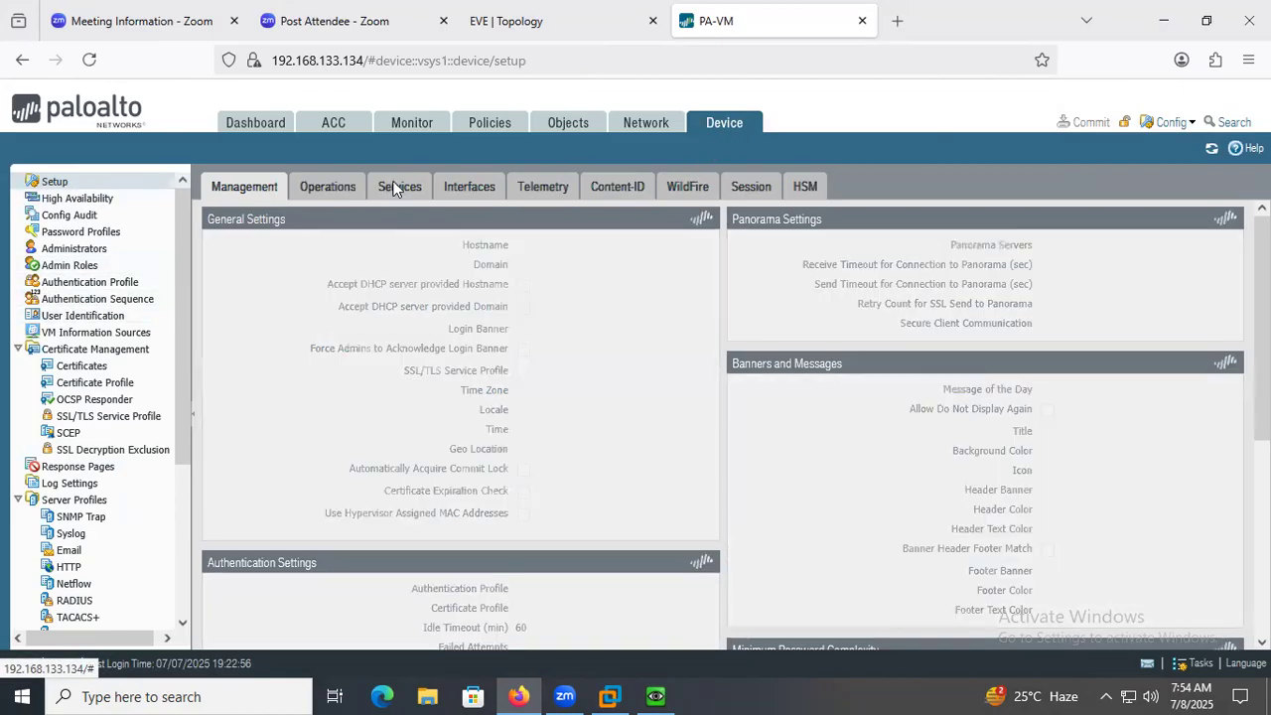
pyautogui.click(395, 188)
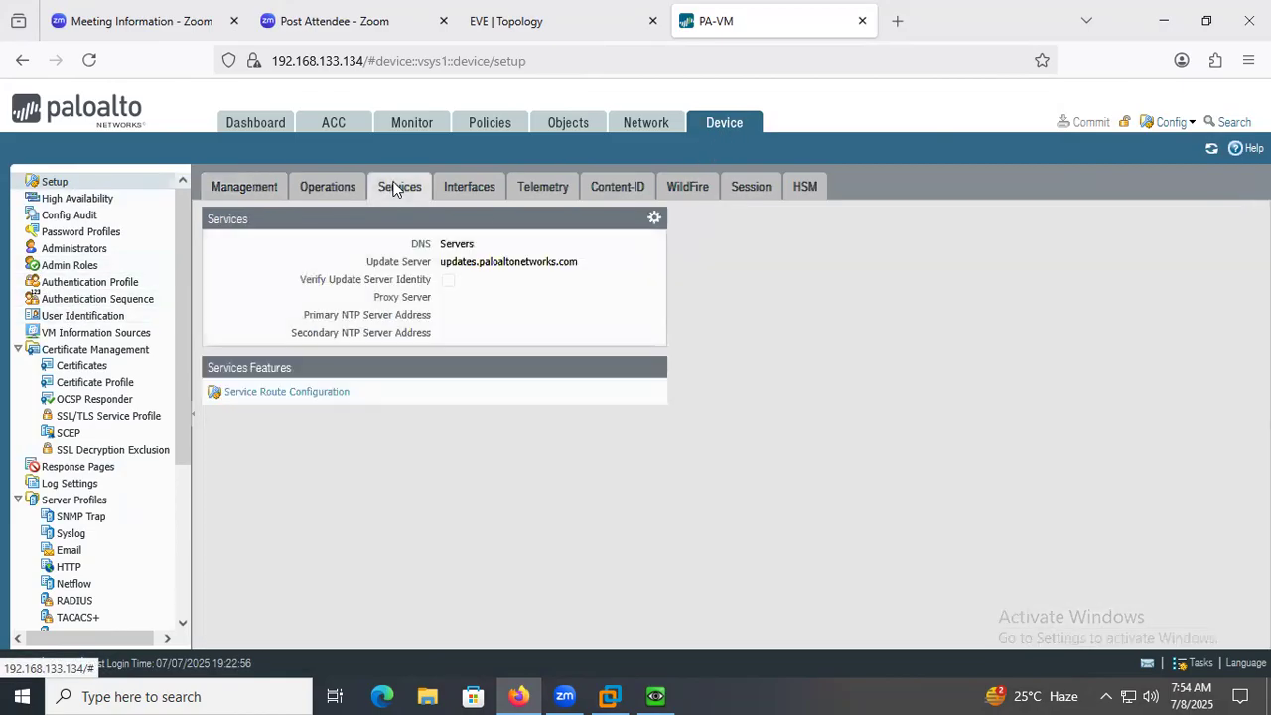
pyautogui.click(262, 395)
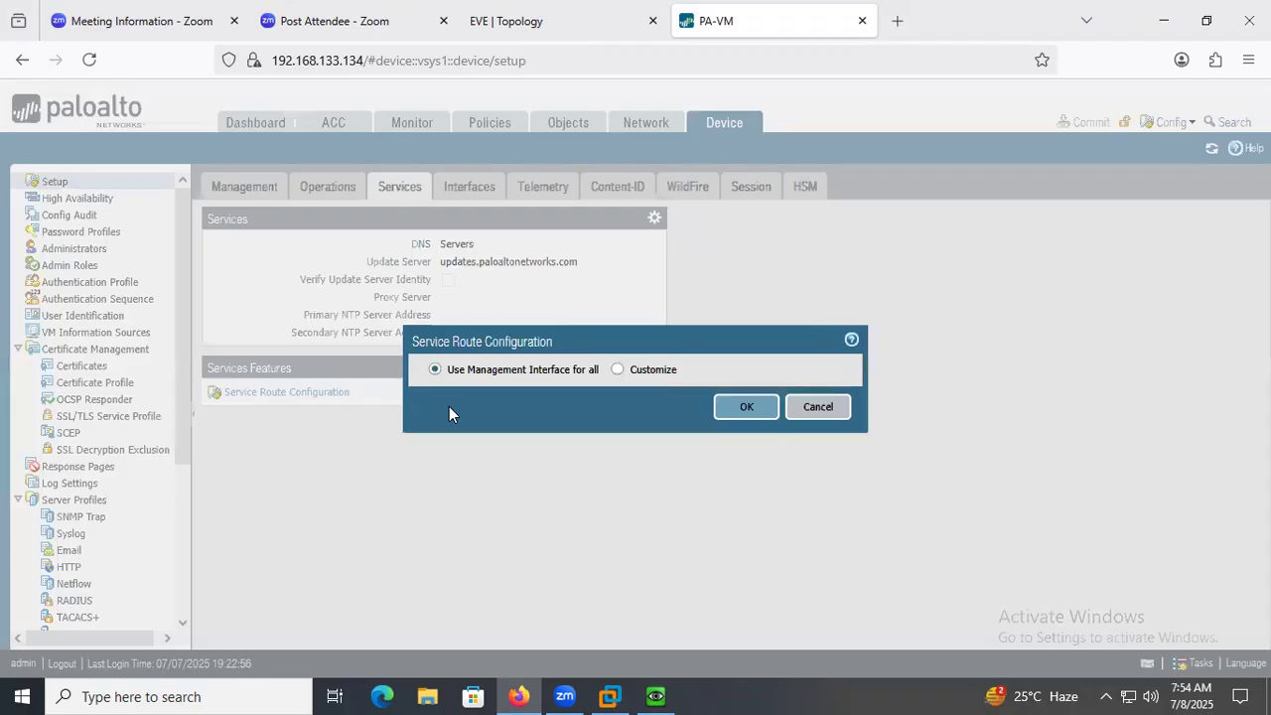
pyautogui.click(617, 370)
pyautogui.moveTo(608, 207); pyautogui.dragTo(659, 111)
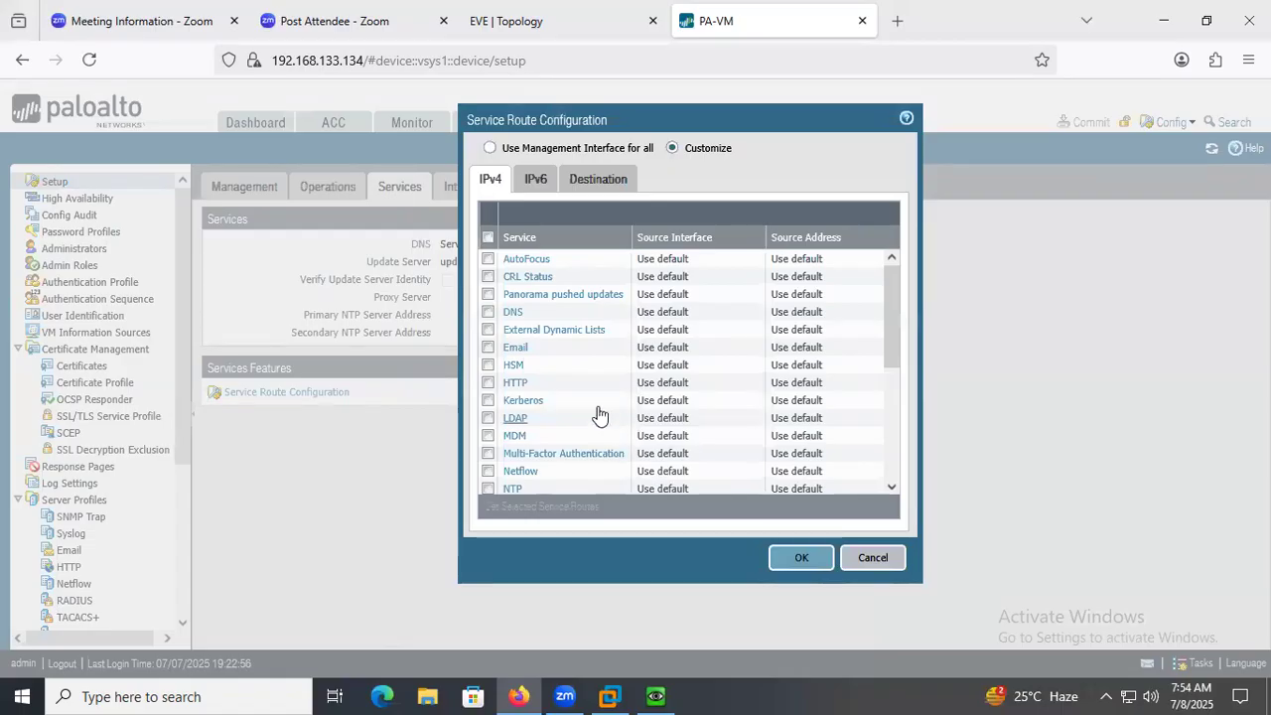
# Set the Kerberos service route to source interface ethernet1/1 with source address 192.168.1.254/24.
pyautogui.click(524, 404)
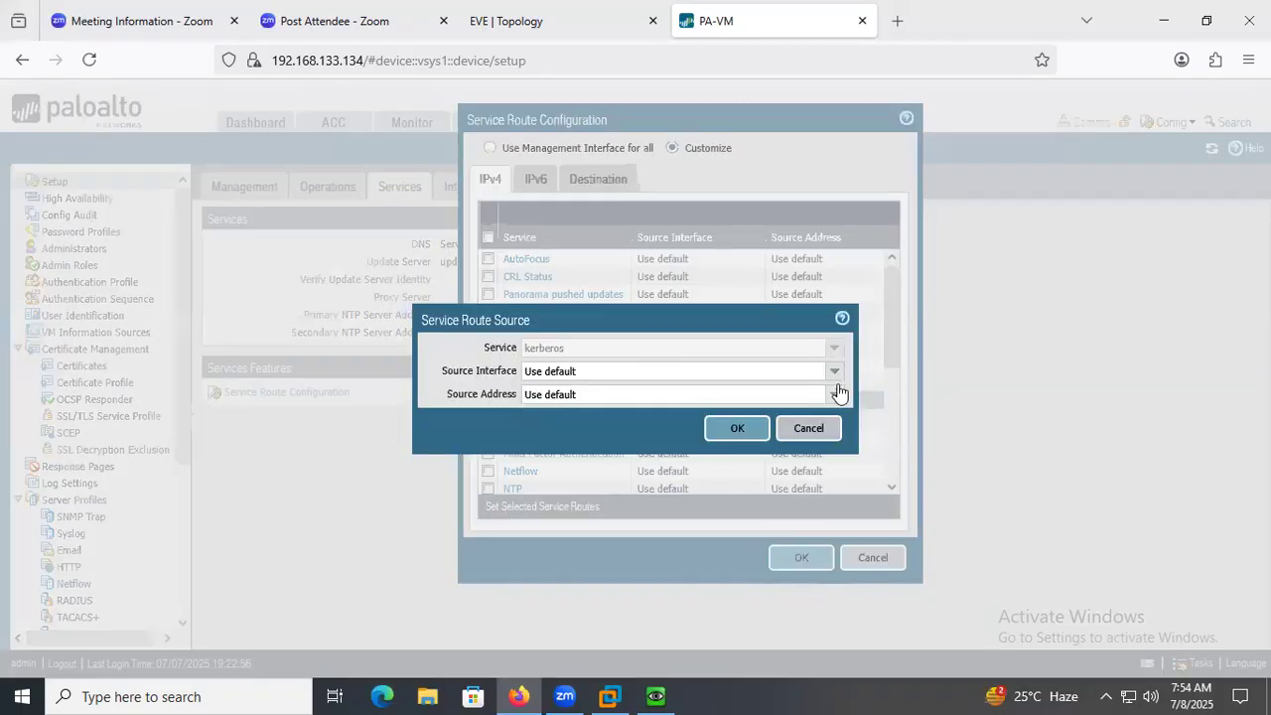
pyautogui.click(833, 375)
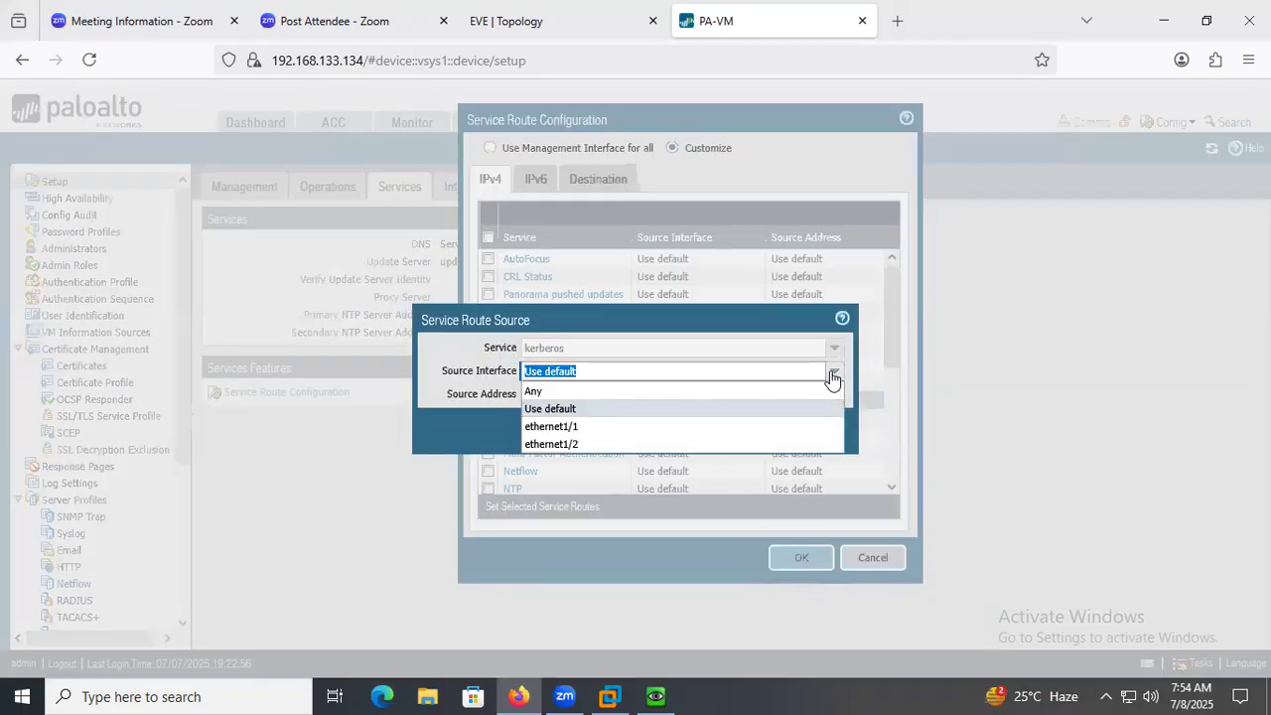
pyautogui.click(602, 427)
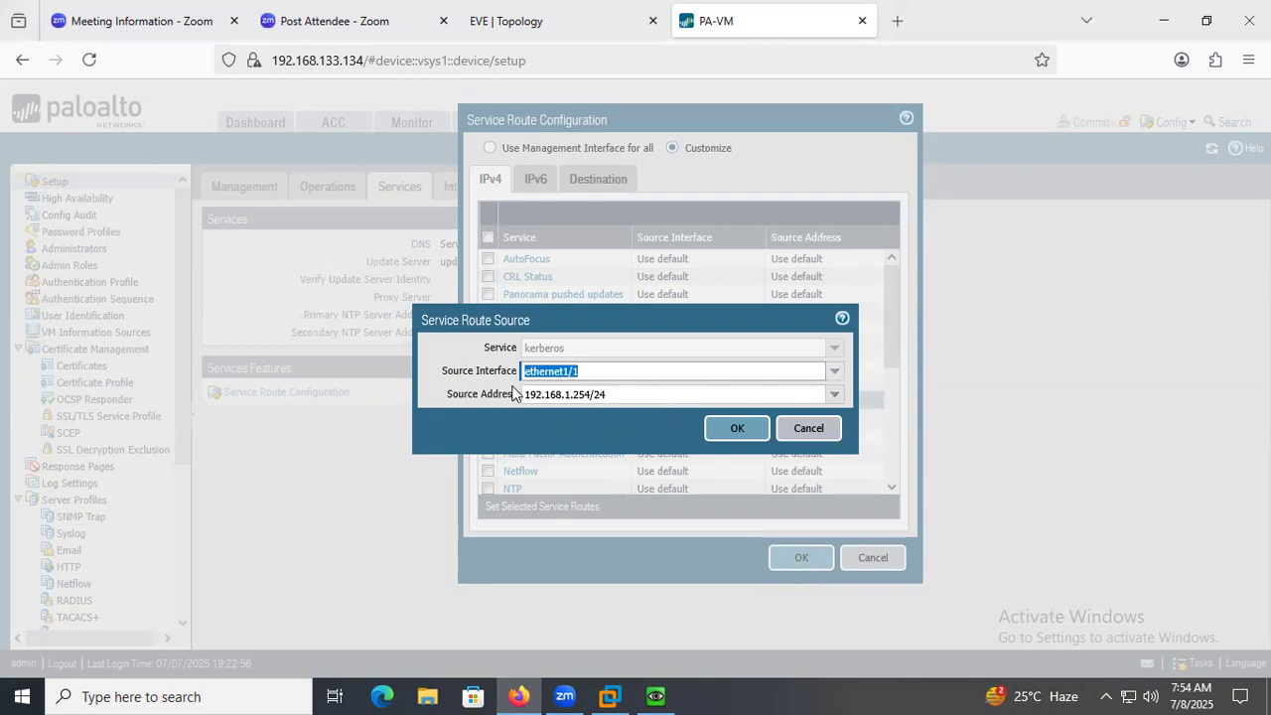
pyautogui.click(739, 429)
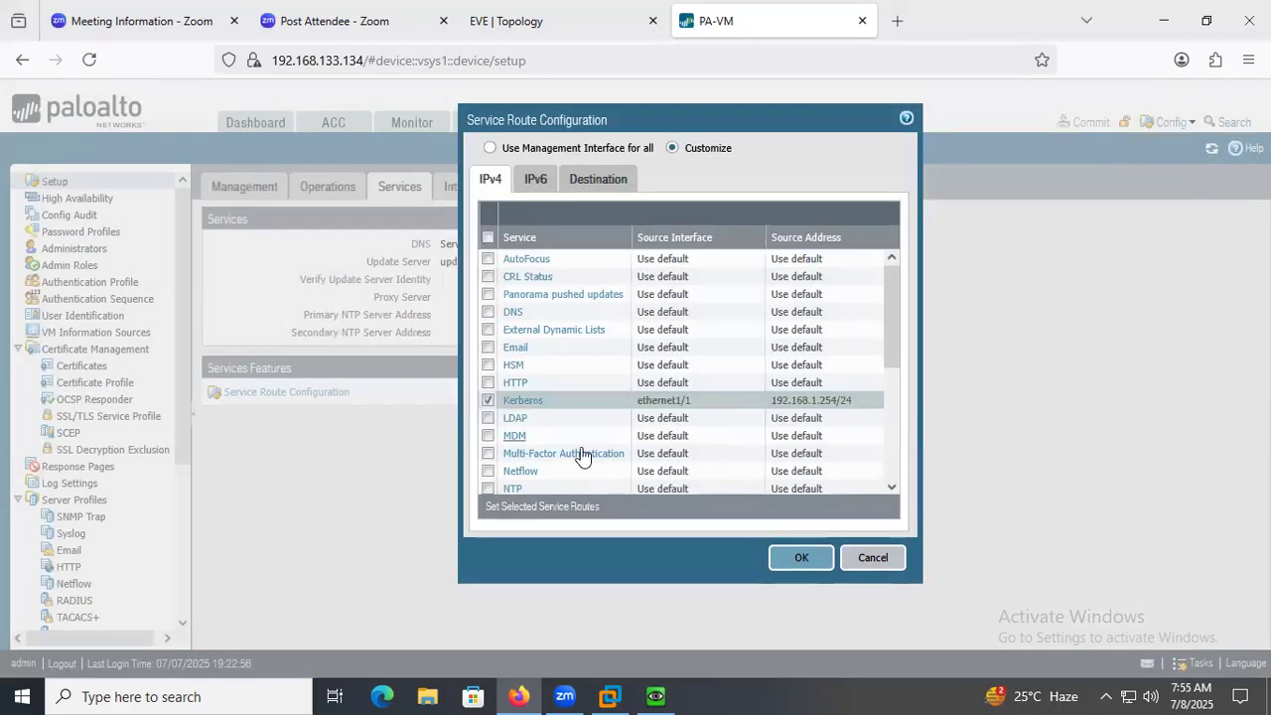
# Set the LDAP service route to source interface ethernet1/1 with source address 192.168.1.254/24.
pyautogui.click(518, 418)
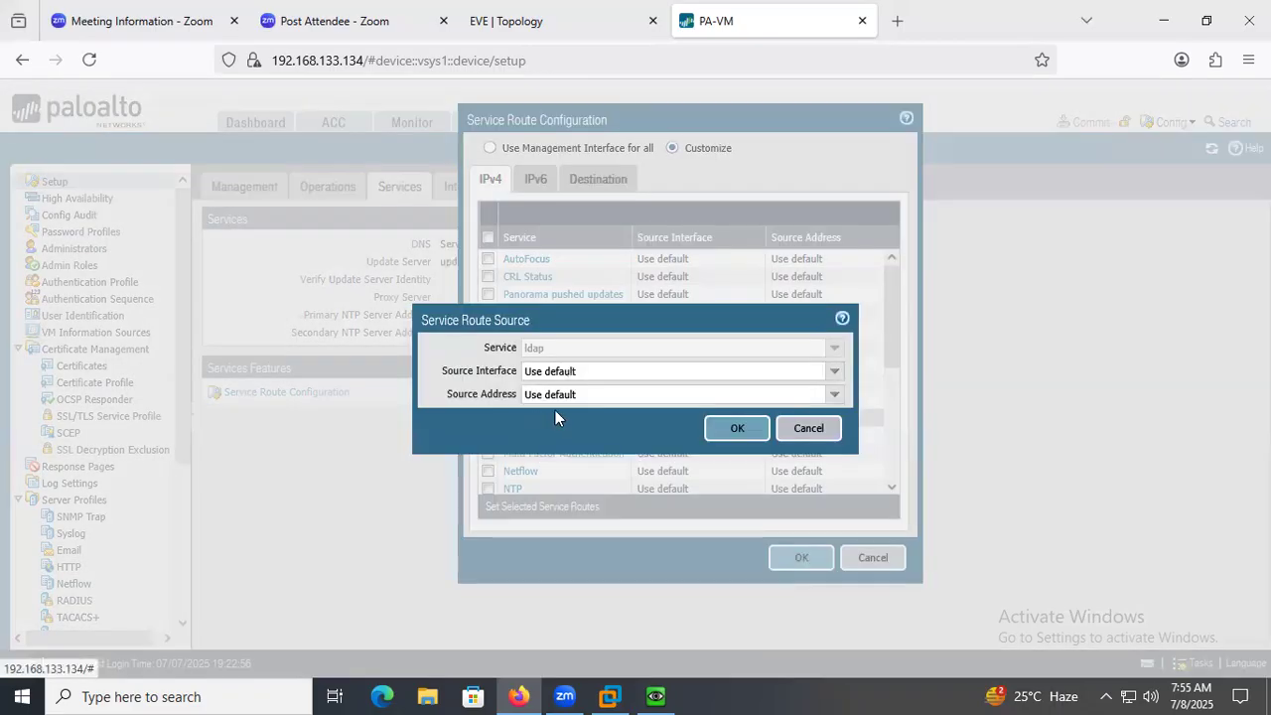
pyautogui.click(832, 371)
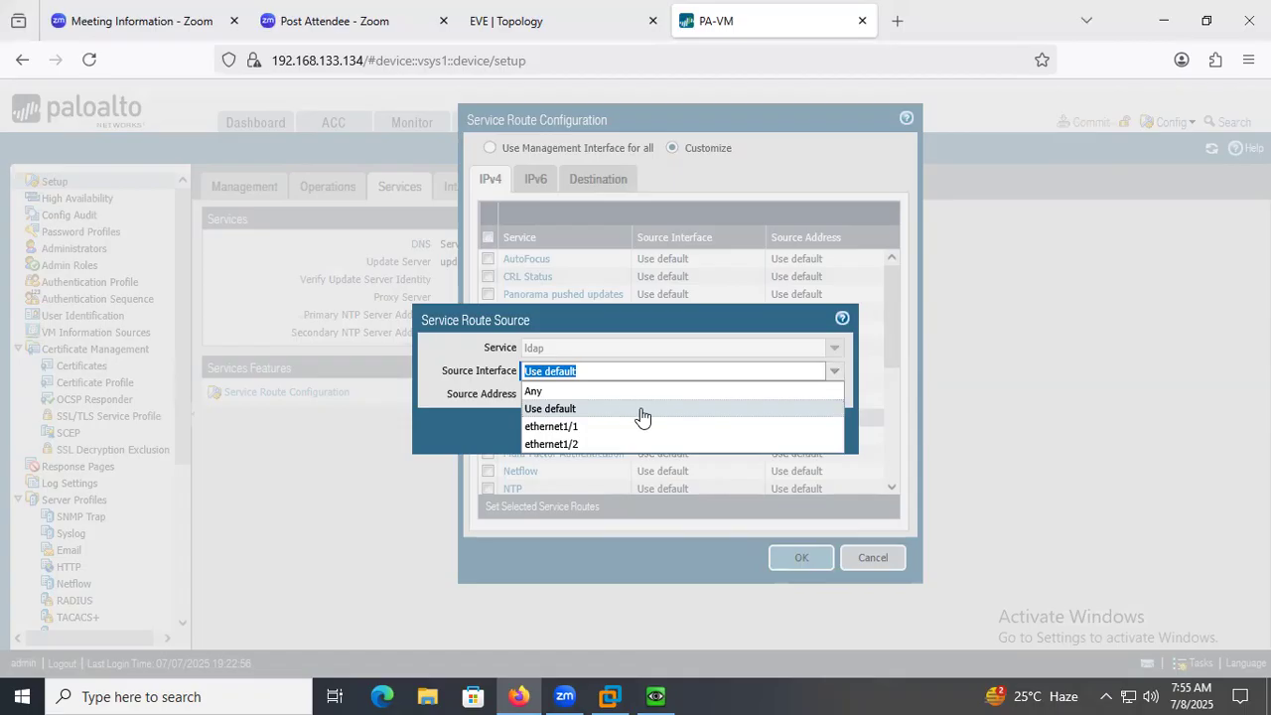
pyautogui.click(605, 426)
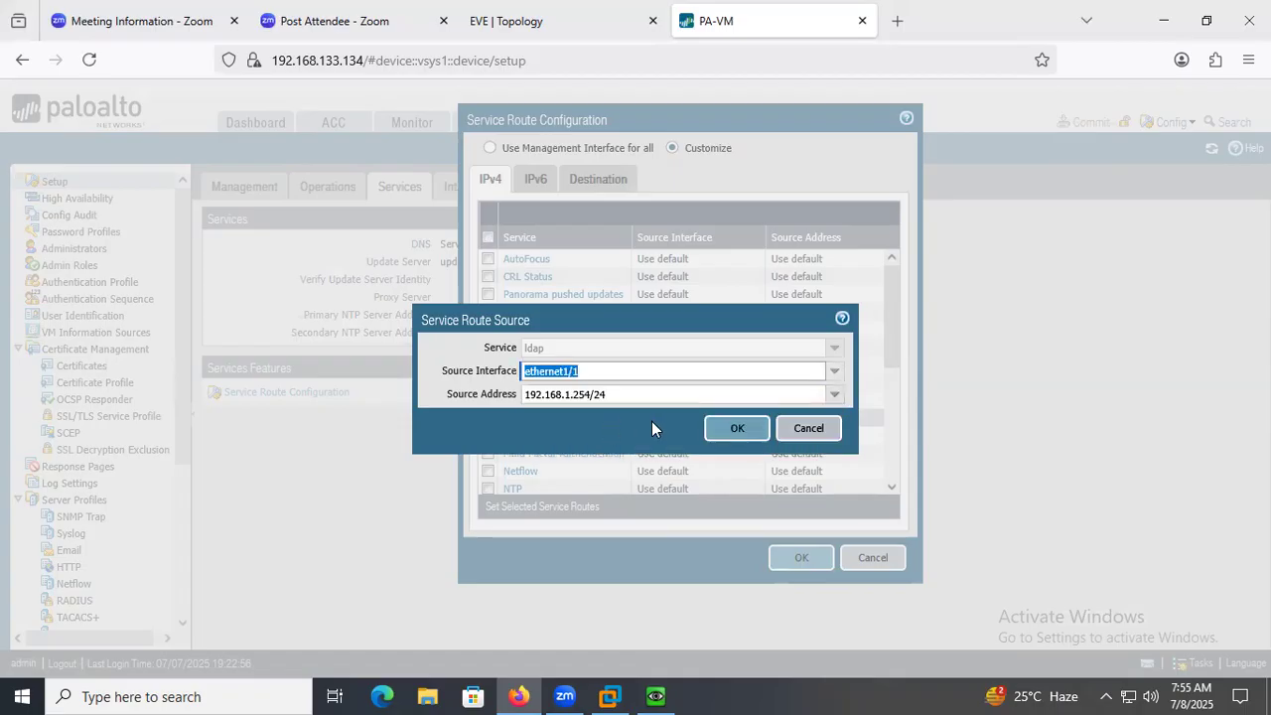
pyautogui.click(737, 433)
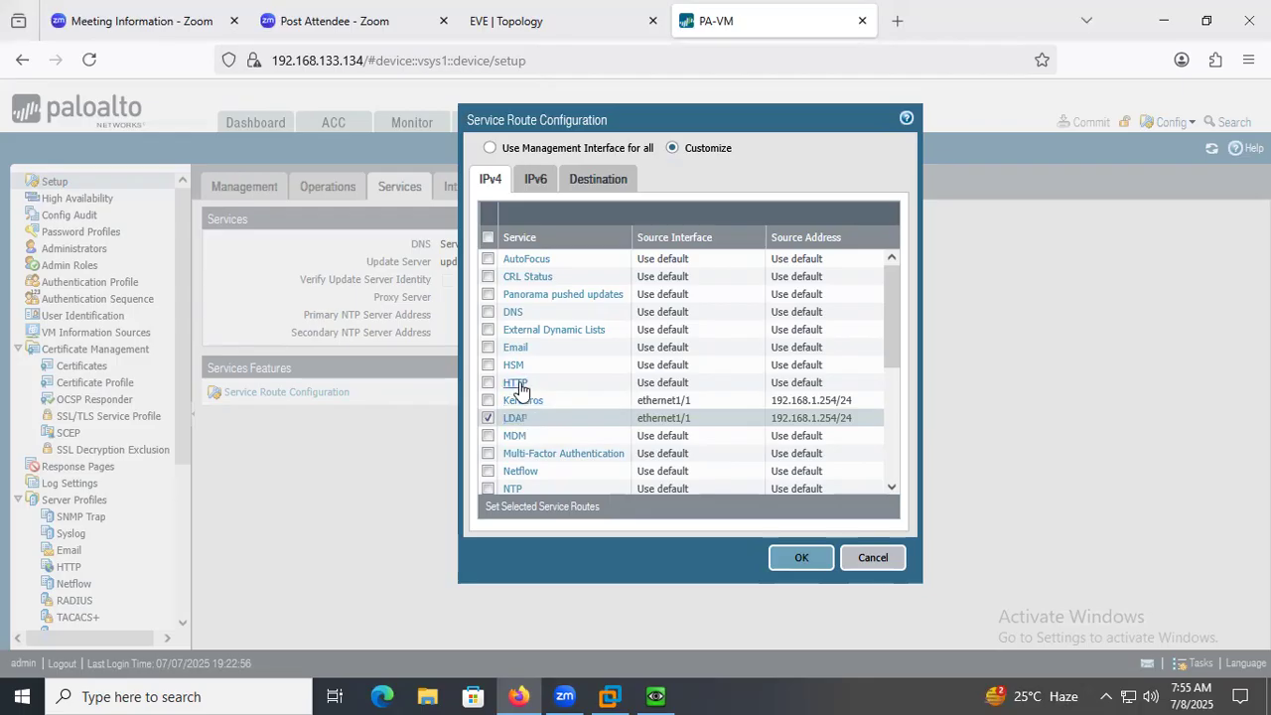
# Set the DNS service route to source interface ethernet1/1 with source address 192.168.1.254/24.
pyautogui.click(513, 311)
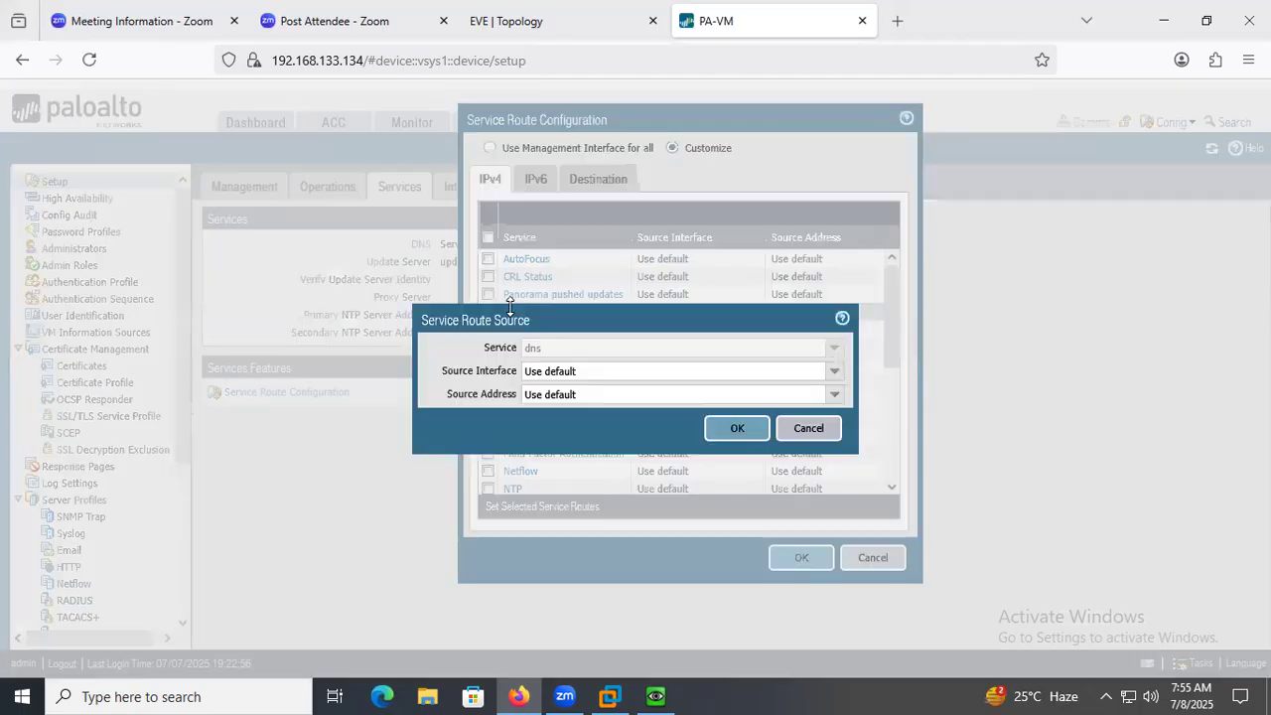
pyautogui.click(834, 371)
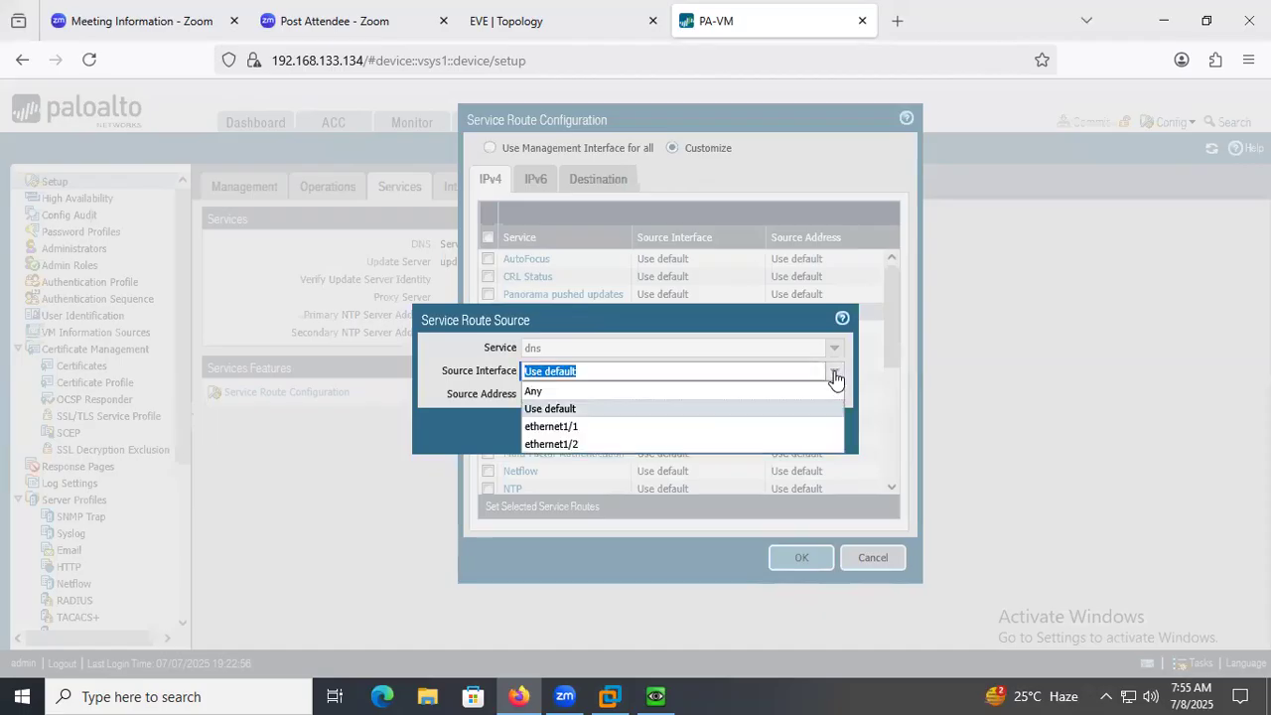
pyautogui.click(612, 427)
pyautogui.click(740, 429)
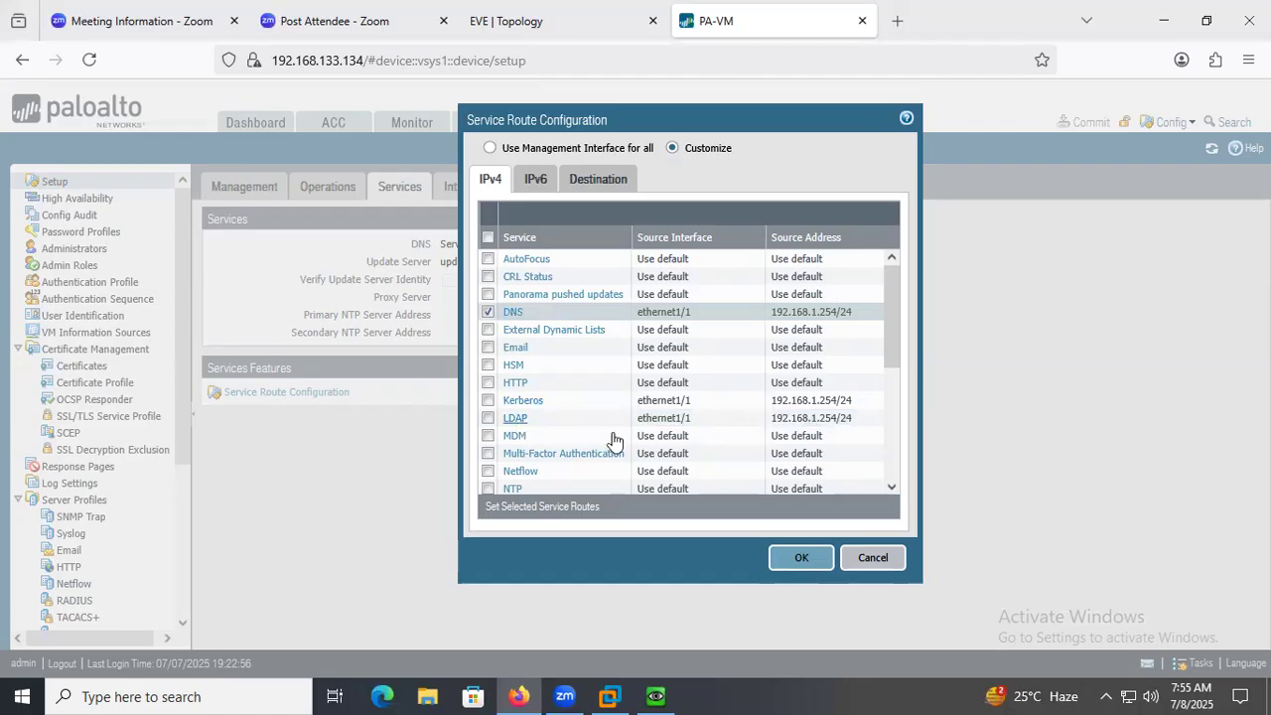
# Set the UID Agent service route to source interface ethernet1/1 with source address 192.168.1.254/24 and review the customized routes.
pyautogui.scroll(-5, 614, 440)
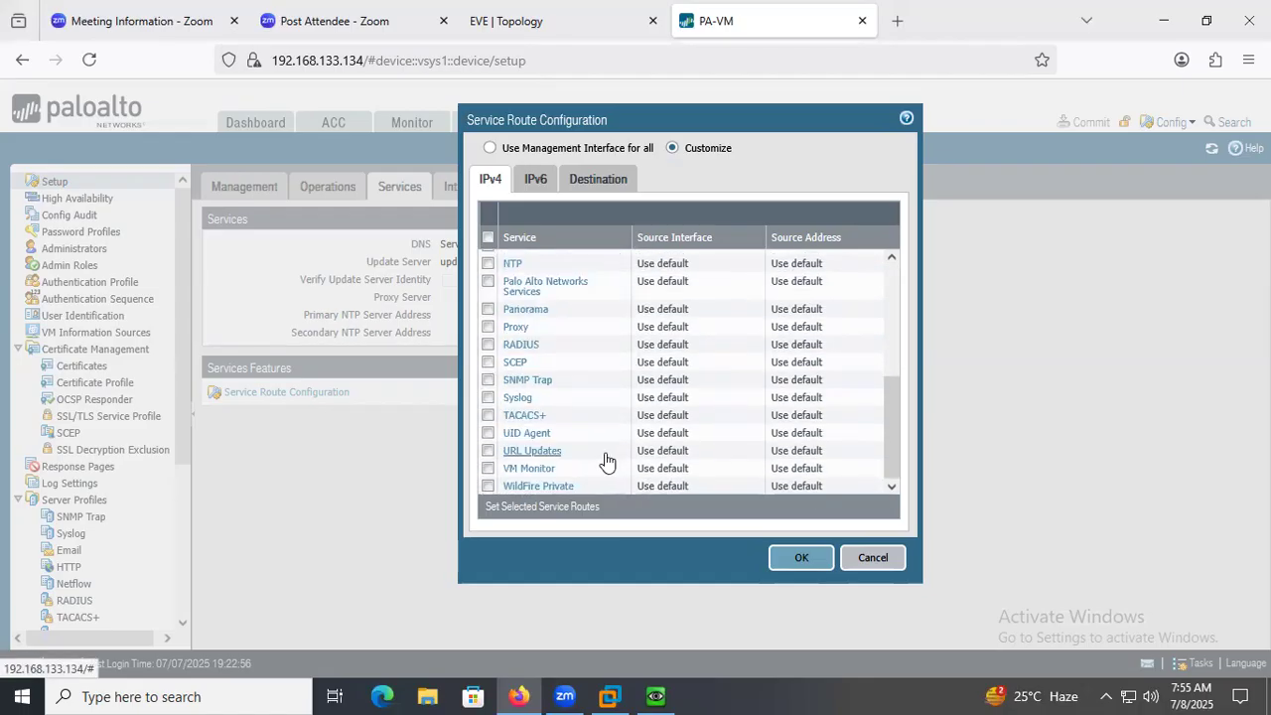
pyautogui.click(534, 437)
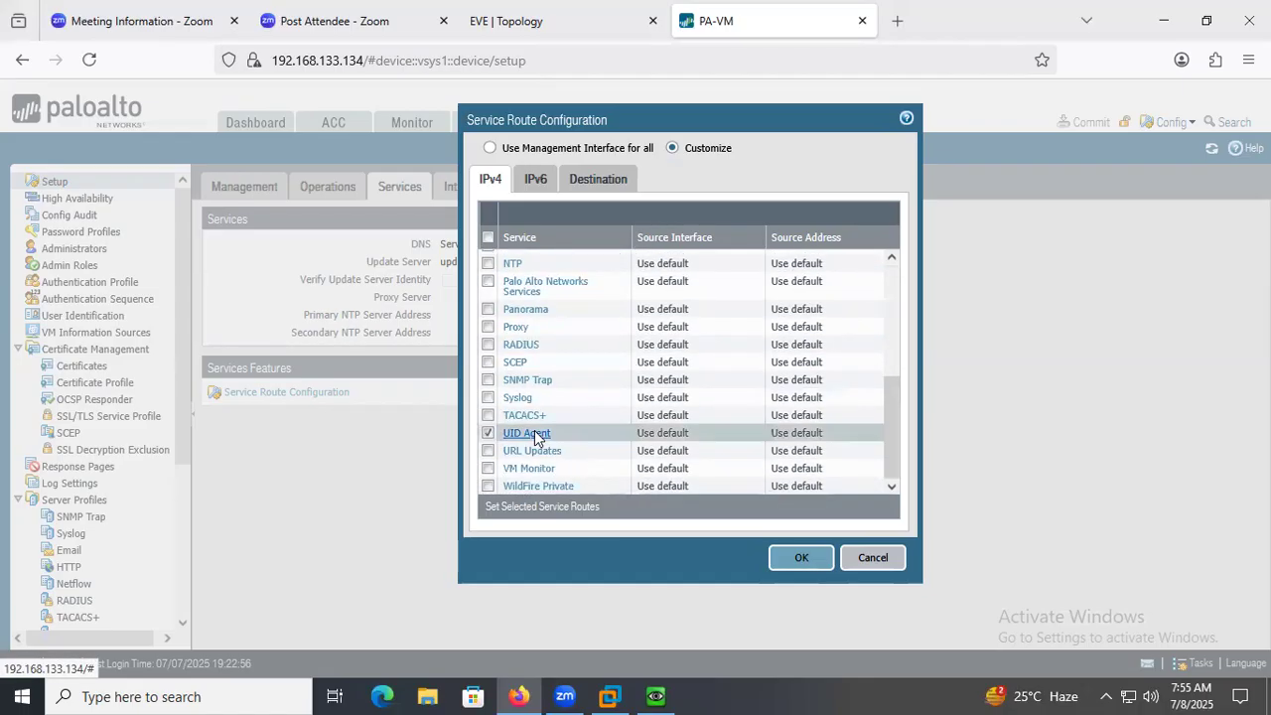
pyautogui.click(834, 371)
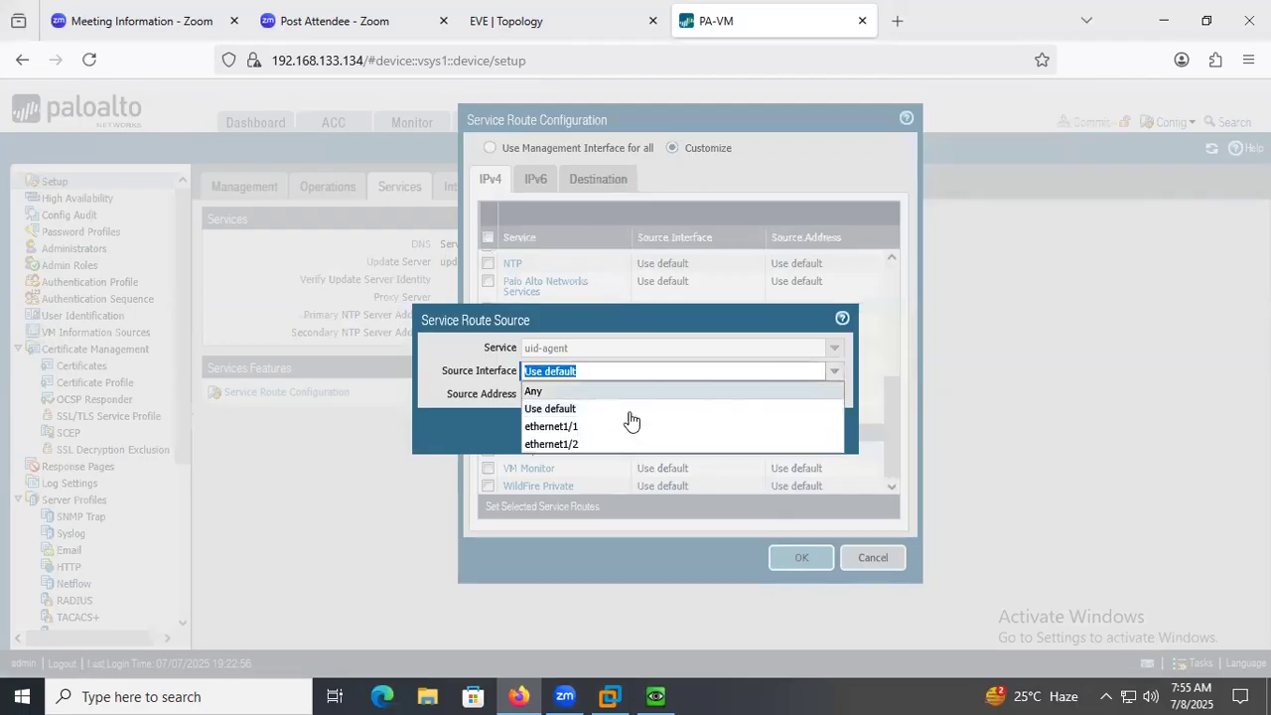
pyautogui.click(629, 426)
pyautogui.click(738, 437)
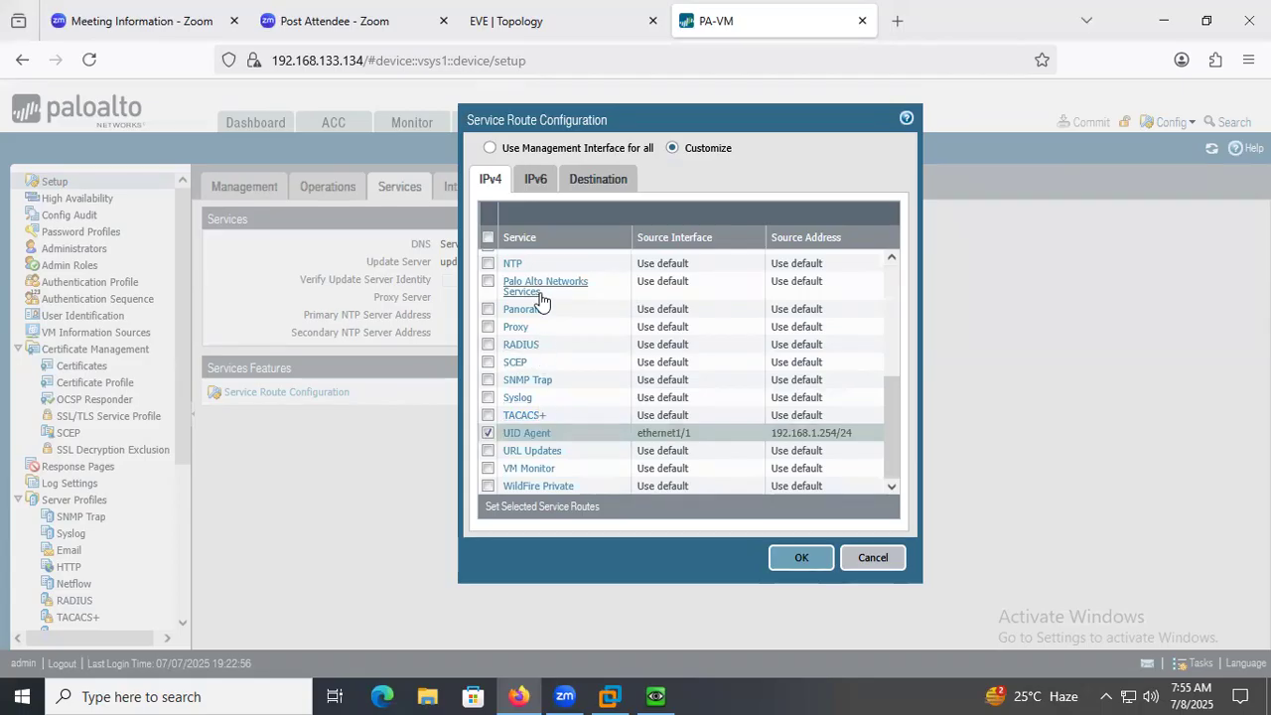
pyautogui.scroll(5, 635, 459)
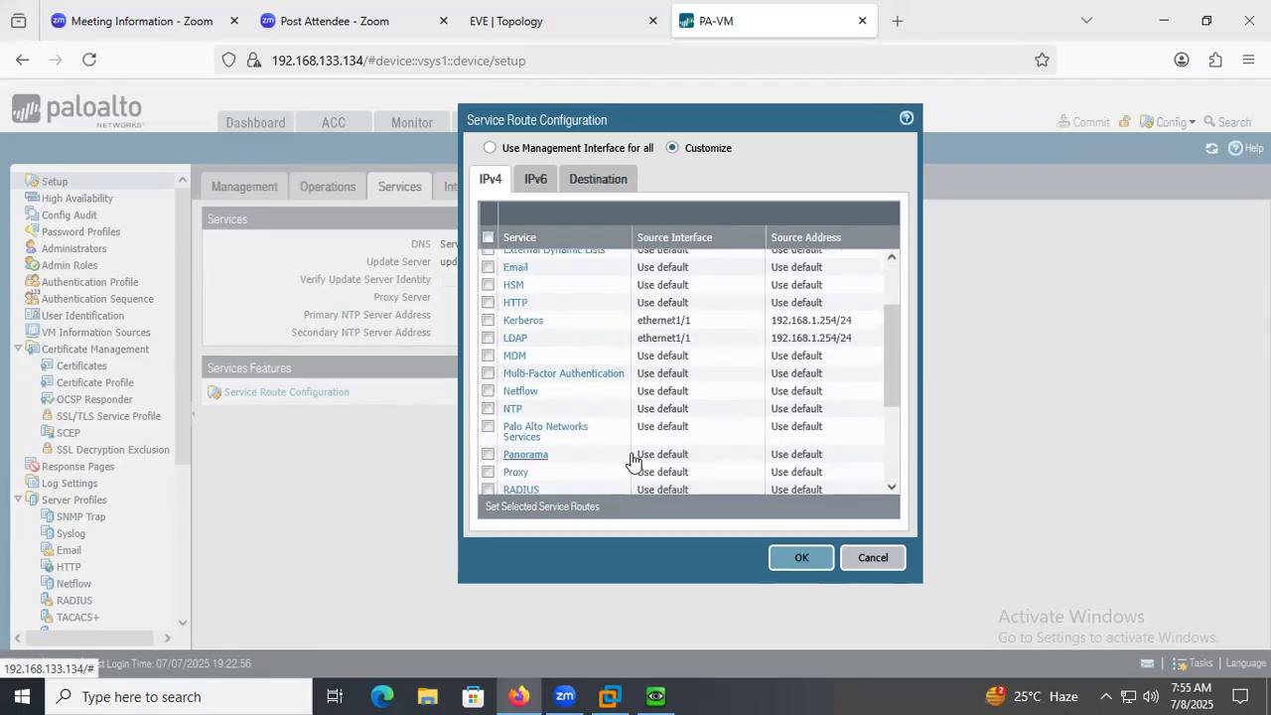
pyautogui.scroll(1, 603, 442)
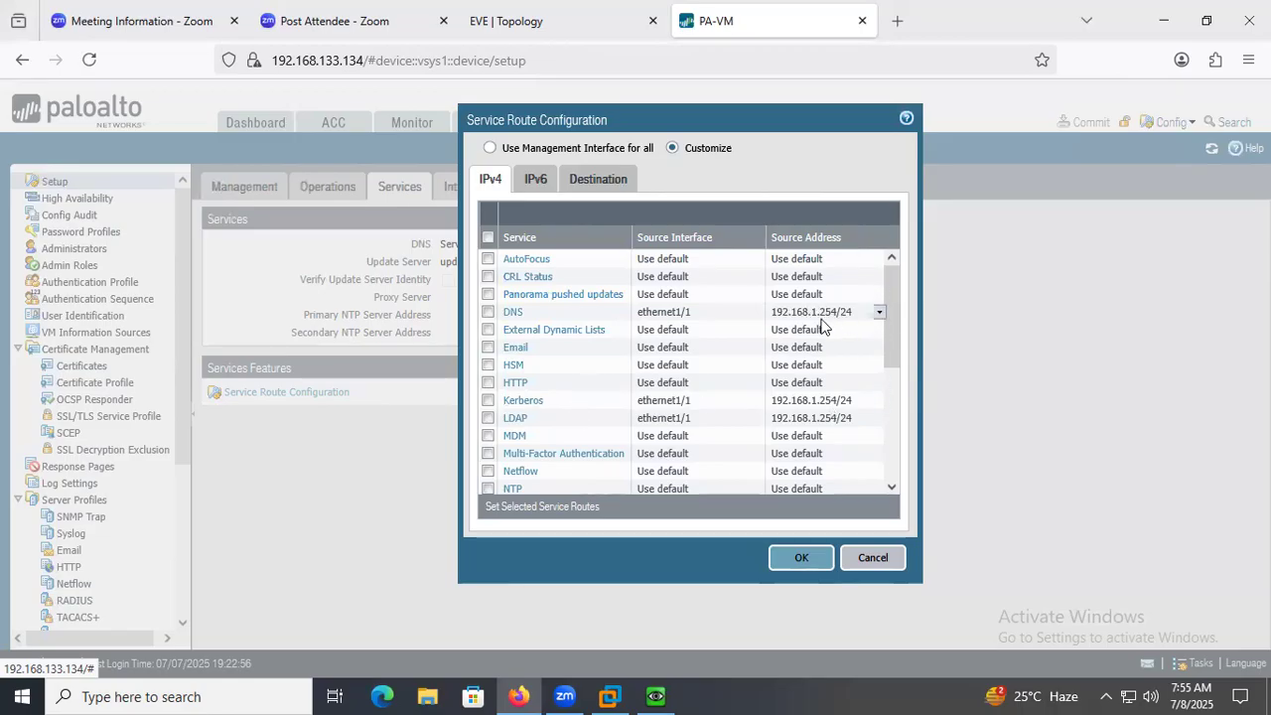
pyautogui.scroll(-5, 844, 421)
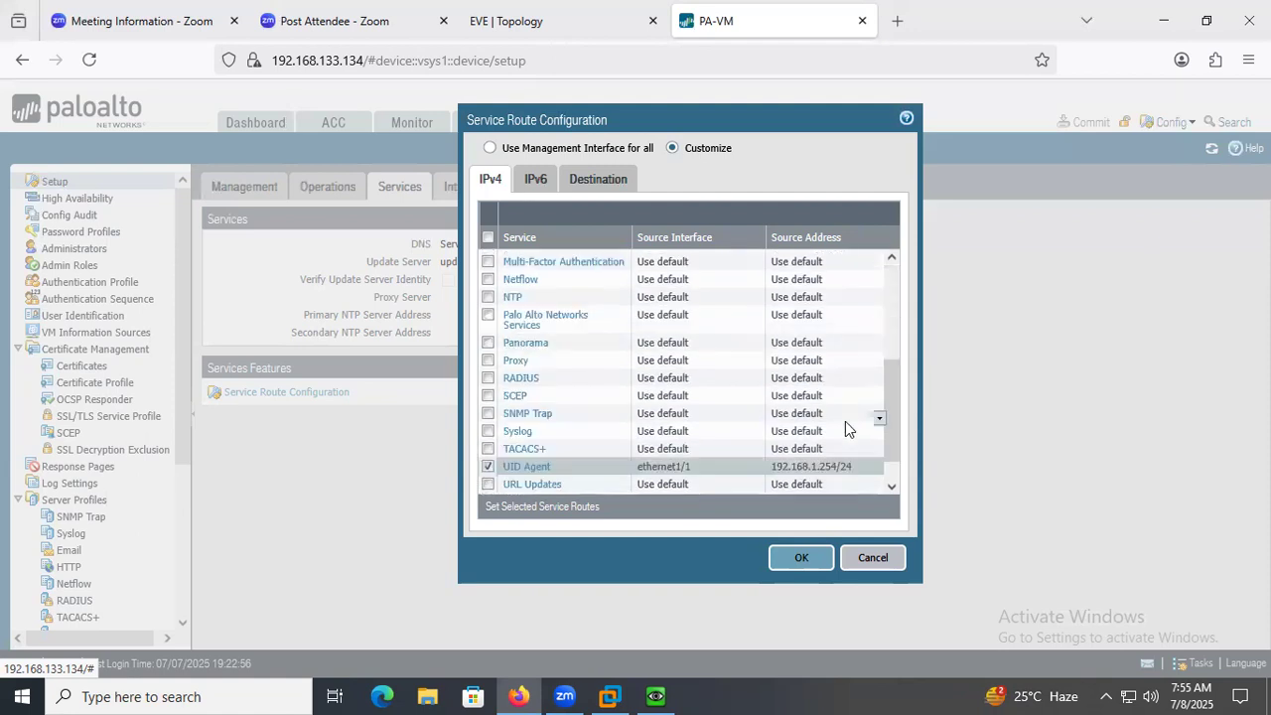
# Apply the customized service route configuration.
pyautogui.scroll(-2, 822, 483)
pyautogui.click(801, 557)
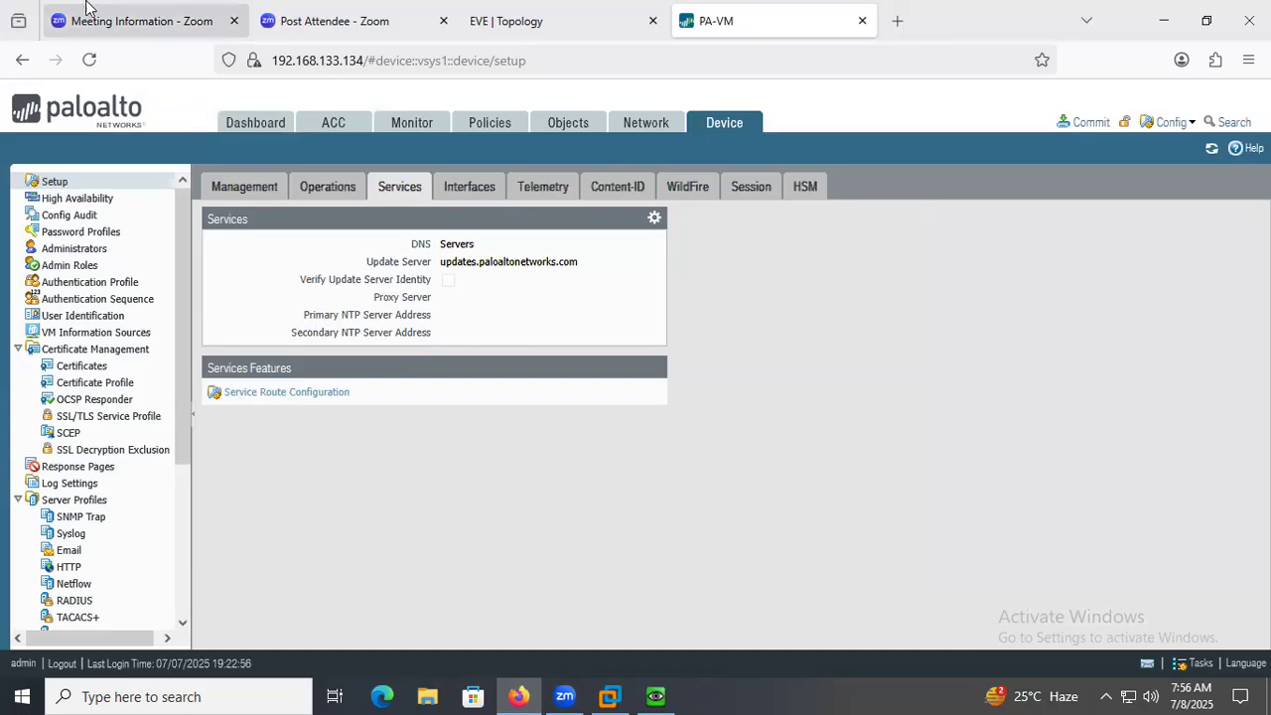
pyautogui.click(731, 122)
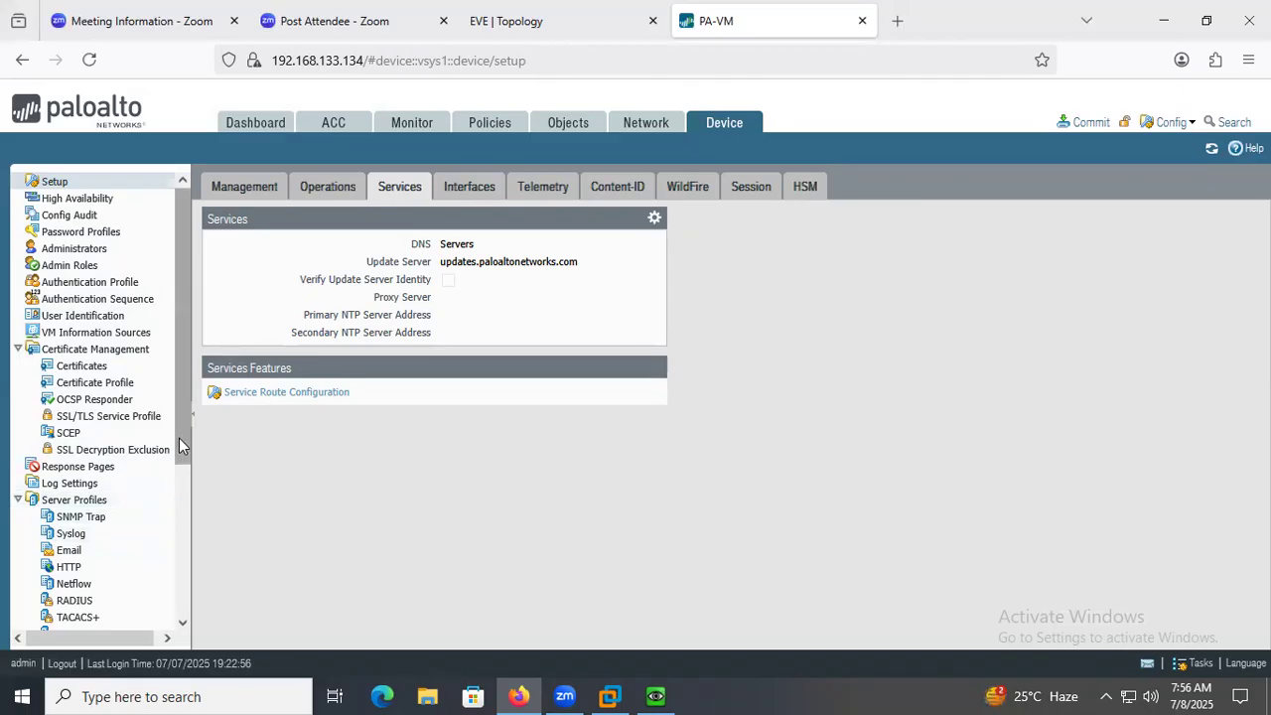
# Start a new LDAP server profile named LDAPPRO1.
pyautogui.scroll(-5, 150, 564)
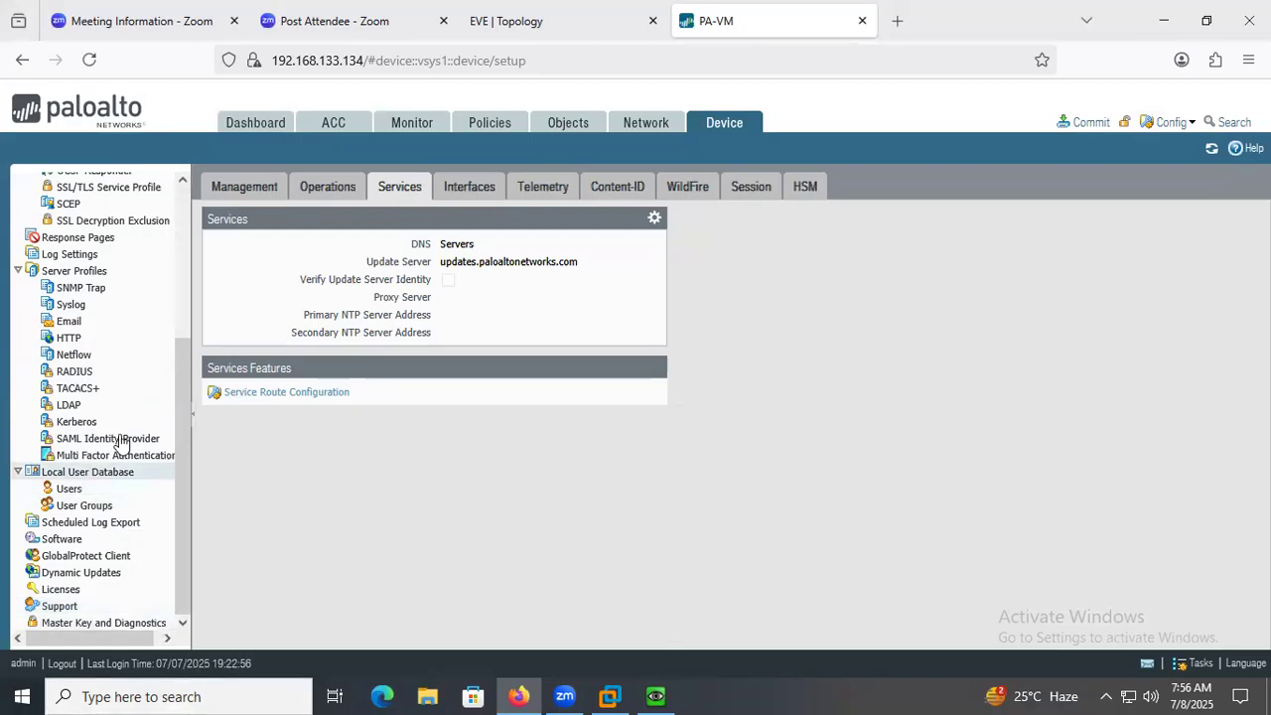
pyautogui.click(69, 405)
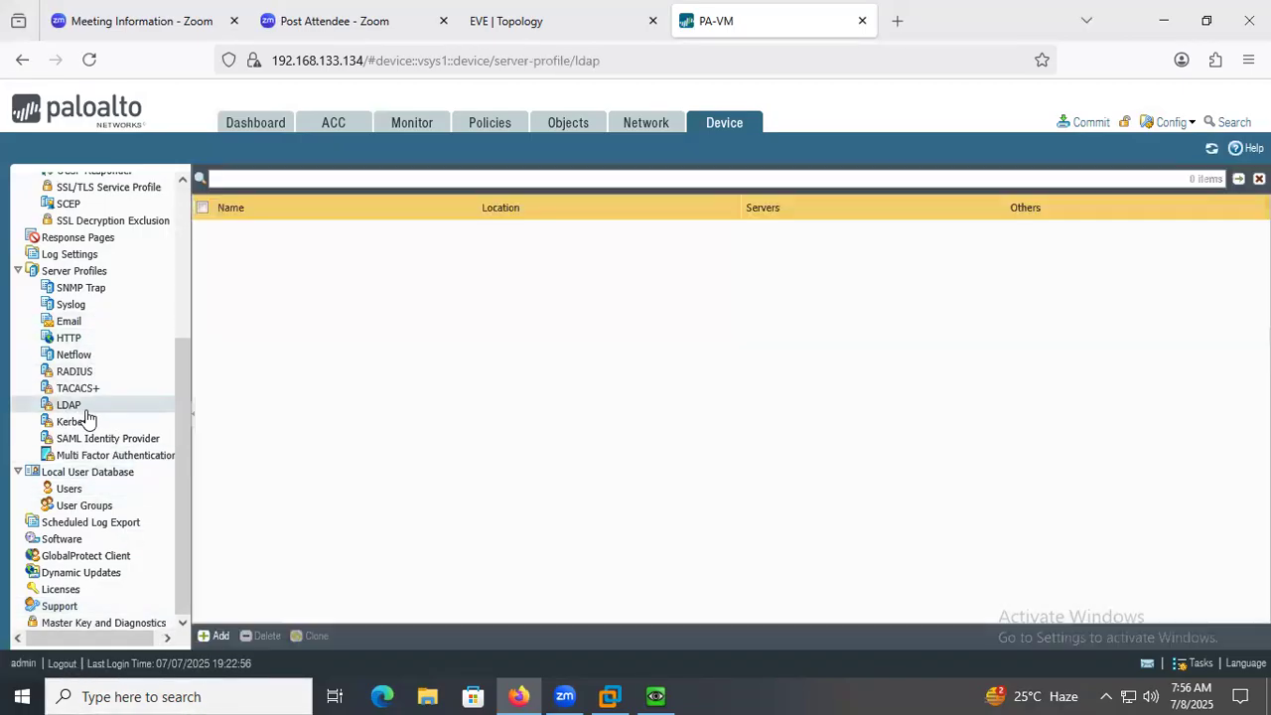
pyautogui.click(217, 637)
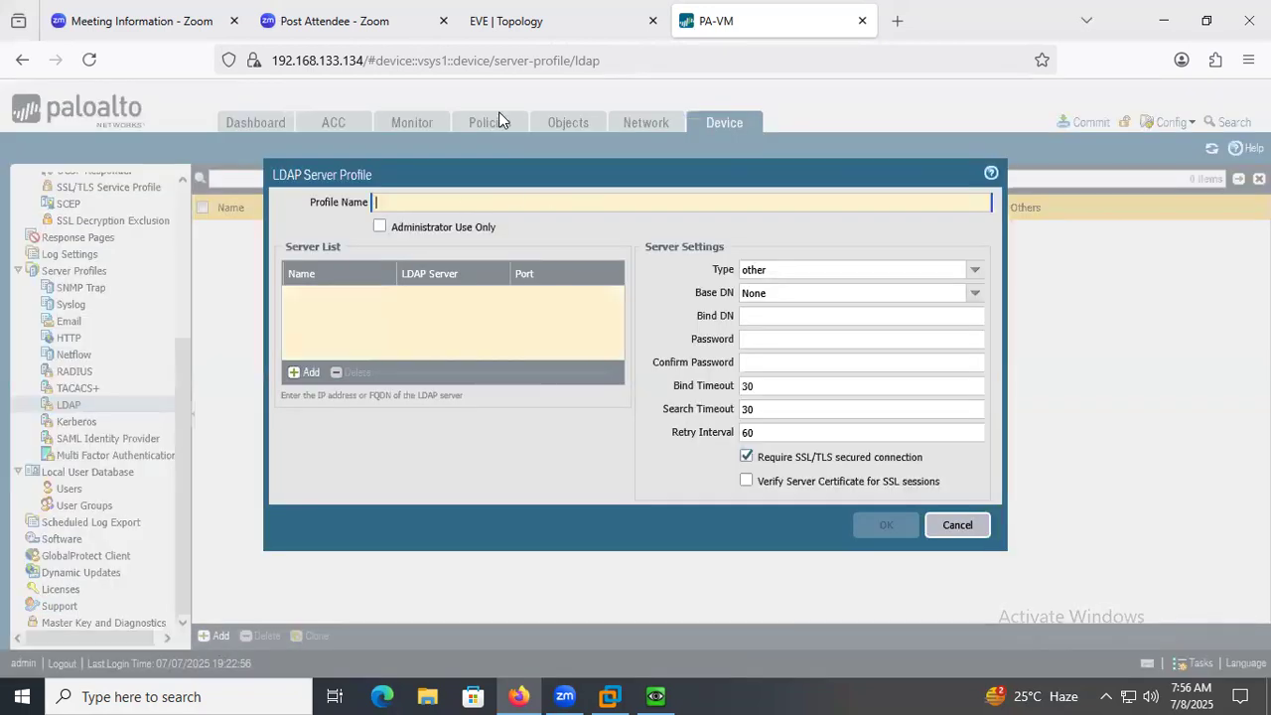
pyautogui.write('ldap')
pyautogui.press('BackSpace')
pyautogui.press('BackSpace')
pyautogui.press('BackSpace')
pyautogui.press('BackSpace')
pyautogui.write('LDA')
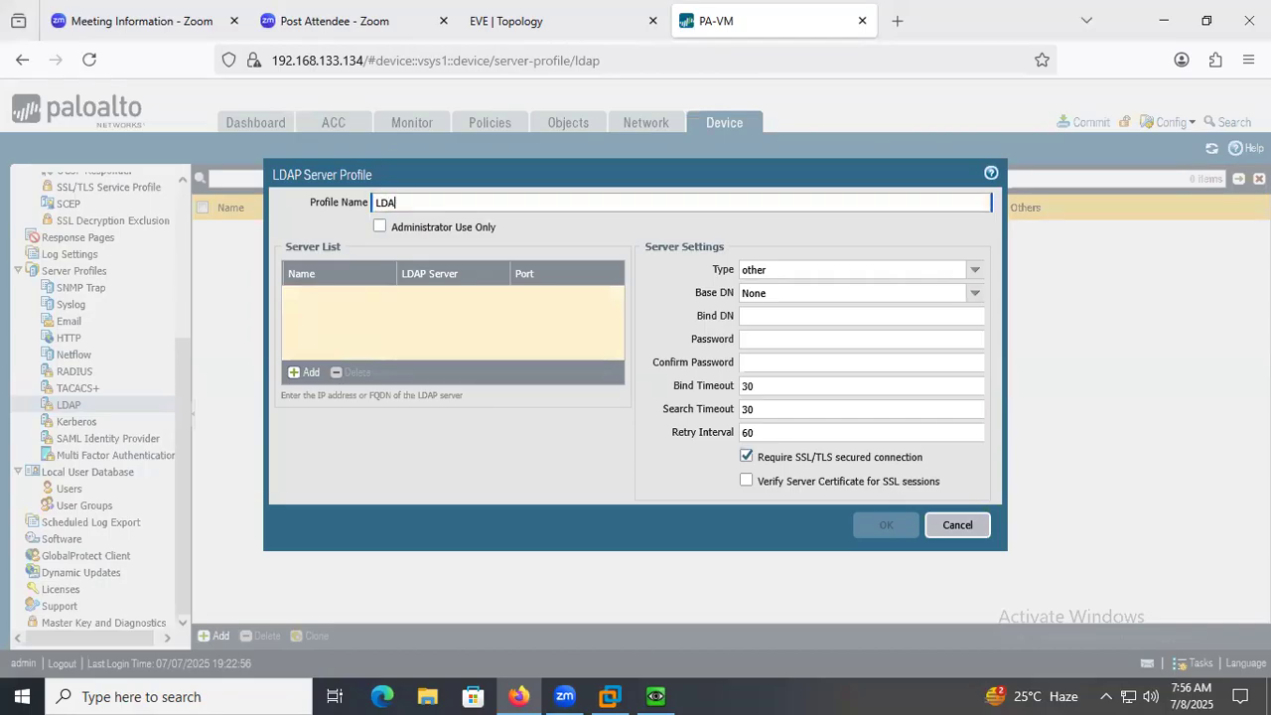
pyautogui.write('PPRO1')
# Add a server named srv with address 192.168.1.1 to the LDAP profile's server list.
pyautogui.click(307, 371)
pyautogui.write('SR')
pyautogui.press('BackSpace')
pyautogui.press('BackSpace')
pyautogui.press('BackSpace')
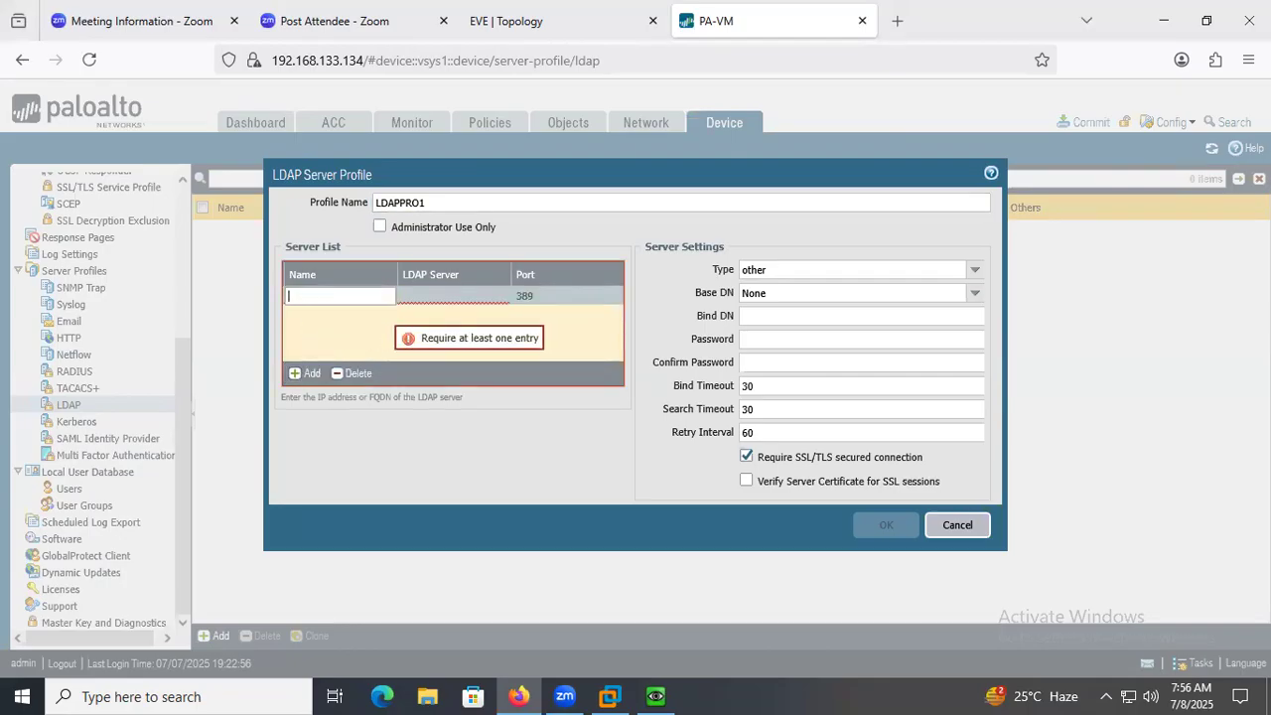
pyautogui.press('Tab')
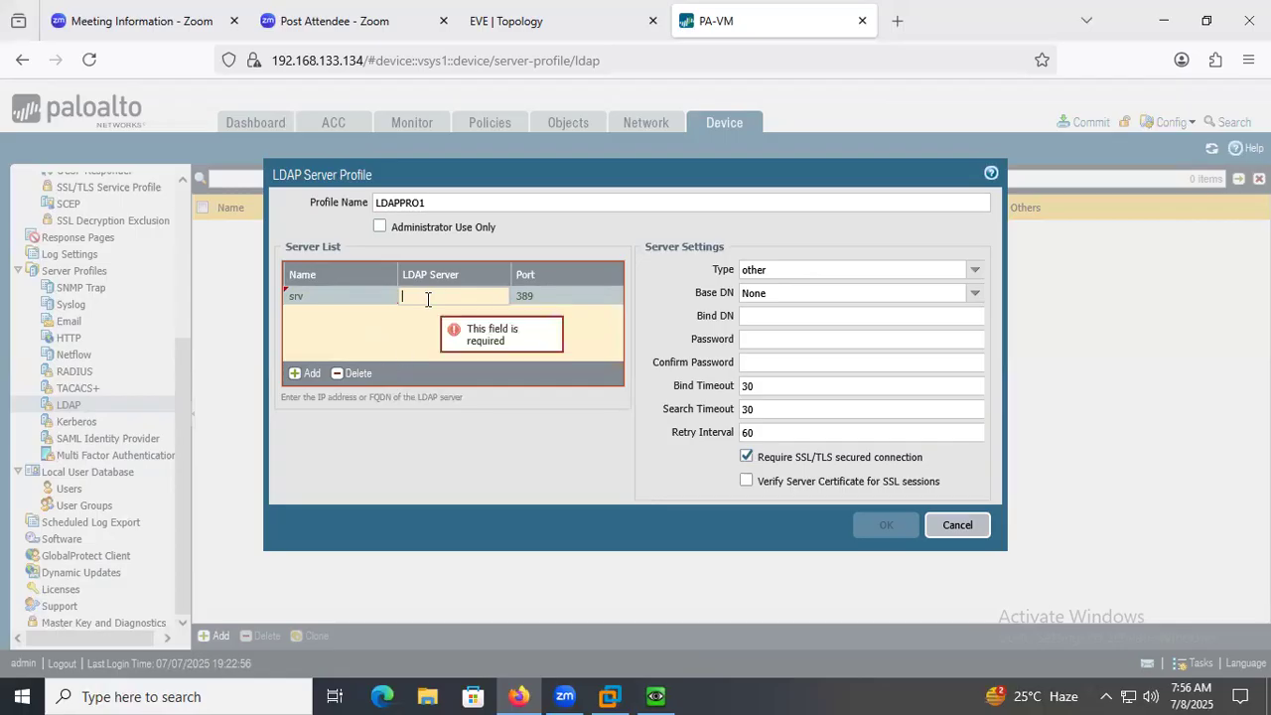
pyautogui.write('192.168.1.1')
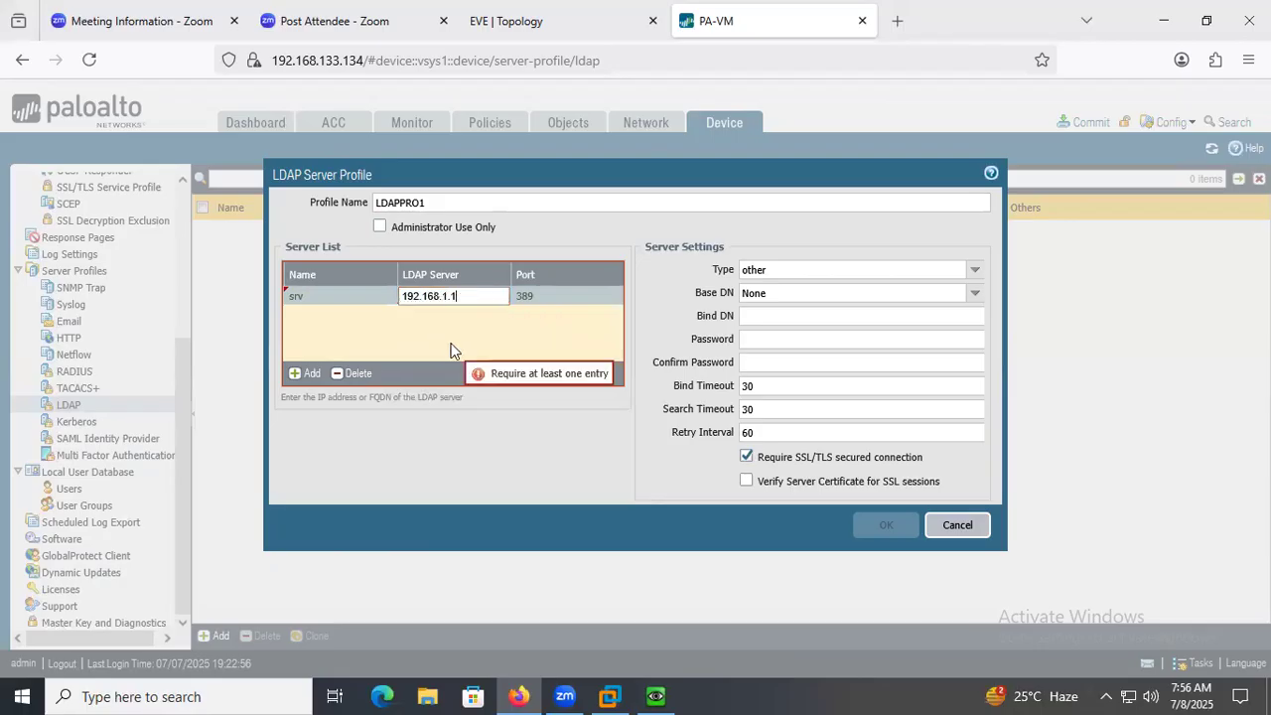
pyautogui.click(451, 345)
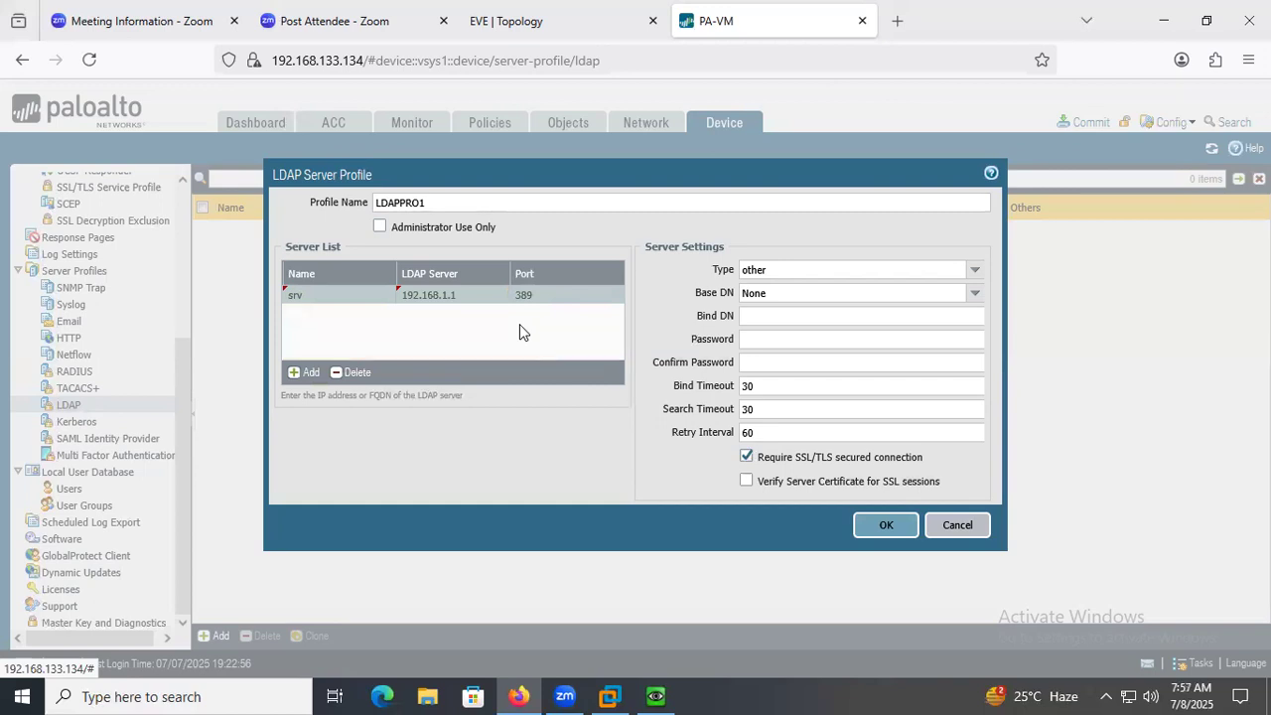
# Set the LDAP server type to active-directory and the Base DN to DC=paloalto,DC=com.
pyautogui.click(976, 274)
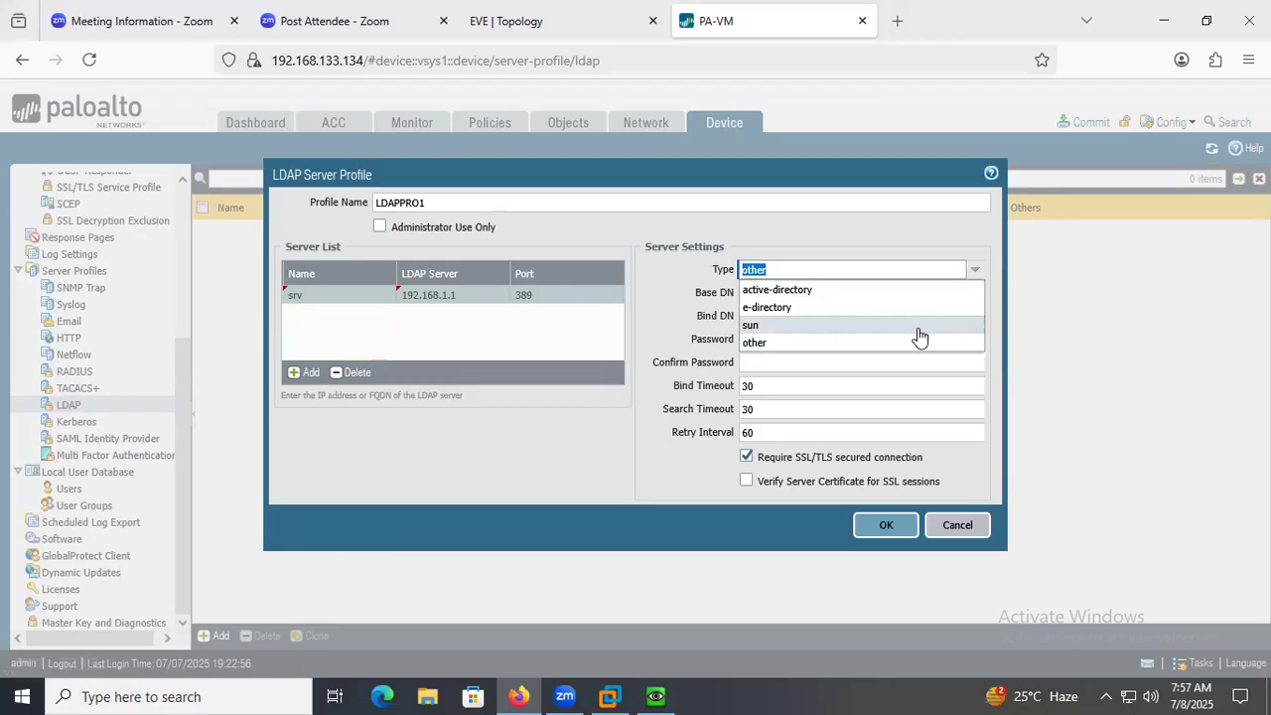
pyautogui.click(802, 291)
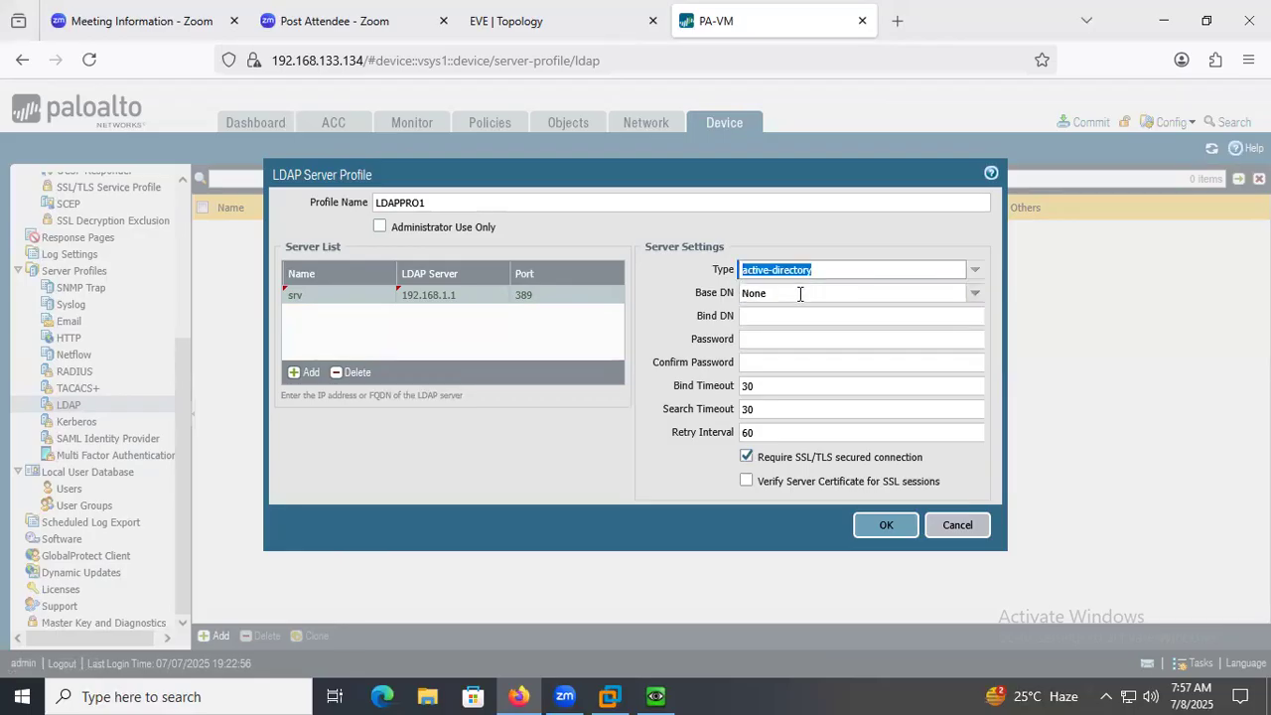
pyautogui.click(975, 293)
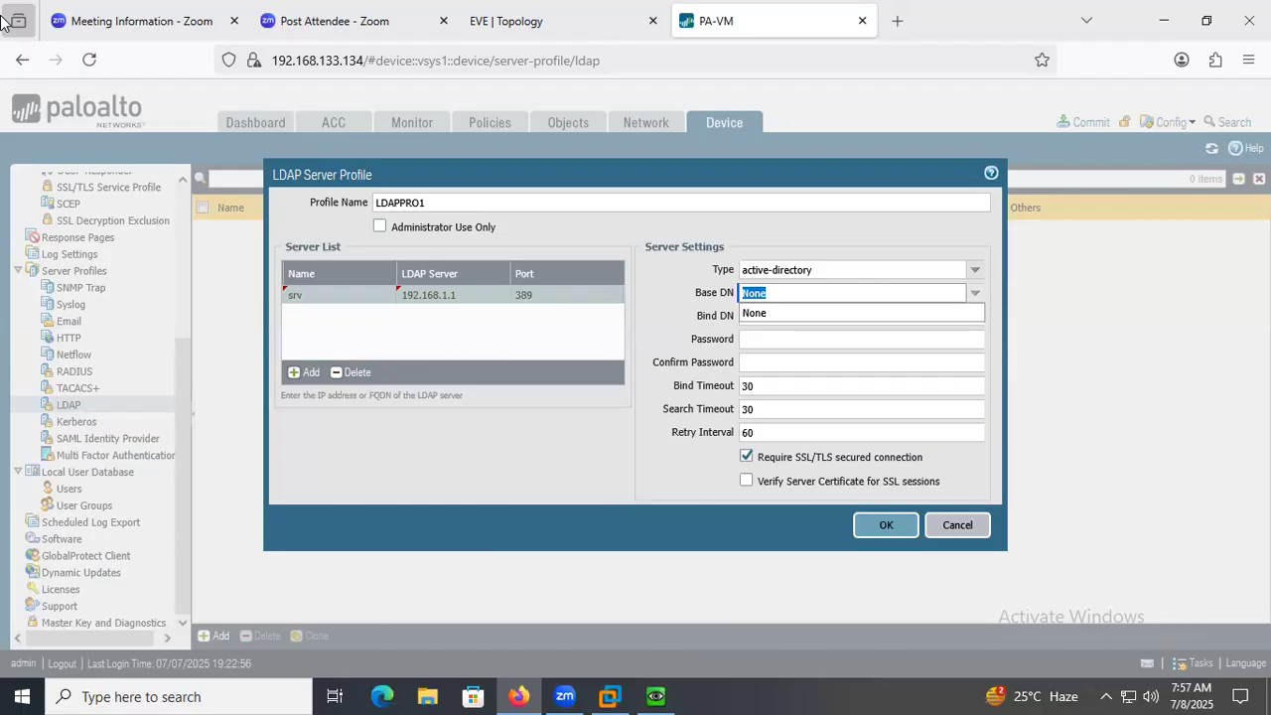
pyautogui.press('BackSpace')
pyautogui.write('DC=')
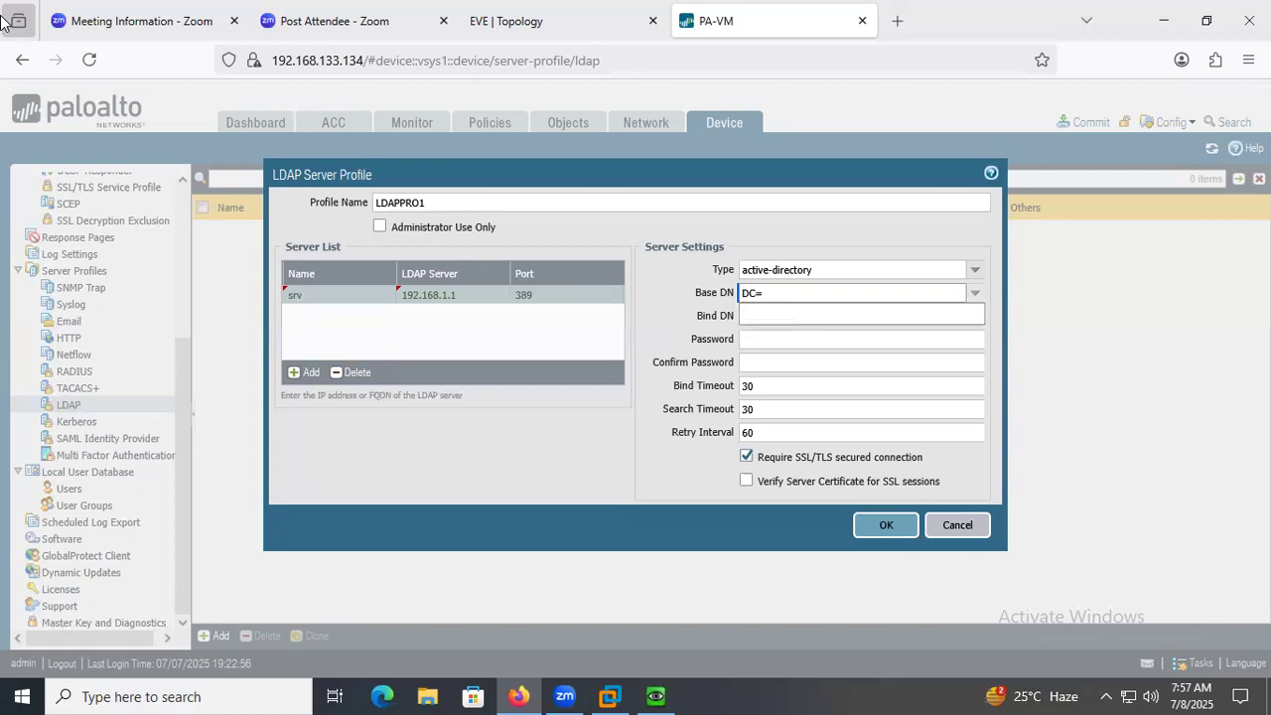
pyautogui.write('paloalto,DC=com')
pyautogui.press('Tab')
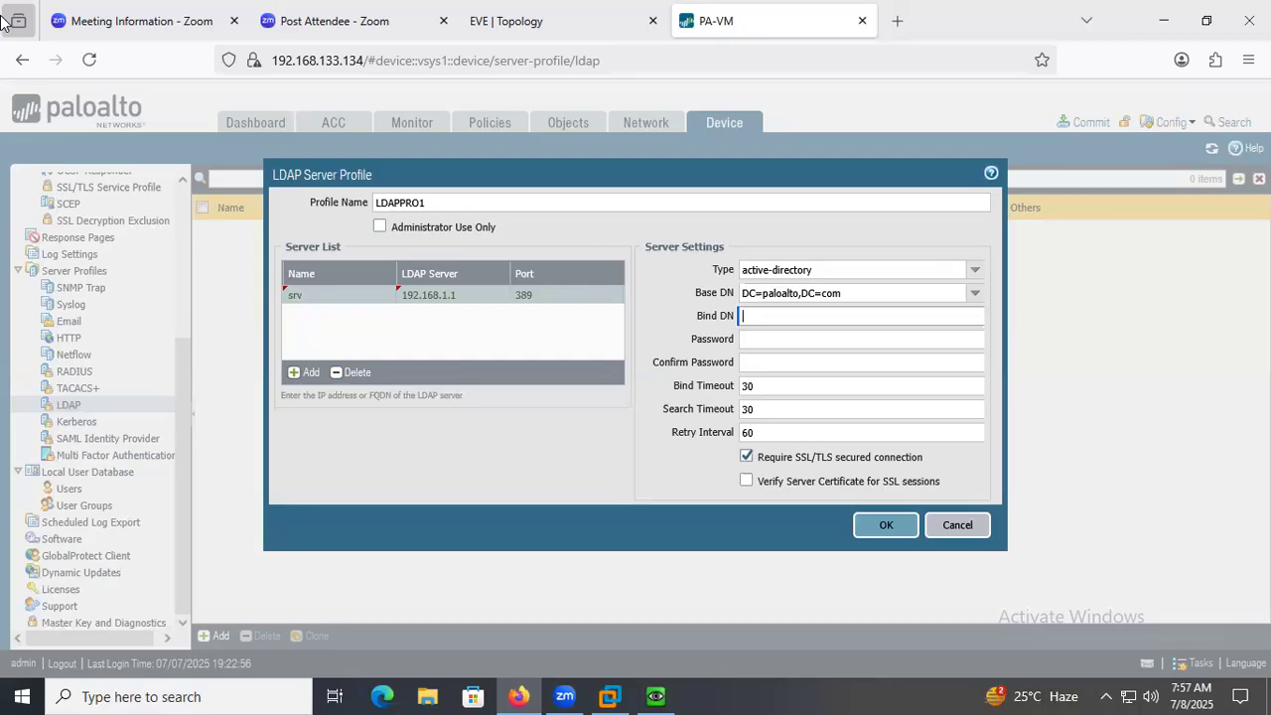
# Enter the bind account's e-mail-style login as Bind DN, and fill in and confirm its password.
pyautogui.press('Tab')
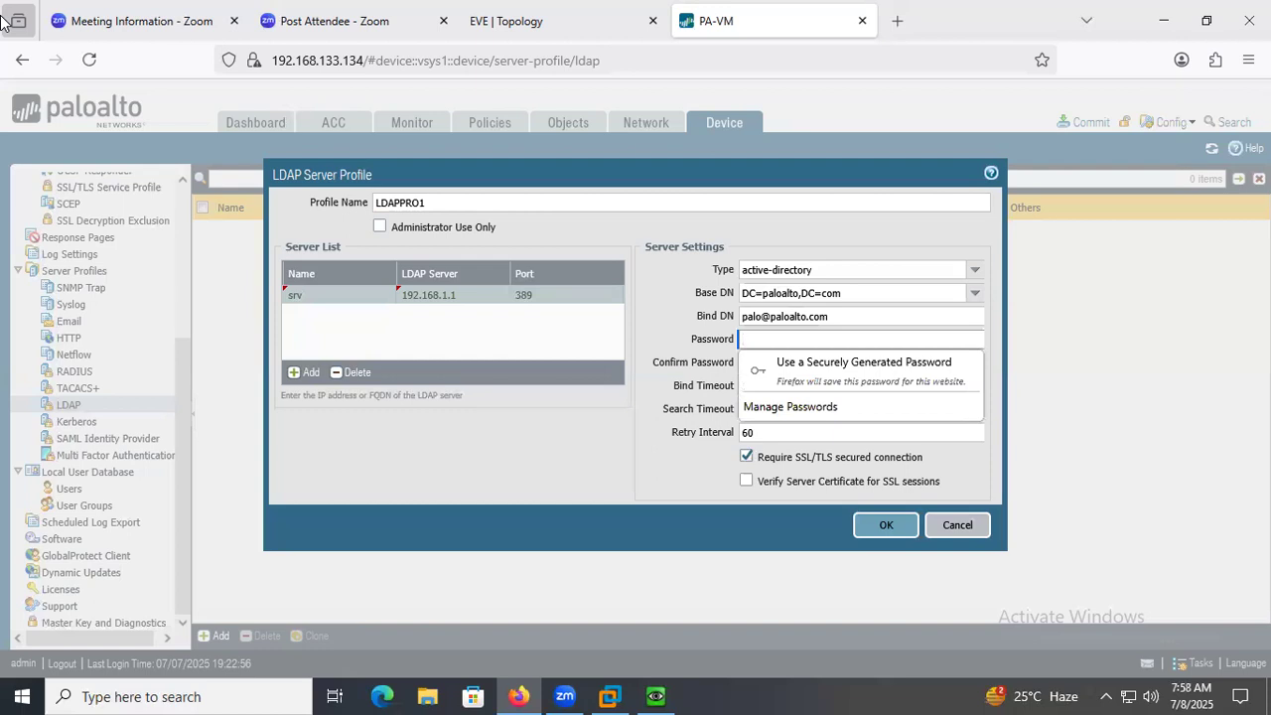
pyautogui.write('paloalto')
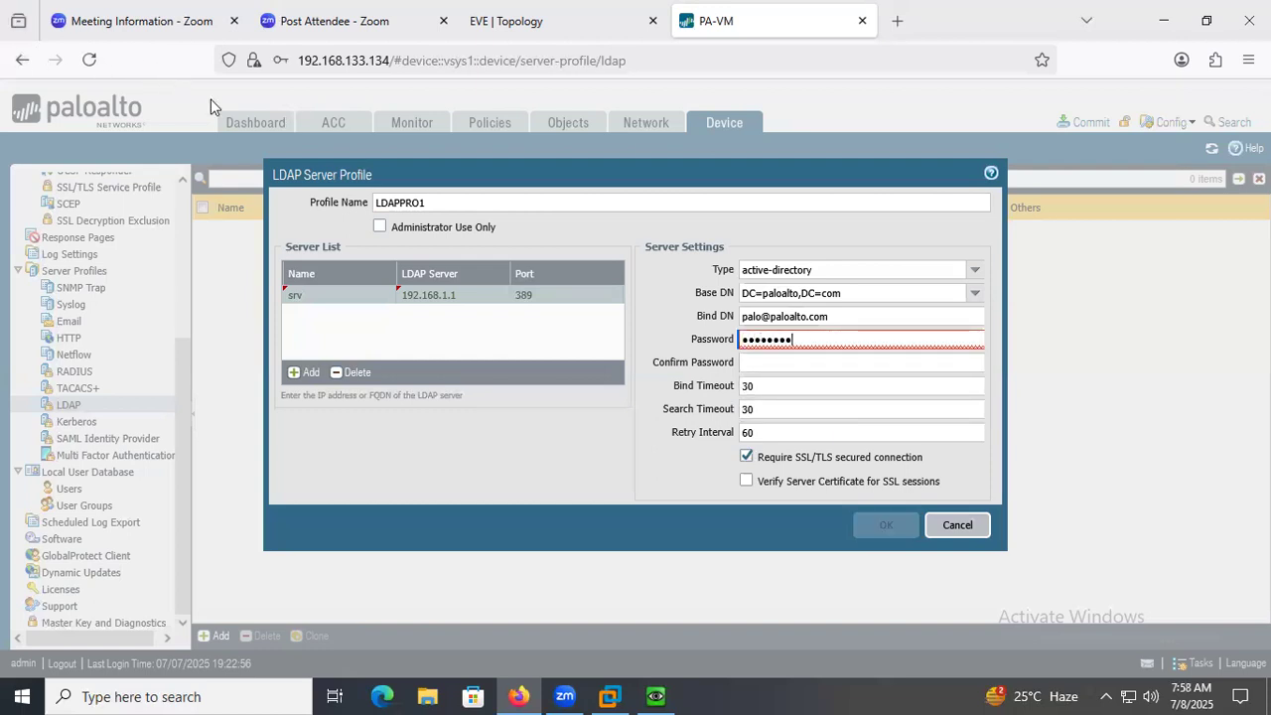
pyautogui.click(782, 364)
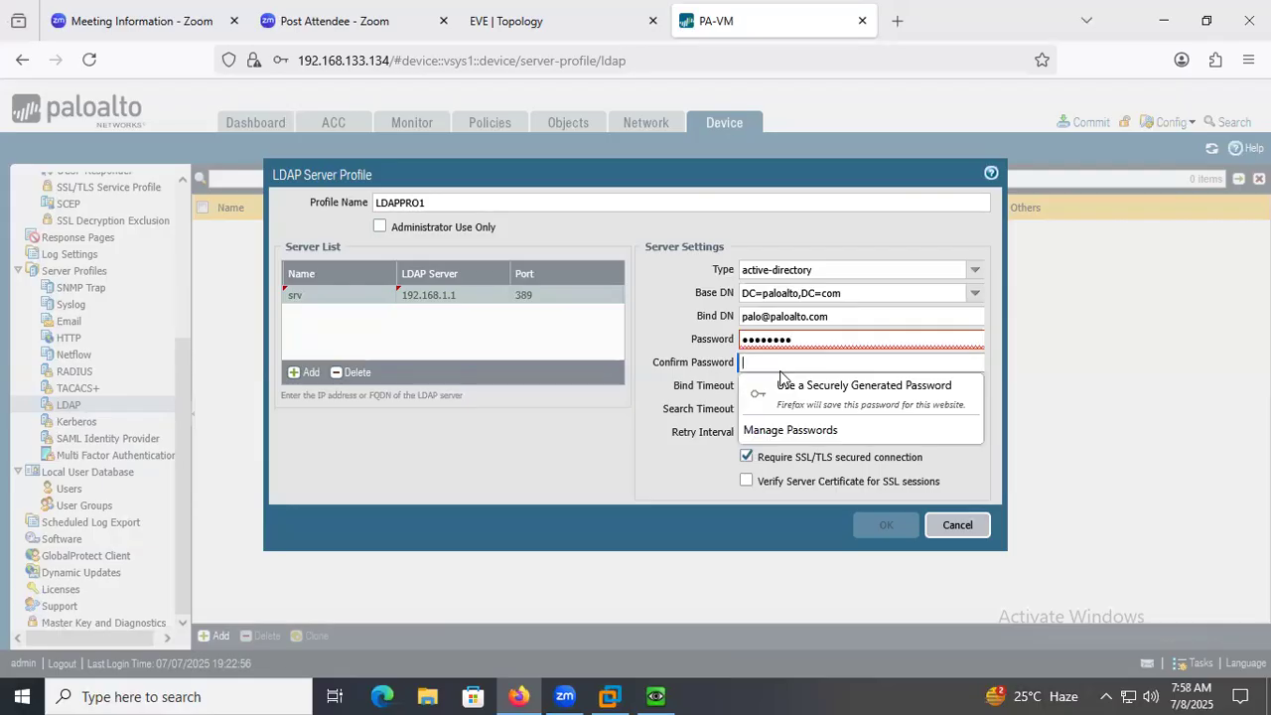
pyautogui.write('pa')
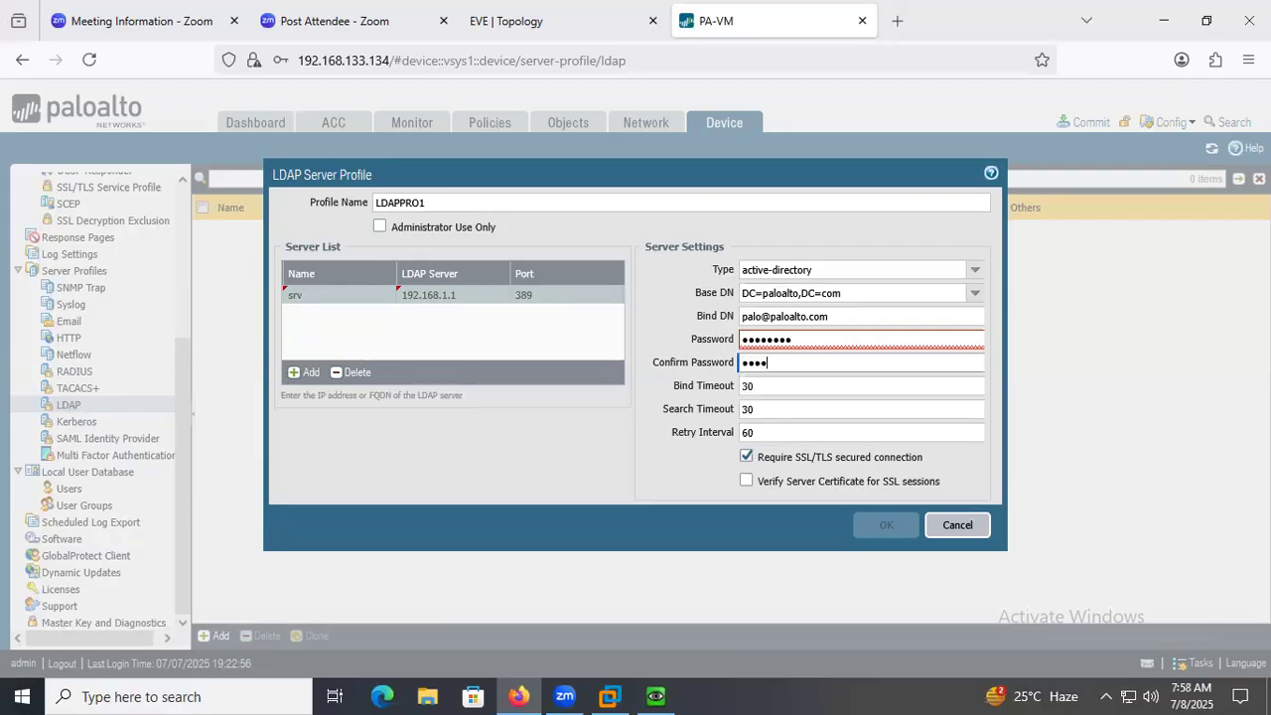
pyautogui.write('loalto')
pyautogui.moveTo(794, 363); pyautogui.dragTo(632, 426)
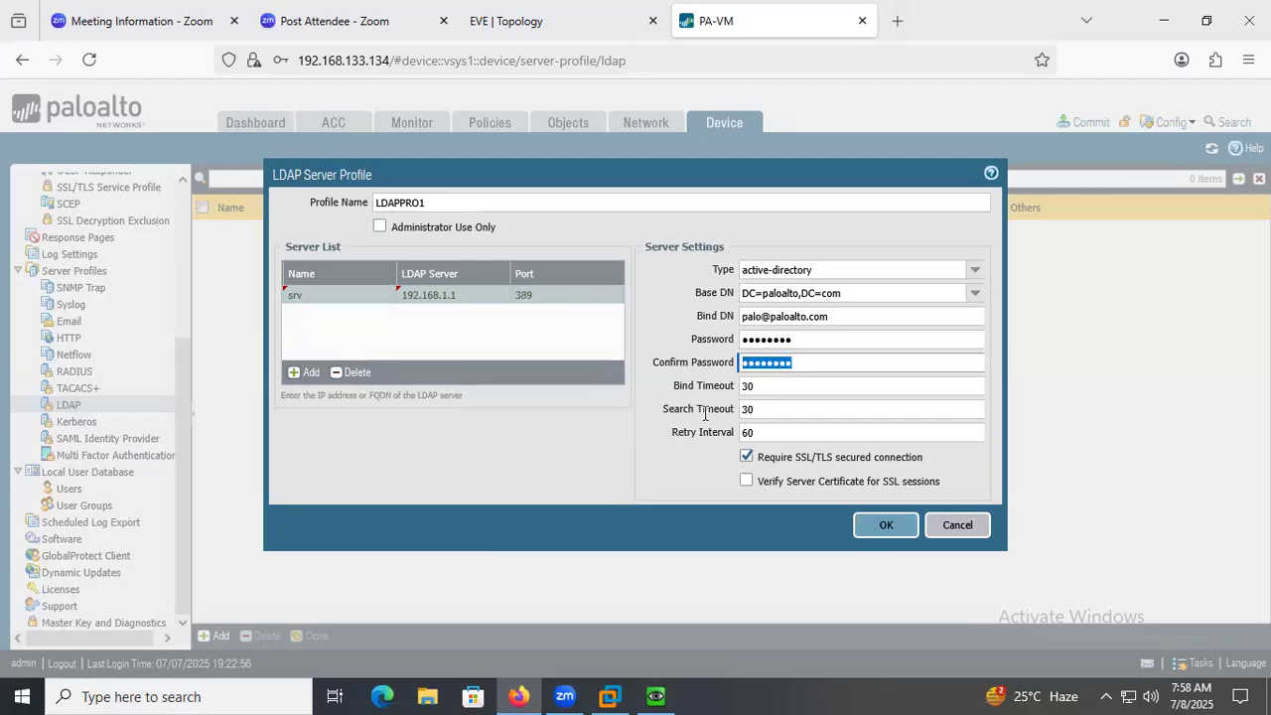
pyautogui.moveTo(711, 419); pyautogui.dragTo(679, 472)
pyautogui.click(740, 365)
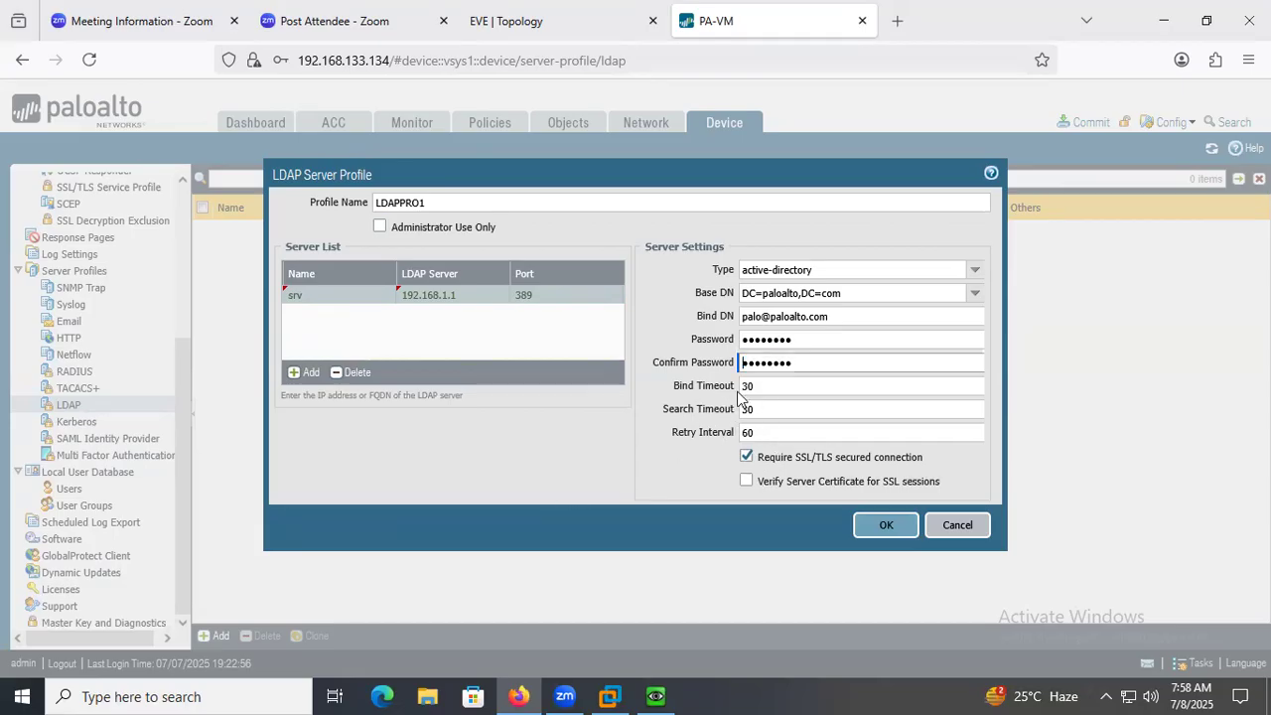
# Turn off the required SSL/TLS secured connection and save the LDAP server profile.
pyautogui.click(747, 458)
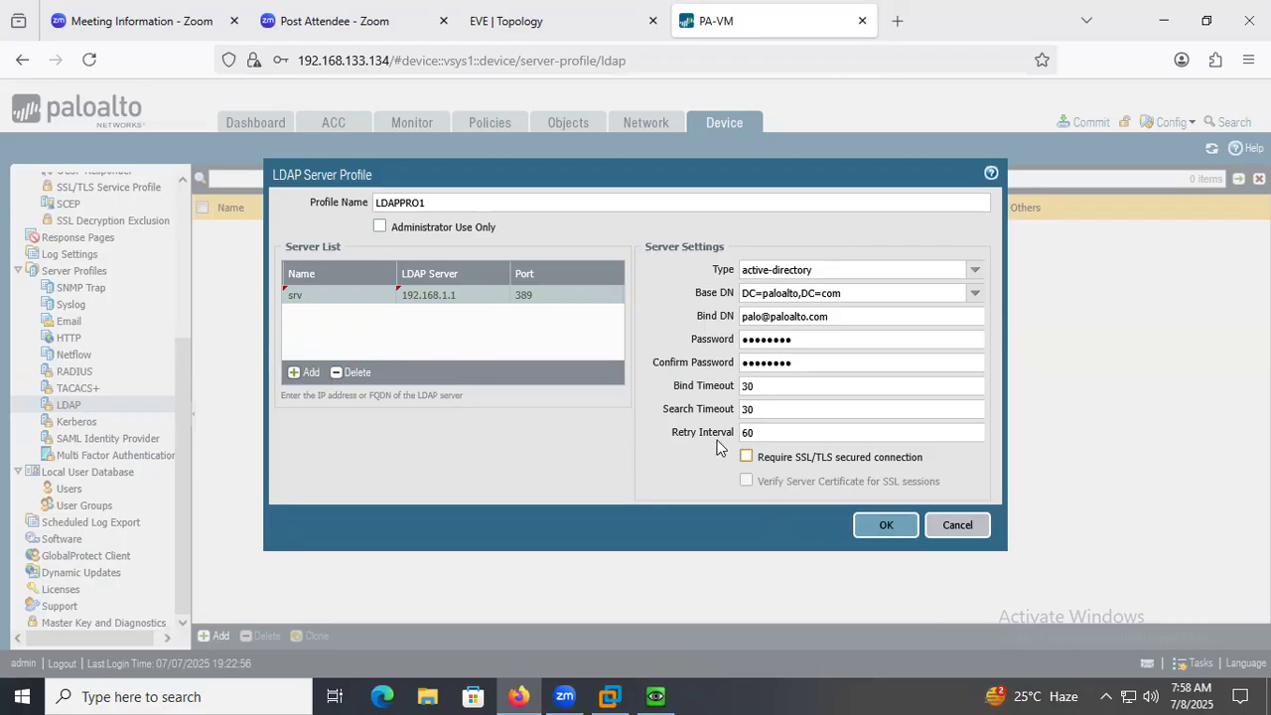
pyautogui.click(885, 524)
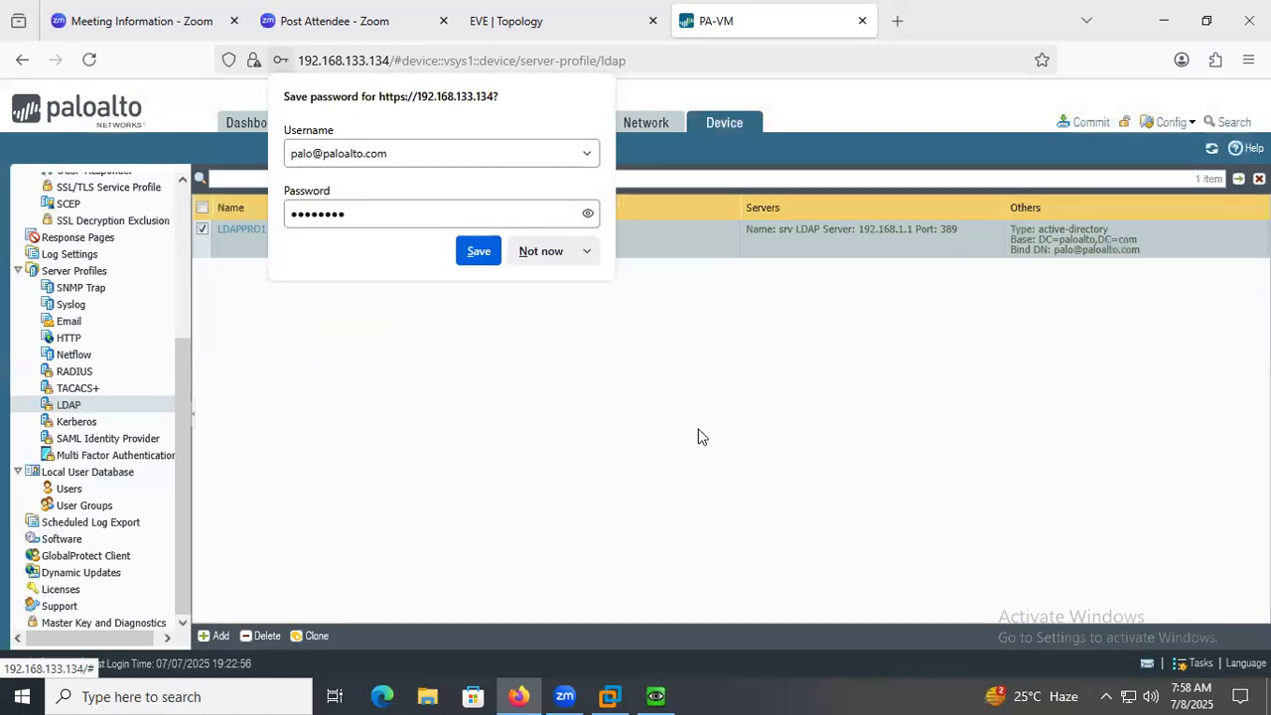
pyautogui.click(539, 257)
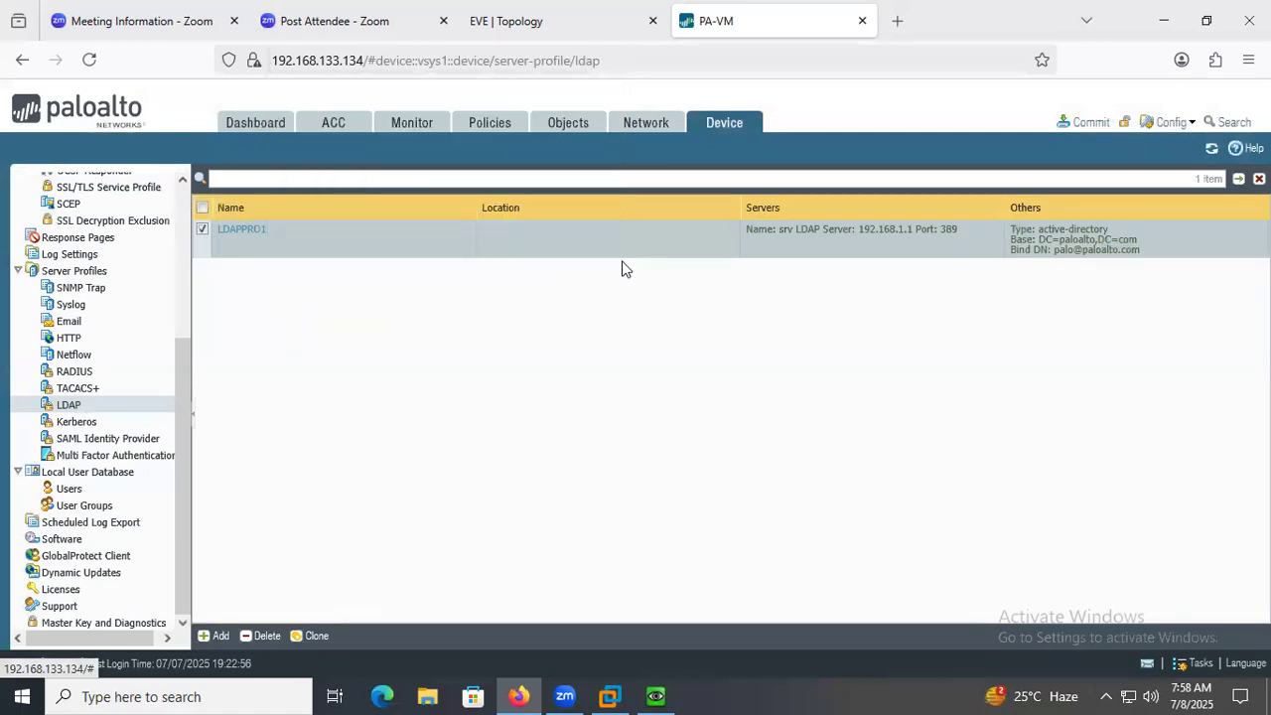
# Commit the firewall configuration and dismiss the commit status.
pyautogui.click(1090, 123)
pyautogui.click(802, 589)
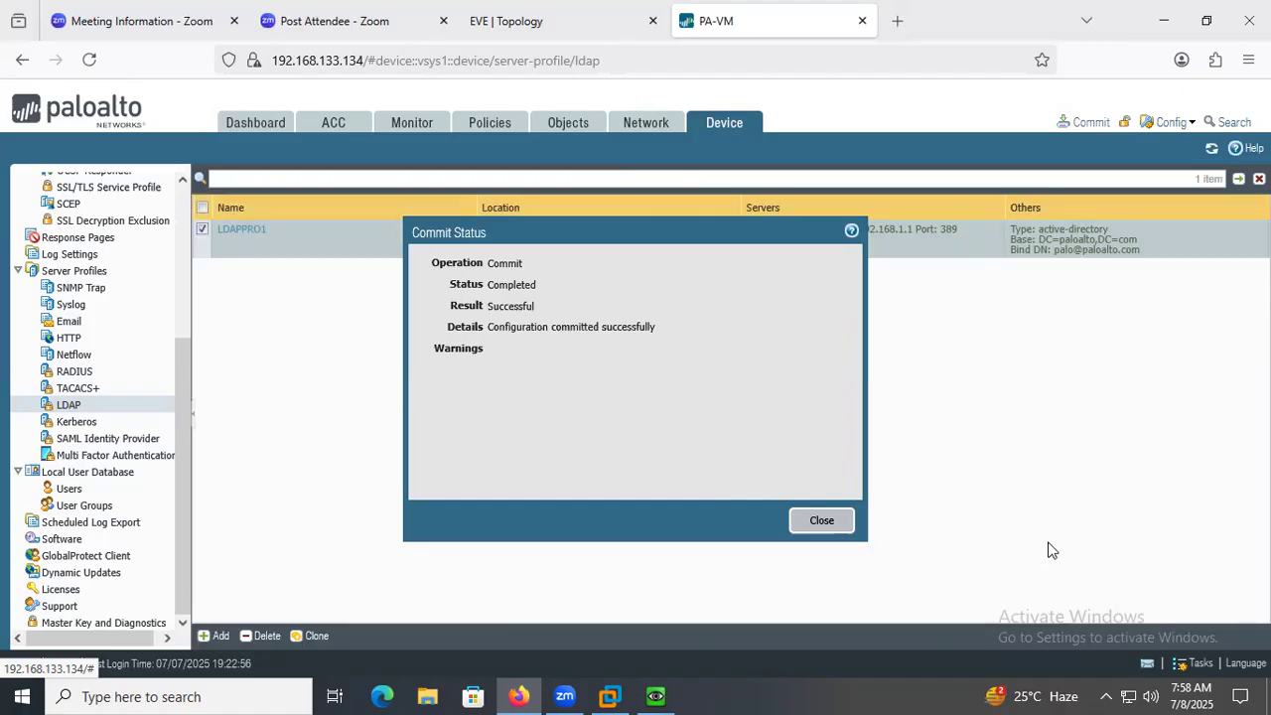
pyautogui.click(839, 526)
# Start a new authentication profile named AUTHPRO1.
pyautogui.moveTo(185, 471); pyautogui.dragTo(187, 295)
pyautogui.click(125, 284)
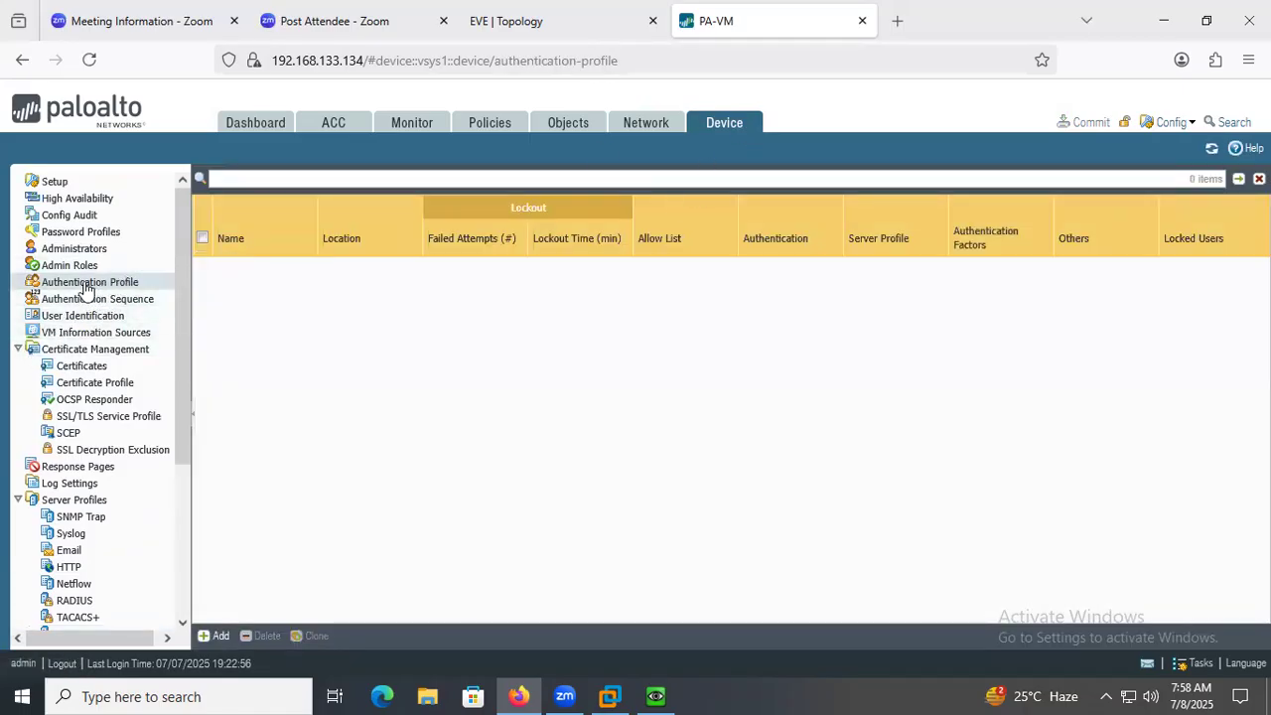
pyautogui.click(215, 635)
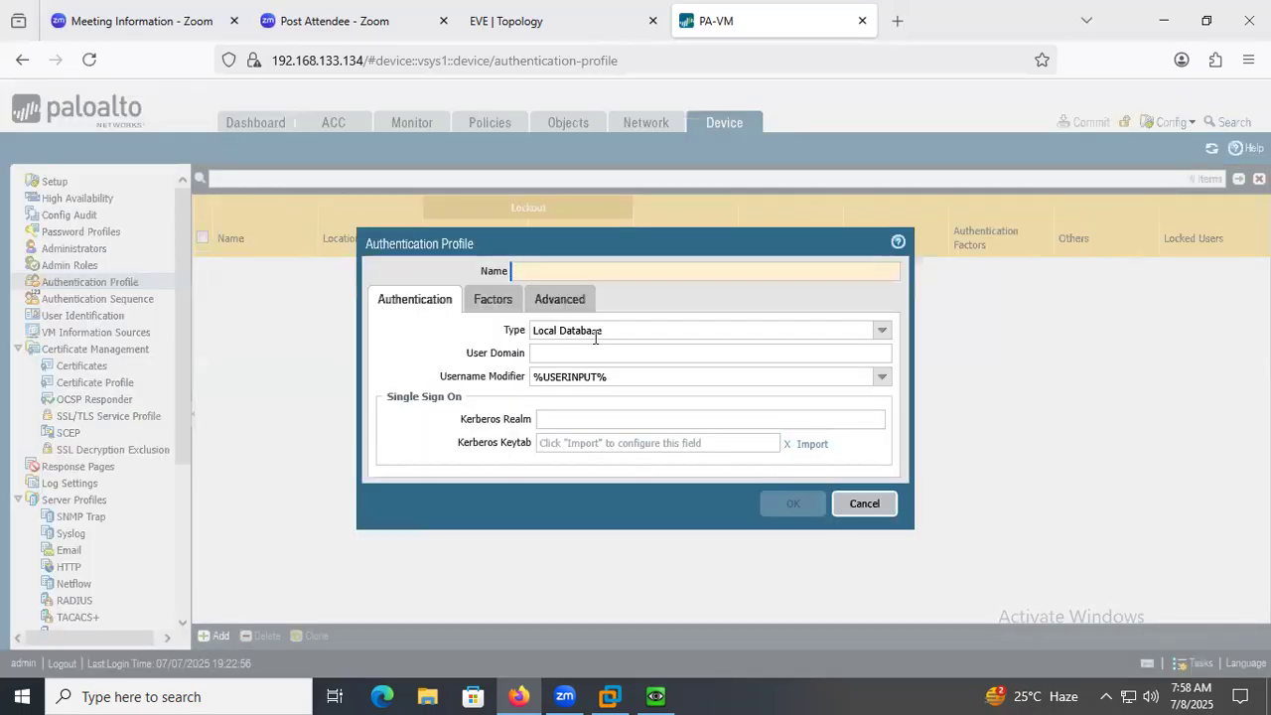
pyautogui.write('au')
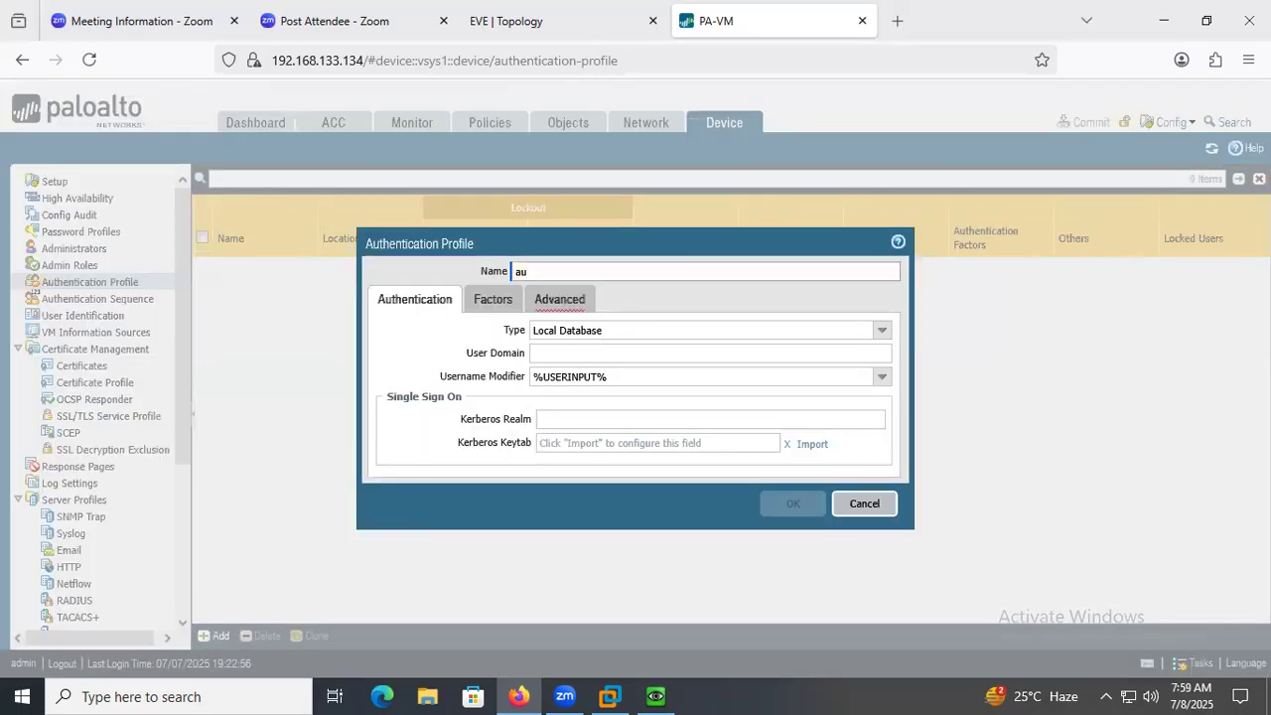
pyautogui.write('AUTHPRO1')
# Set the authentication profile's type to LDAP and its server profile to LDAPPRO1.
pyautogui.click(880, 336)
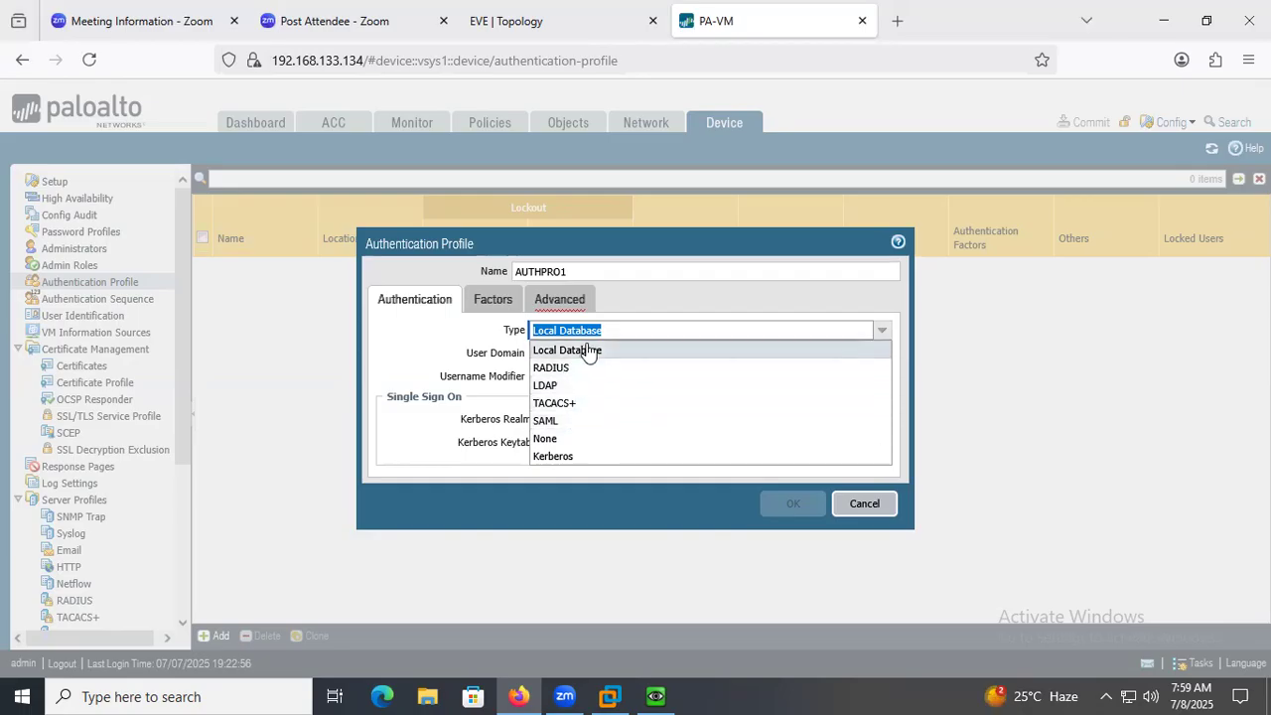
pyautogui.click(564, 388)
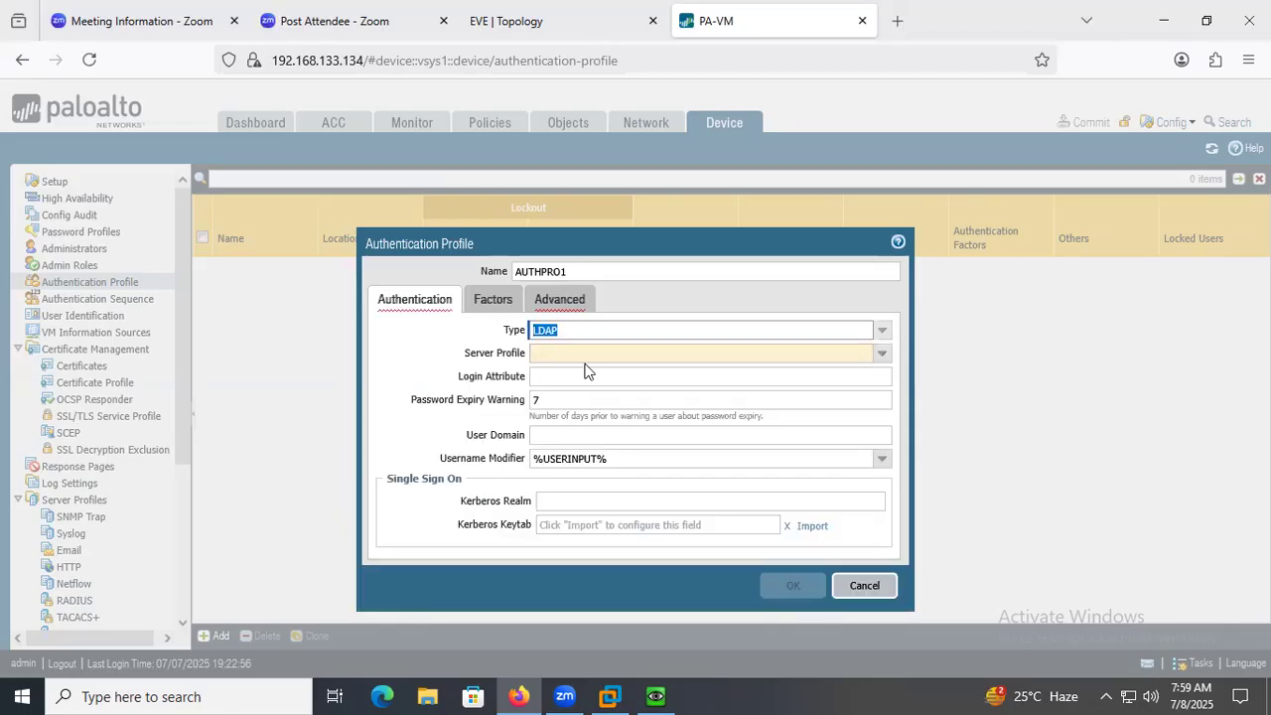
pyautogui.click(582, 355)
pyautogui.click(882, 354)
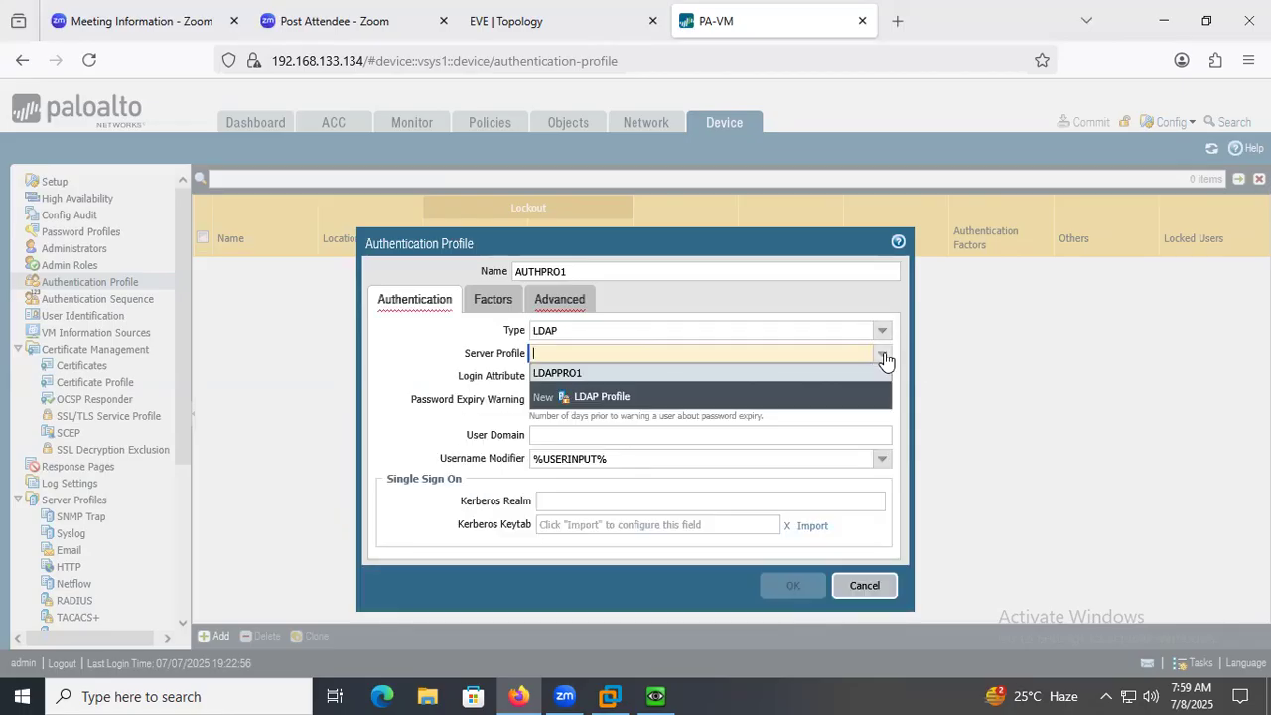
pyautogui.click(564, 373)
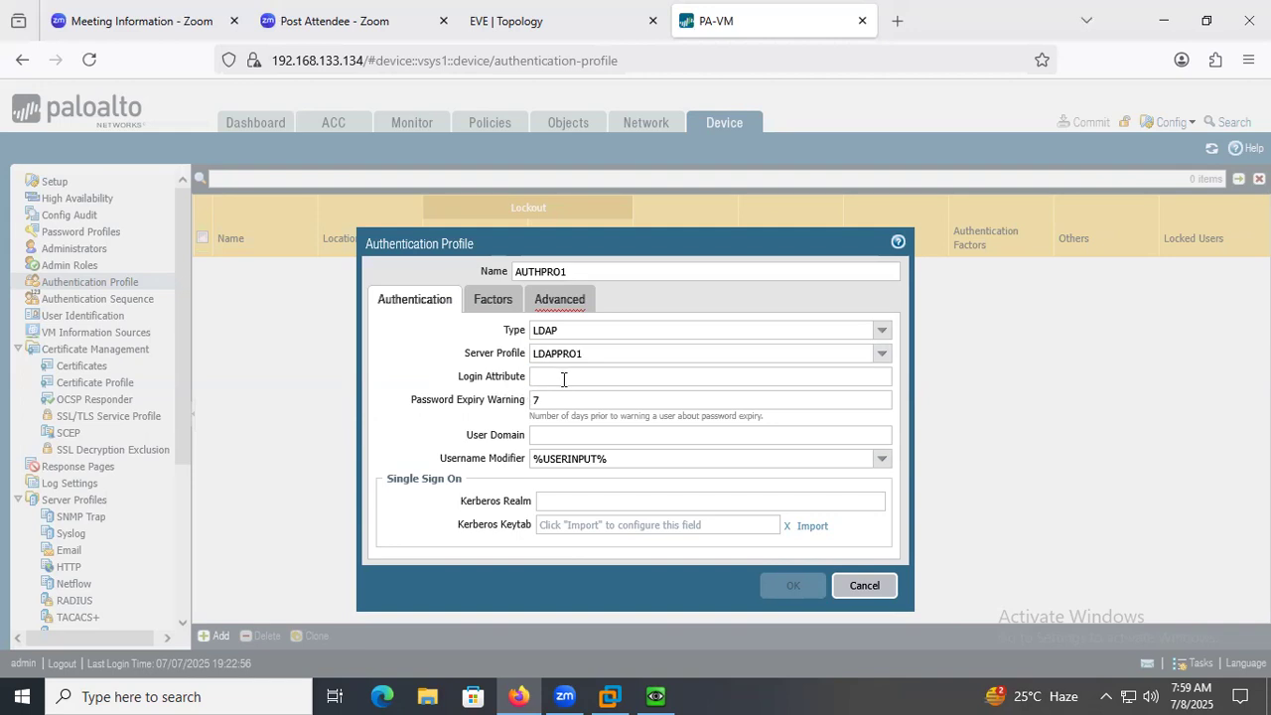
# Open Google in a new browser tab and search for "samaccountname in ad".
pyautogui.click(898, 20)
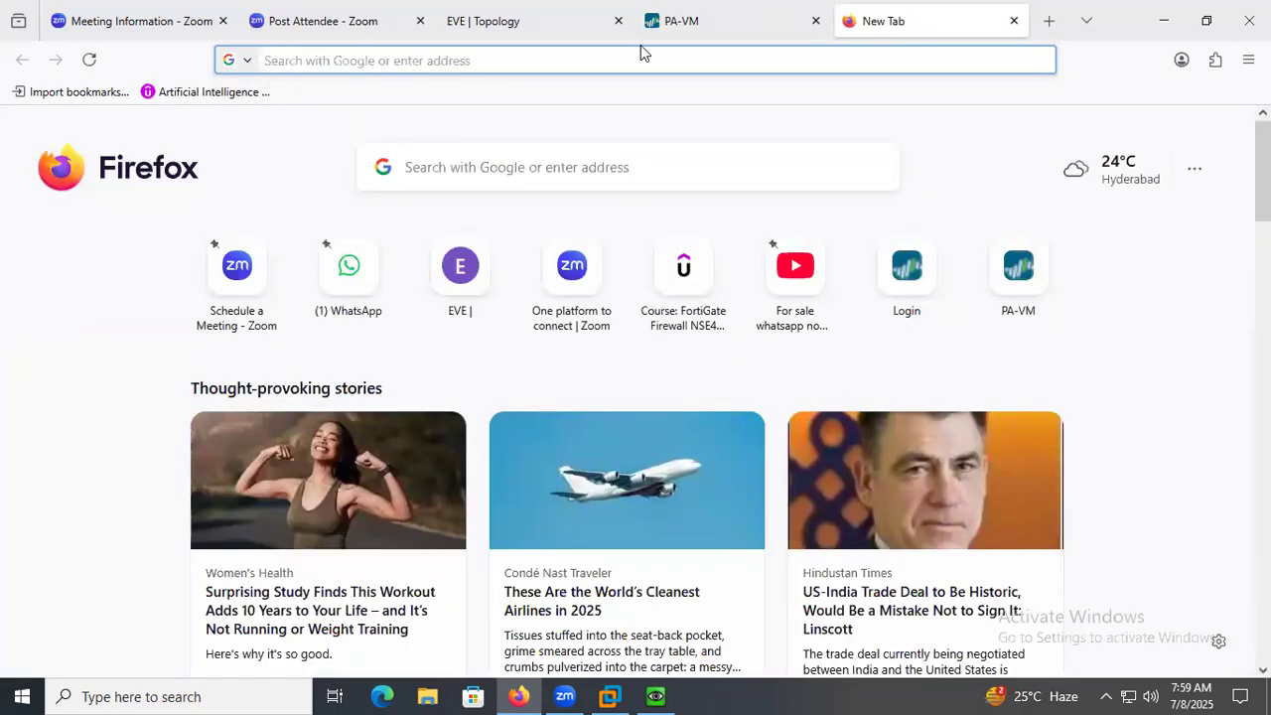
pyautogui.write('GOOGLE.CO')
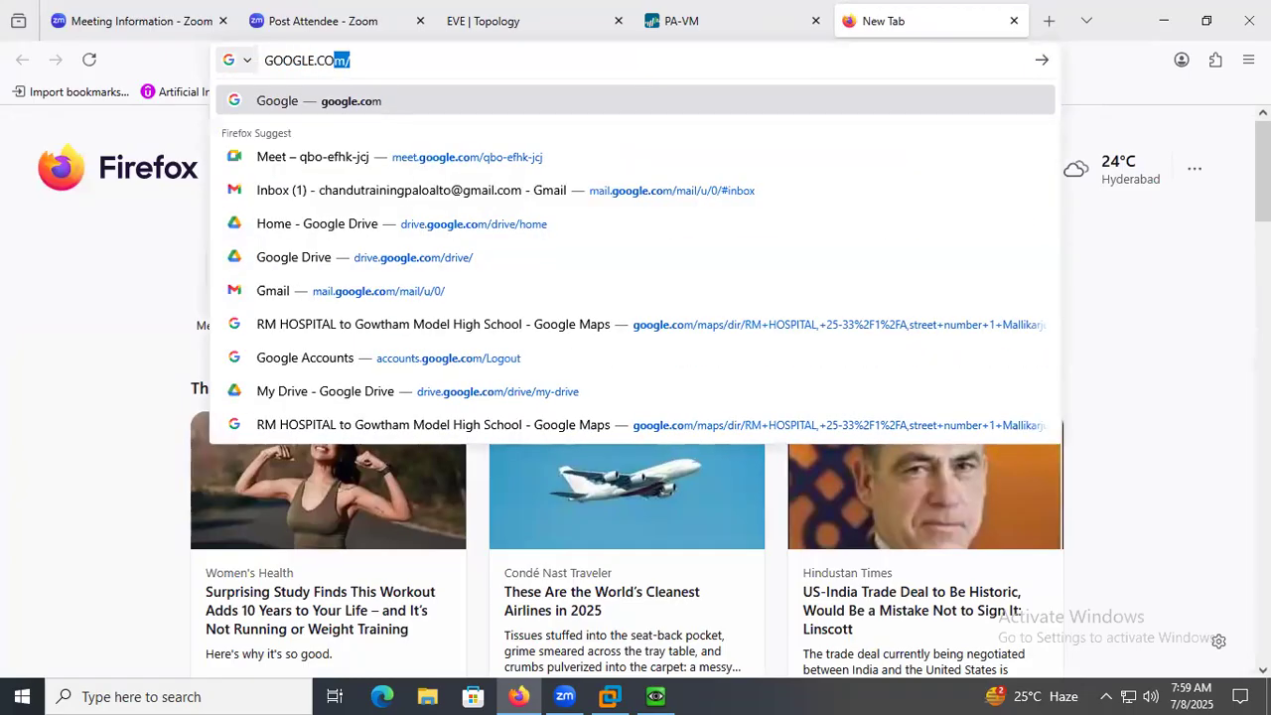
pyautogui.press('Return')
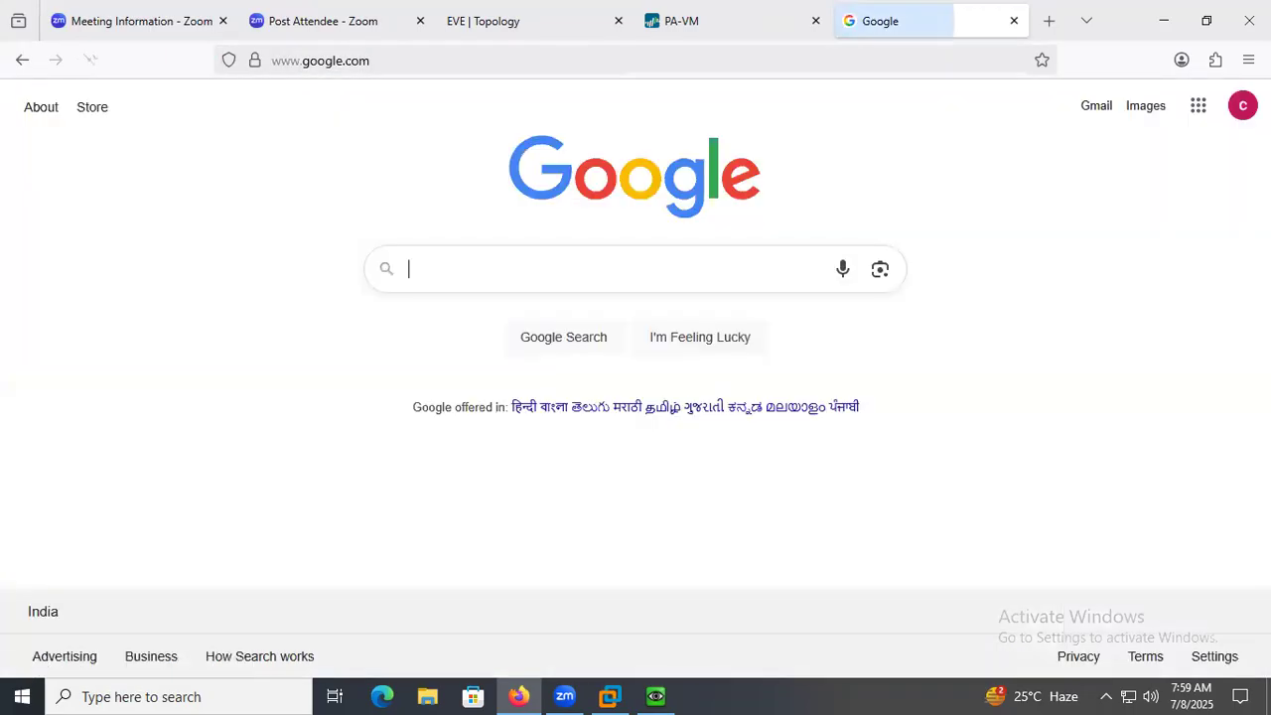
pyautogui.write('samaccountn')
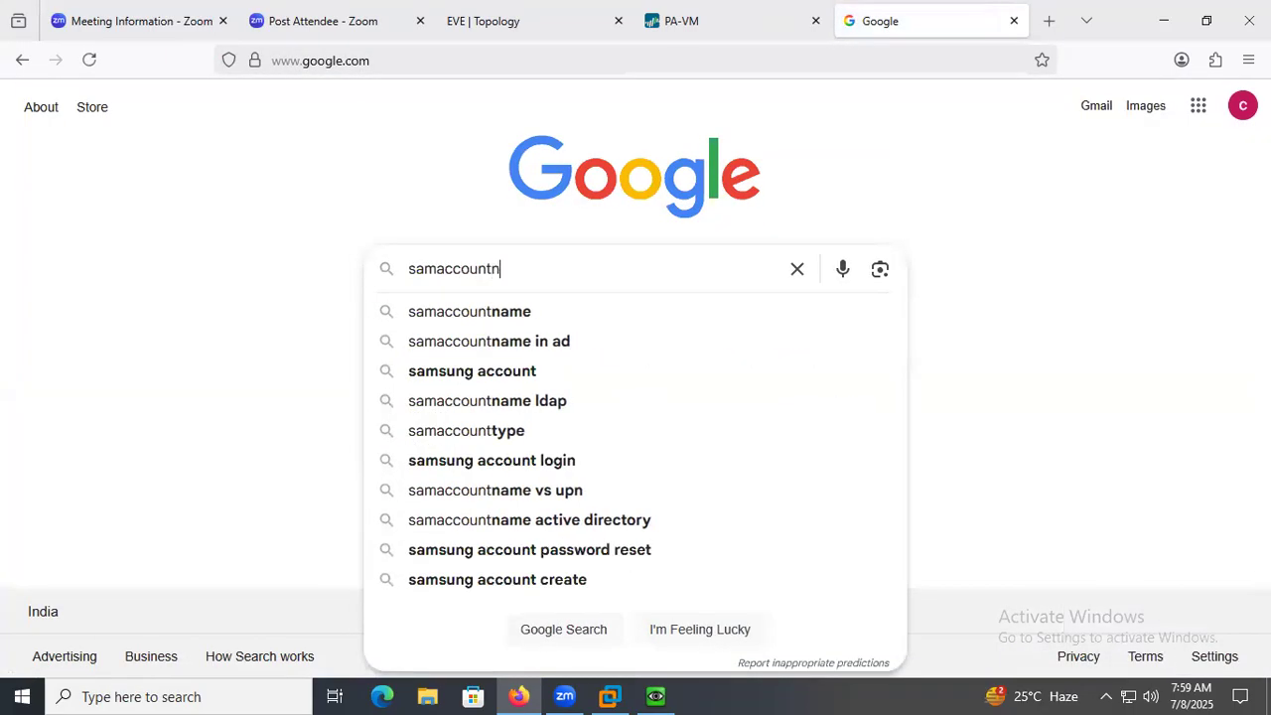
pyautogui.write('ame in ad')
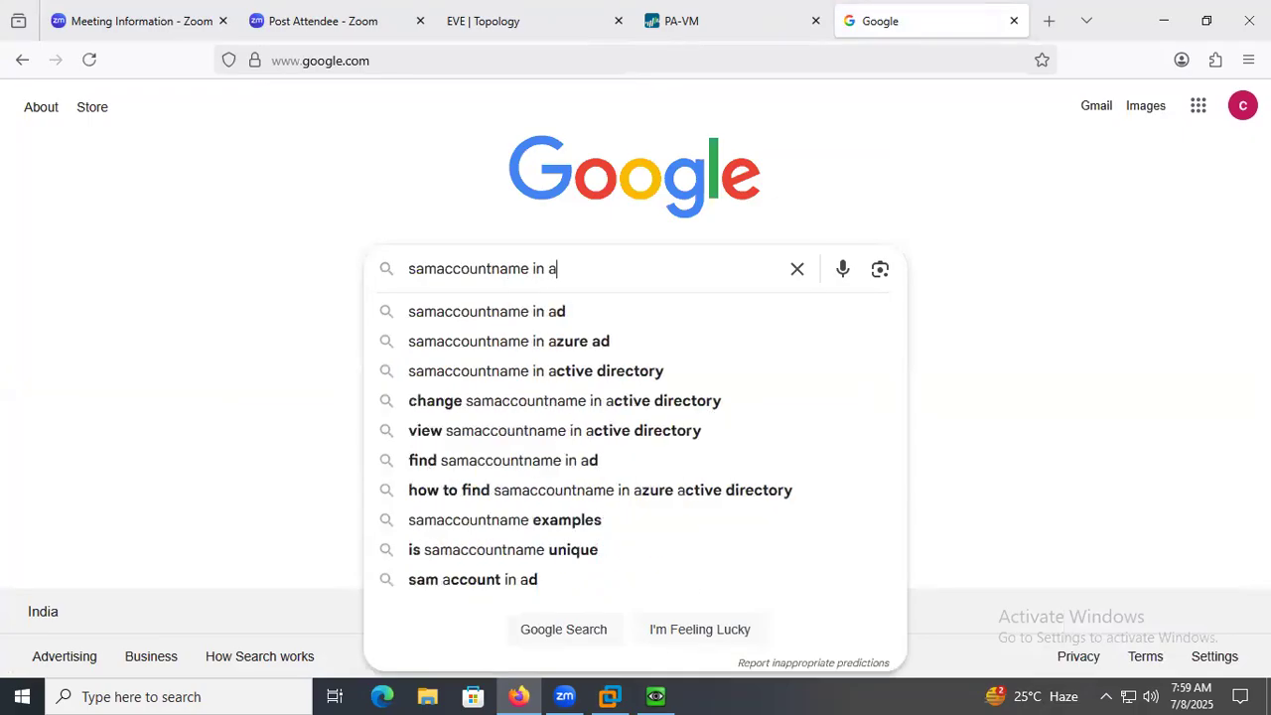
pyautogui.press('Return')
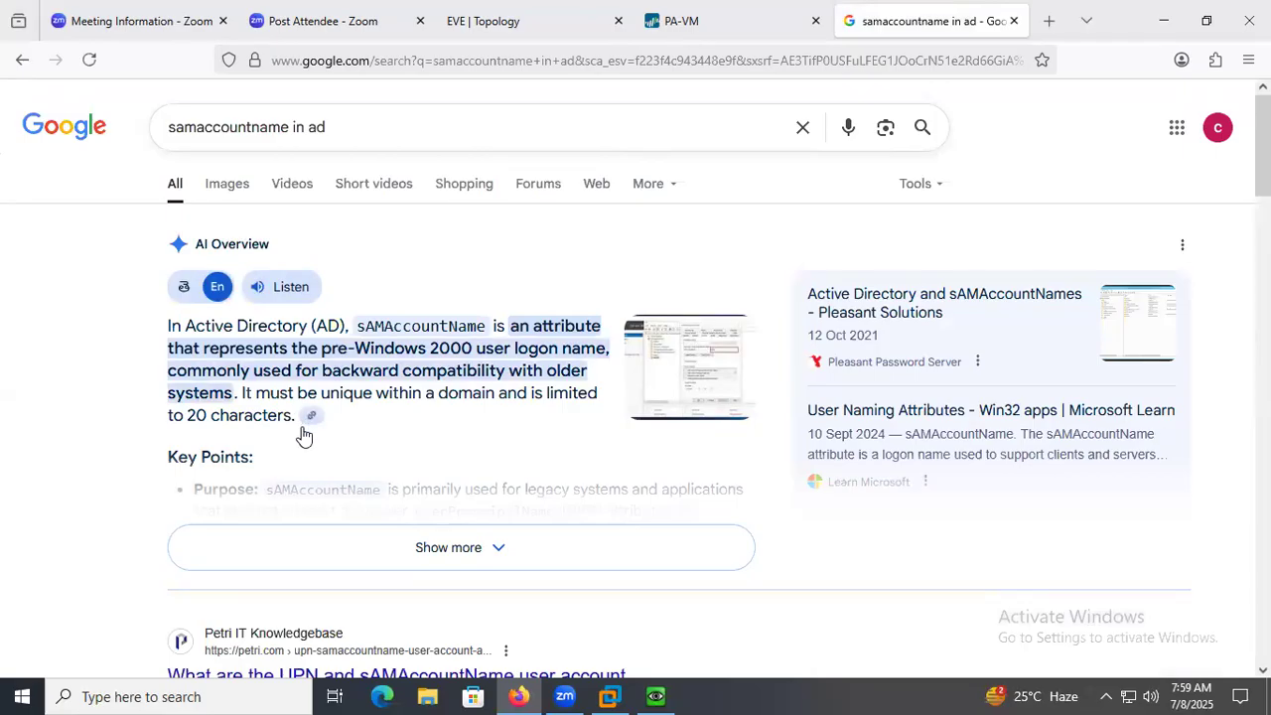
# Open the Petri article on the UPN and sAMAccountName attributes, accept its cookies and dismiss the newsletter pop-up.
pyautogui.scroll(-2, 300, 452)
pyautogui.scroll(-3, 300, 457)
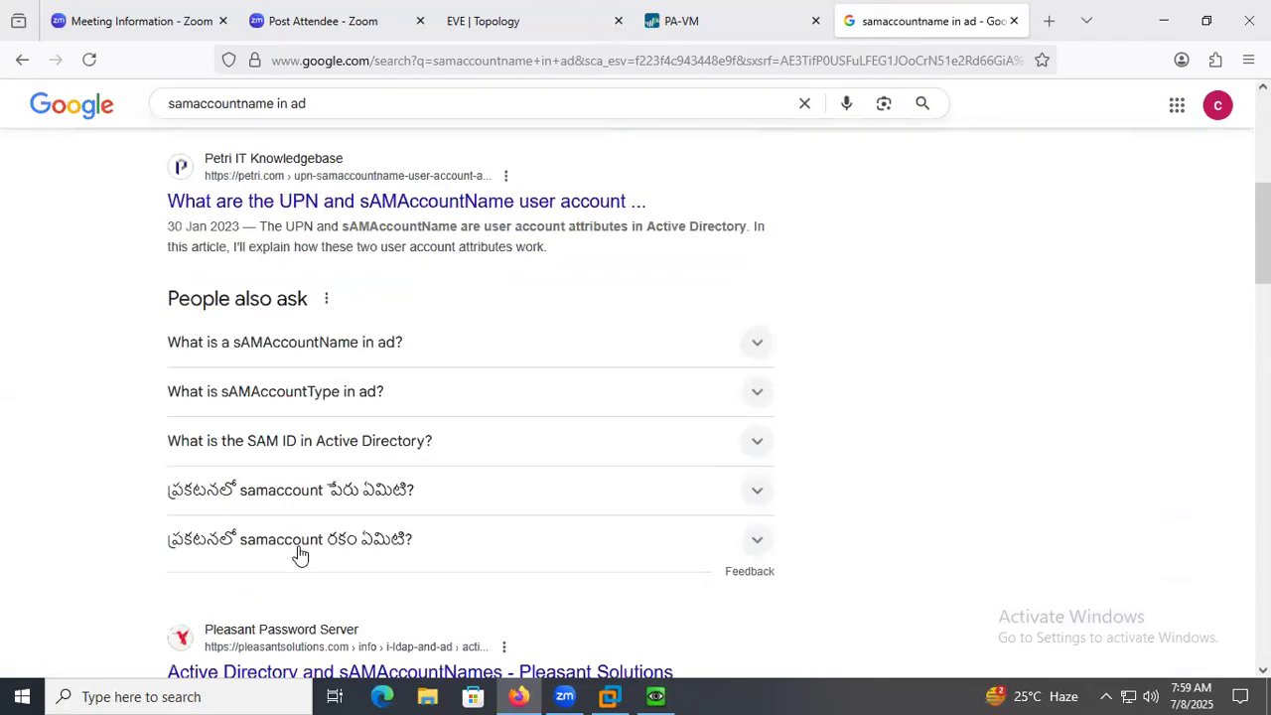
pyautogui.click(407, 204)
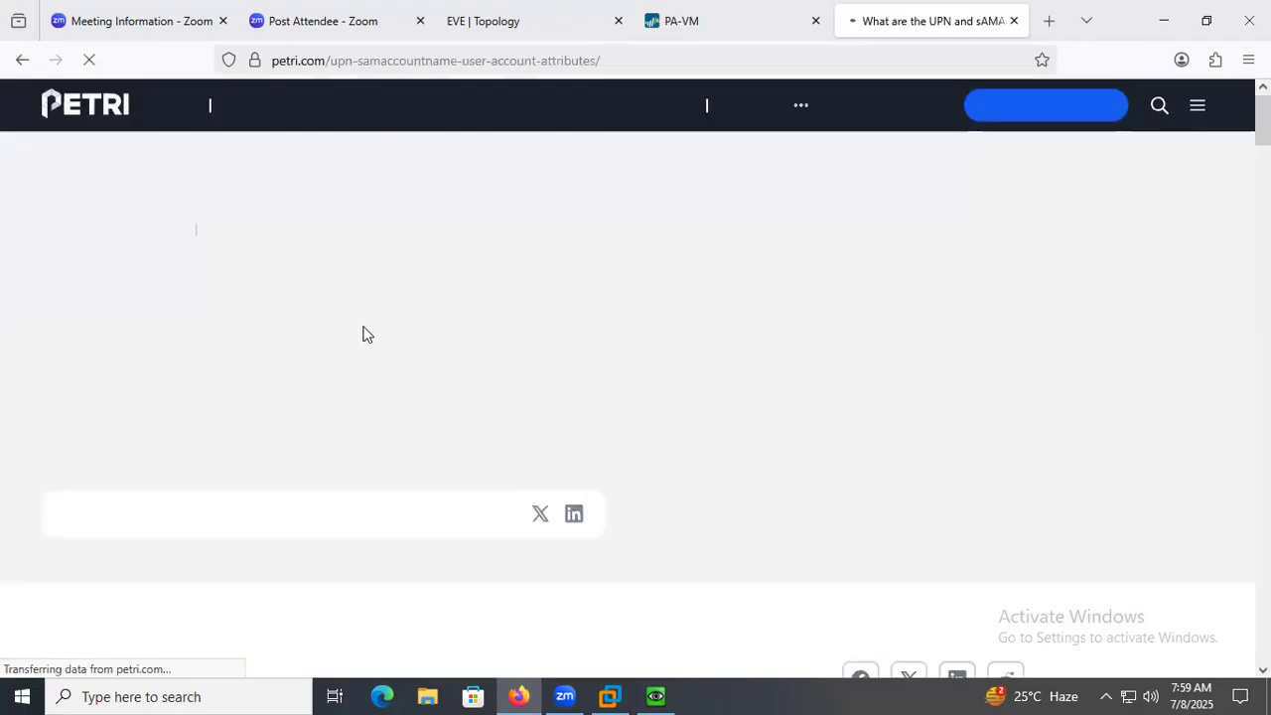
pyautogui.scroll(-3, 327, 477)
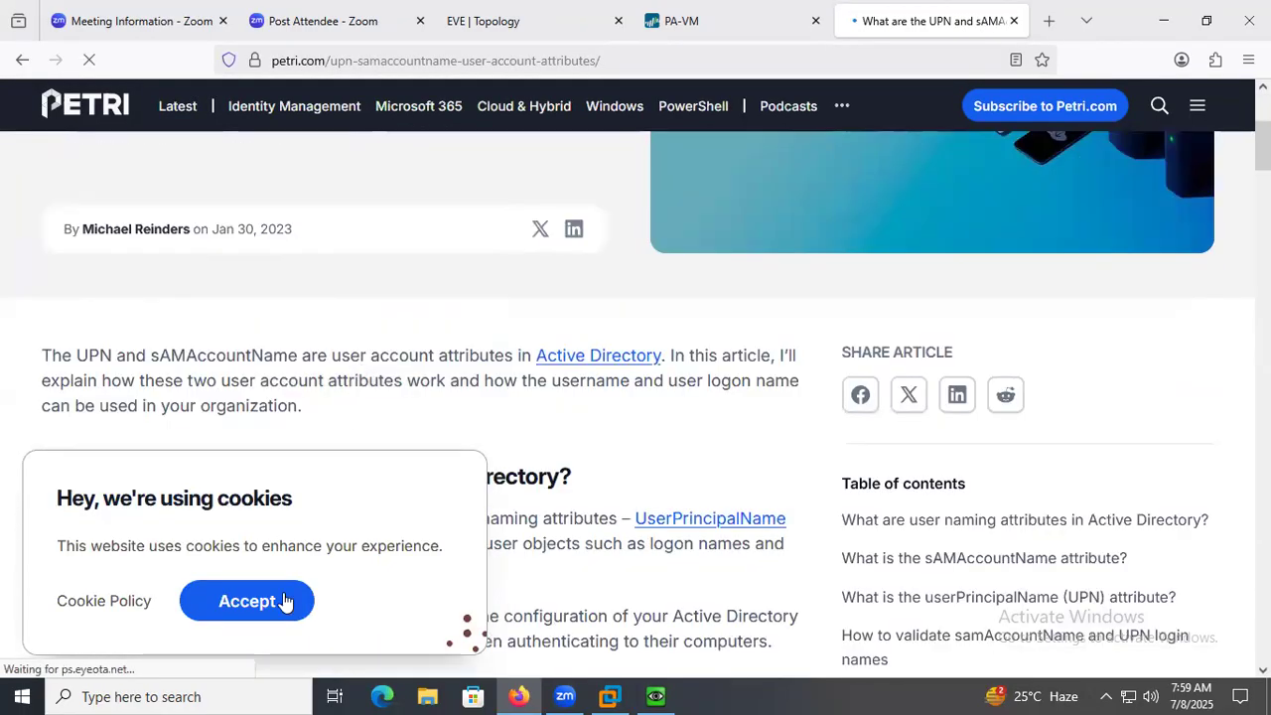
pyautogui.click(74, 600)
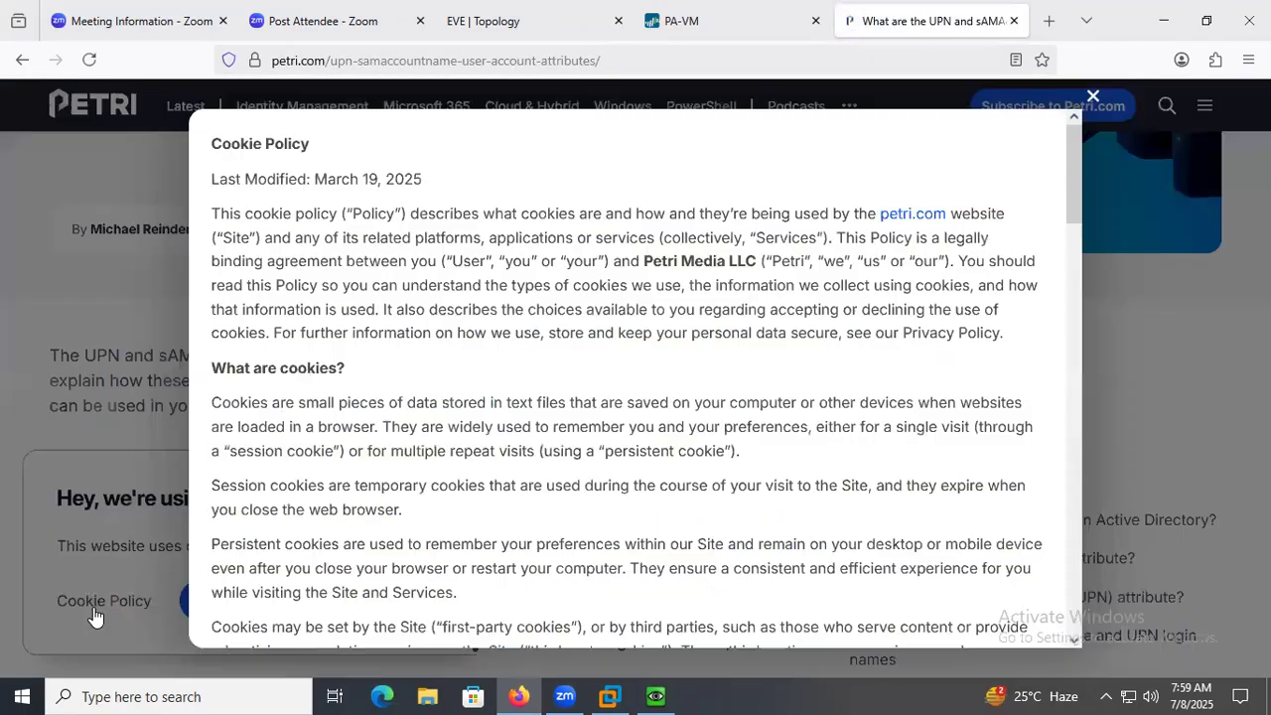
pyautogui.click(1092, 96)
pyautogui.scroll(-1, 375, 450)
pyautogui.scroll(-2, 375, 449)
pyautogui.click(256, 600)
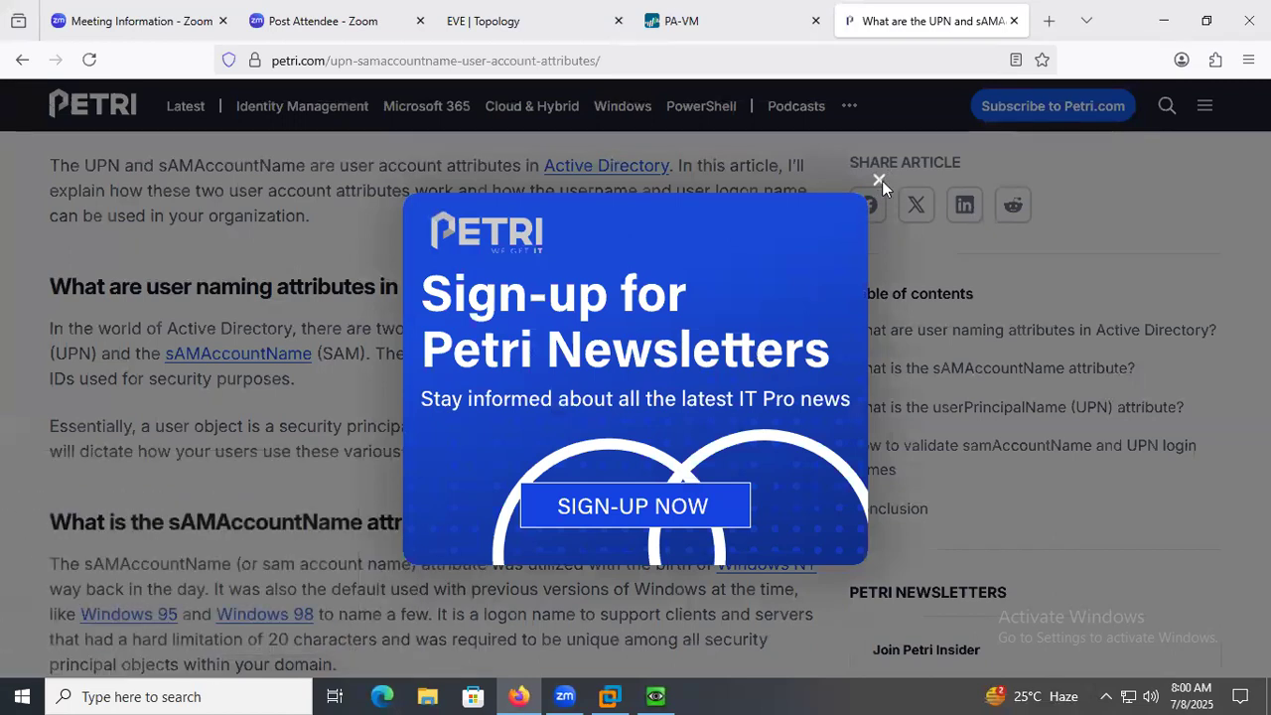
pyautogui.click(878, 180)
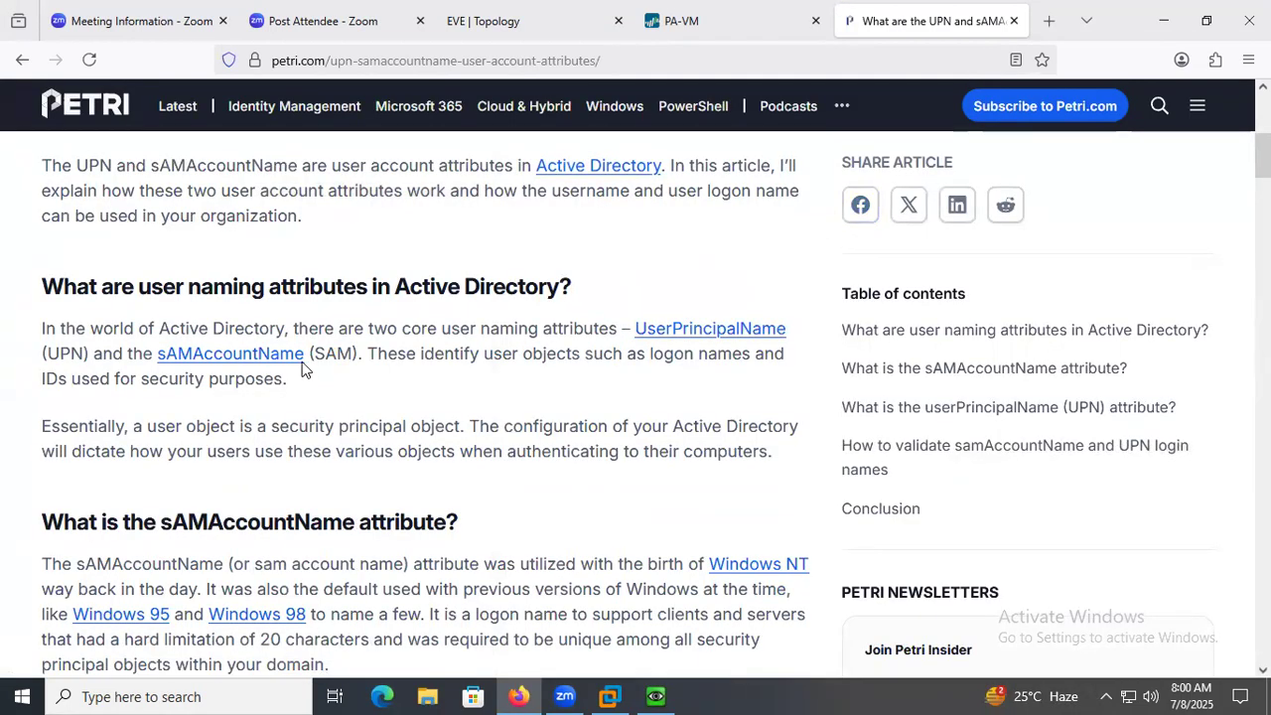
# Copy the attribute name sAMAccountName from the article's section on user naming attributes.
pyautogui.moveTo(310, 358); pyautogui.dragTo(164, 359)
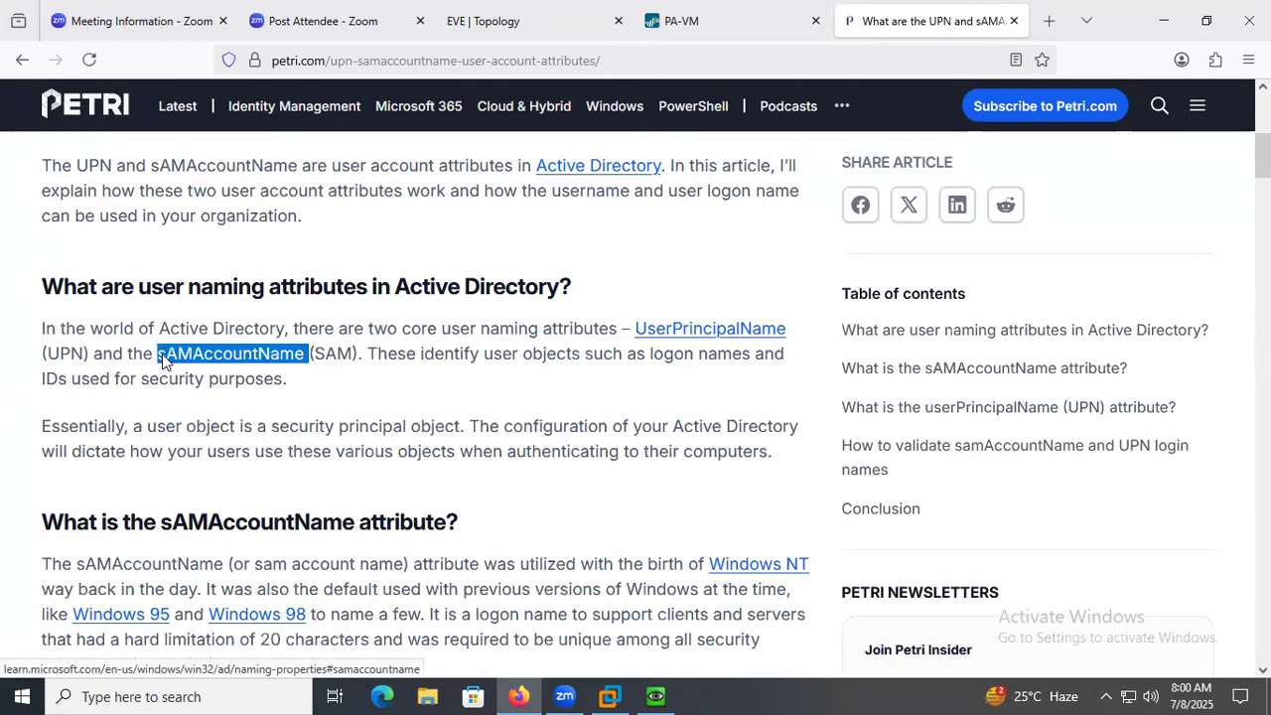
pyautogui.rightClick(162, 353)
pyautogui.click(218, 515)
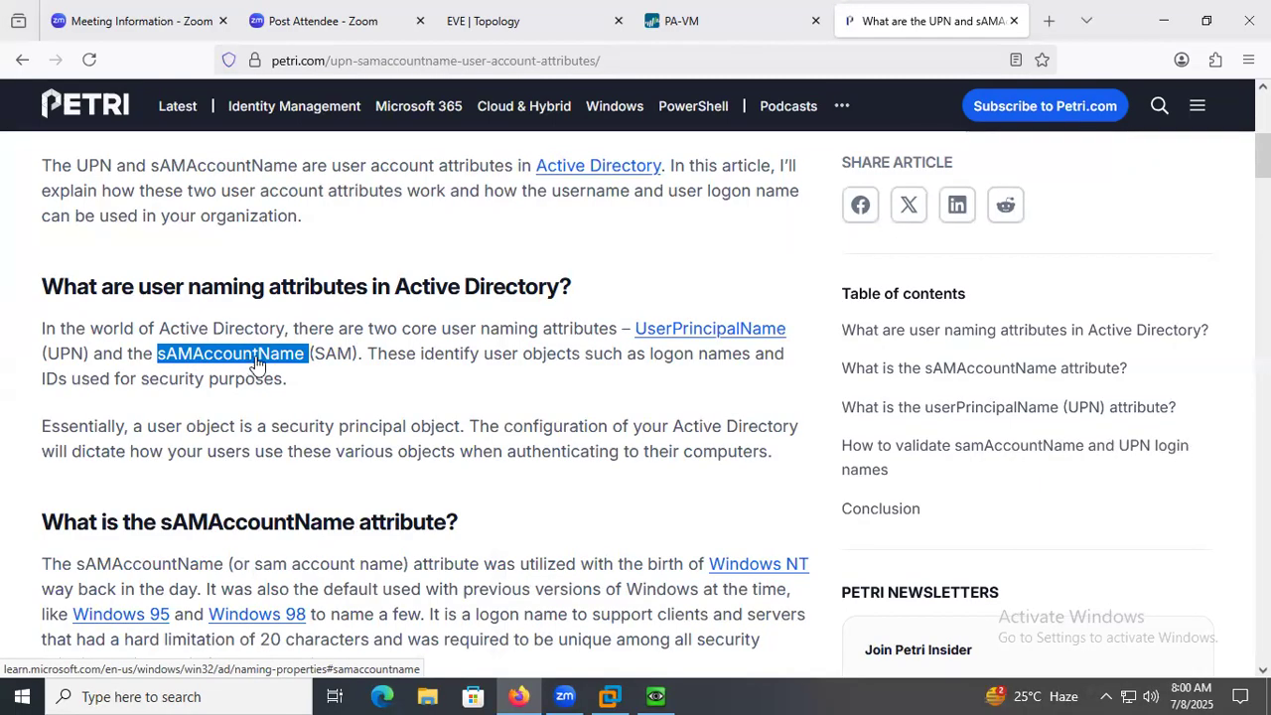
# Back in the firewall's authentication profile, paste sAMAccountName as the login attribute and set the user domain to paloalto.com.
pyautogui.click(715, 21)
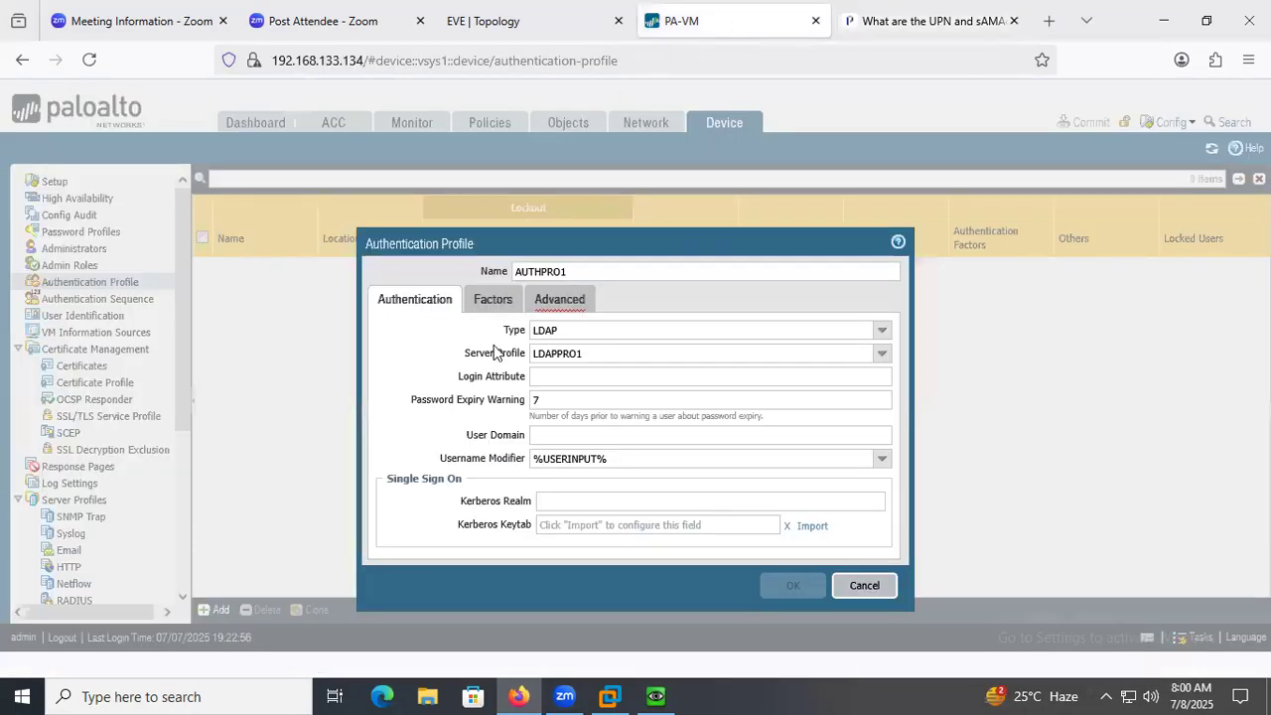
pyautogui.rightClick(546, 376)
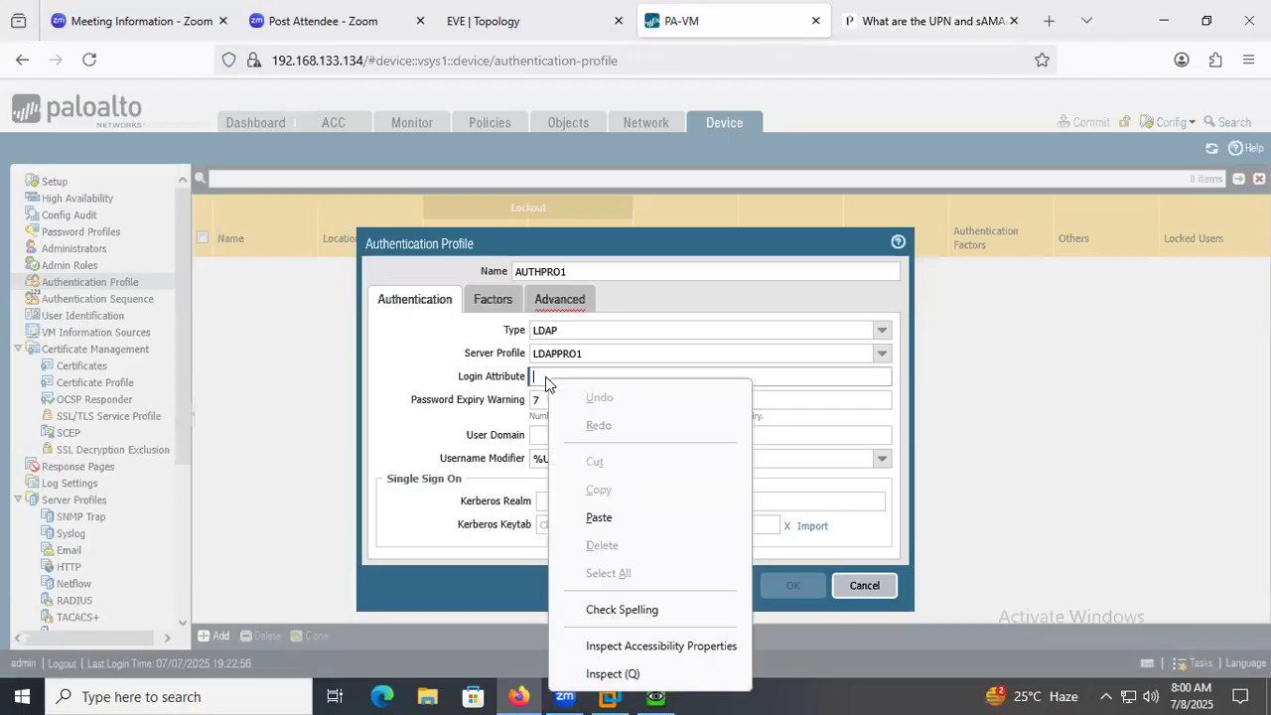
pyautogui.click(600, 518)
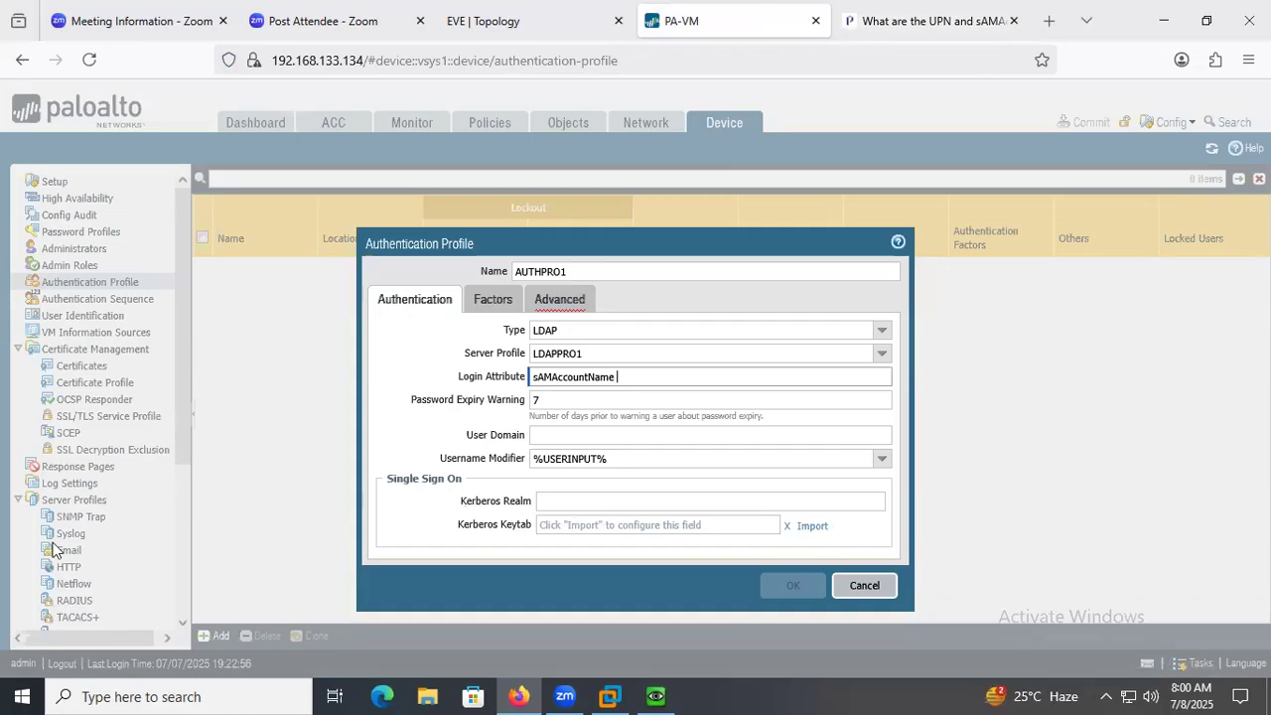
pyautogui.click(562, 433)
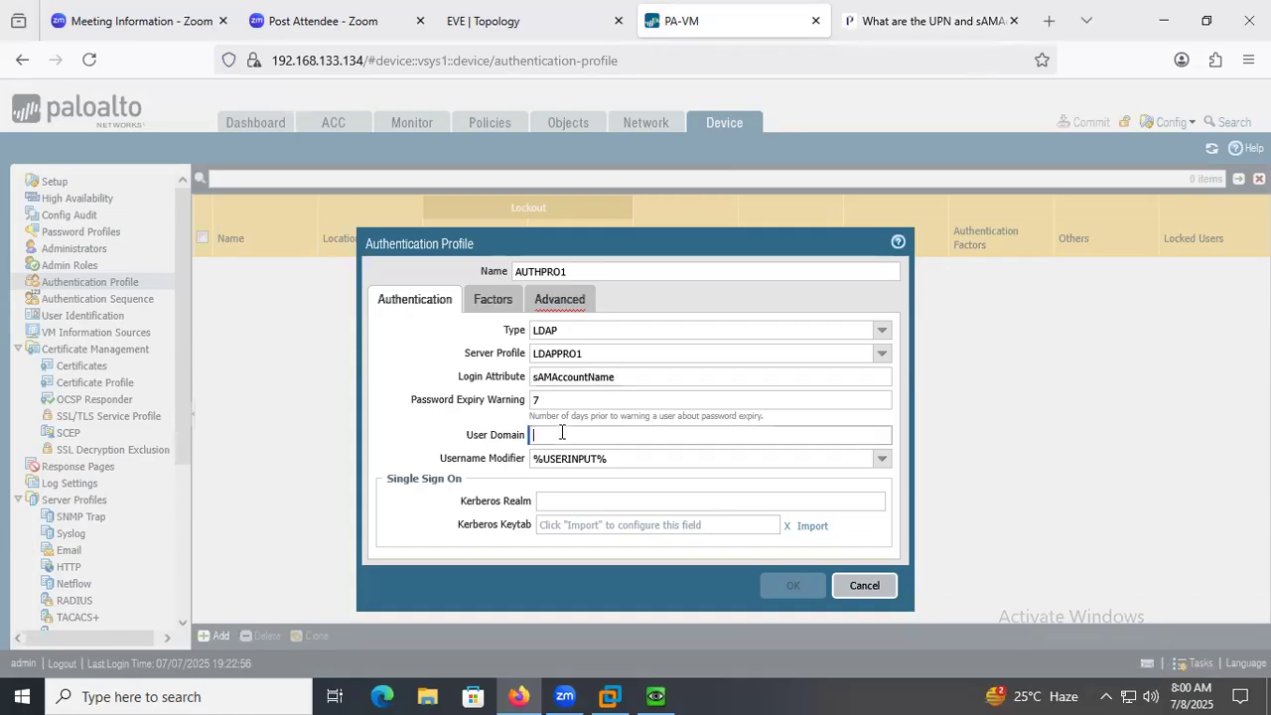
pyautogui.write('paloalto.com')
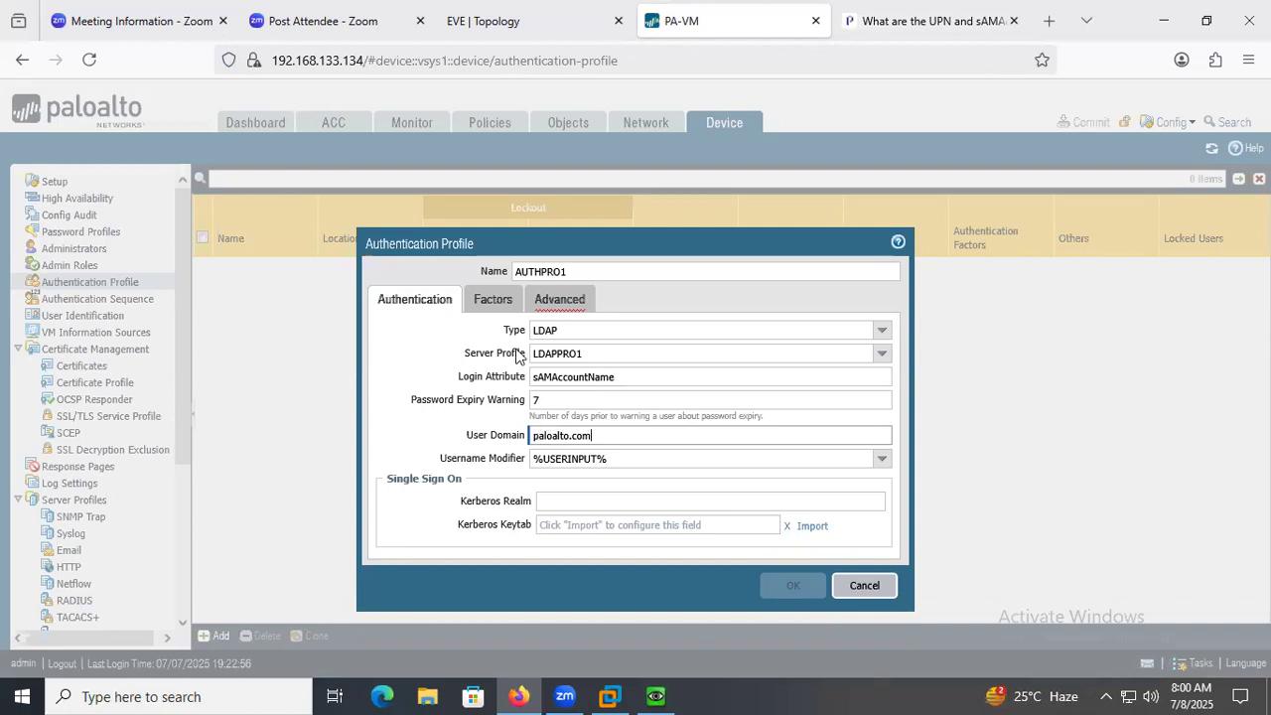
# Add all to the authentication profile's allow list and save the profile.
pyautogui.click(496, 302)
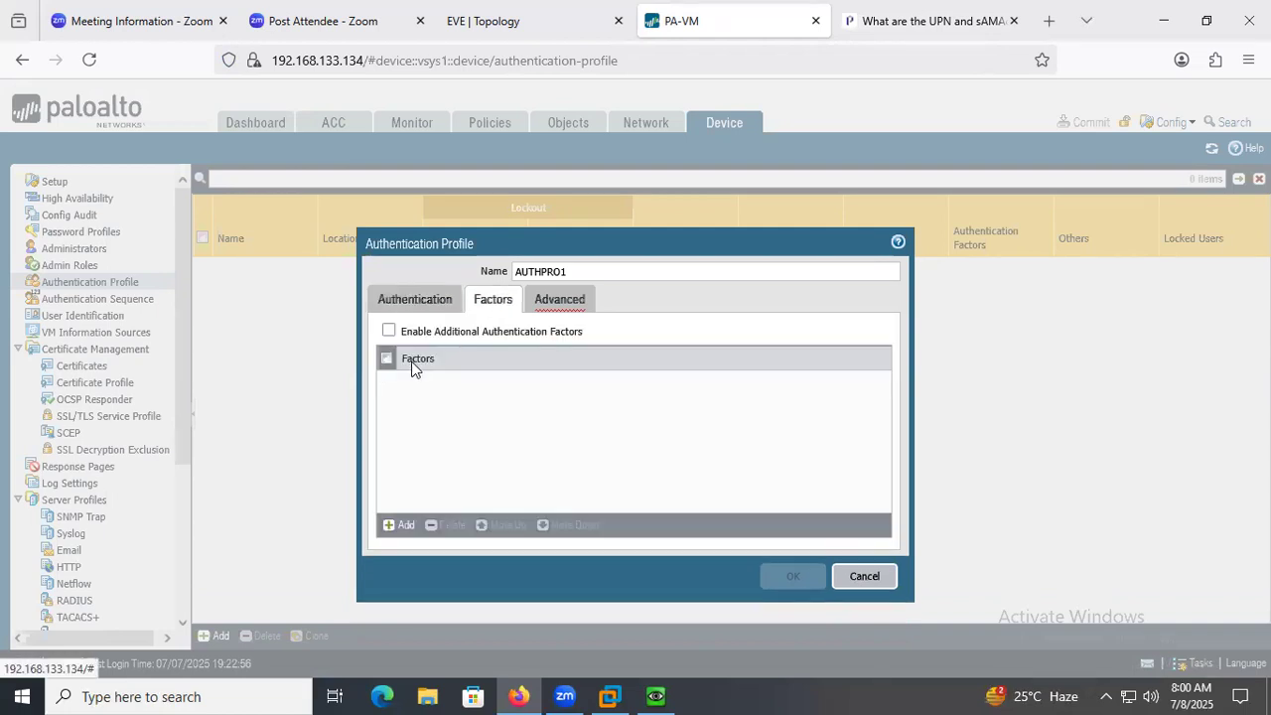
pyautogui.click(563, 303)
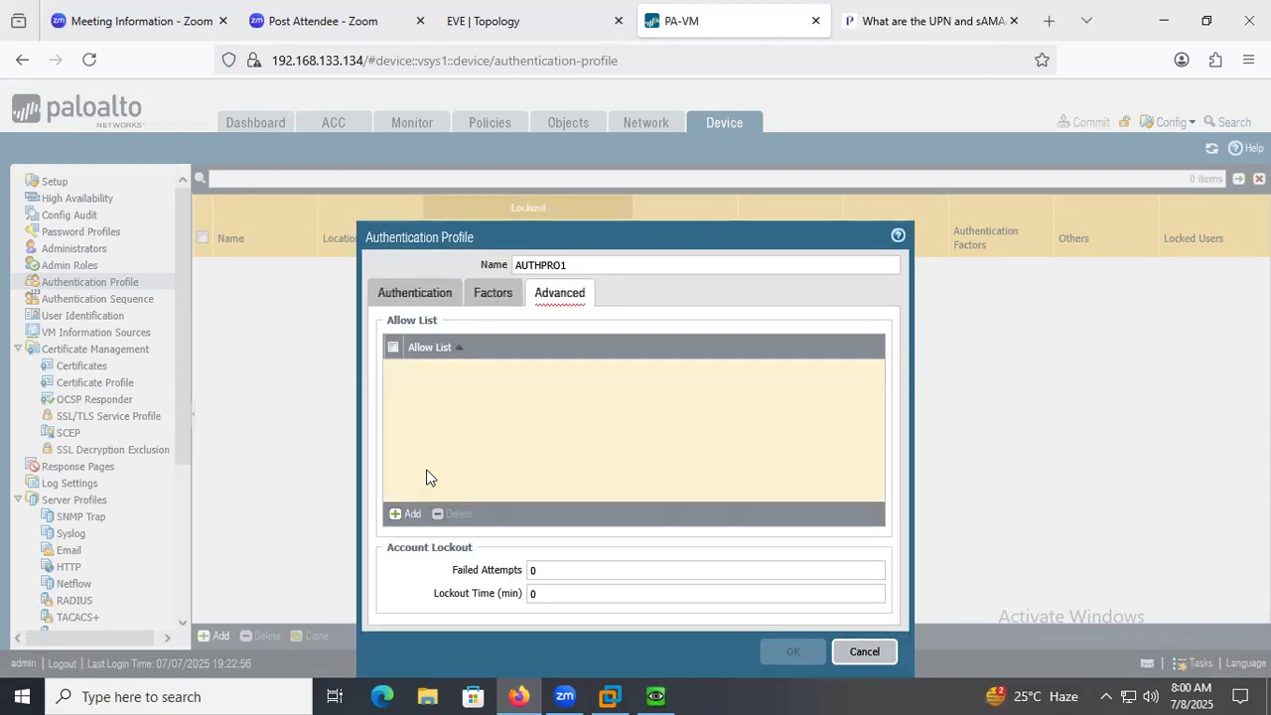
pyautogui.click(415, 514)
pyautogui.click(421, 392)
pyautogui.click(422, 462)
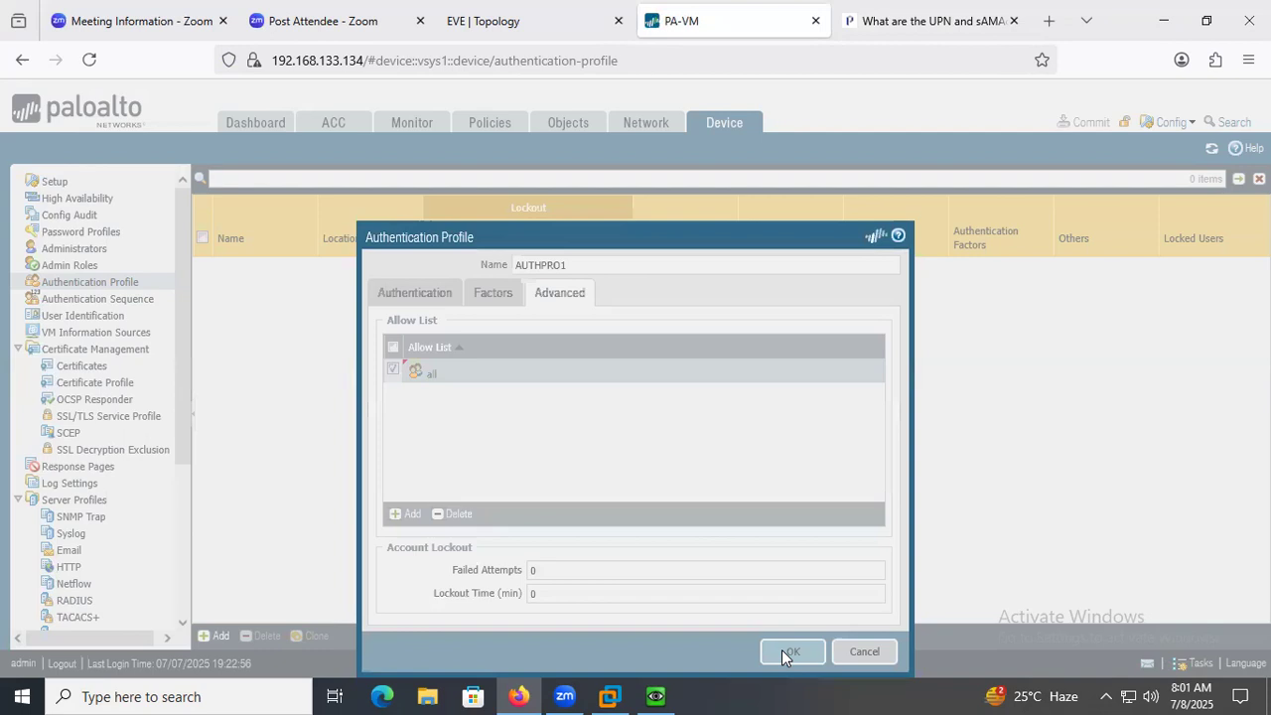
pyautogui.click(788, 643)
# Commit the new authentication profile to the firewall and dismiss the commit status.
pyautogui.click(1086, 122)
pyautogui.click(804, 590)
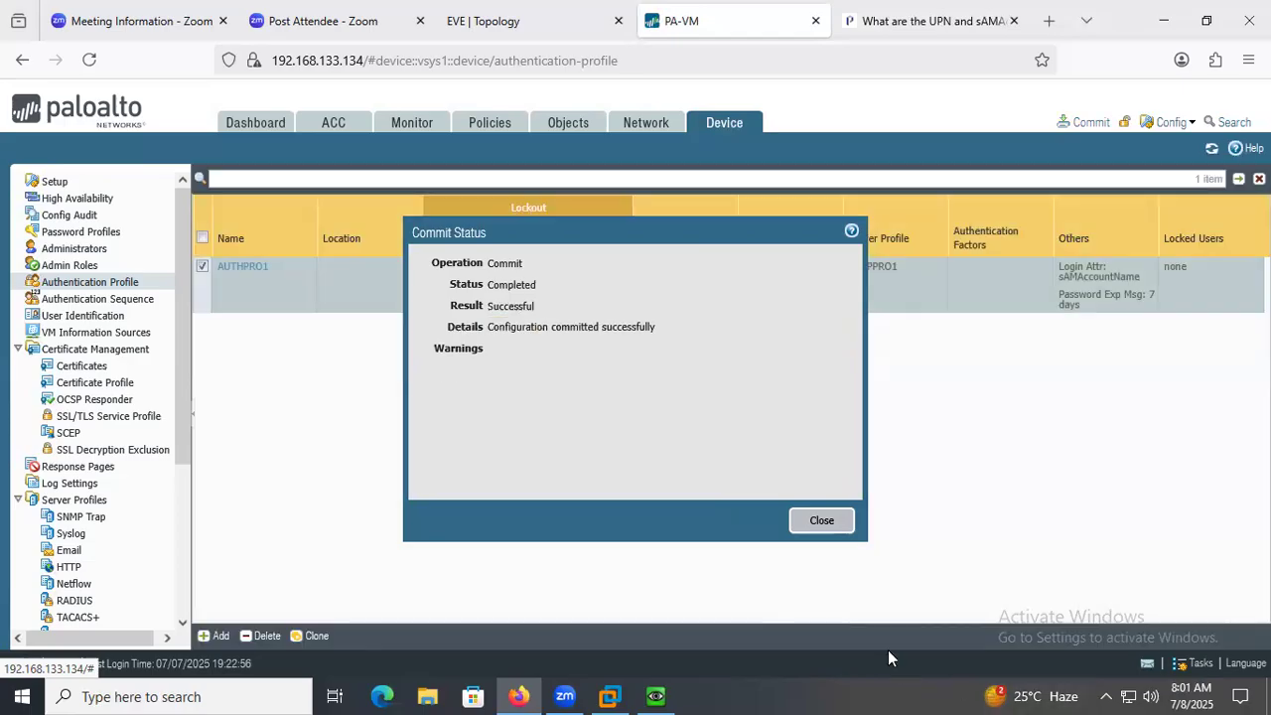
pyautogui.click(817, 520)
# Open the User-ID agent setup under User Identification and set the WMI authentication user name to paloalto\palo.
pyautogui.click(726, 131)
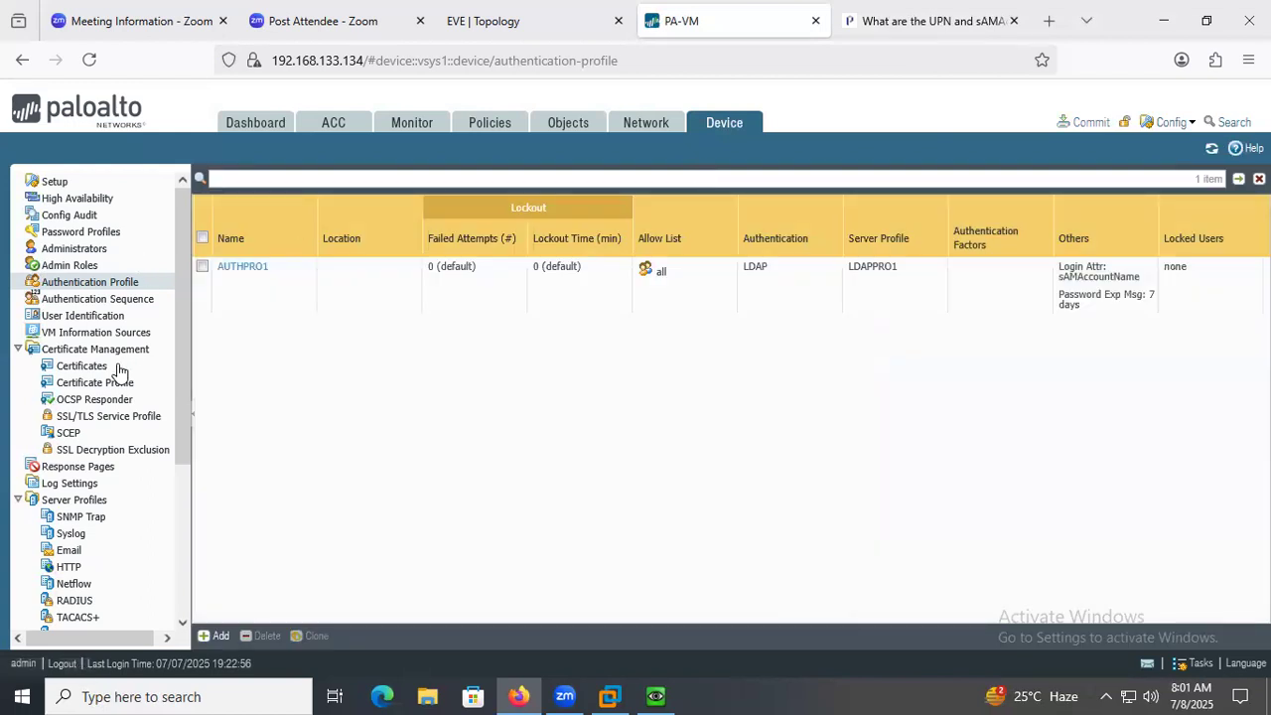
pyautogui.click(74, 315)
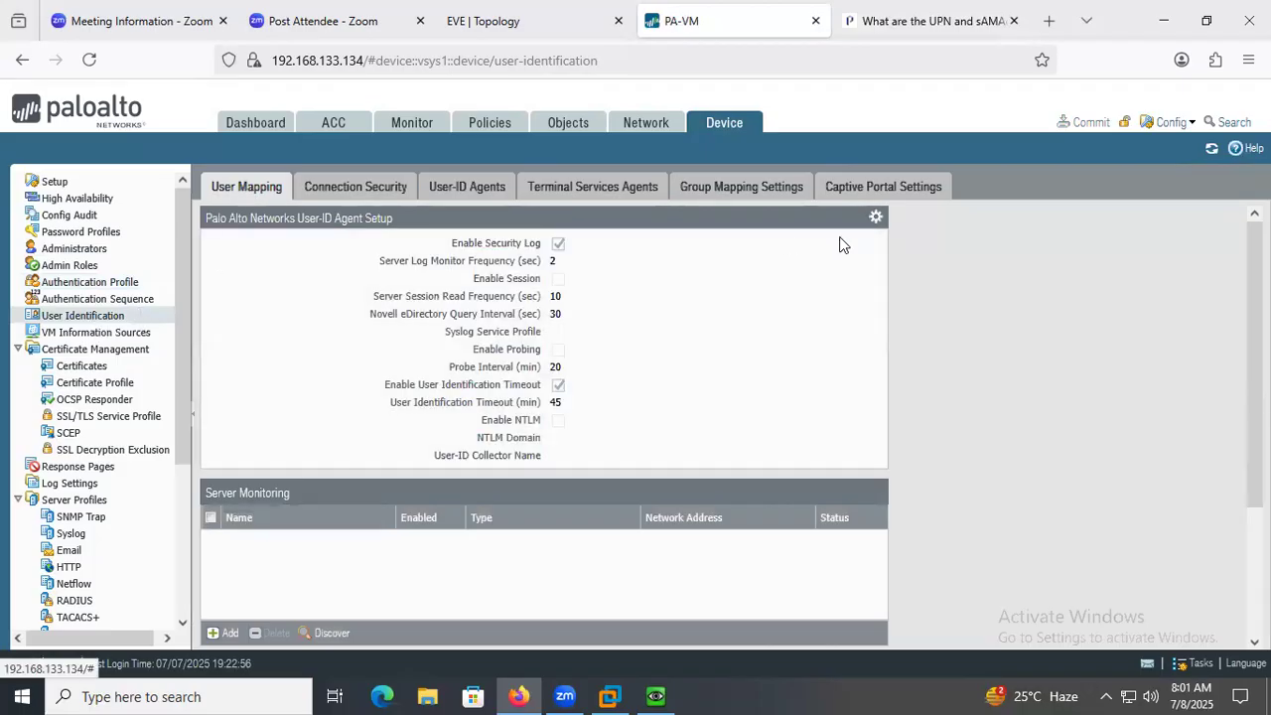
pyautogui.click(875, 218)
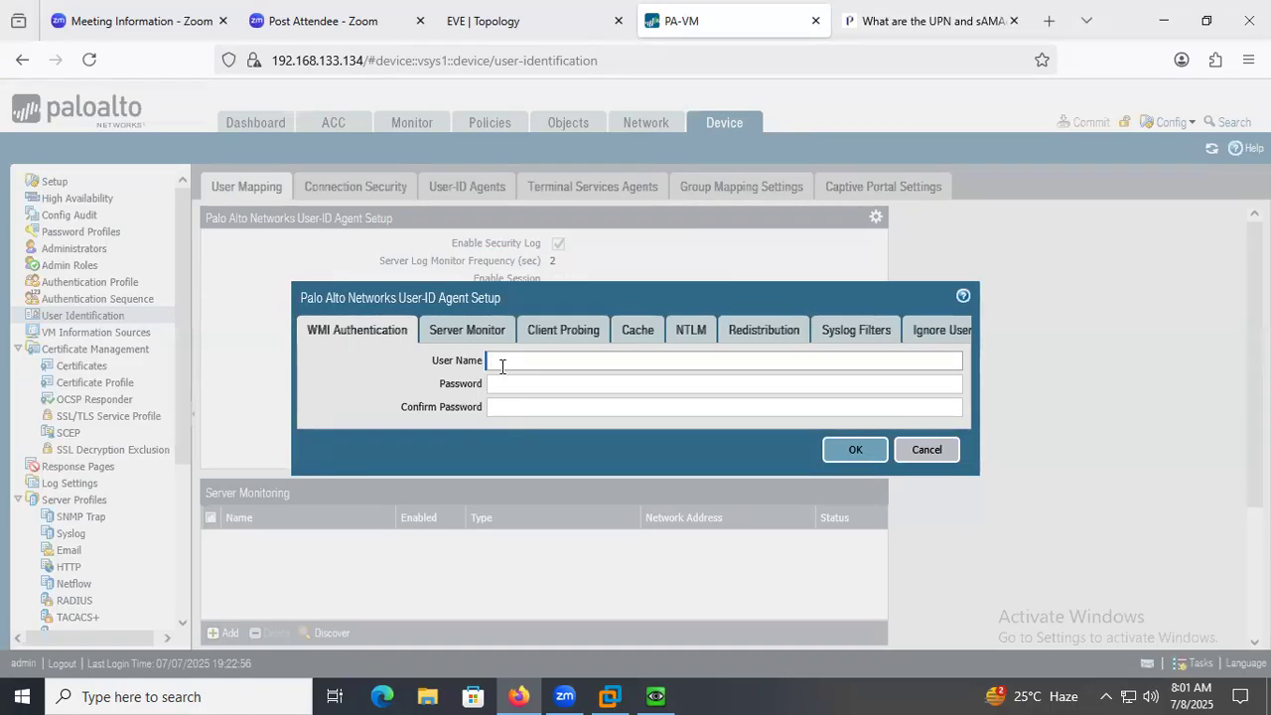
pyautogui.write('pal')
pyautogui.press('BackSpace')
pyautogui.press('BackSpace')
pyautogui.write('paloalto\\')
pyautogui.write('a')
pyautogui.press('BackSpace')
pyautogui.write('palo')
pyautogui.press('Tab')
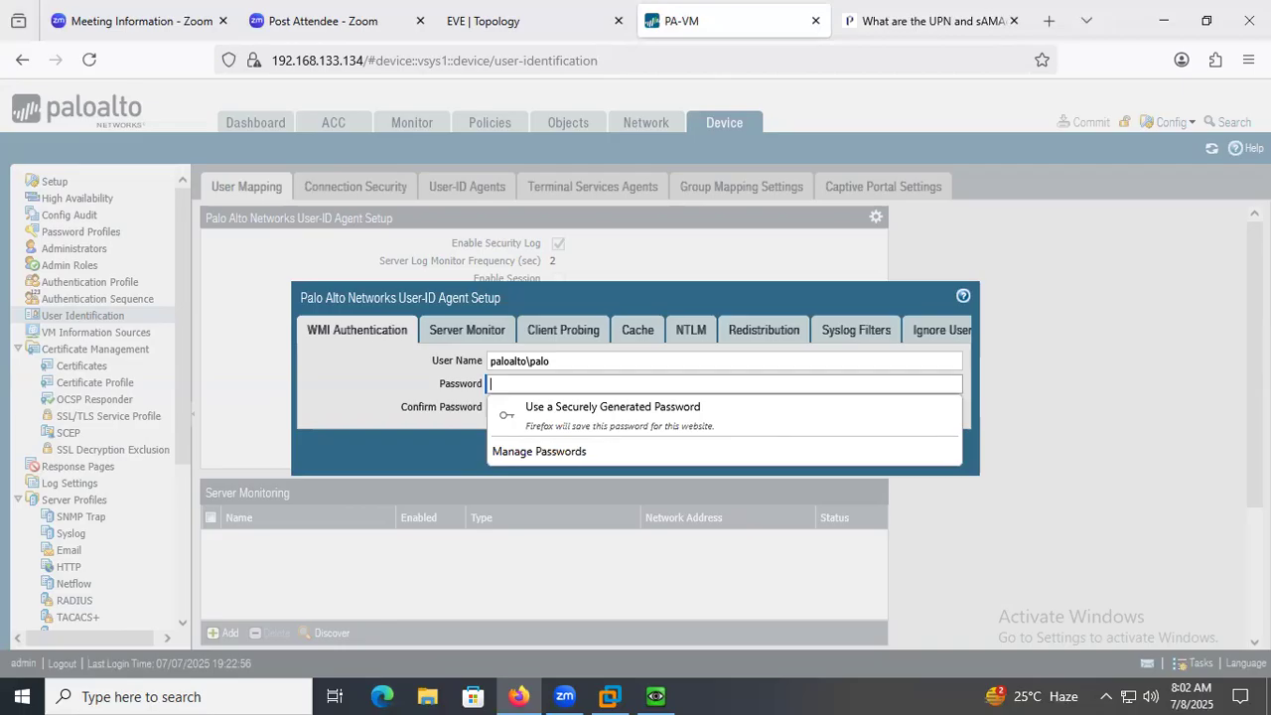
# Enter and confirm the WMI authentication account's password.
pyautogui.write('••••')
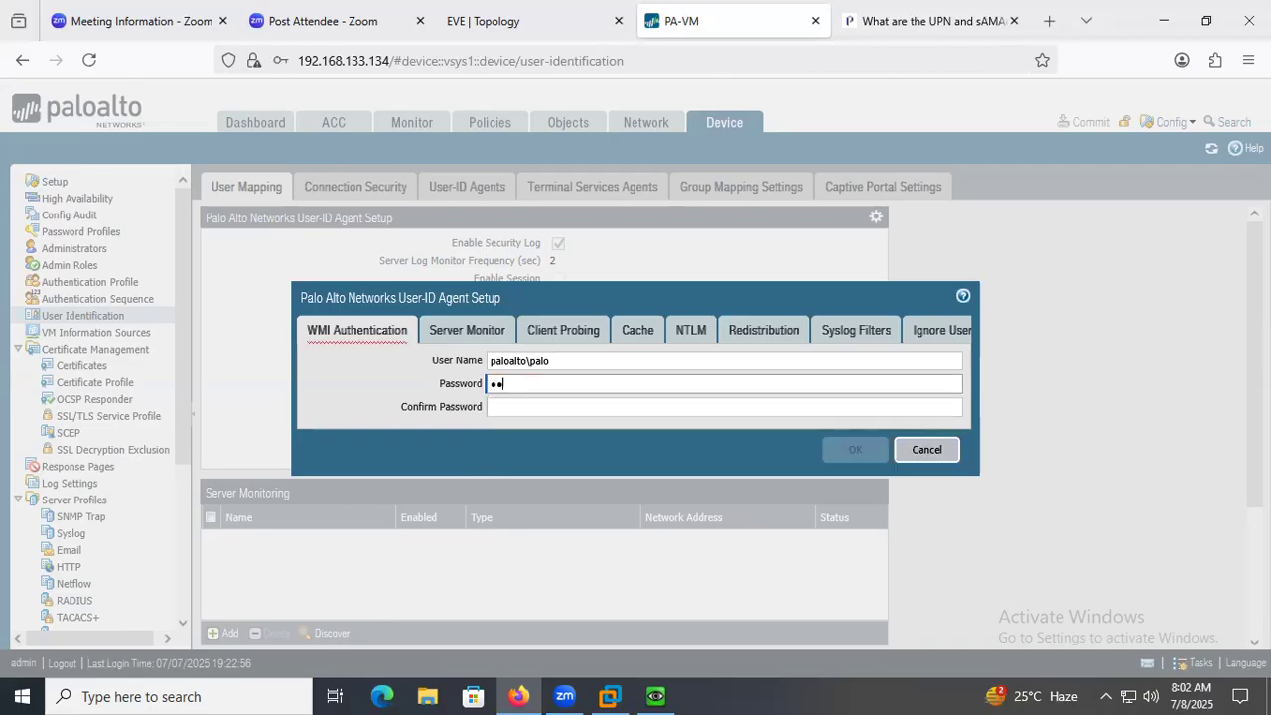
pyautogui.write('••••')
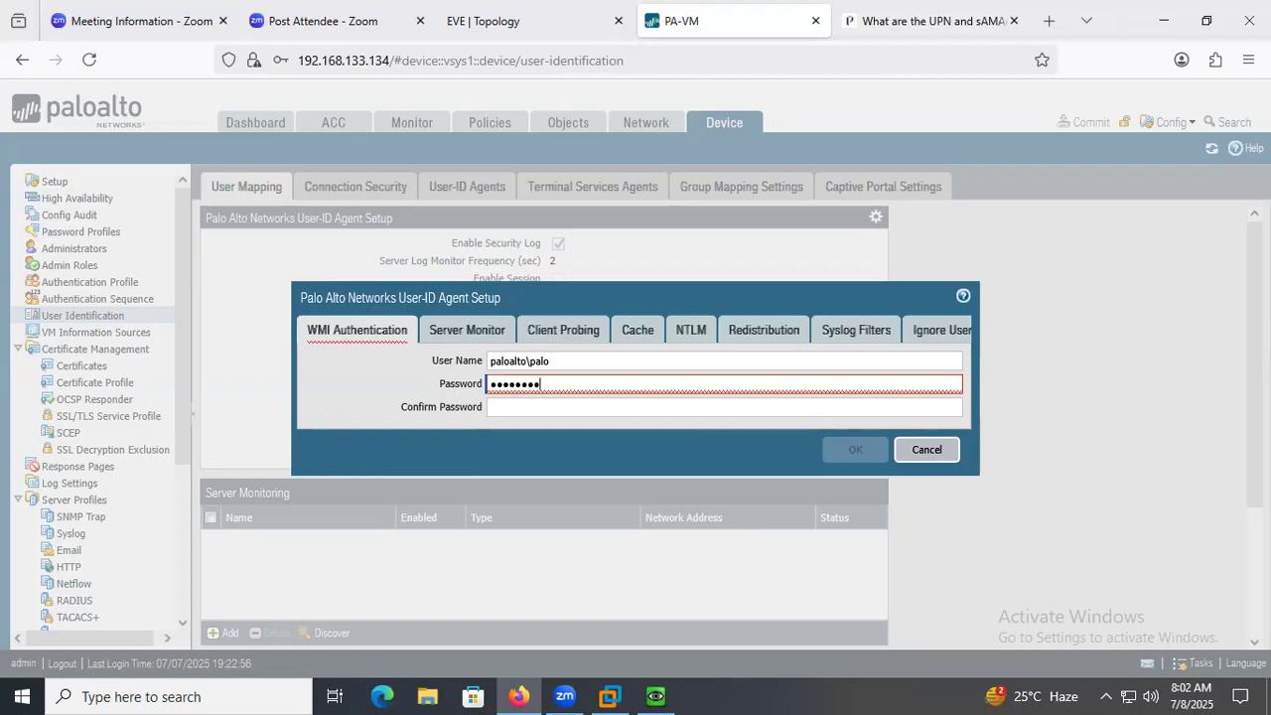
pyautogui.press('Tab')
pyautogui.write('•••••••')
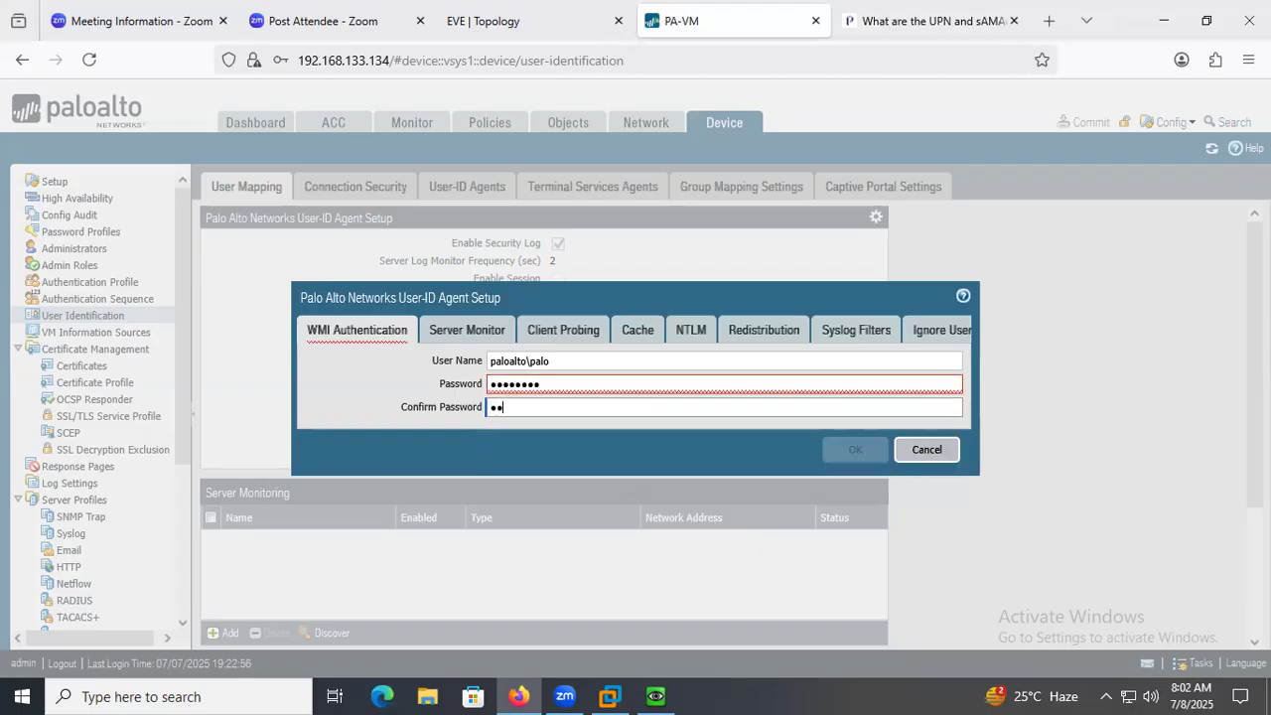
pyautogui.write('•')
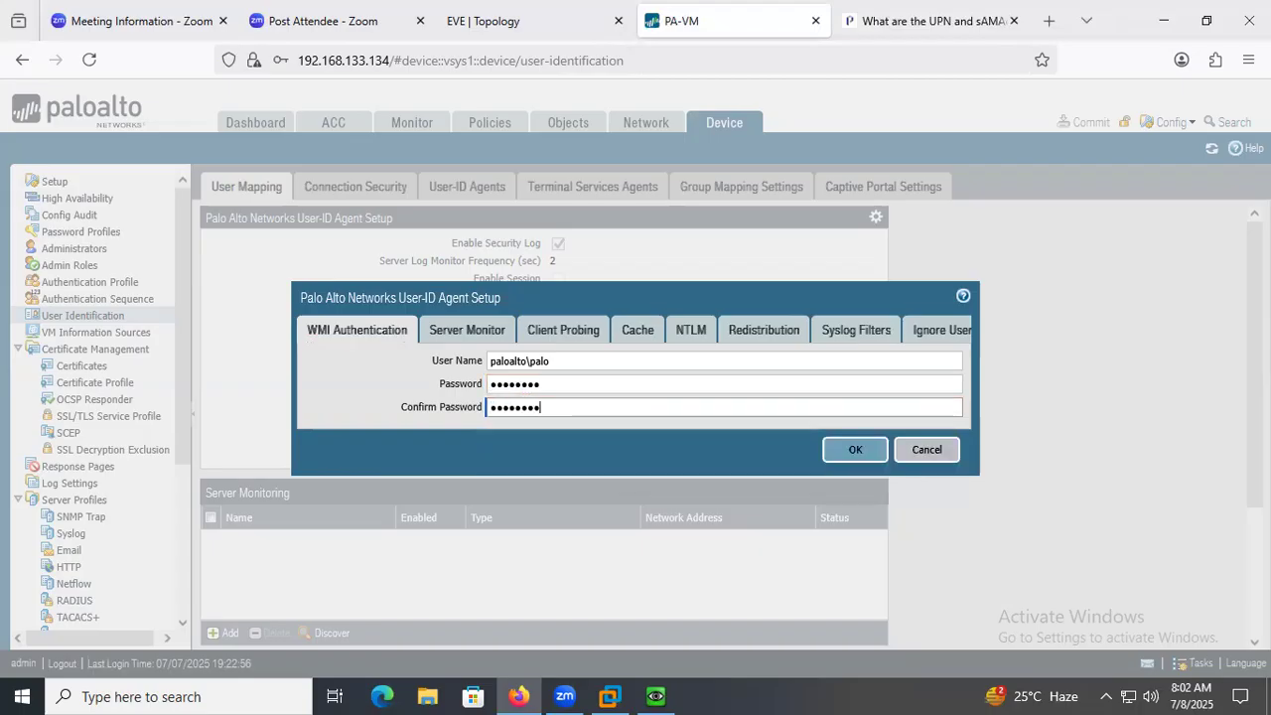
# Review the User-ID agent's server monitor, cache, NTLM, redistribution, syslog filter and ignore user settings, then save the agent setup.
pyautogui.click(452, 330)
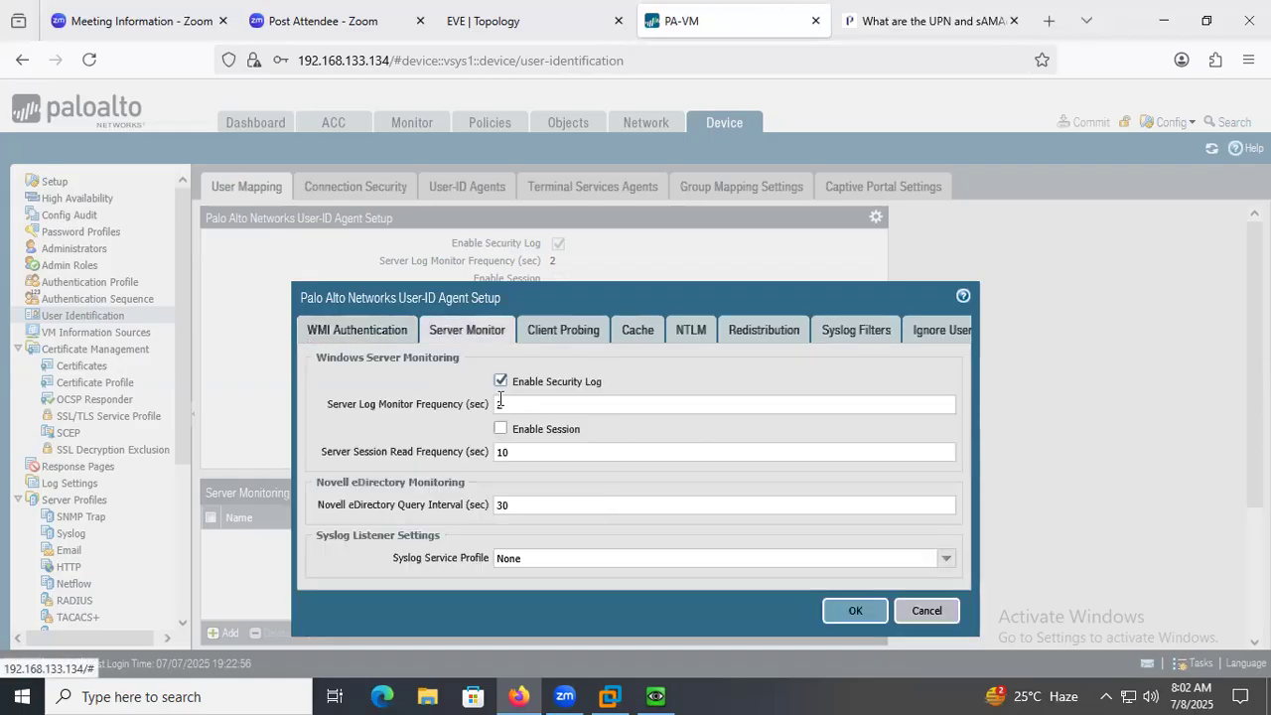
pyautogui.click(556, 332)
pyautogui.click(632, 334)
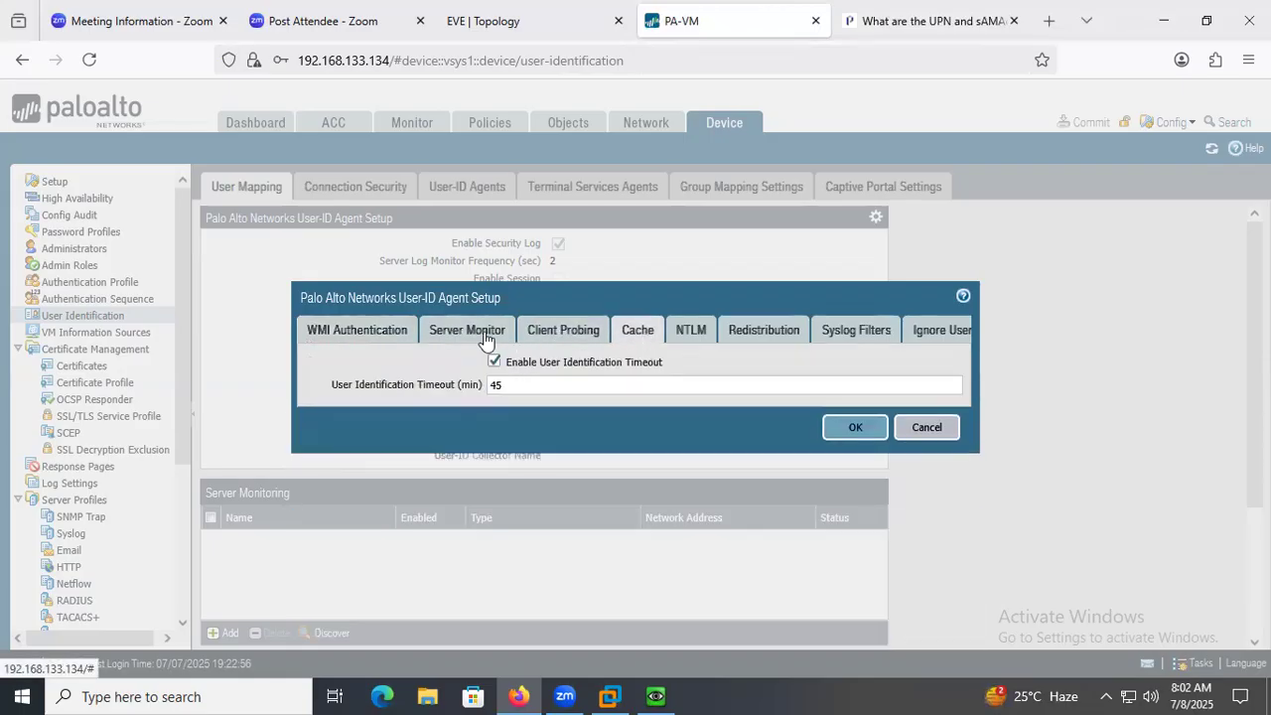
pyautogui.click(470, 330)
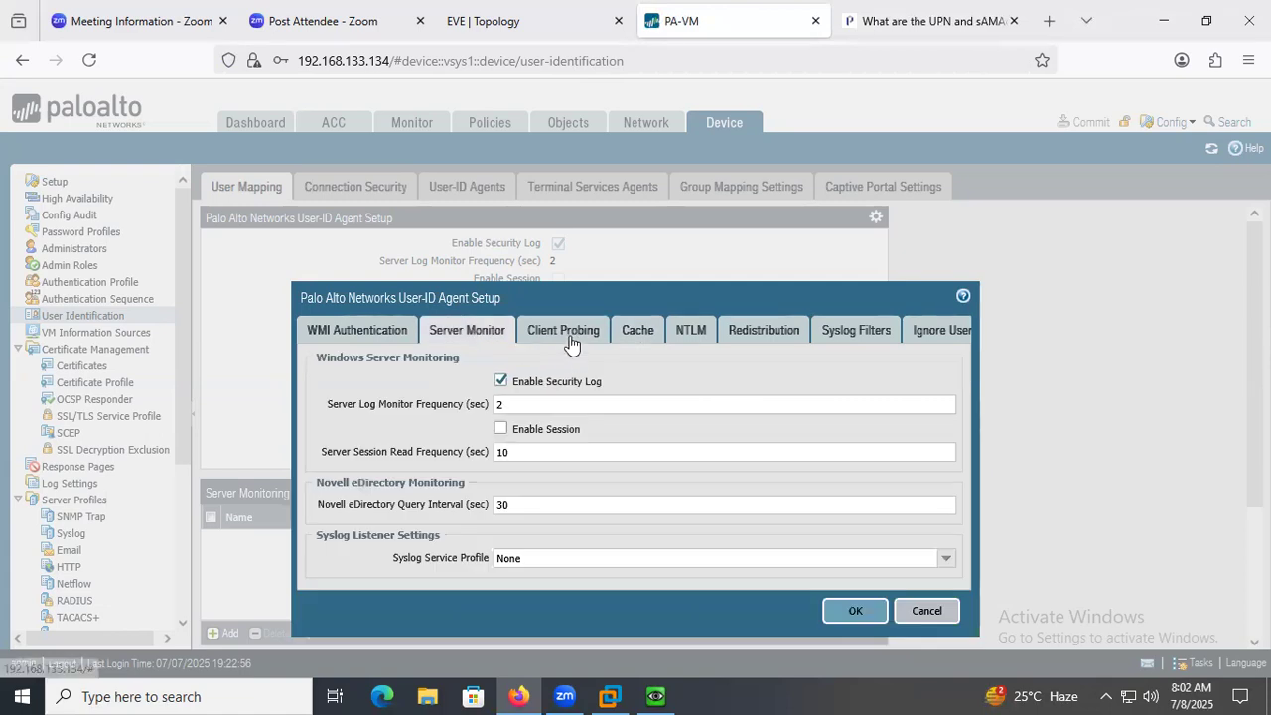
pyautogui.click(683, 336)
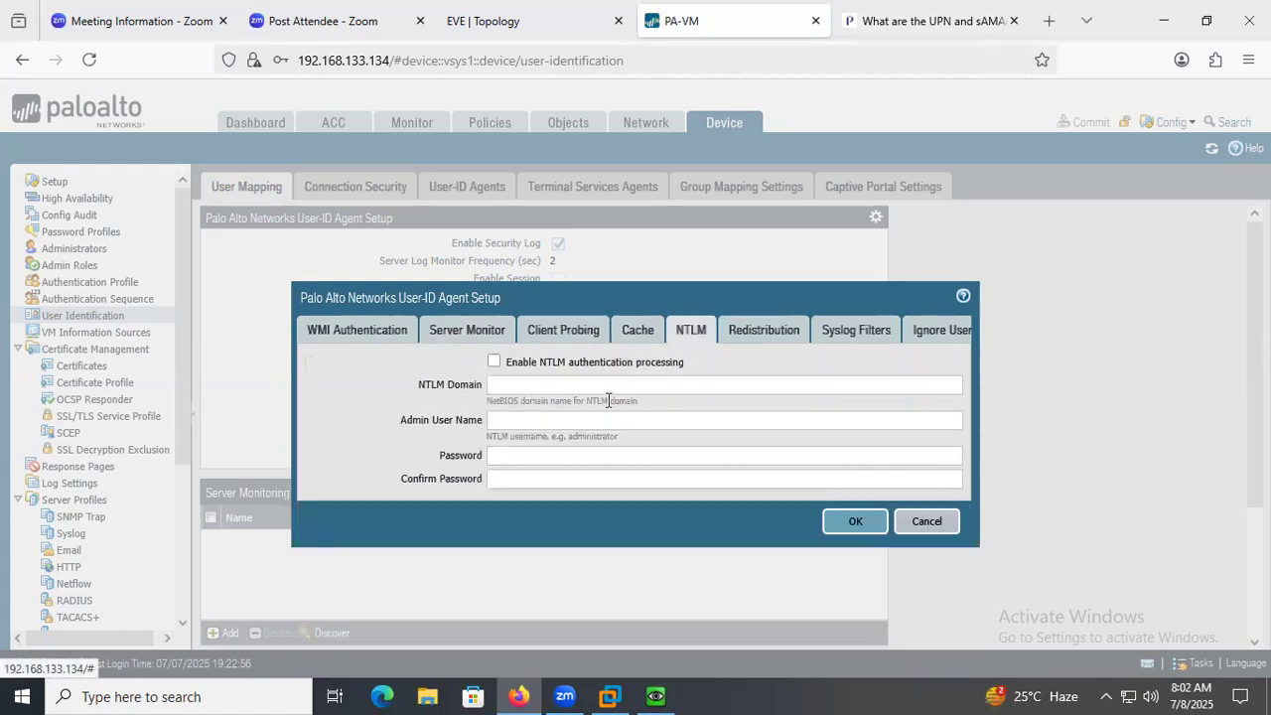
pyautogui.click(757, 332)
pyautogui.click(837, 333)
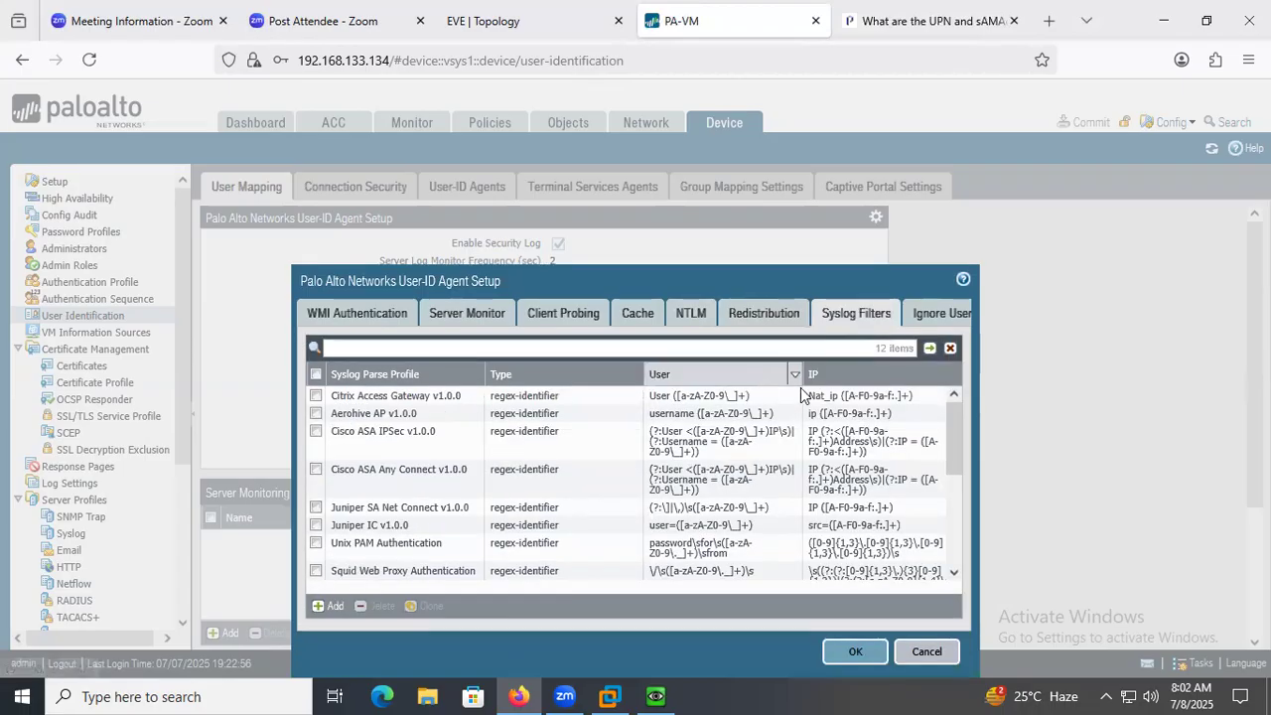
pyautogui.click(919, 312)
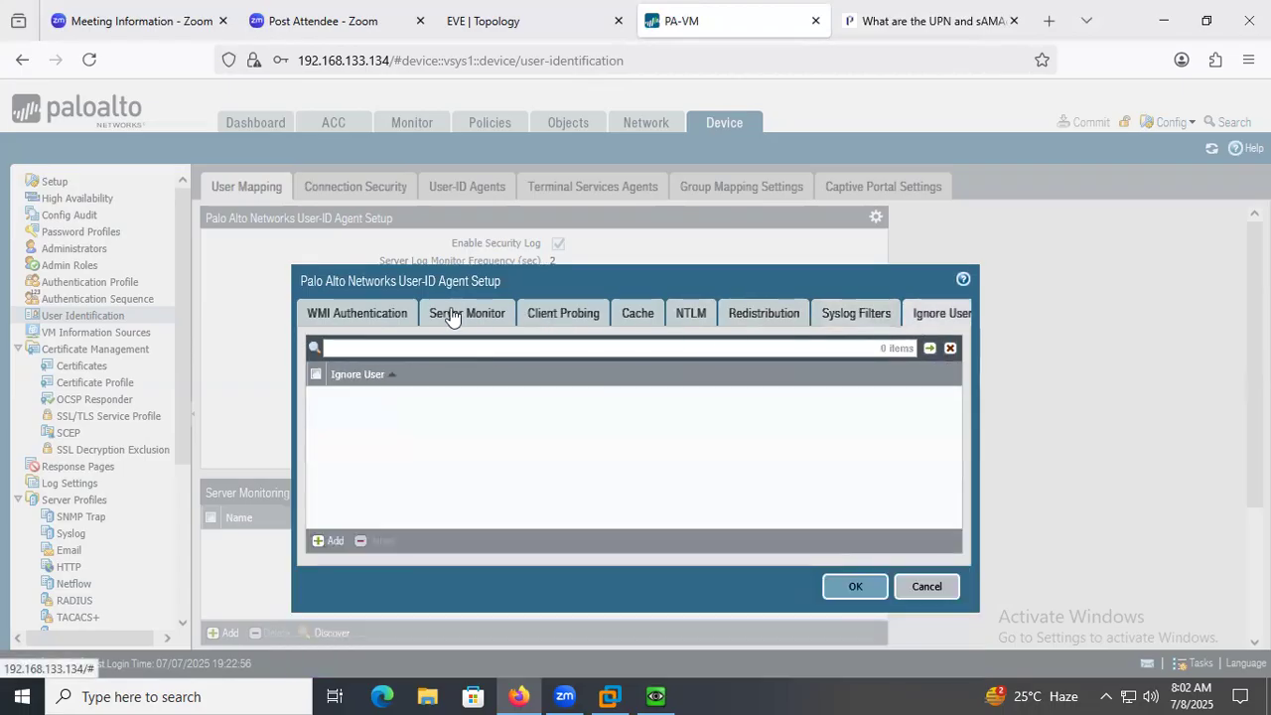
pyautogui.click(452, 316)
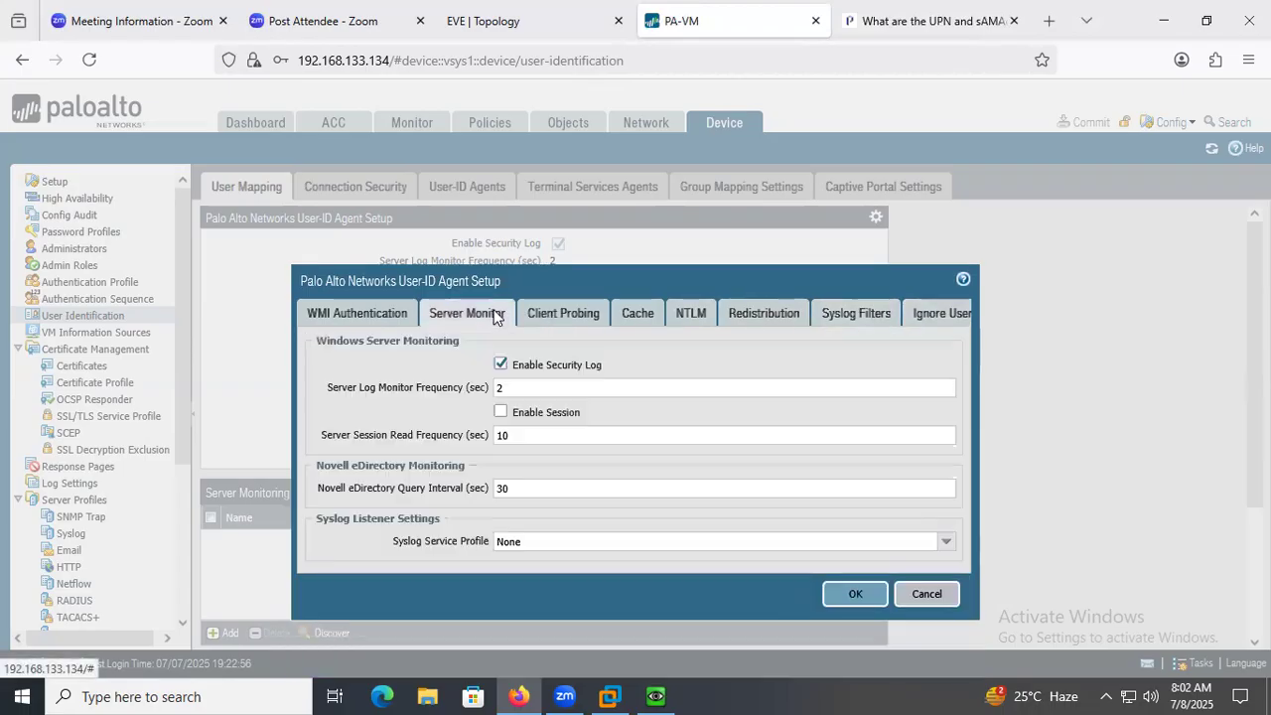
pyautogui.click(333, 316)
pyautogui.click(852, 426)
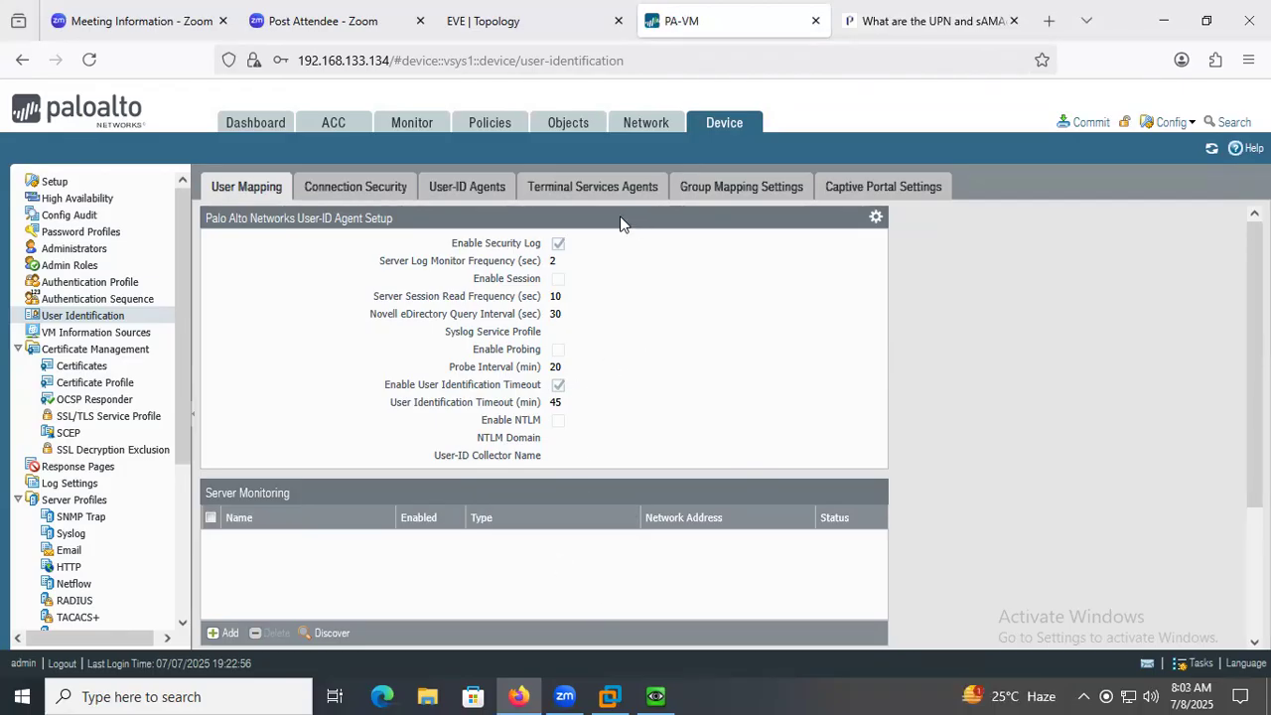
# Add a group mapping named GROUPMAPING that uses the LDAPPRO1 server profile.
pyautogui.click(726, 191)
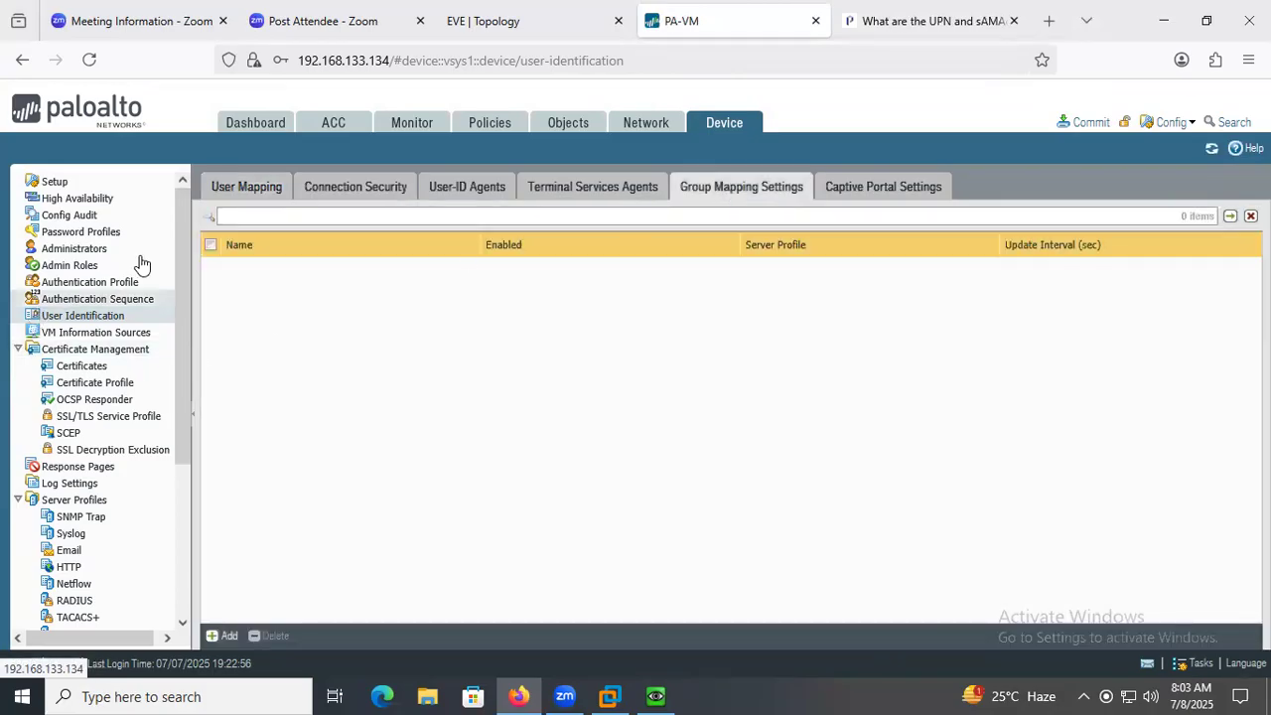
pyautogui.click(221, 635)
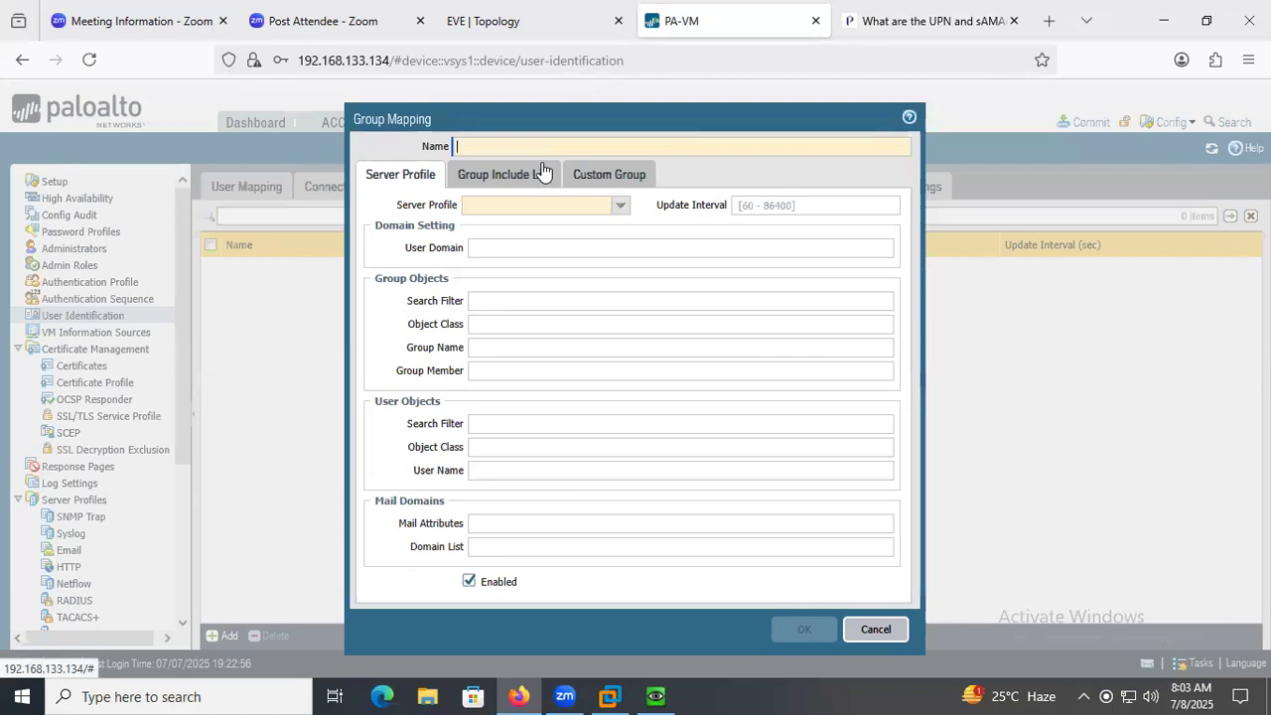
pyautogui.write('gr')
pyautogui.press('BackSpace')
pyautogui.press('BackSpace')
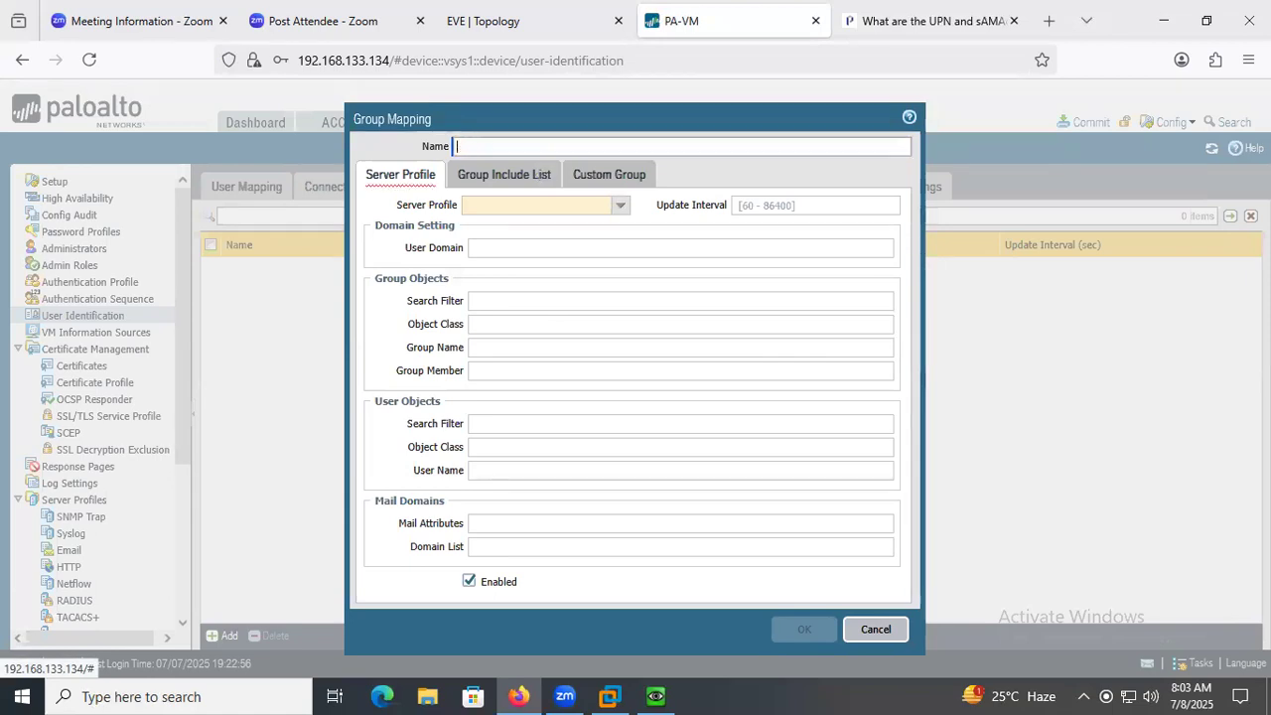
pyautogui.write('g')
pyautogui.press('BackSpace')
pyautogui.write('GROUPMAPING')
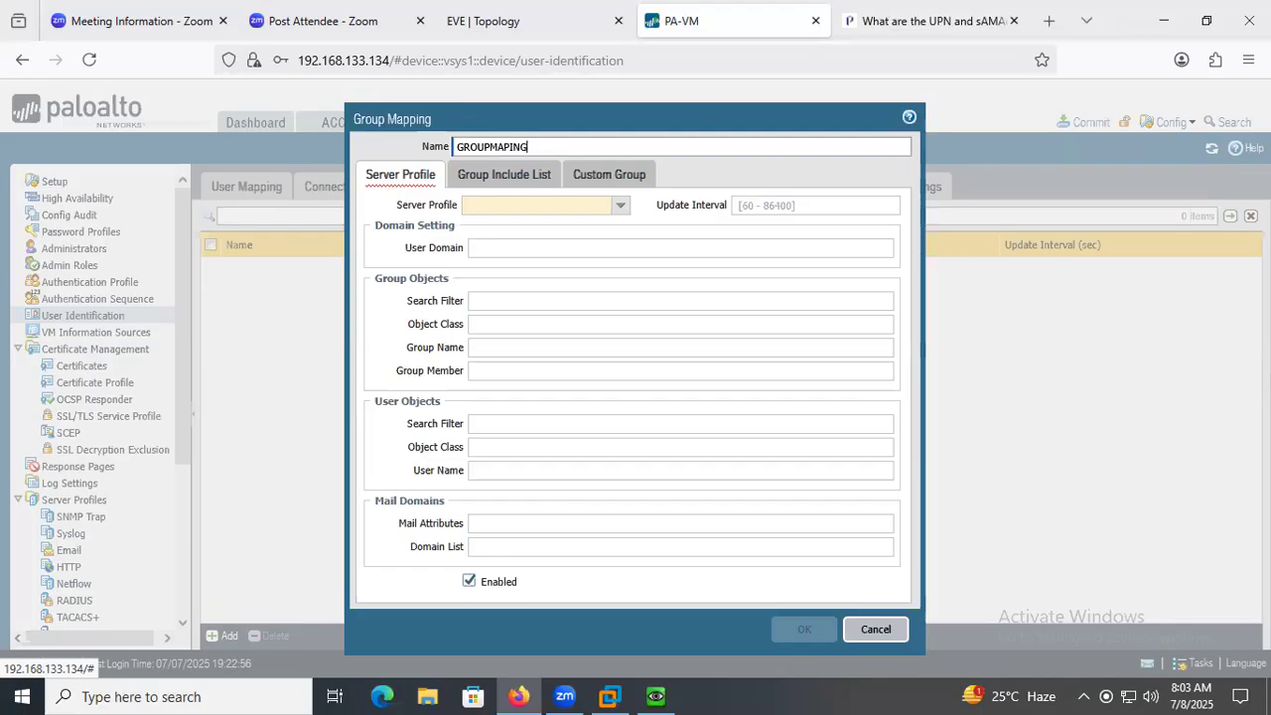
pyautogui.click(621, 206)
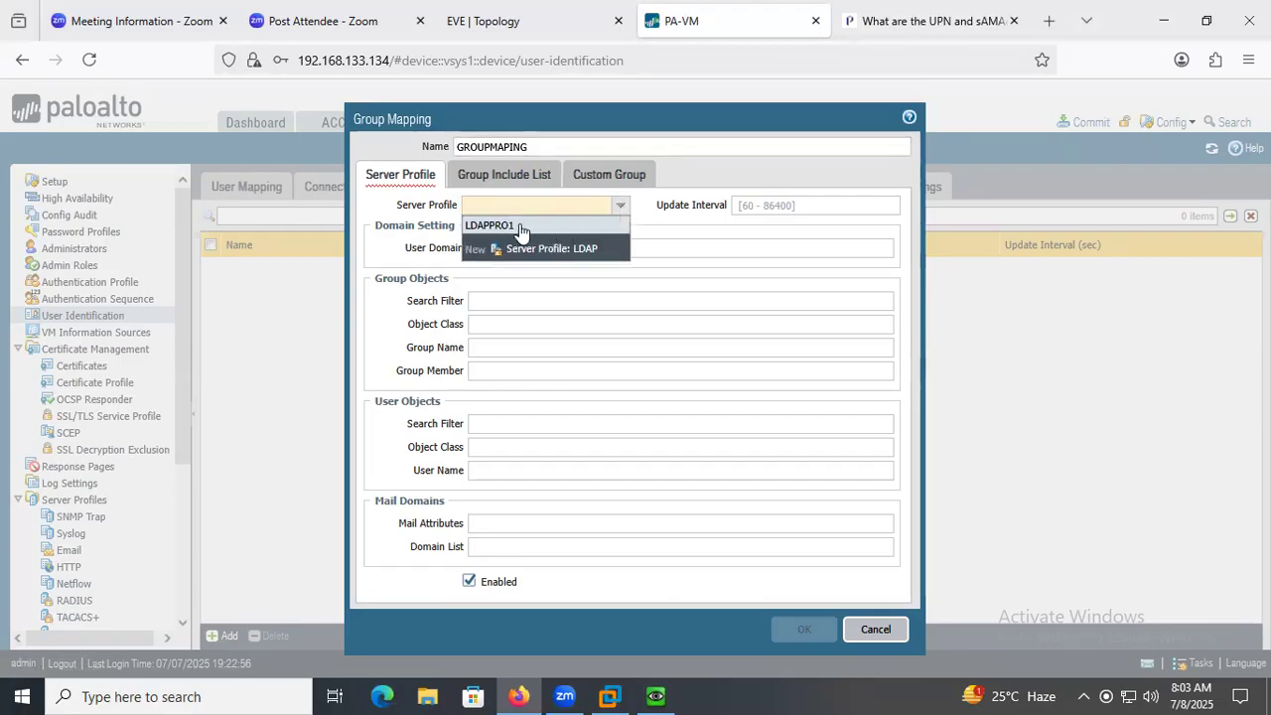
pyautogui.click(520, 226)
# Set the group mapping's user domain to paloalto.com.
pyautogui.click(507, 247)
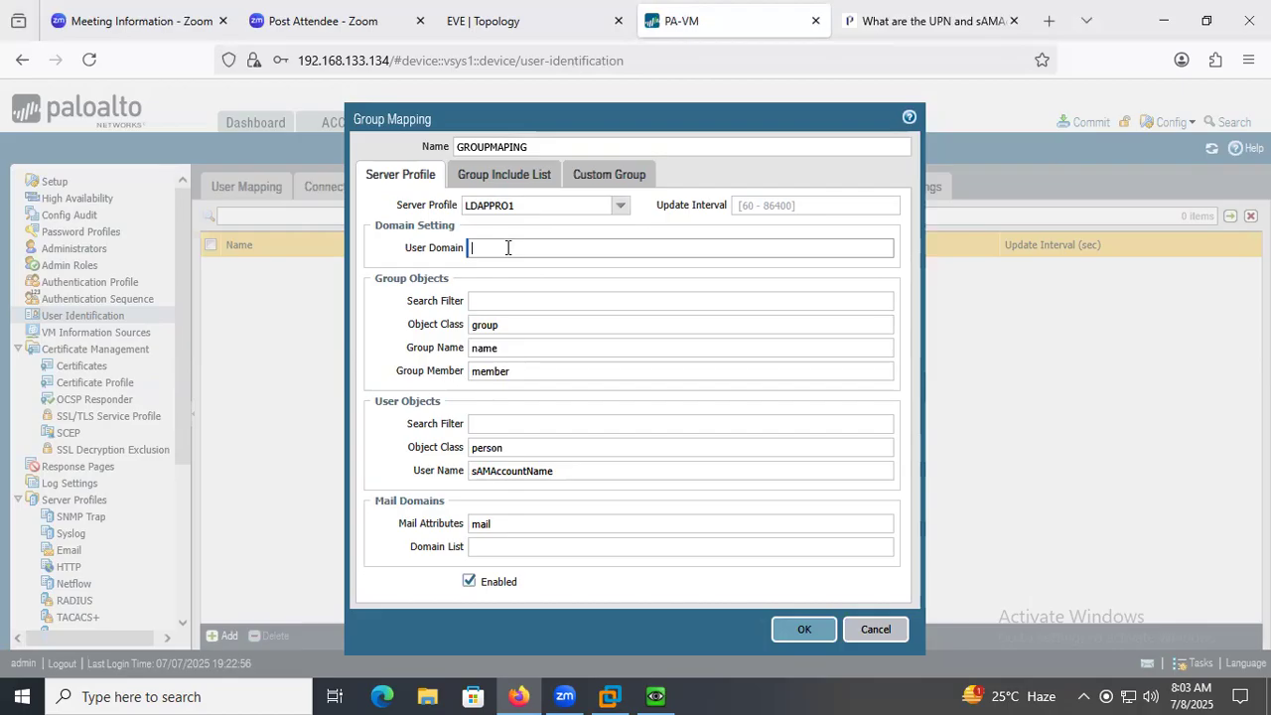
pyautogui.write('paloalto.com')
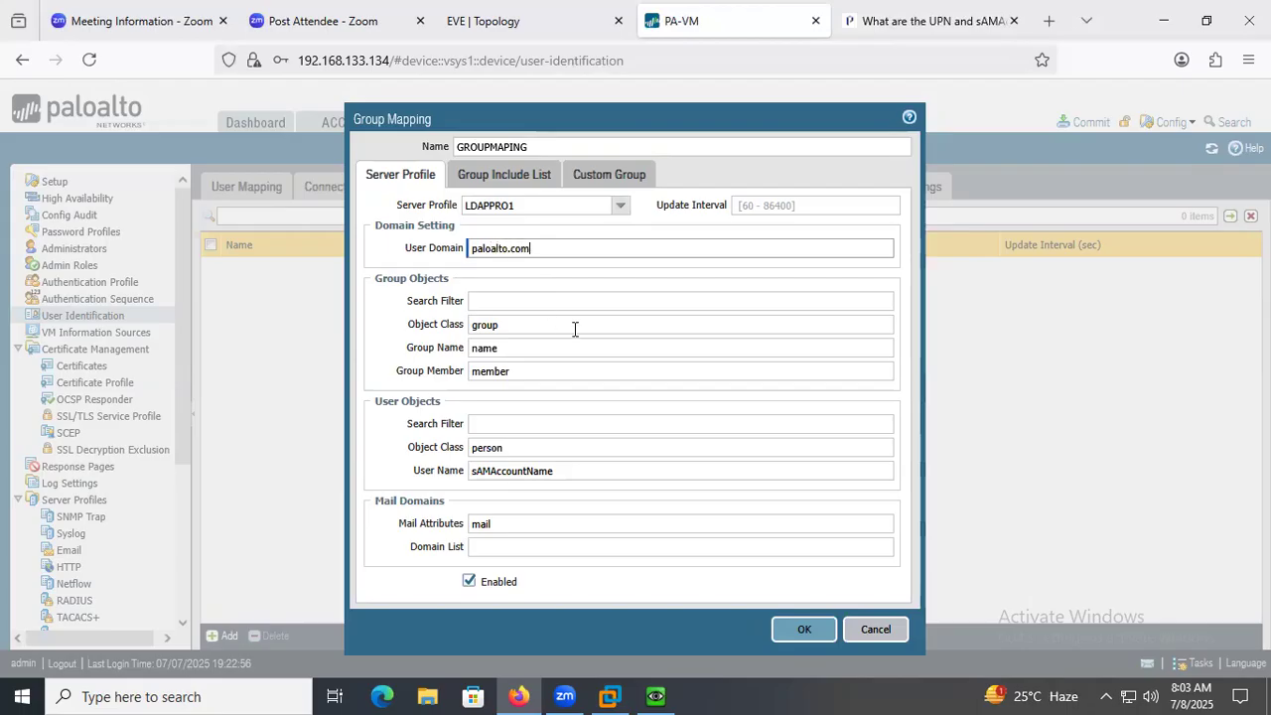
pyautogui.click(622, 345)
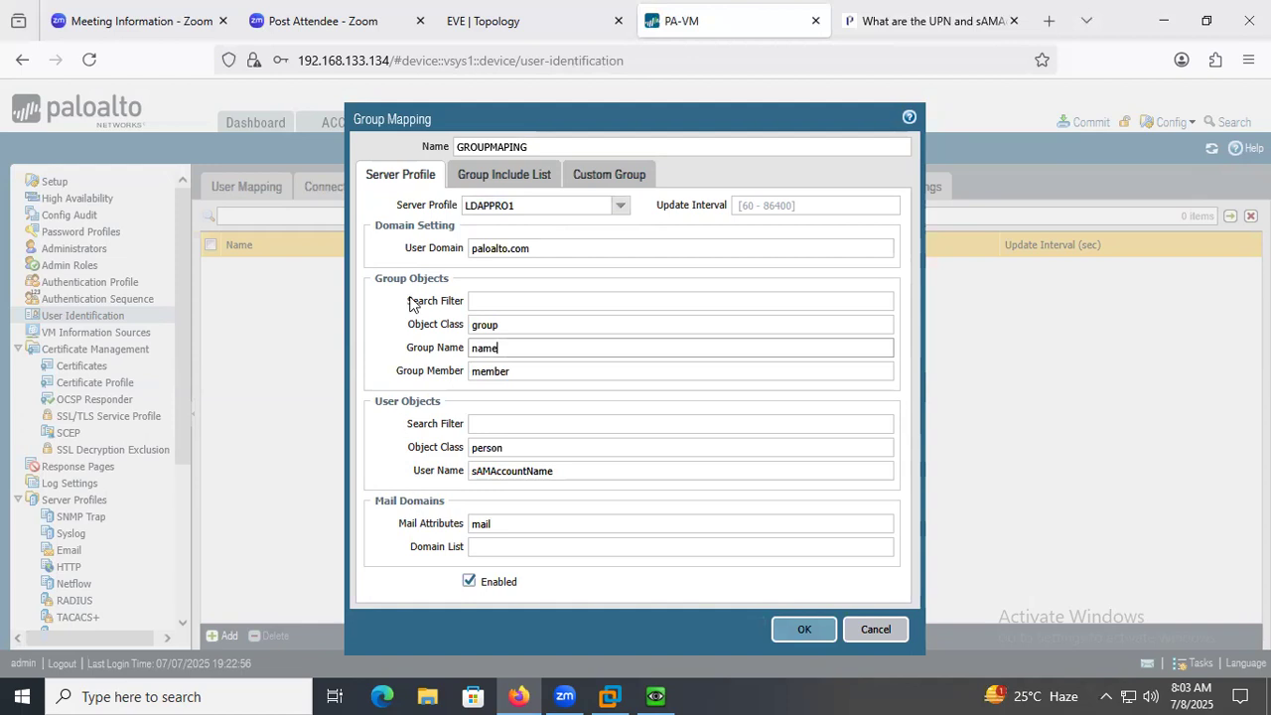
pyautogui.click(444, 505)
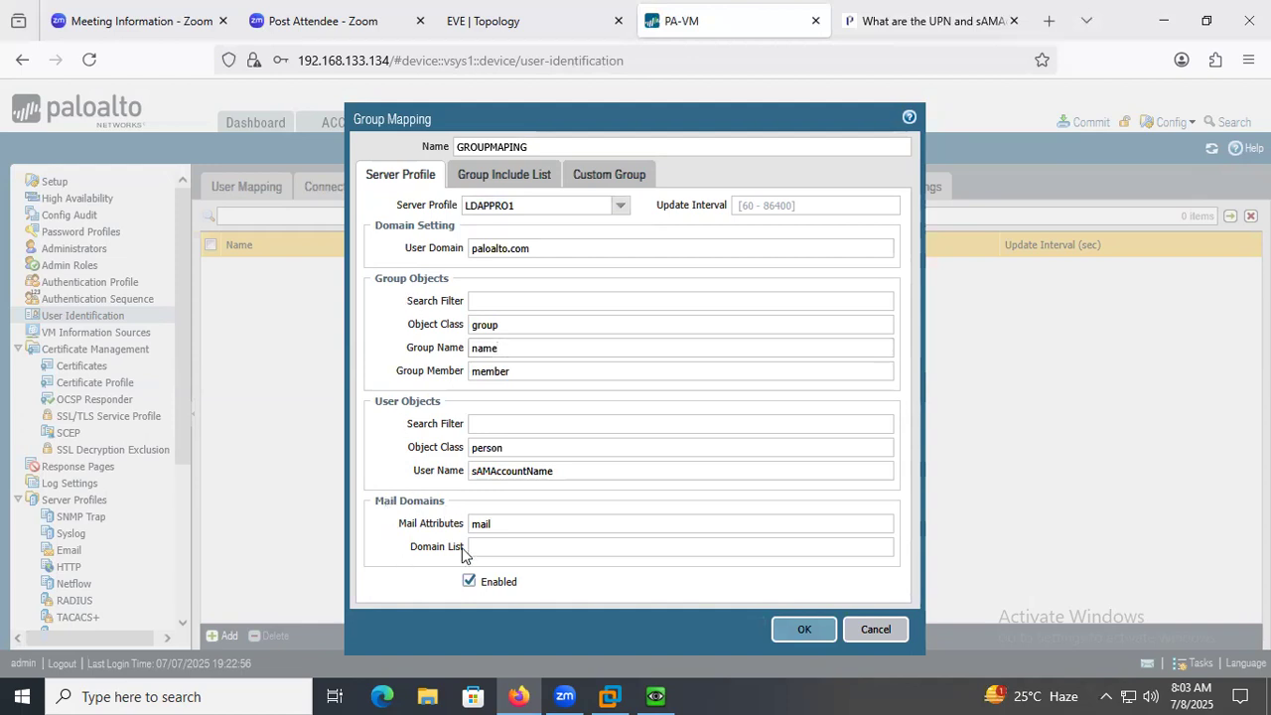
# Include ansible_grp, python_grp and java_grp from the paloalto.com directory in the group mapping and save it.
pyautogui.click(499, 176)
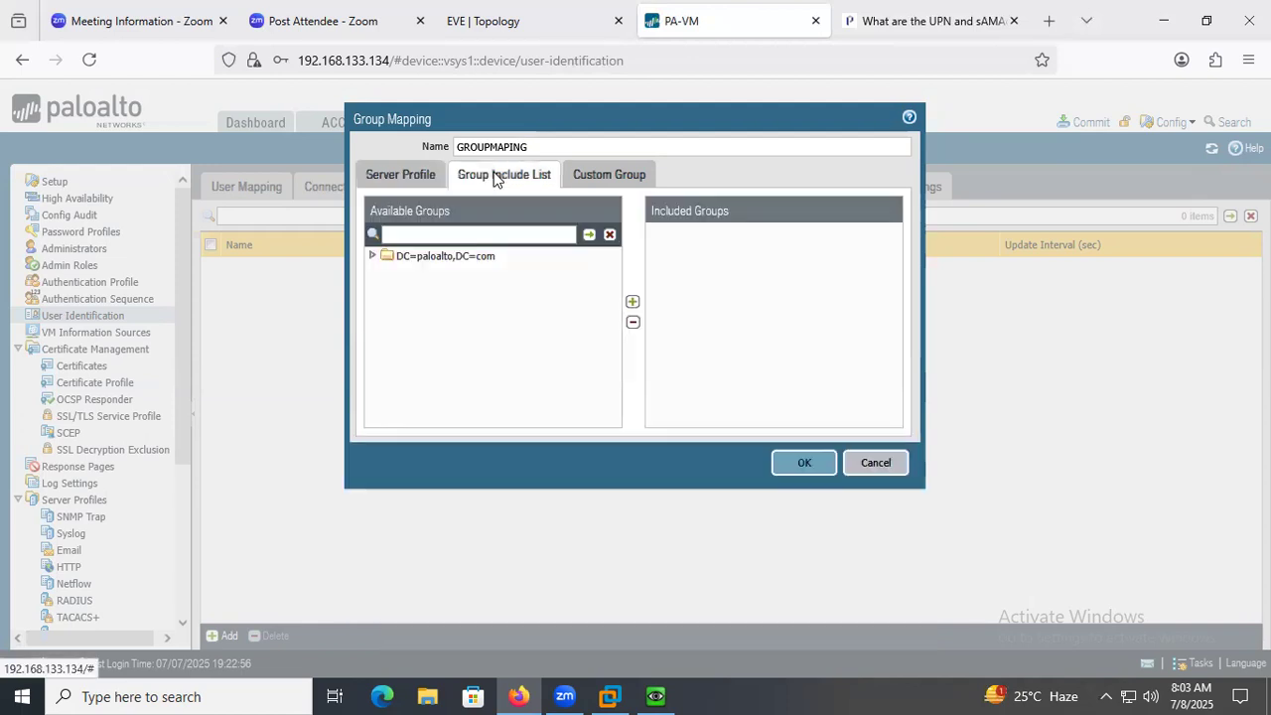
pyautogui.click(371, 258)
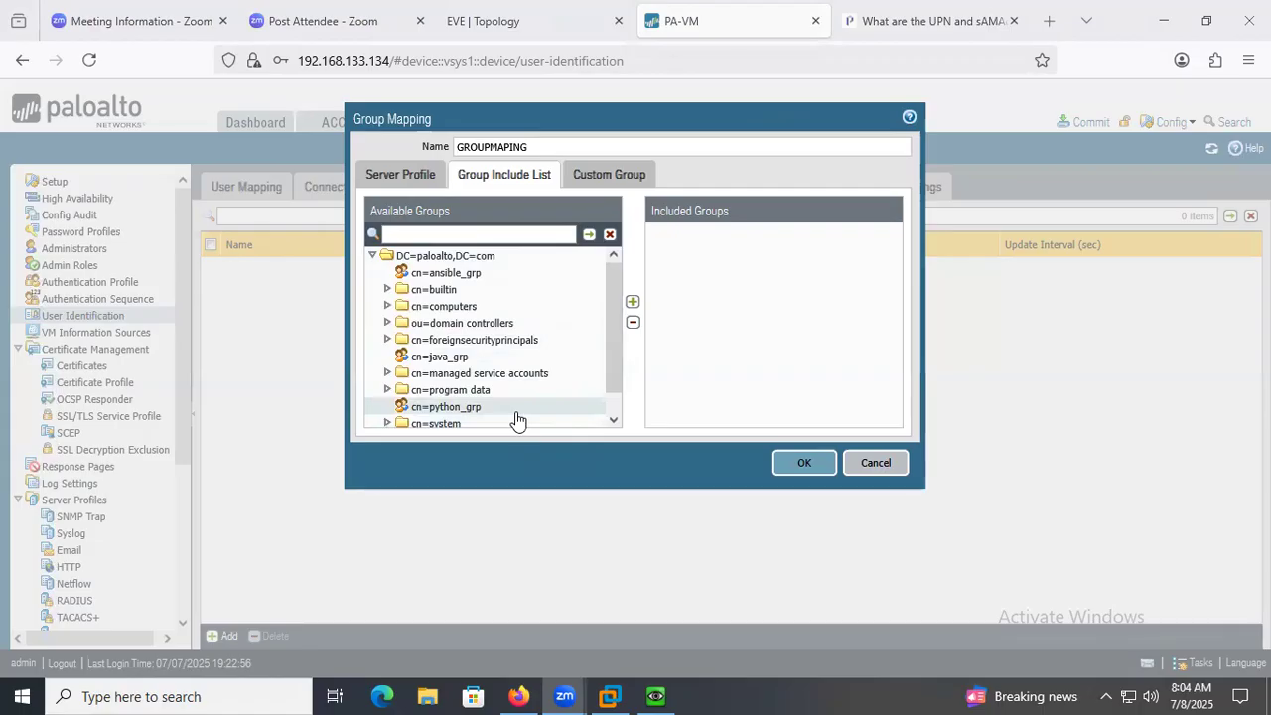
pyautogui.click(462, 278)
pyautogui.click(633, 301)
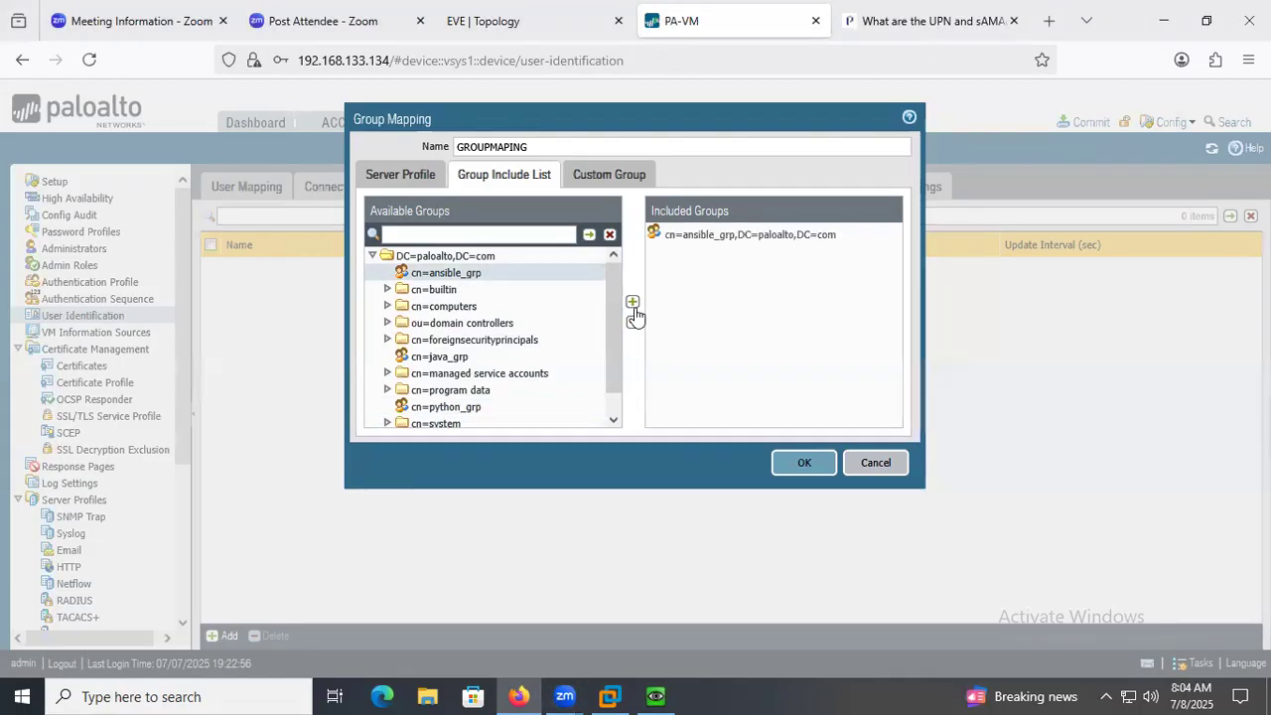
pyautogui.click(442, 407)
pyautogui.click(632, 302)
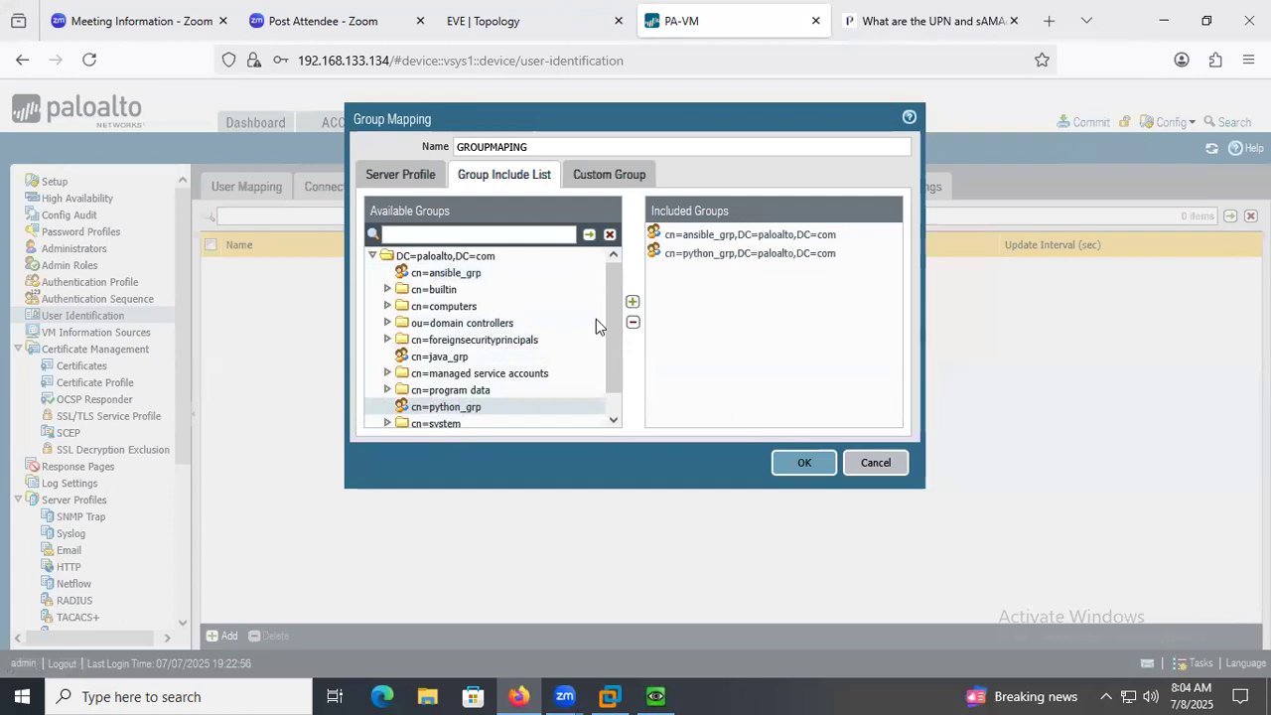
pyautogui.click(442, 357)
pyautogui.click(632, 302)
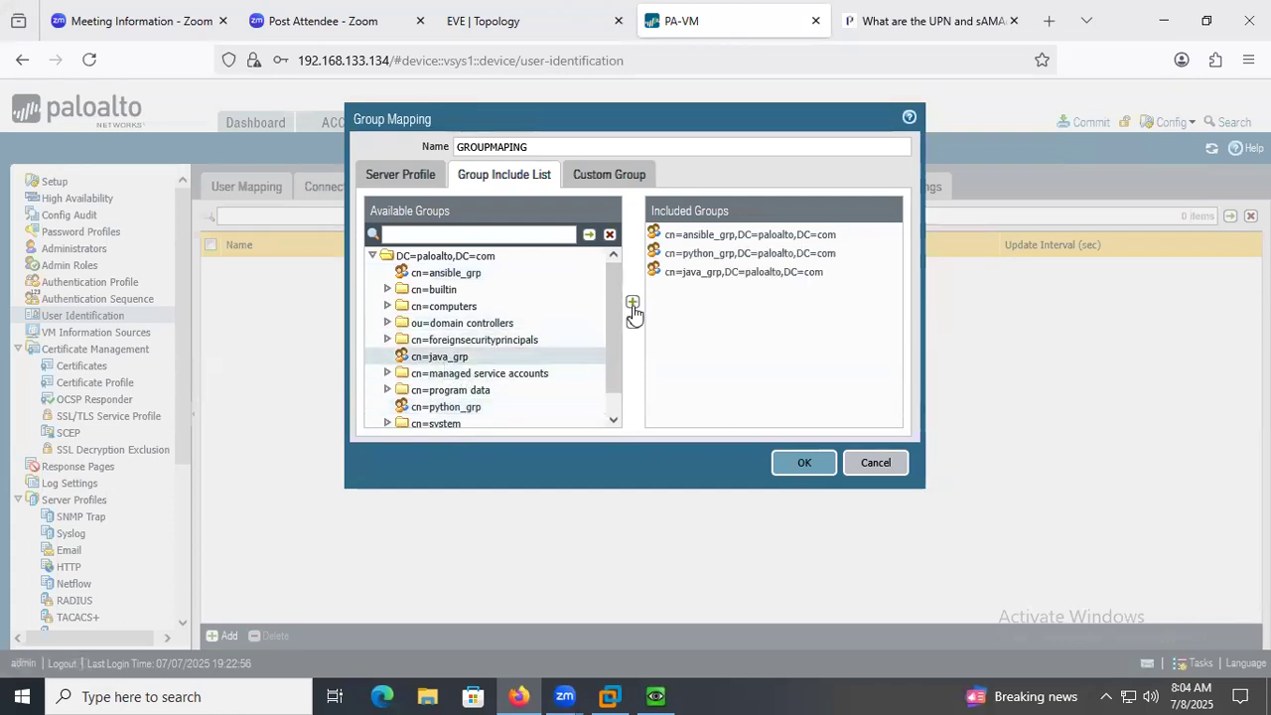
pyautogui.scroll(-1, 482, 410)
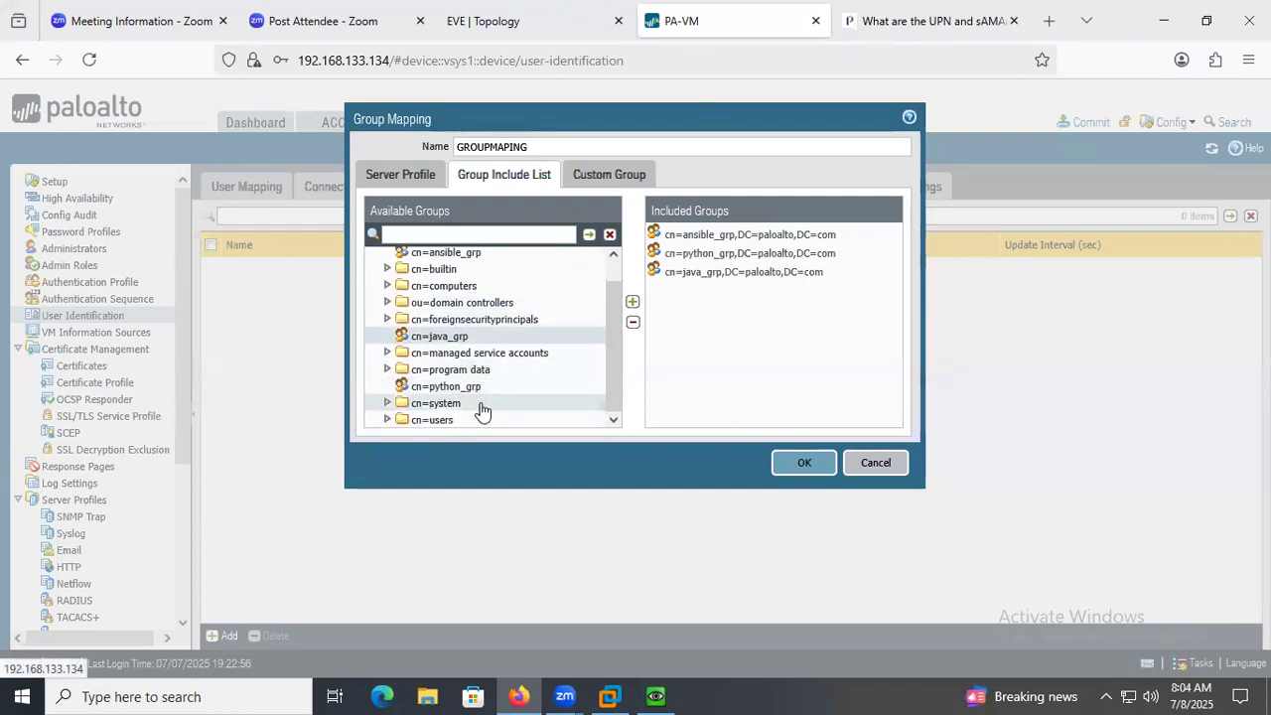
pyautogui.click(795, 467)
pyautogui.click(1094, 122)
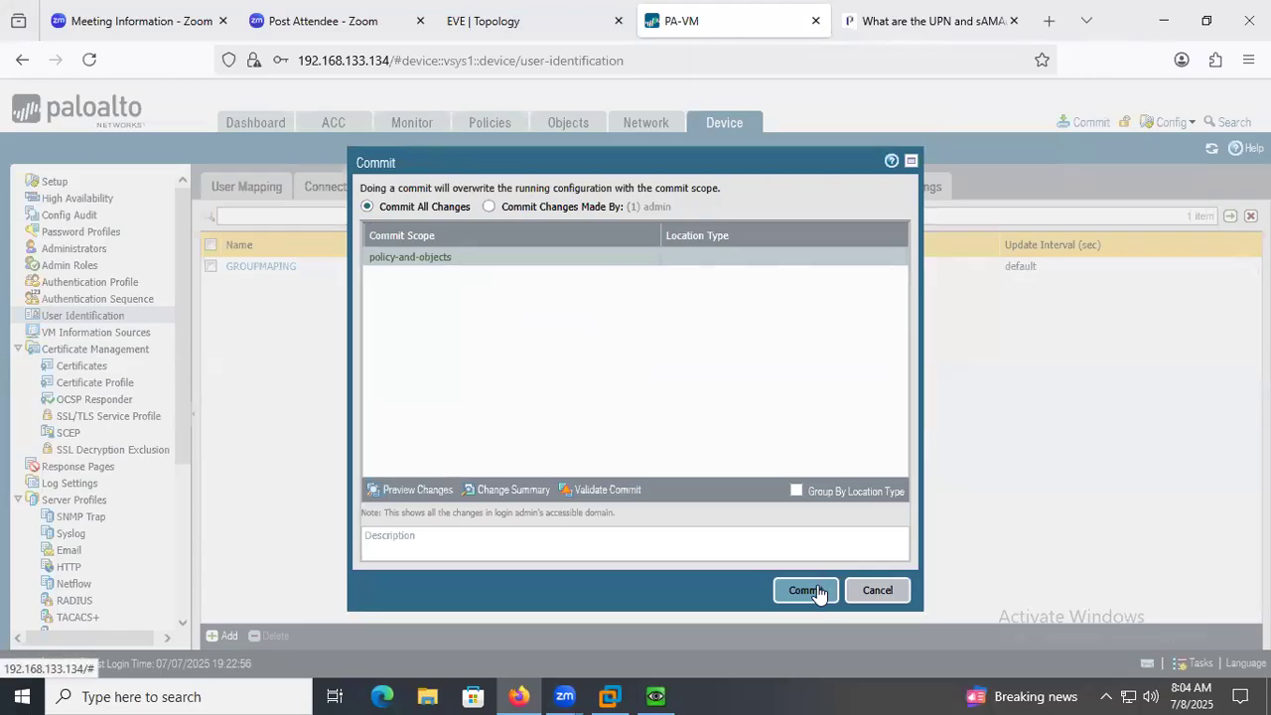
pyautogui.click(872, 594)
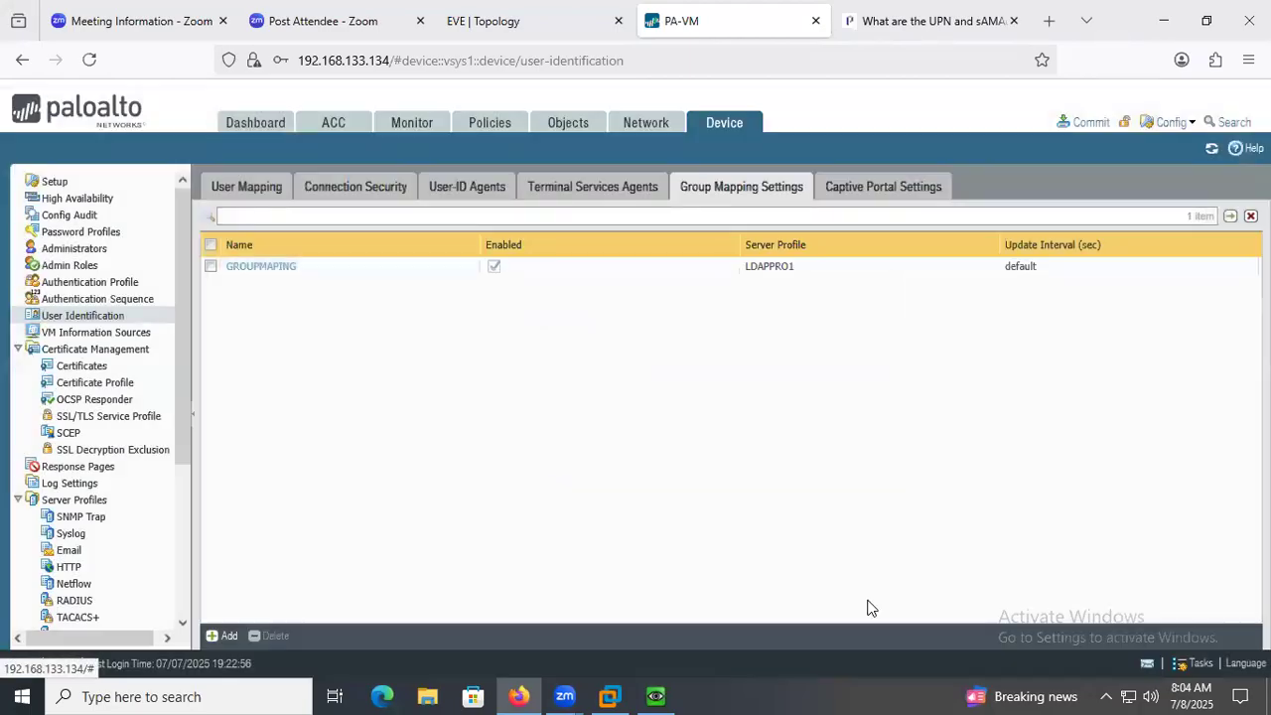
# Add a Microsoft Active Directory monitored server named srv1 with network address 192.168.1.1 to the user mapping's server monitoring.
pyautogui.click(260, 196)
pyautogui.scroll(-3, 226, 510)
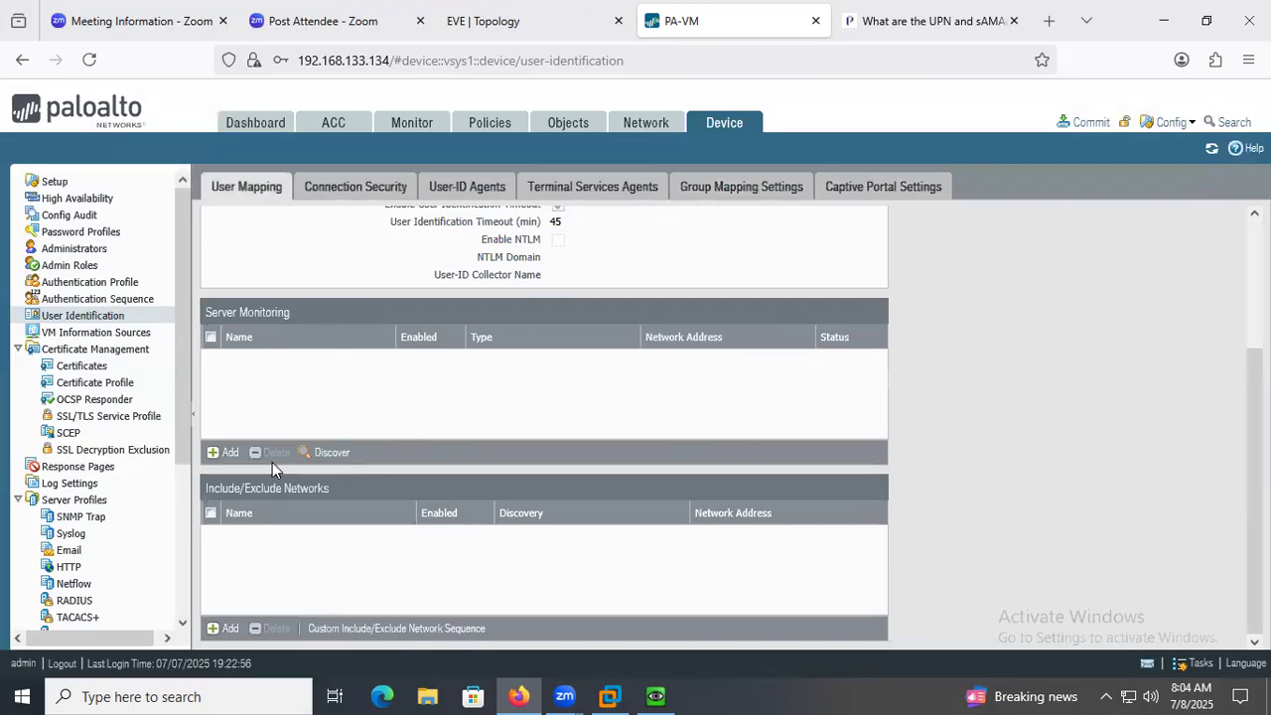
pyautogui.click(224, 453)
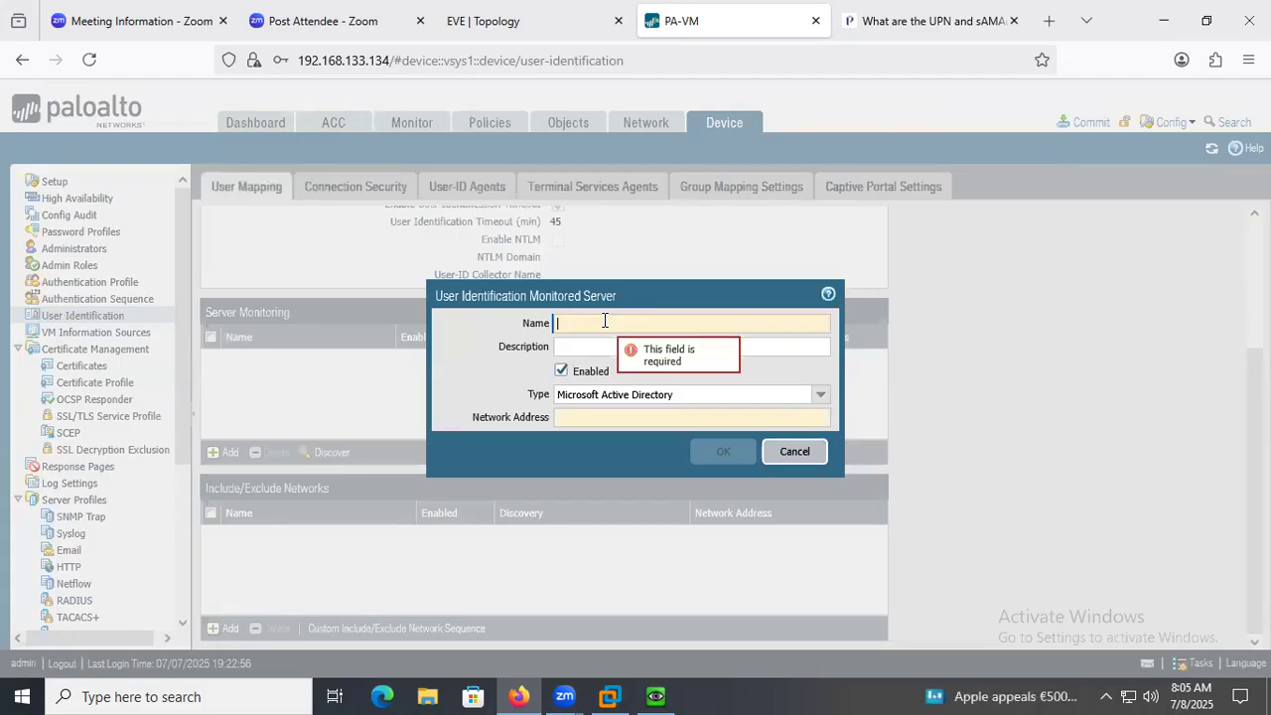
pyautogui.write('srv1')
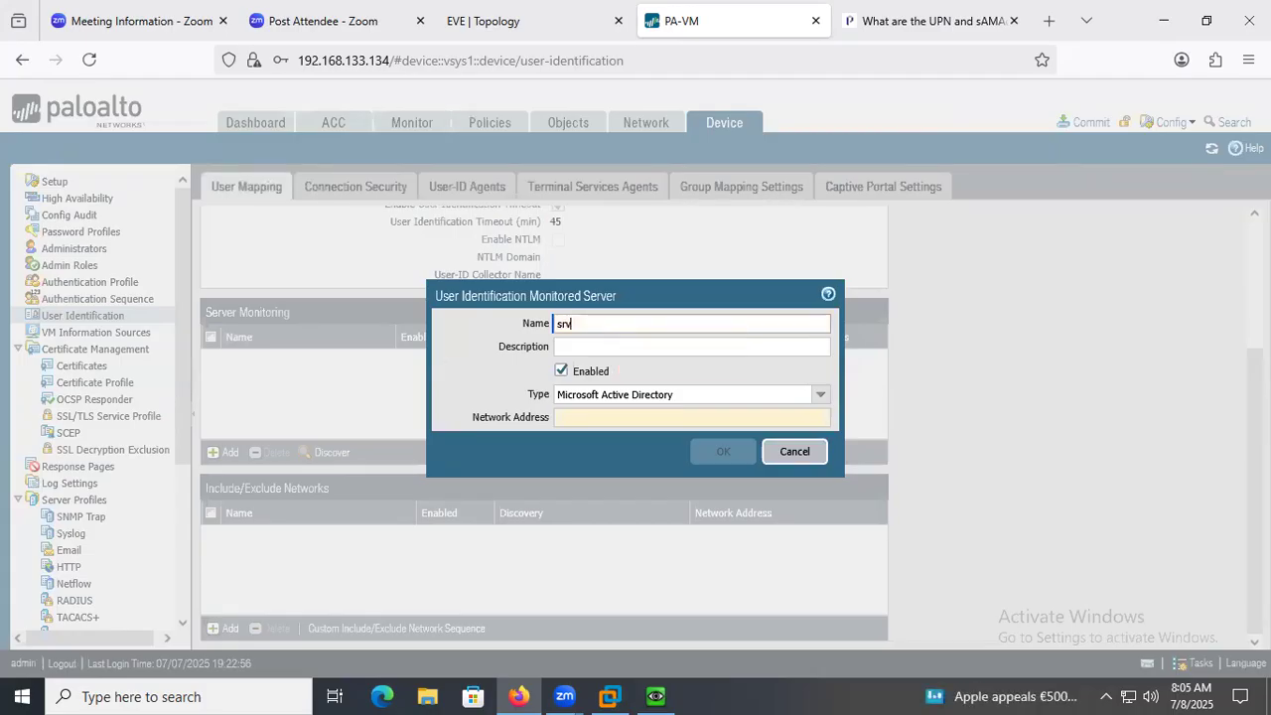
pyautogui.click(581, 418)
pyautogui.write('192.168.1.1')
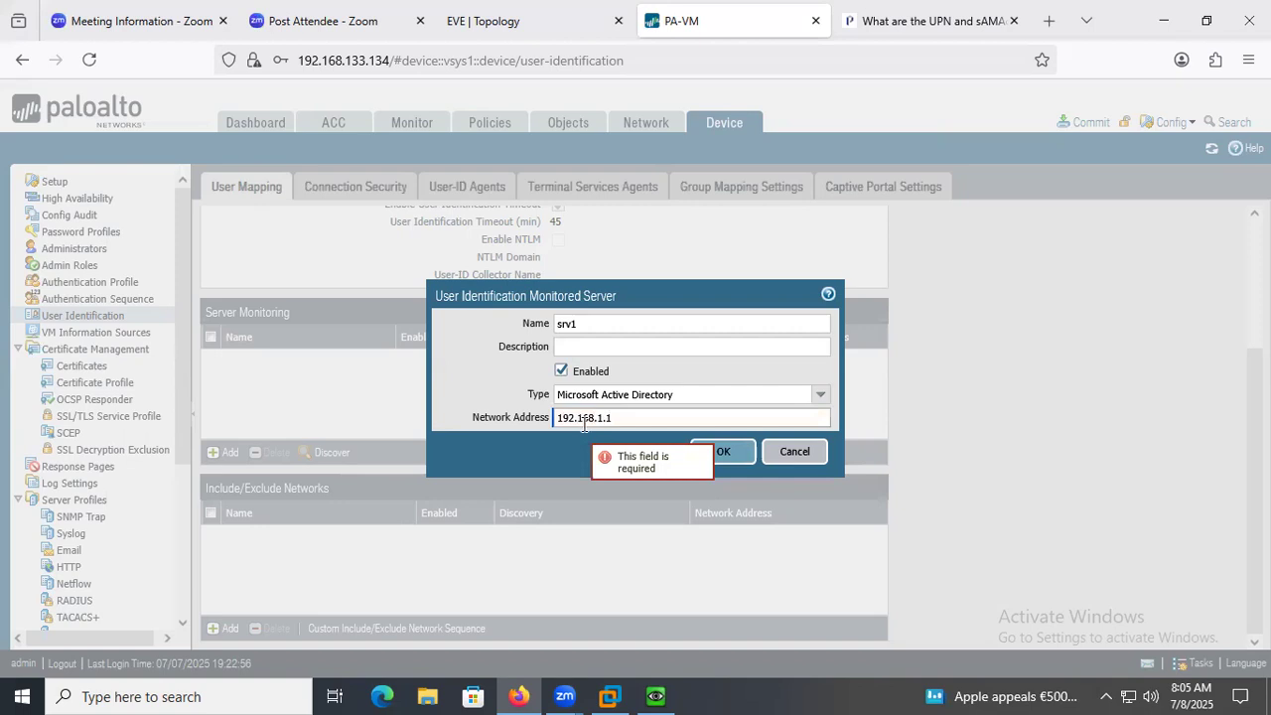
pyautogui.click(734, 453)
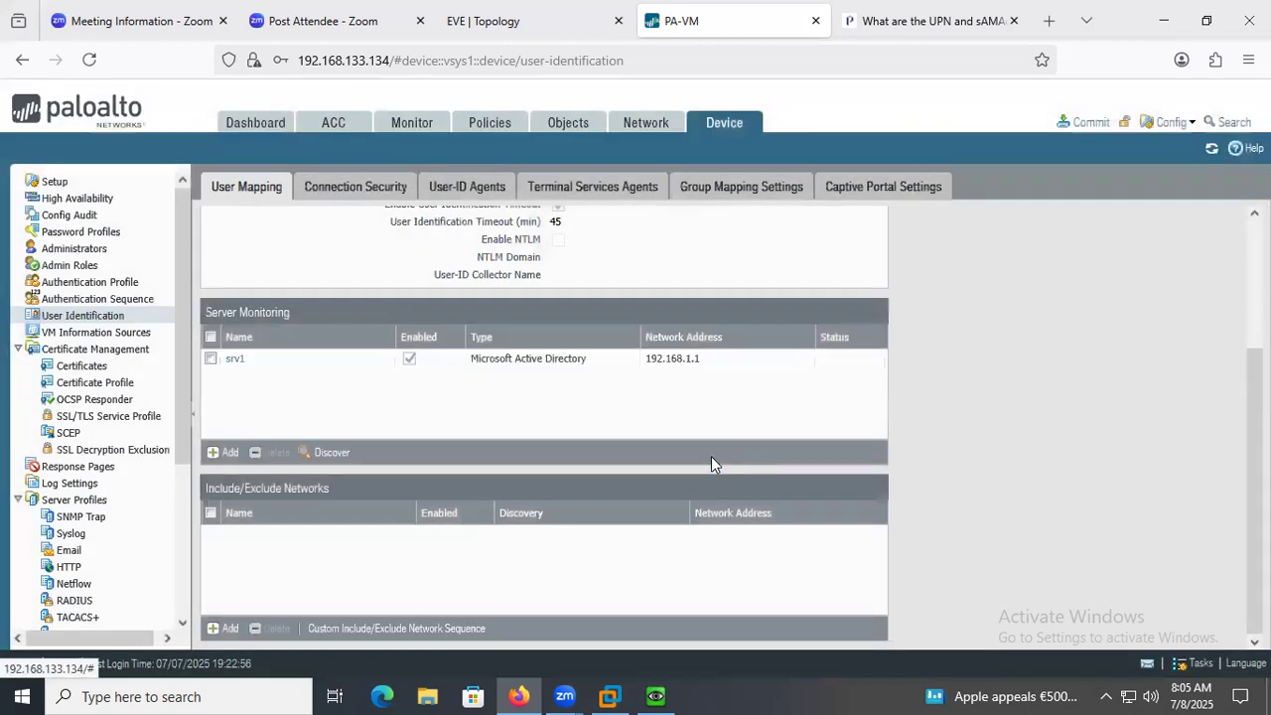
# Run server discovery for the monitored servers, then commit all changes to the firewall and dismiss the commit status.
pyautogui.click(318, 452)
pyautogui.click(631, 457)
pyautogui.click(1090, 122)
pyautogui.click(803, 589)
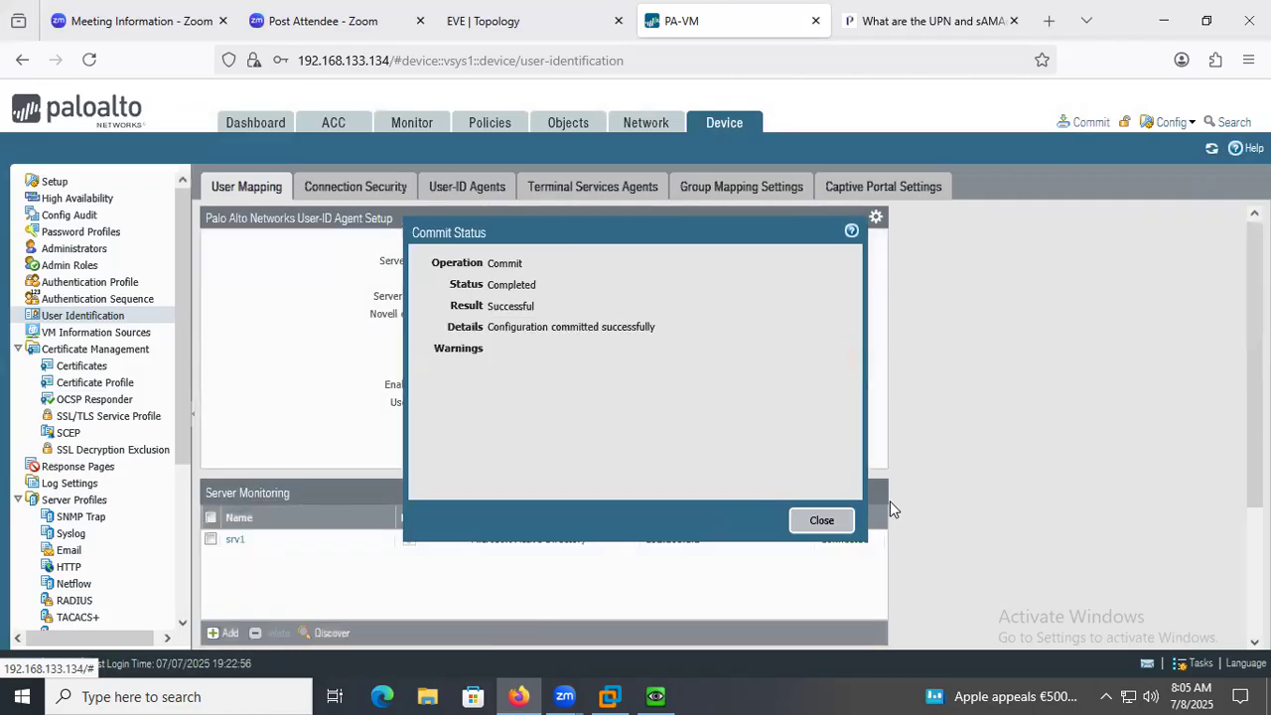
pyautogui.click(821, 520)
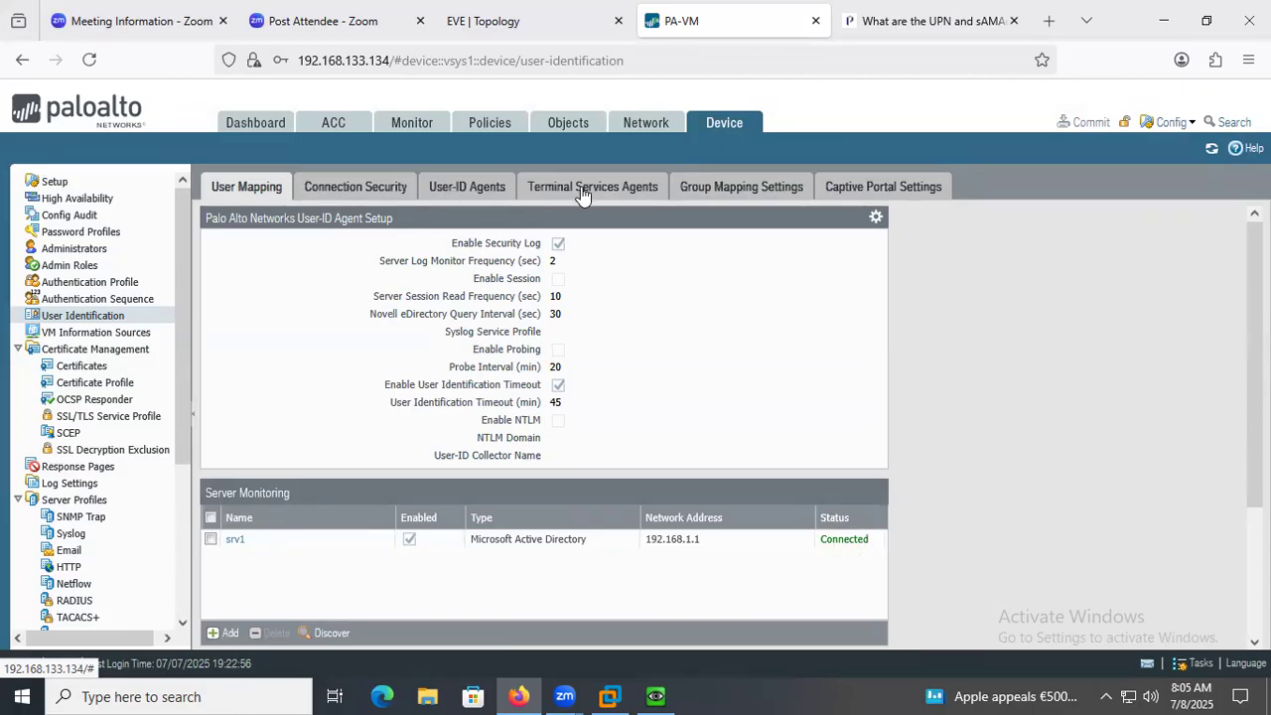
# Check the server profile and included groups of the GROUPMAPING group mapping, then close it without changes.
pyautogui.click(719, 188)
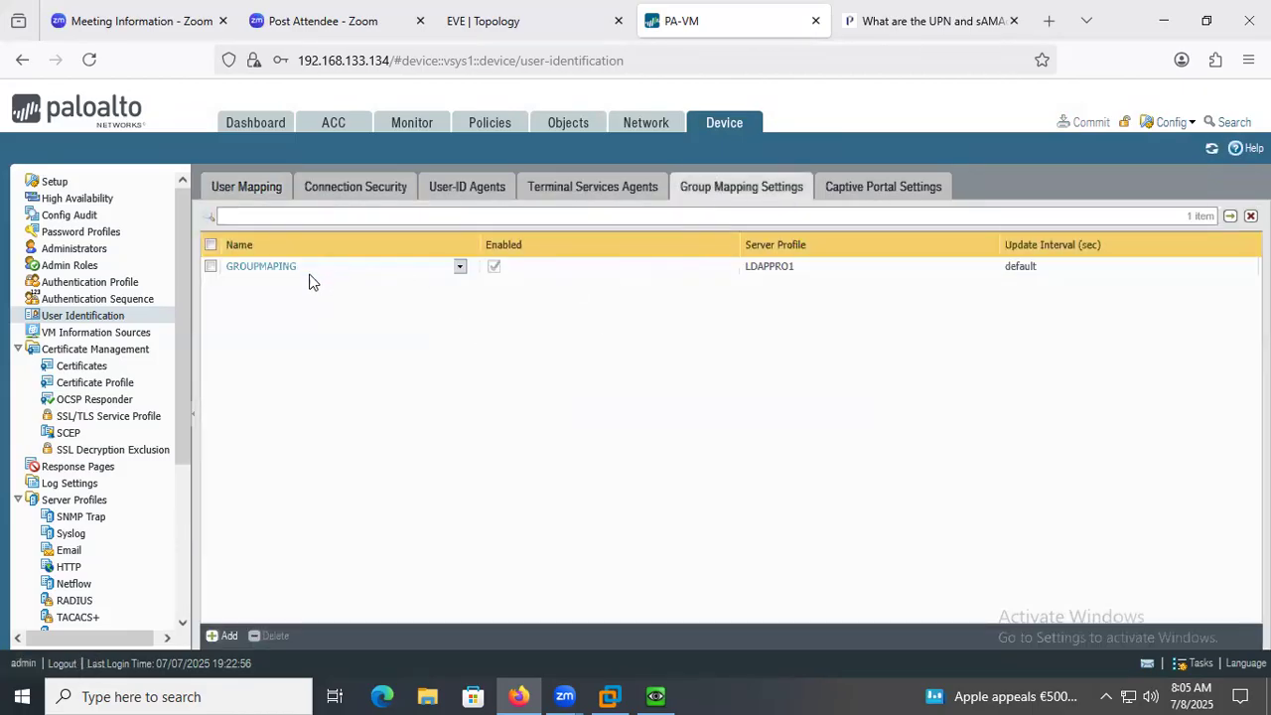
pyautogui.click(264, 268)
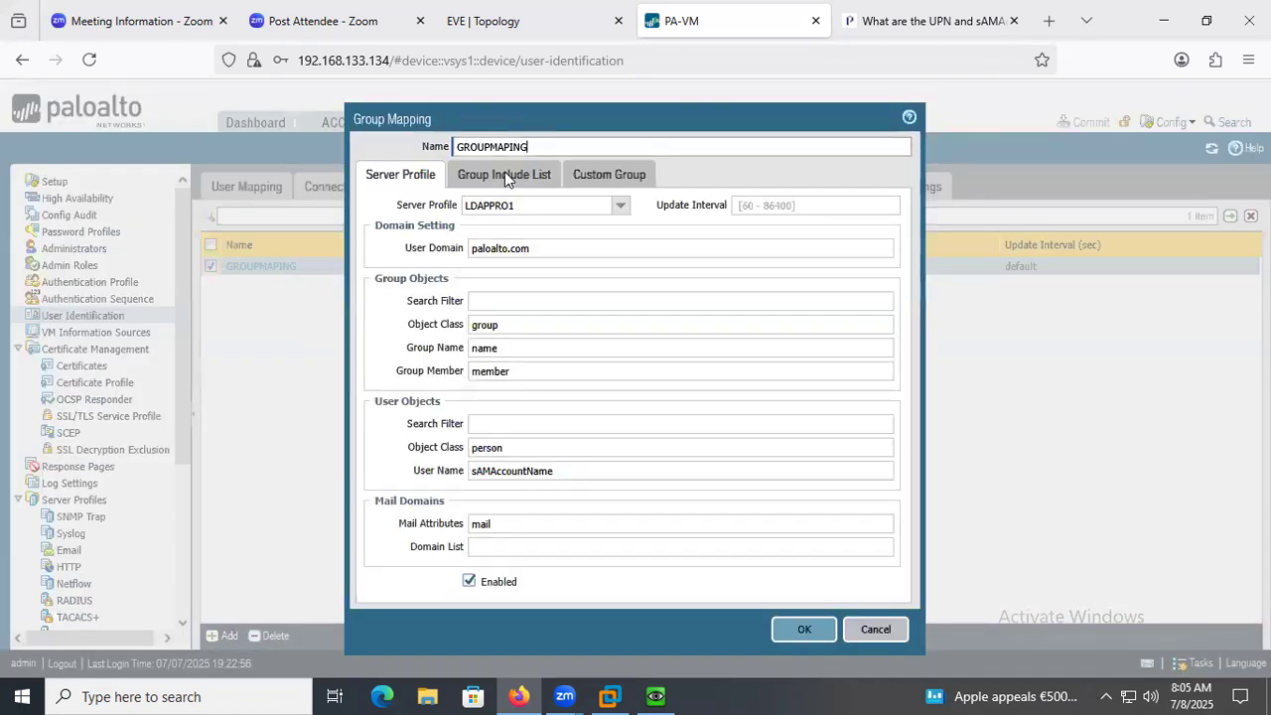
pyautogui.click(511, 174)
pyautogui.click(864, 463)
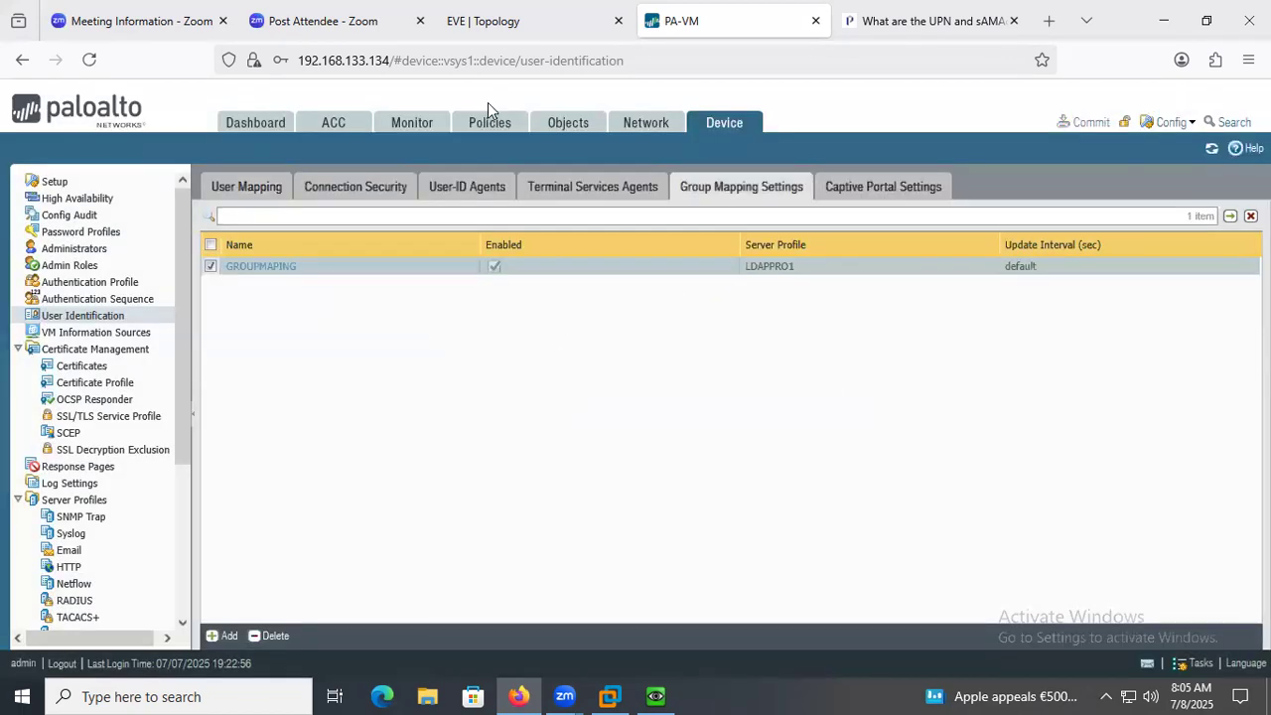
# Start a new security policy rule and name it JAVA_GRP.
pyautogui.click(498, 128)
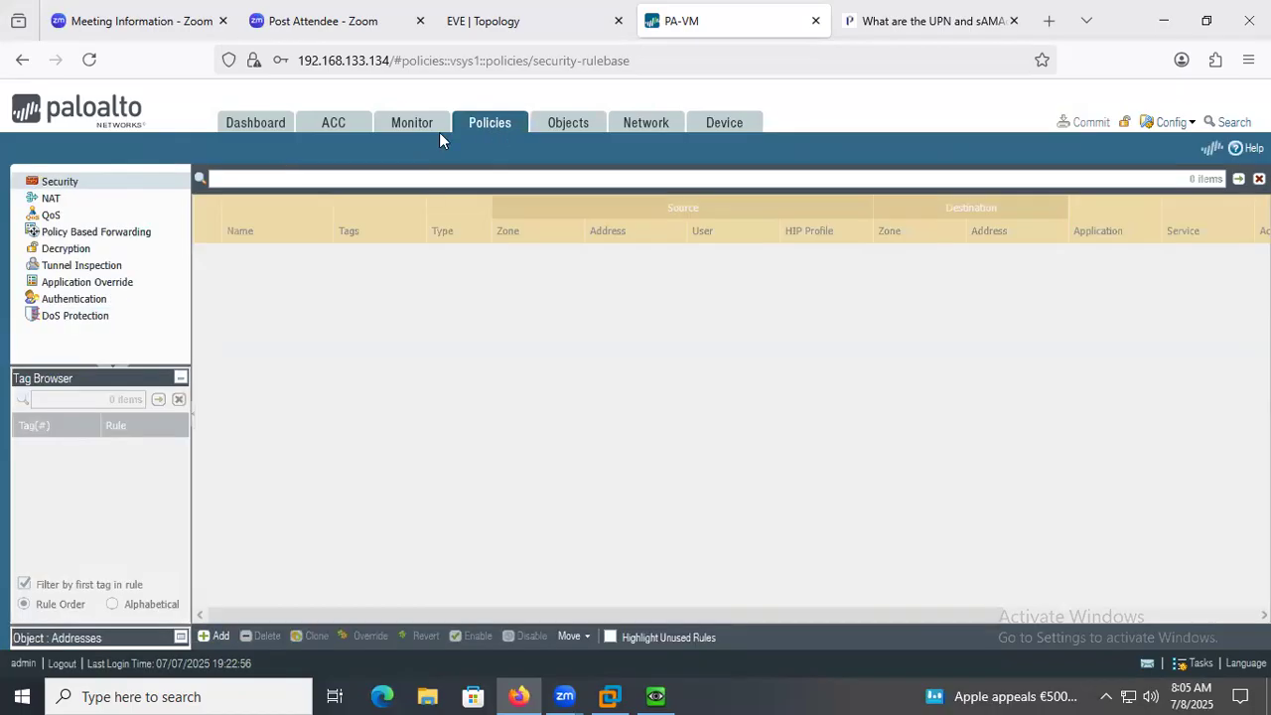
pyautogui.click(216, 635)
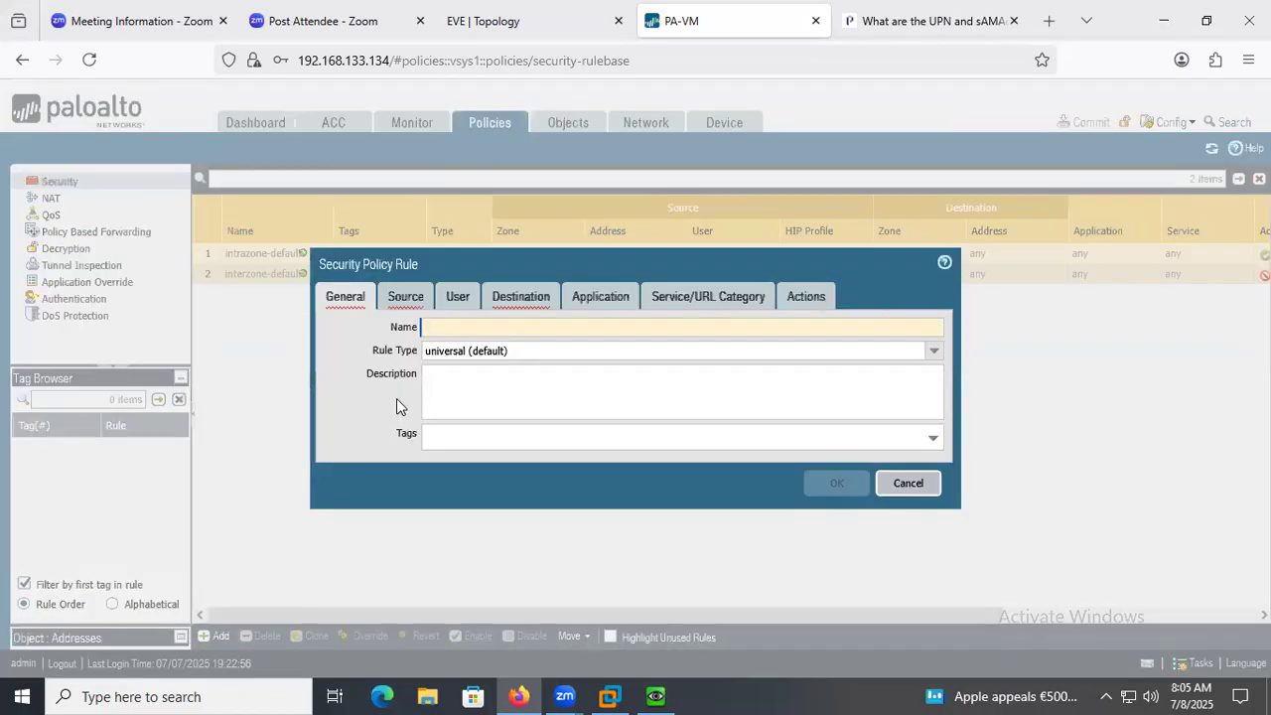
pyautogui.write('java')
pyautogui.press('BackSpace')
pyautogui.press('BackSpace')
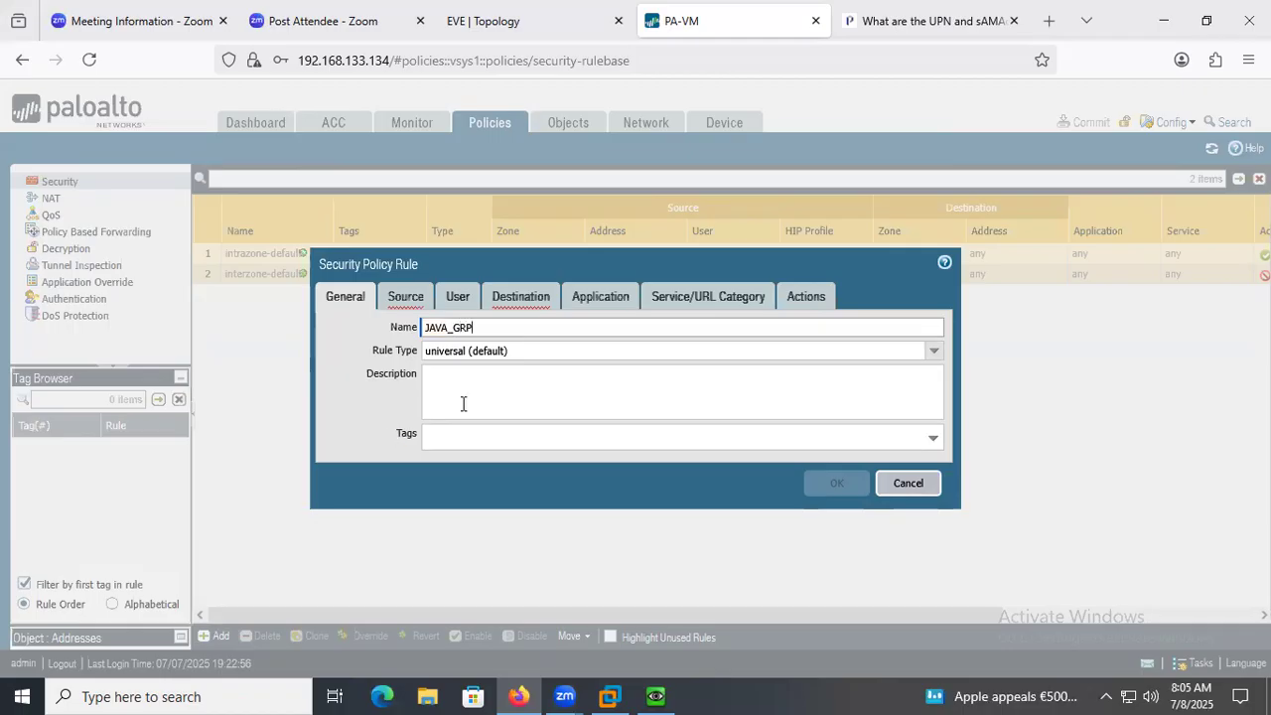
# Set the rule's source zone to INSIDE and its destination zone to OUTSIDE.
pyautogui.click(405, 298)
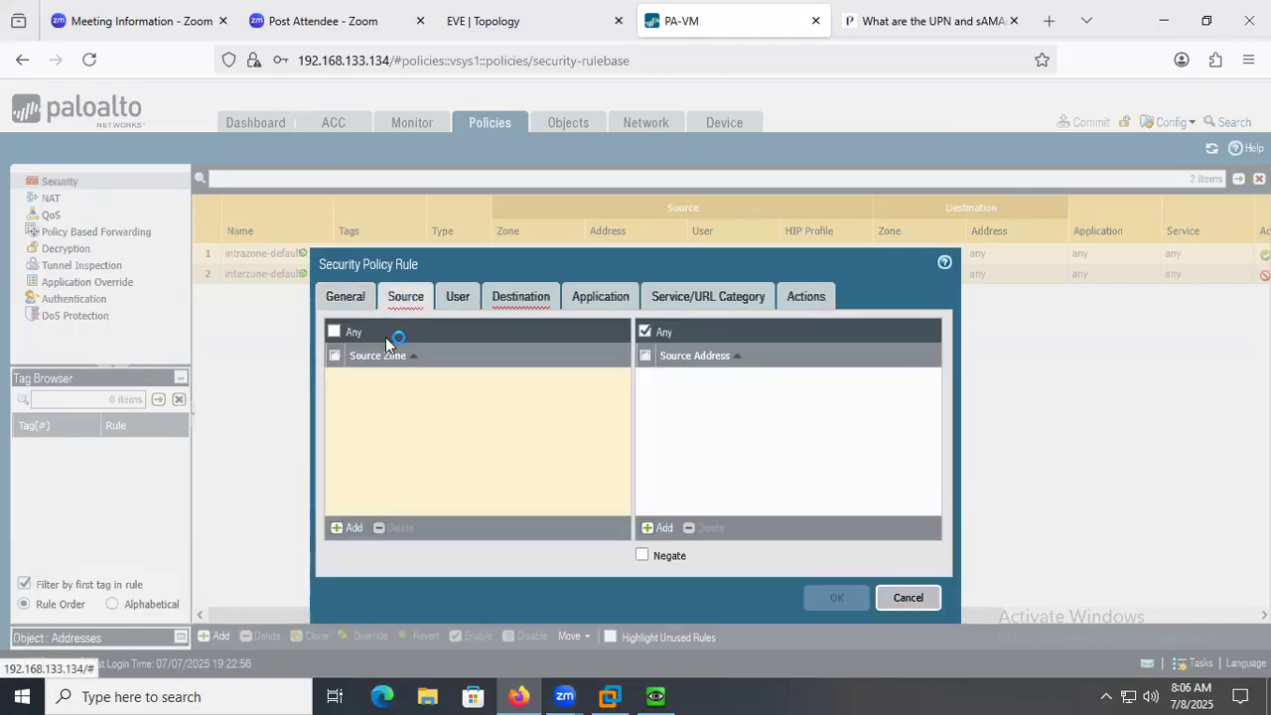
pyautogui.click(343, 527)
pyautogui.click(362, 397)
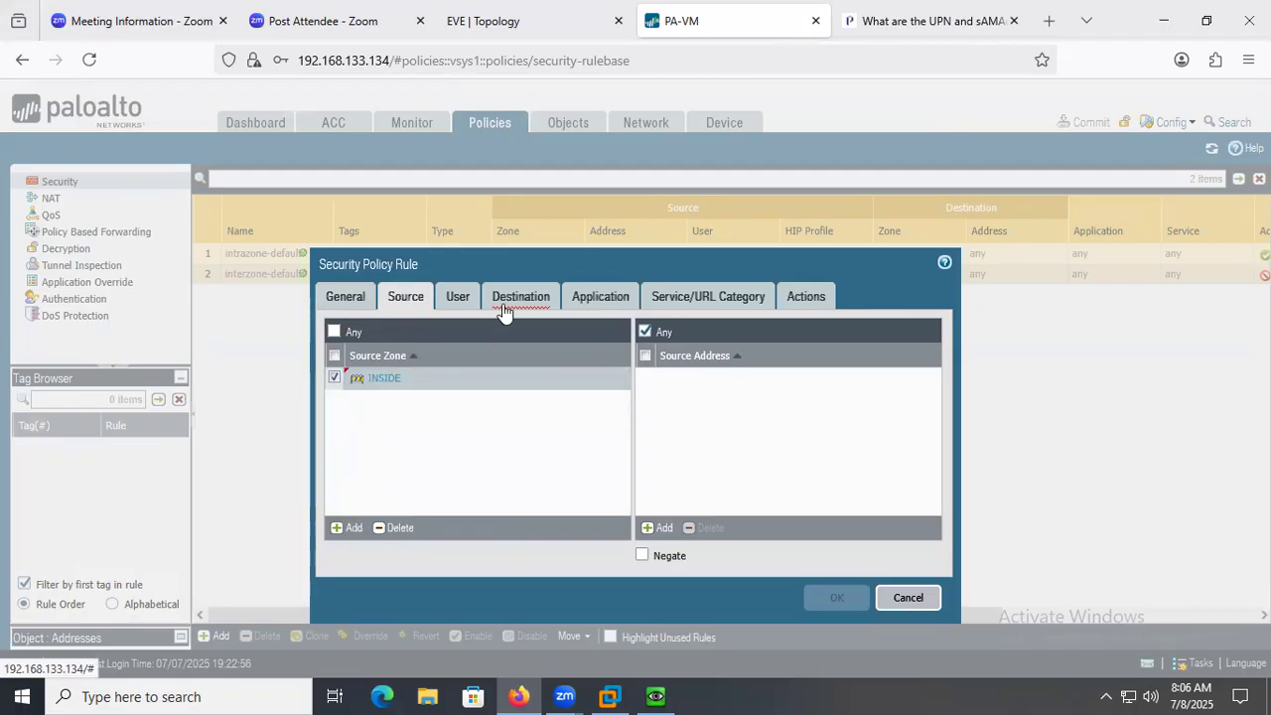
pyautogui.click(506, 301)
pyautogui.click(347, 536)
pyautogui.click(380, 411)
# Add paloalto\java_grp as the rule's source user, keep the default service and the Allow action, and save the rule.
pyautogui.click(456, 299)
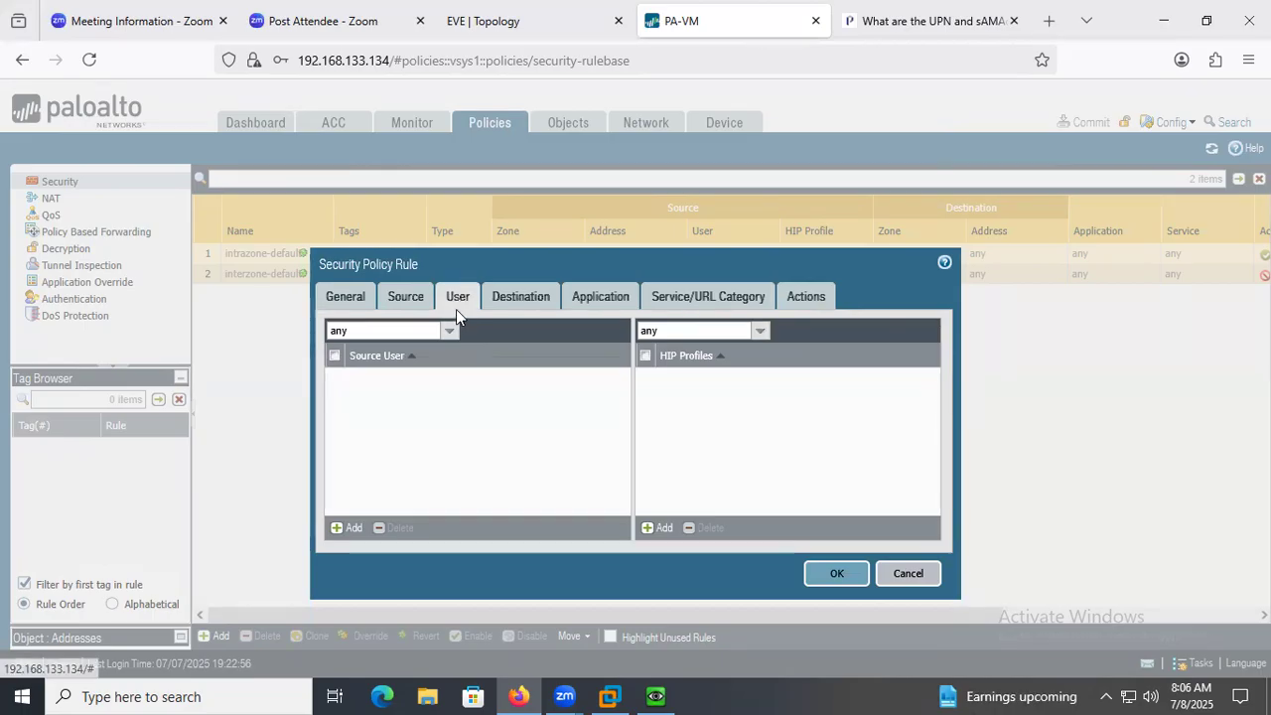
pyautogui.click(348, 529)
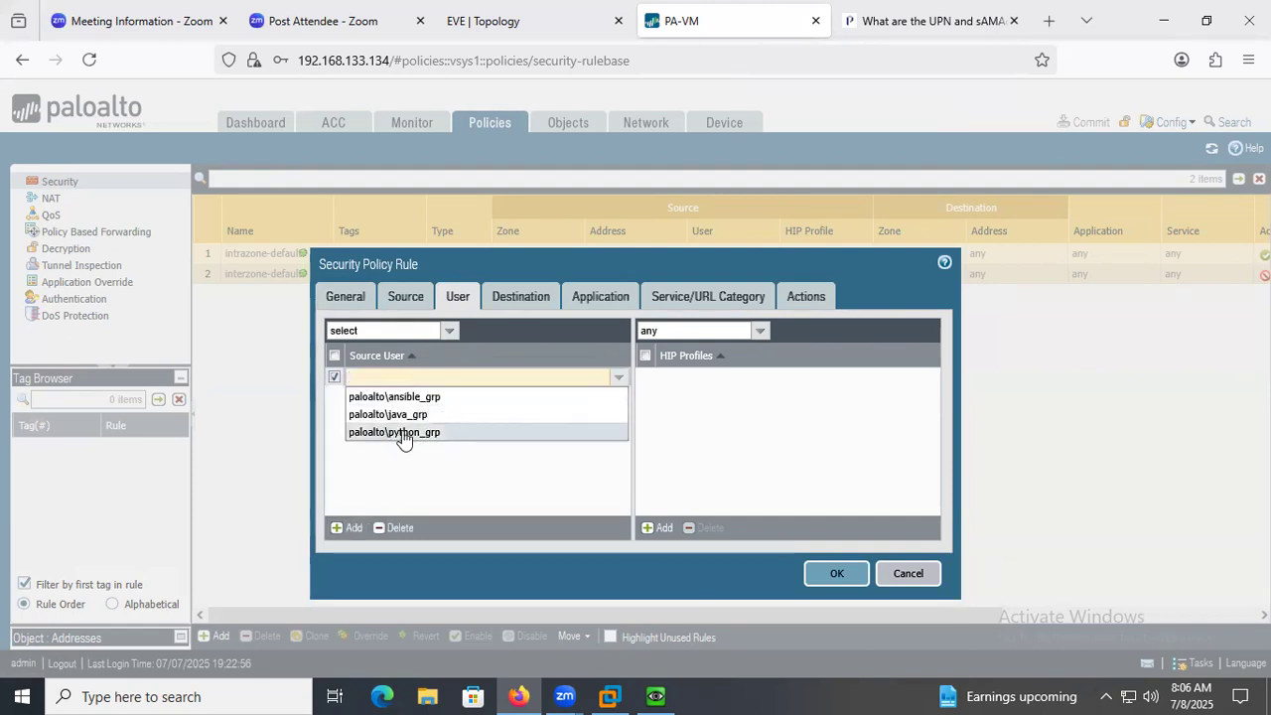
pyautogui.click(429, 415)
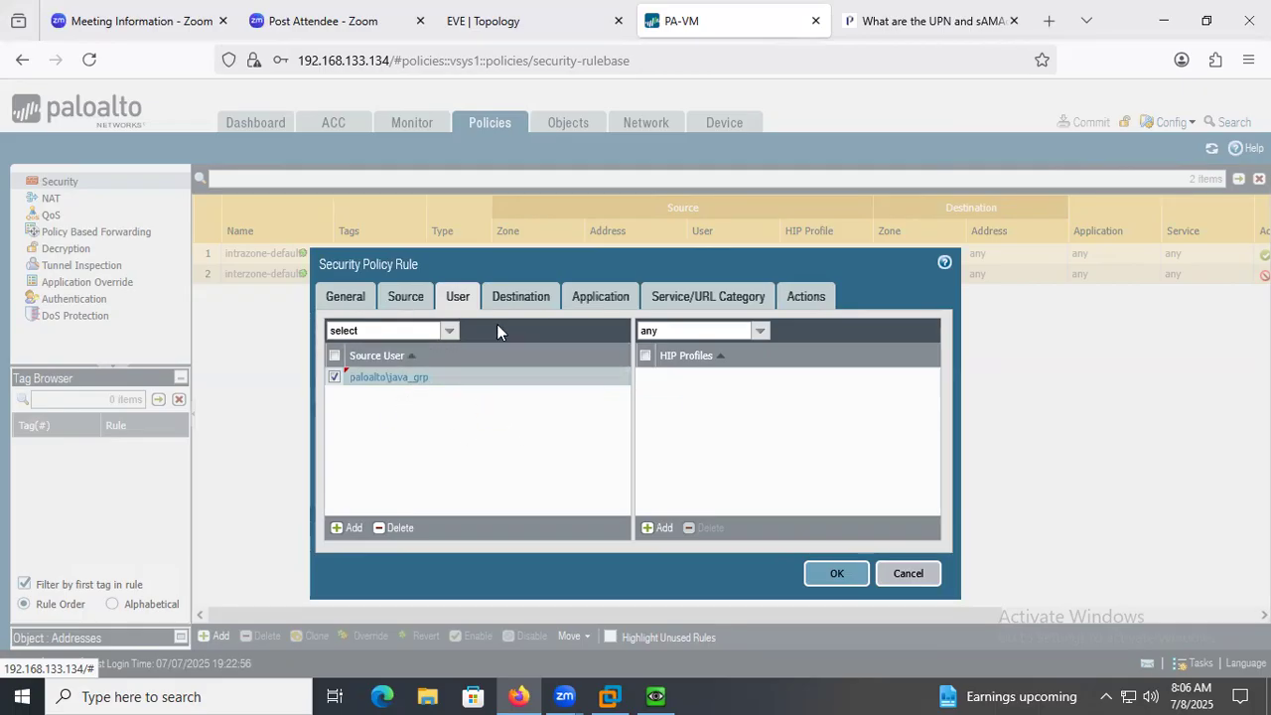
pyautogui.click(602, 296)
pyautogui.click(710, 298)
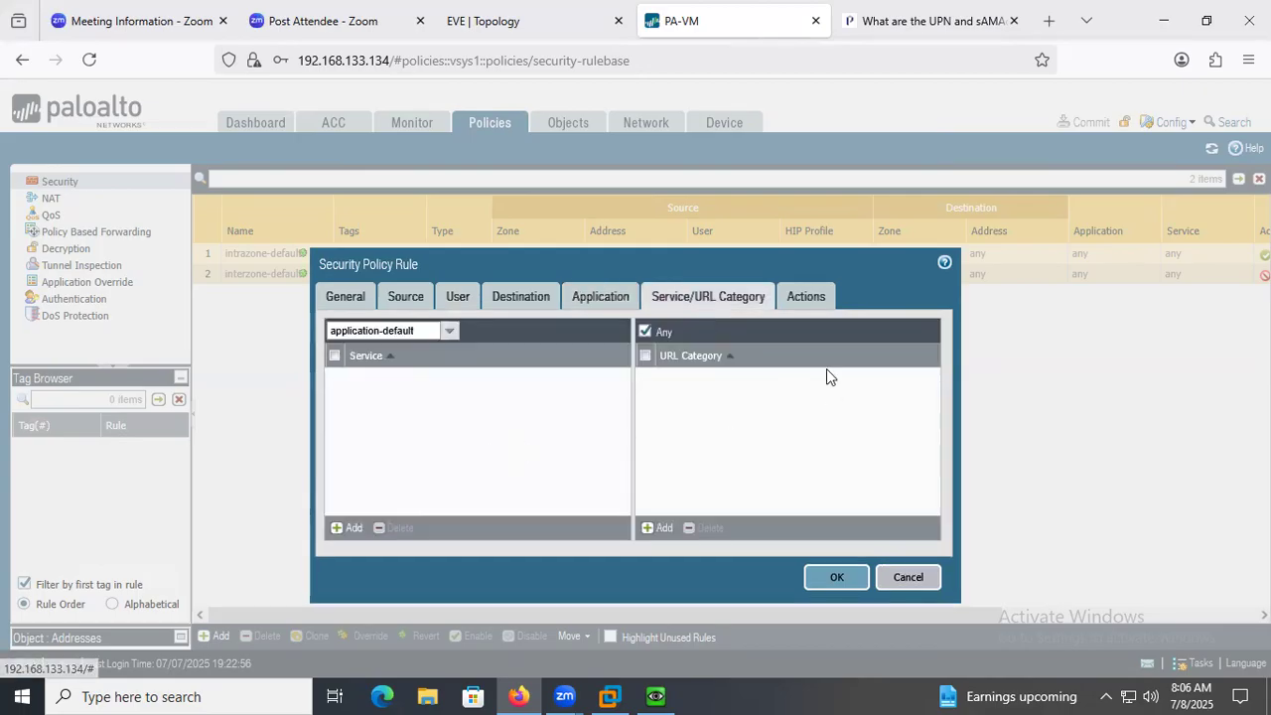
pyautogui.click(811, 302)
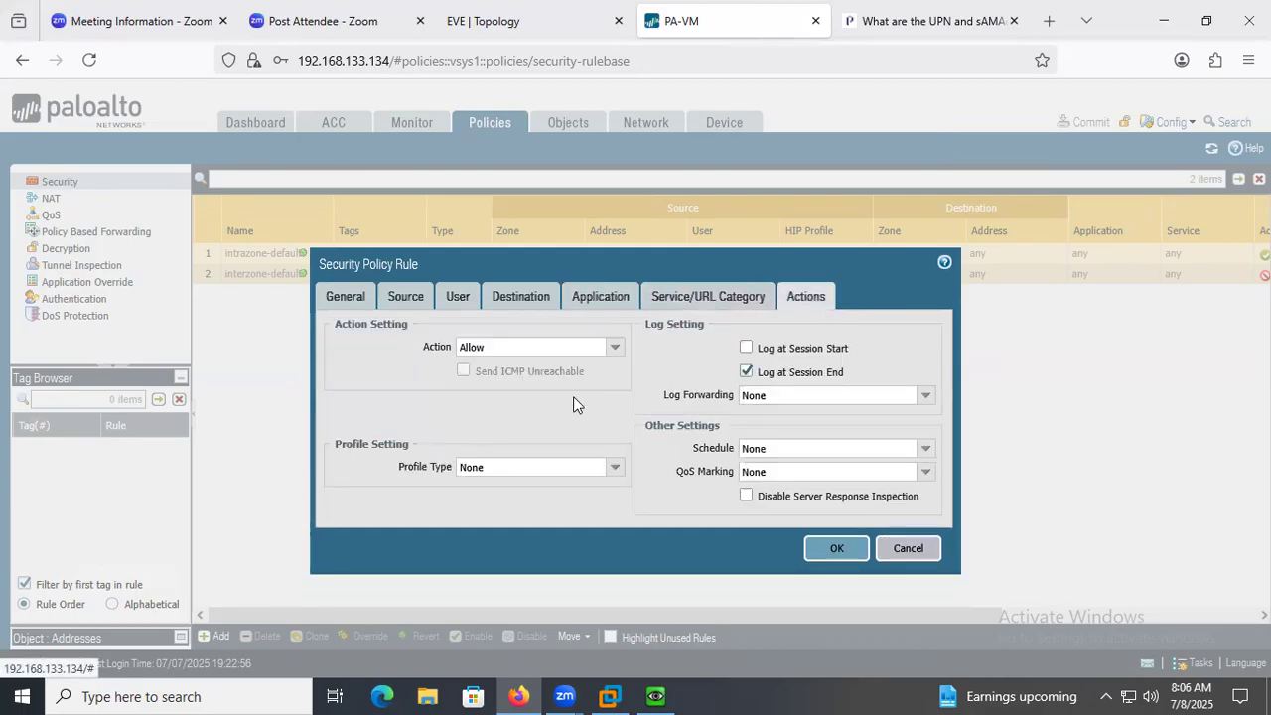
pyautogui.click(837, 549)
# Commit all changes to the firewall and dismiss the commit status.
pyautogui.click(1084, 123)
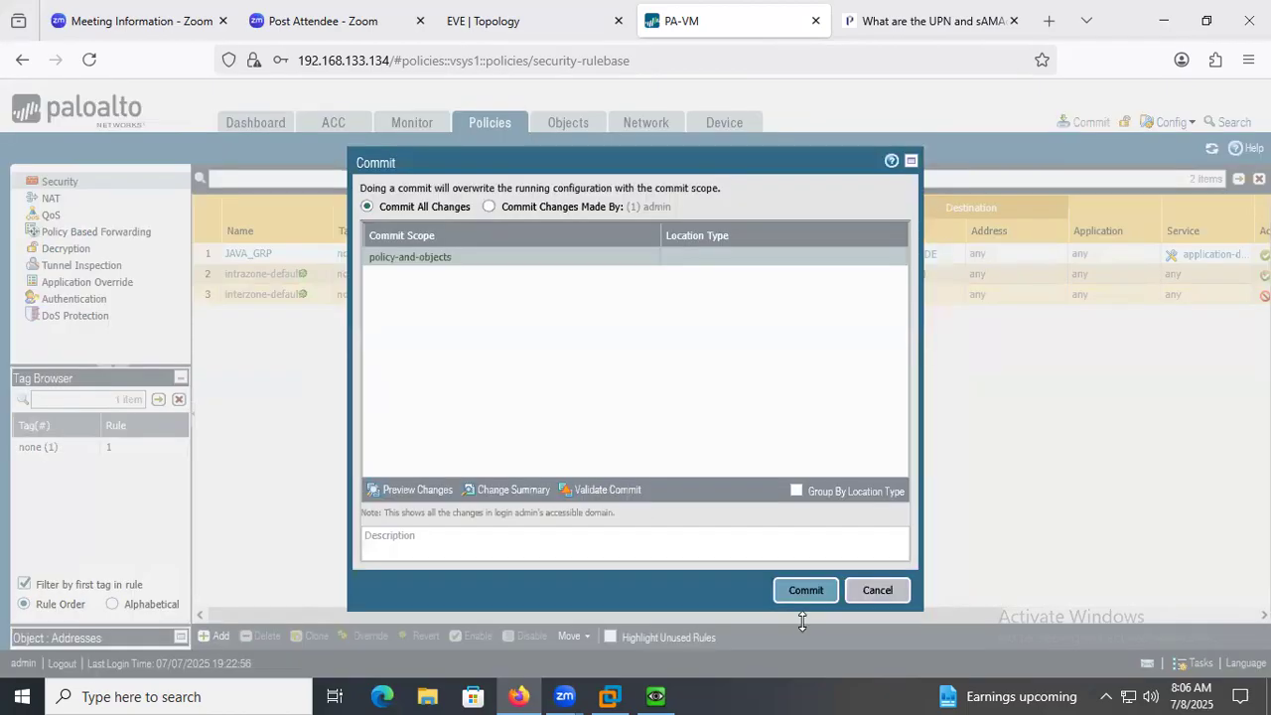
pyautogui.click(804, 590)
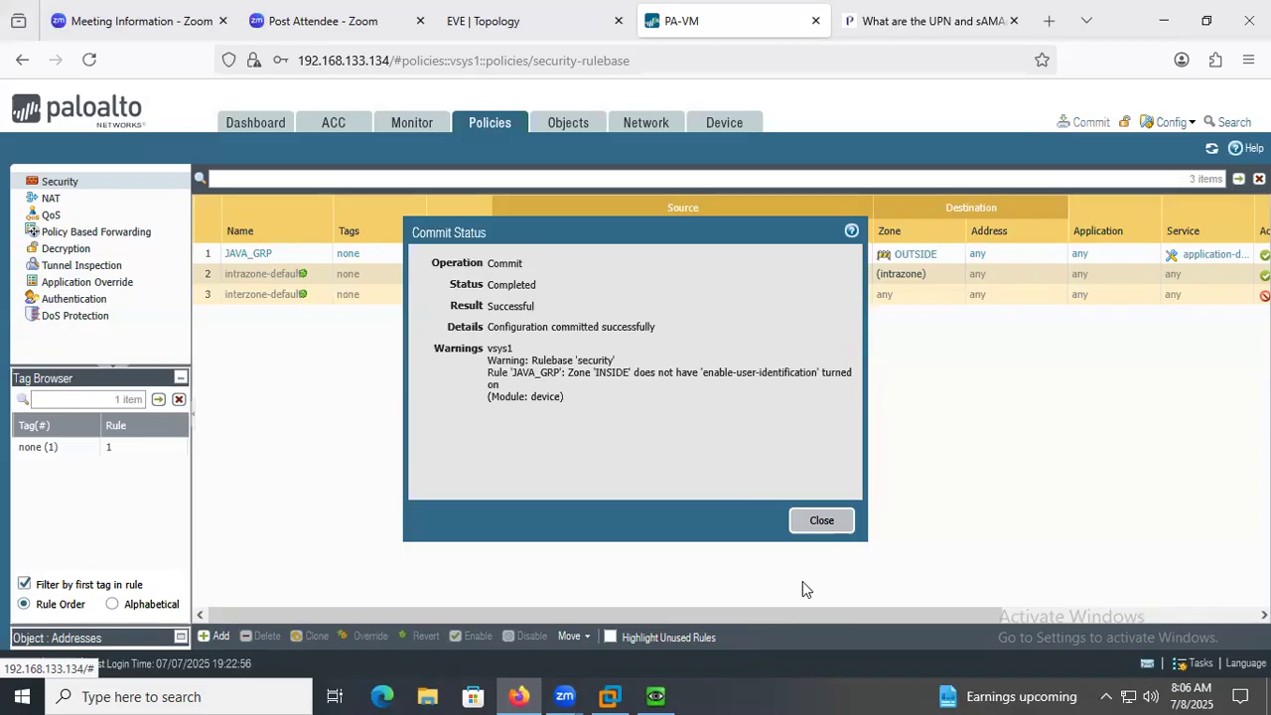
pyautogui.click(821, 520)
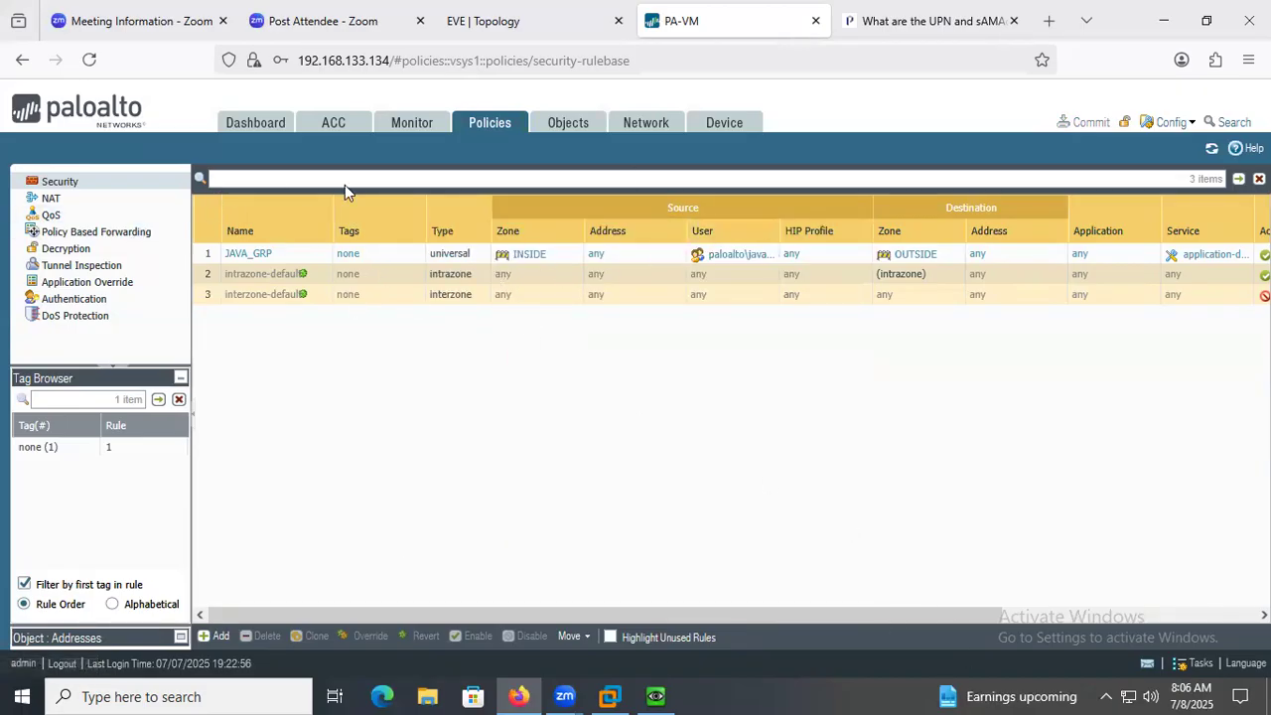
# Switch to the EVE lab topology and look at the Winserver node and its address label.
pyautogui.click(539, 25)
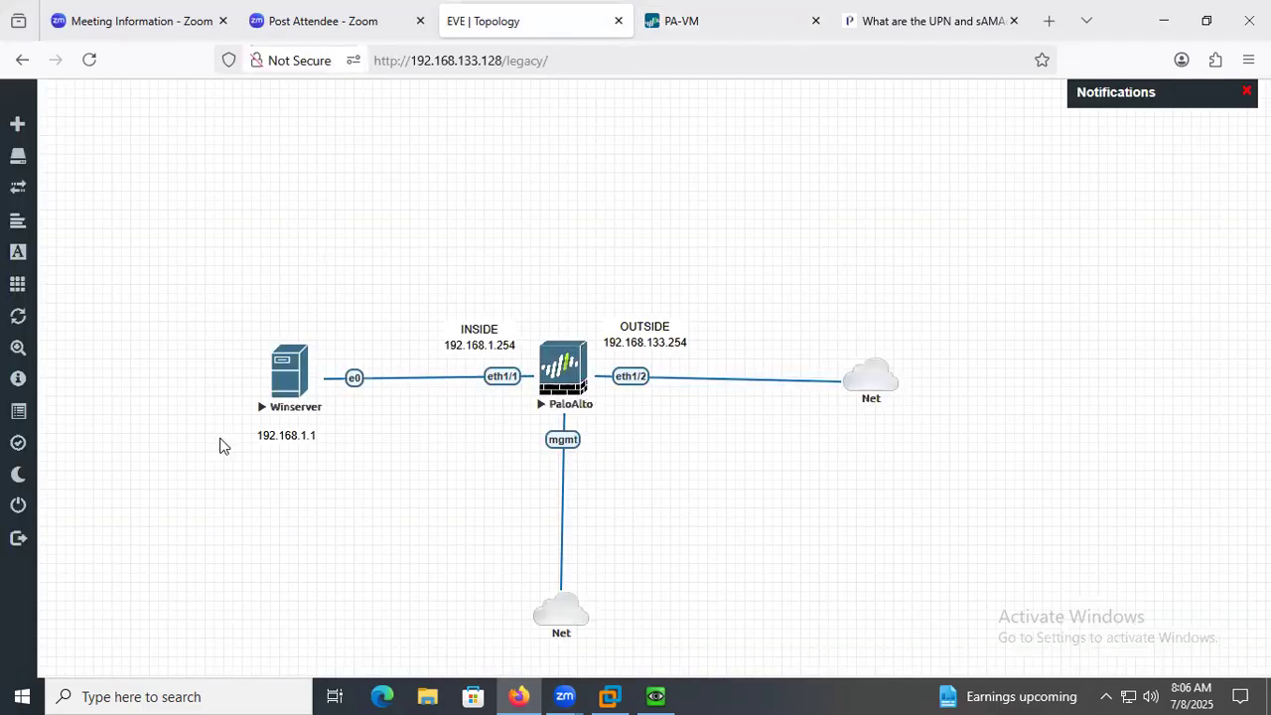
pyautogui.moveTo(352, 520); pyautogui.dragTo(198, 292)
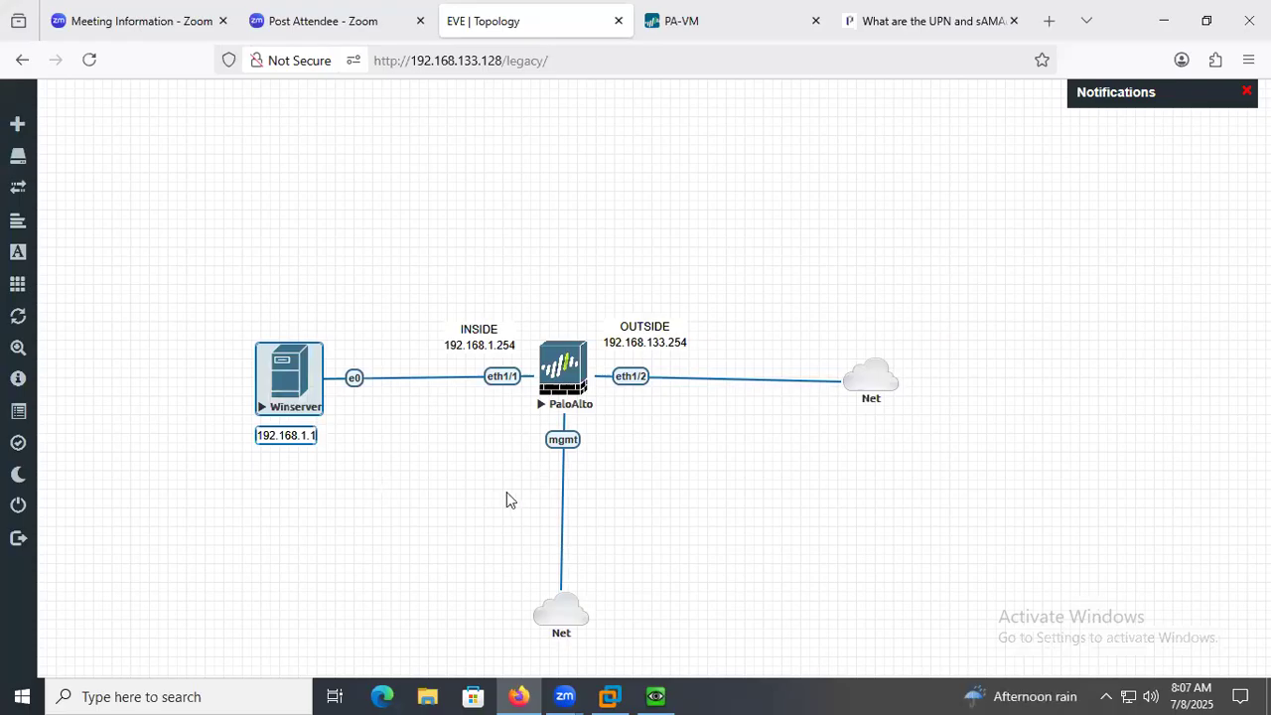
pyautogui.click(102, 434)
pyautogui.moveTo(58, 302)
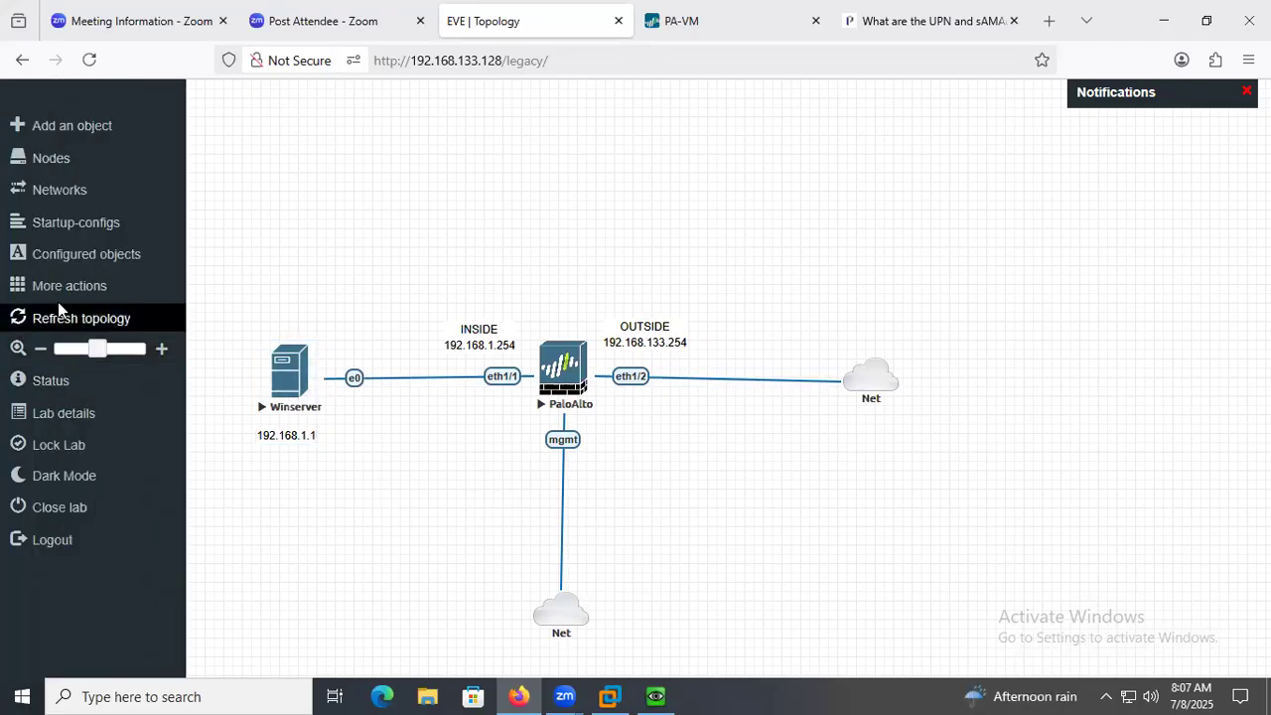
pyautogui.click(63, 222)
pyautogui.click(319, 609)
# Stop all nodes in the lab, then close the disconnected UltraVNC viewer, the screen-sharing window and the viewer's message box.
pyautogui.moveTo(90, 545)
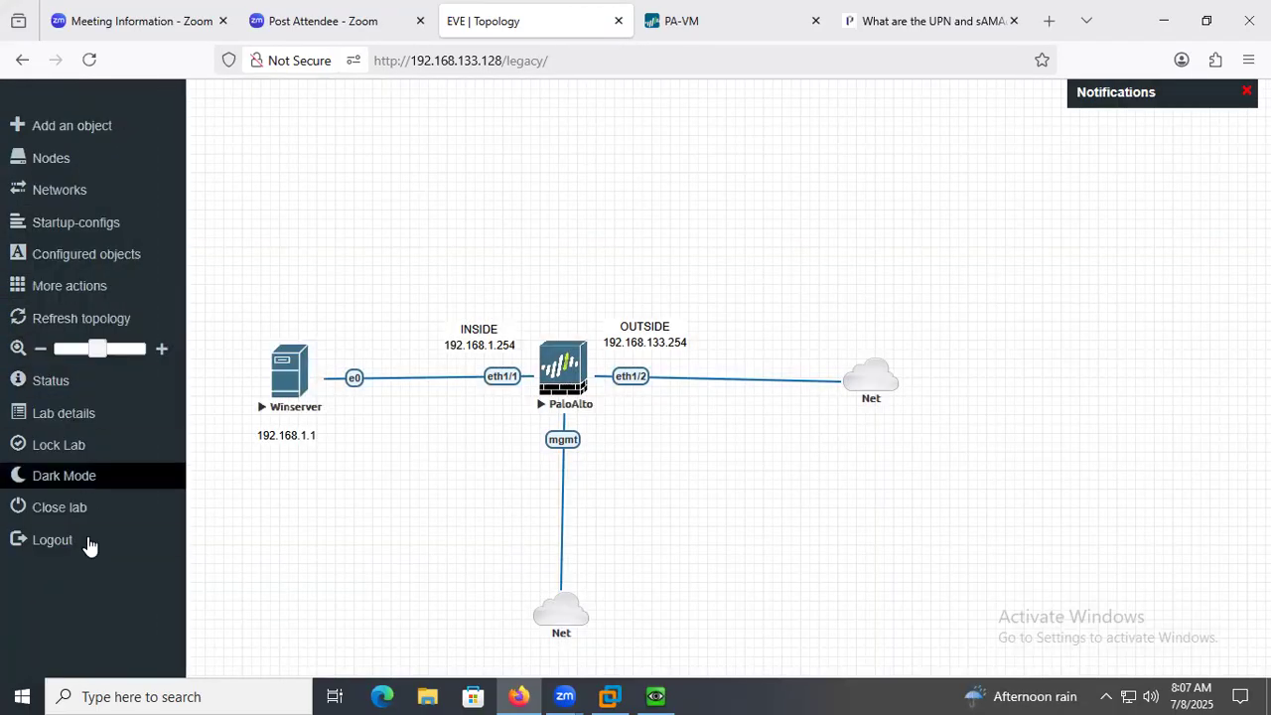
pyautogui.click(72, 285)
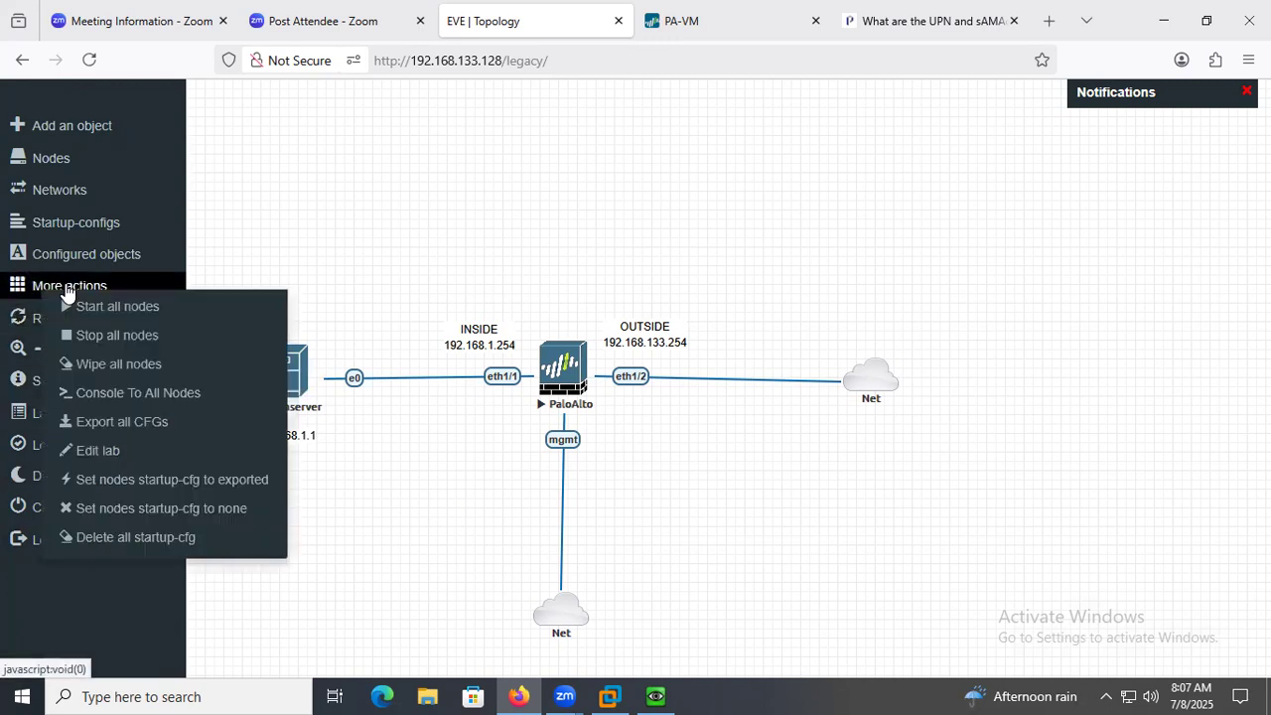
pyautogui.click(102, 343)
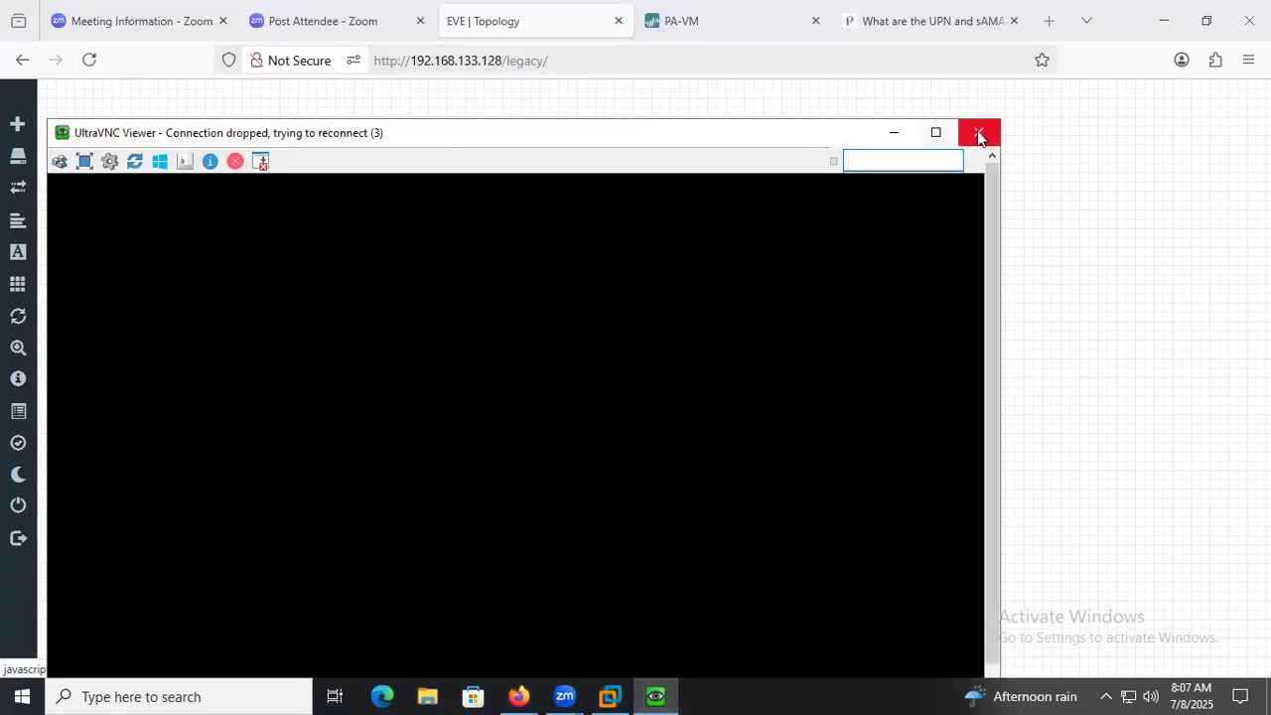
pyautogui.click(984, 130)
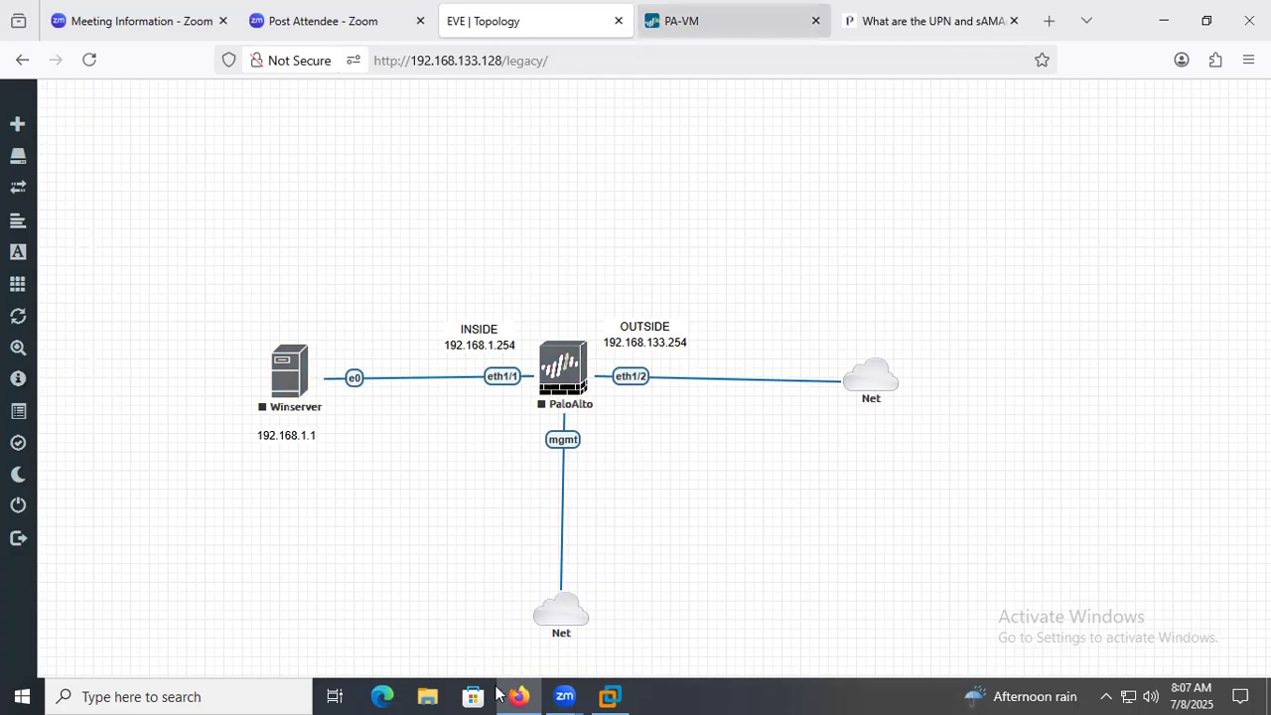
pyautogui.moveTo(571, 695)
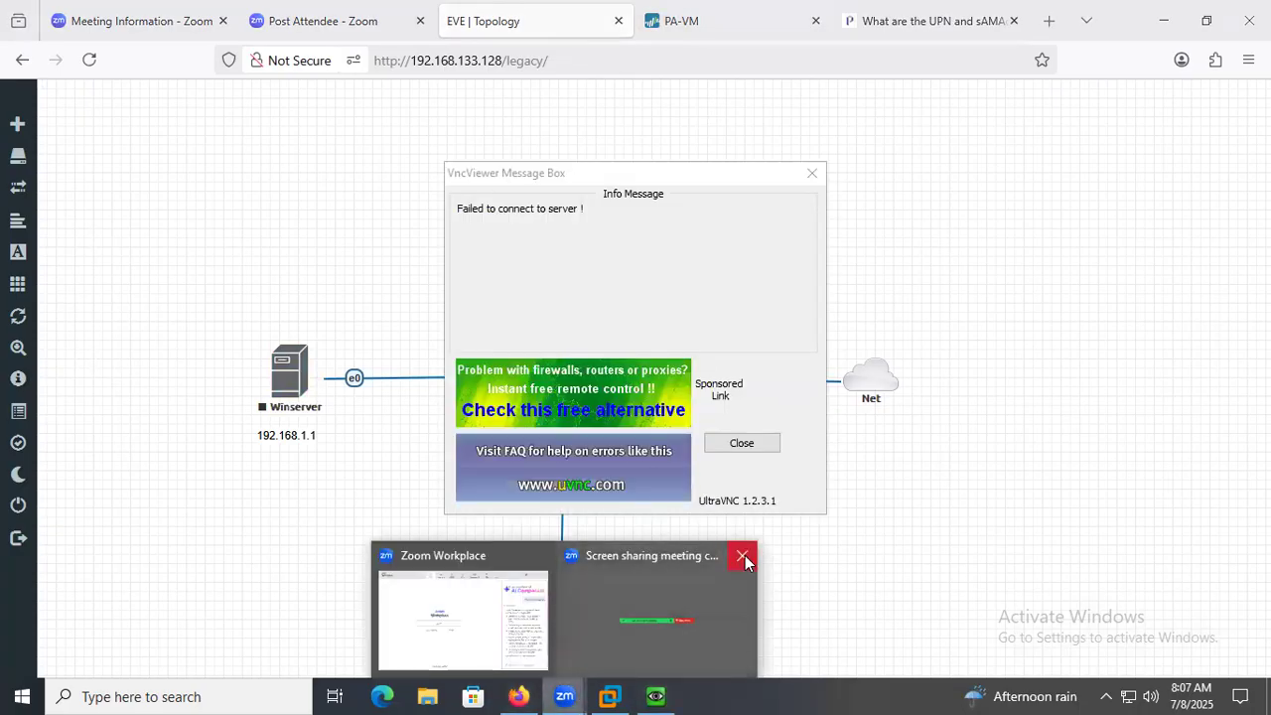
pyautogui.click(744, 557)
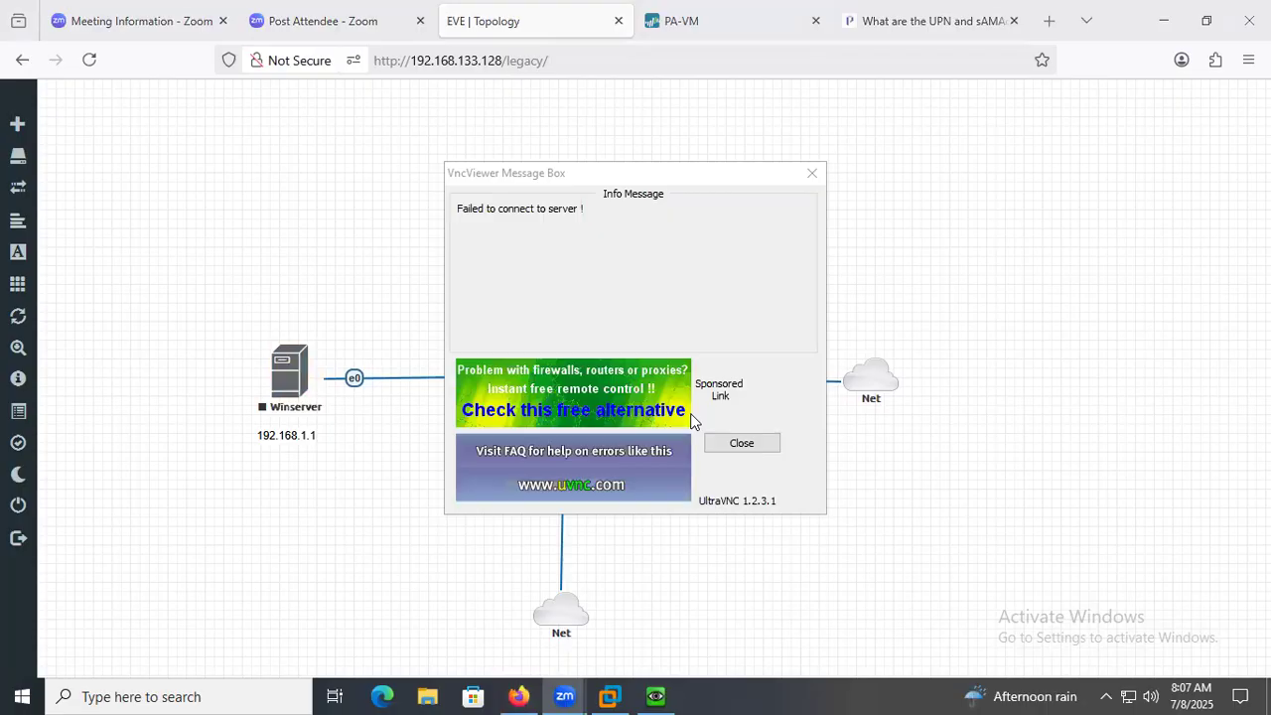
pyautogui.click(737, 447)
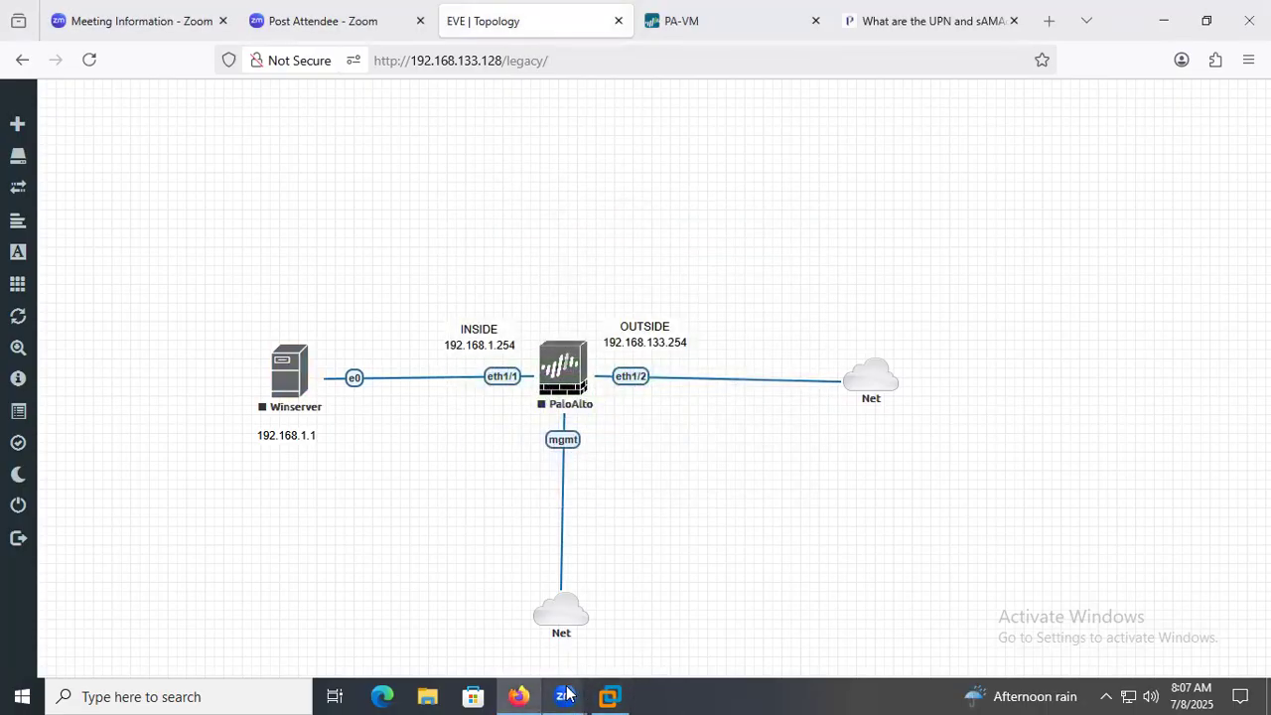